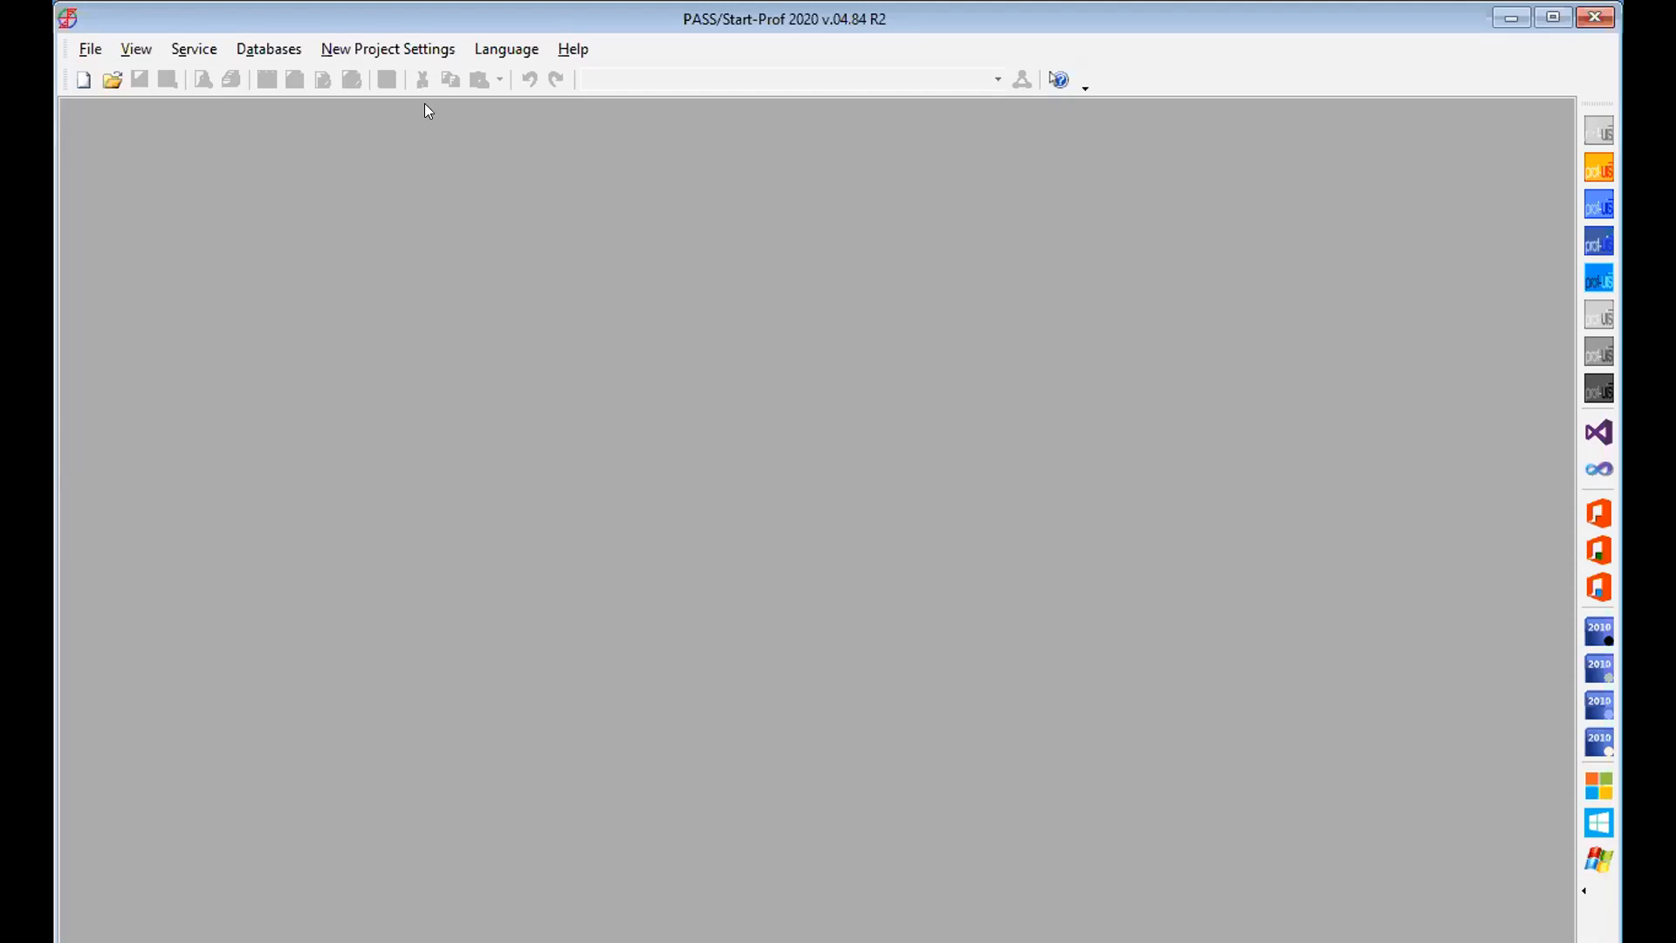
Create a new Piping project with the description Model 1, keeping the other default project settings.
{"action": "key", "text": "ctrl+n"}
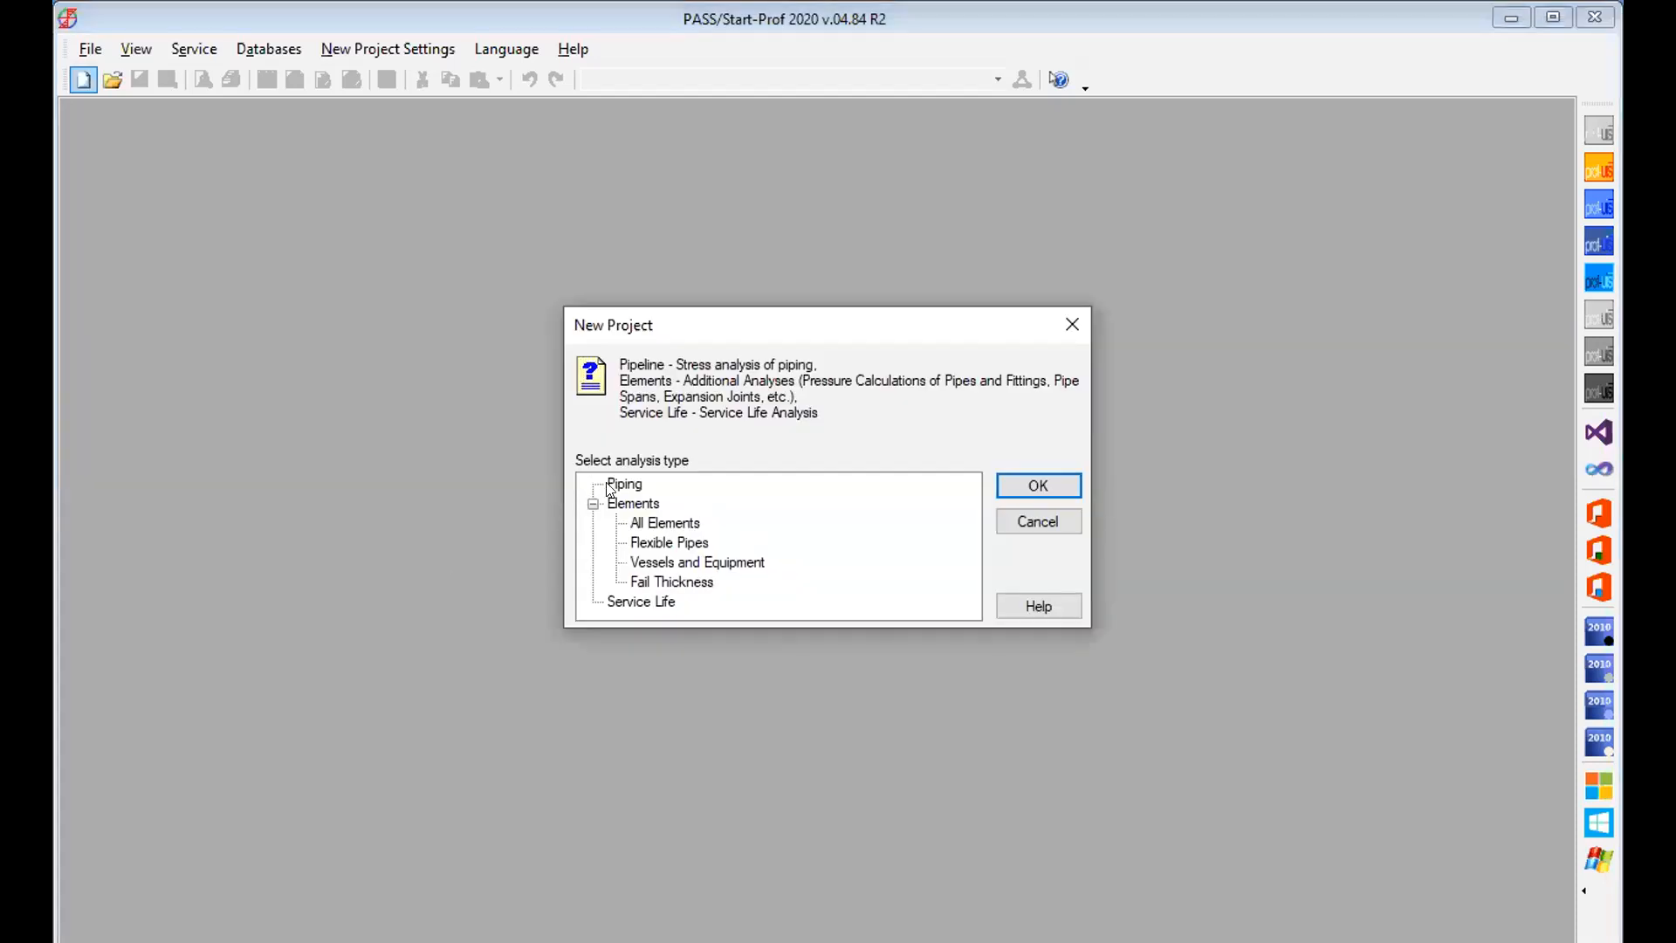
{"action": "left_click", "coordinate": [1064, 482]}
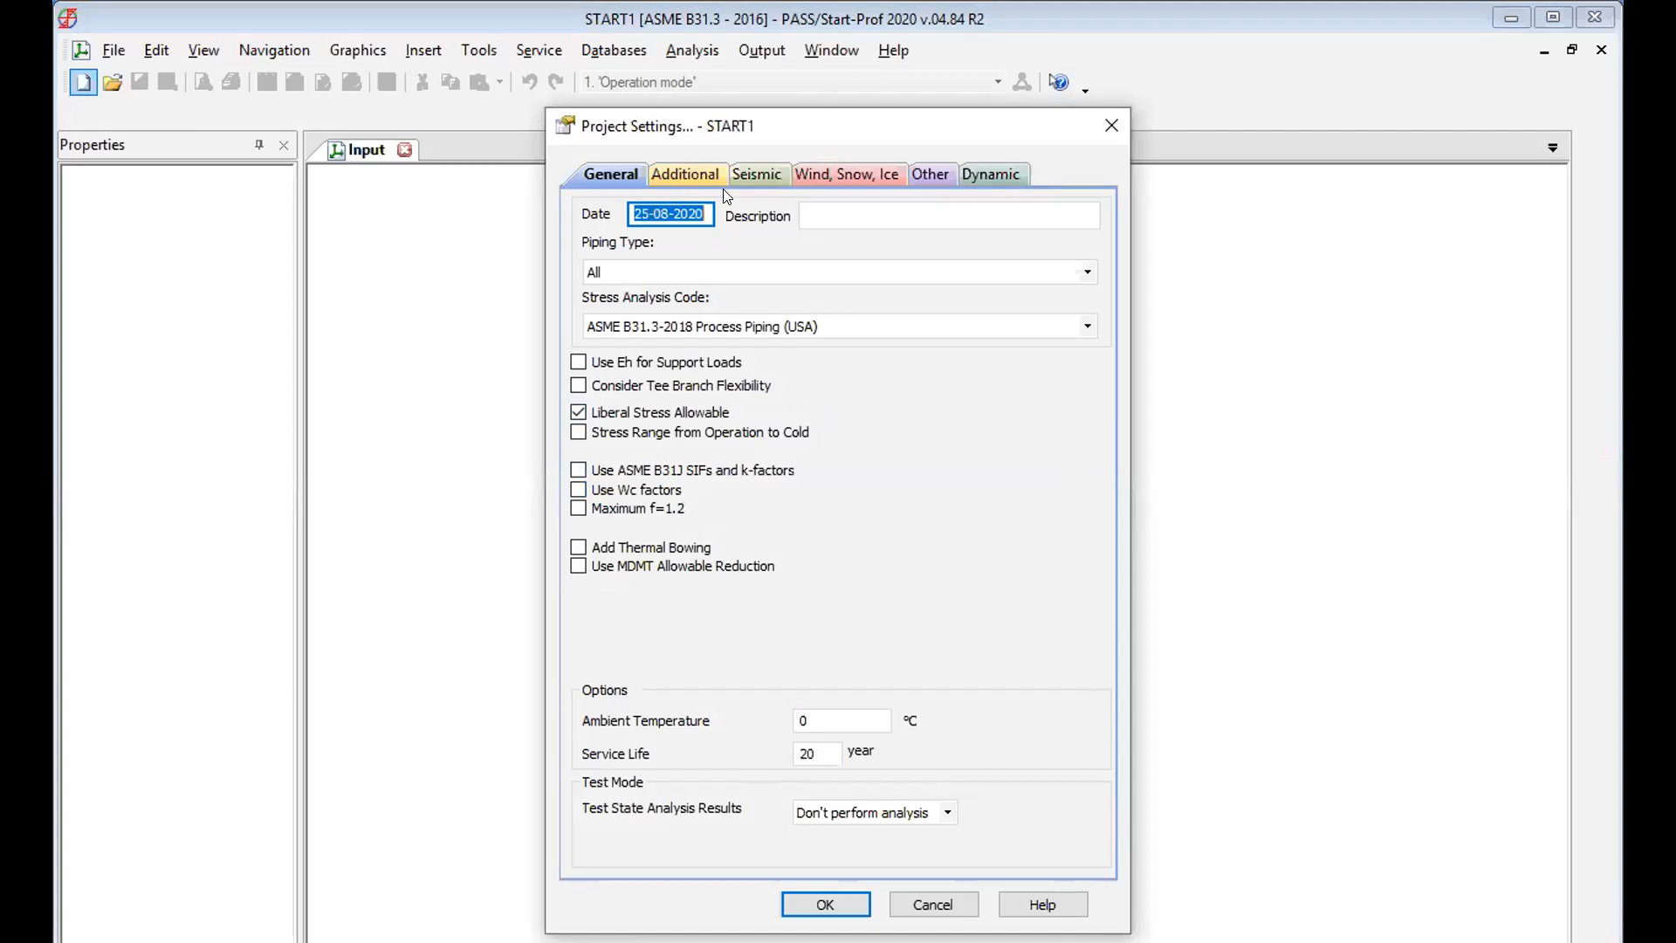
{"action": "left_click", "coordinate": [835, 209]}
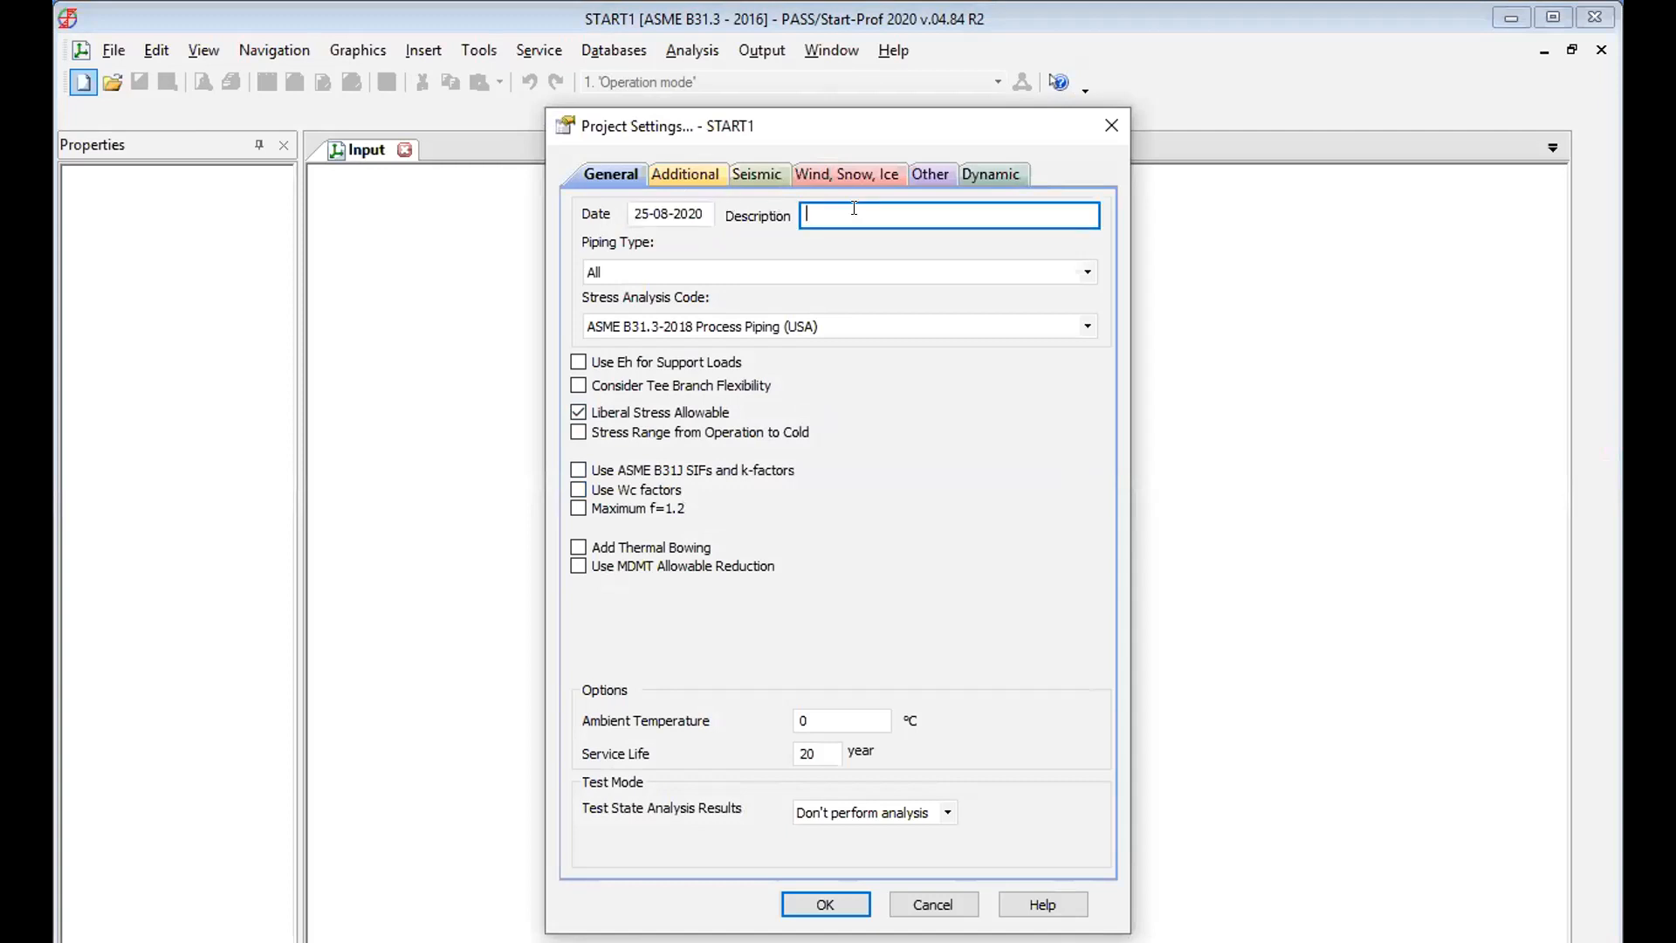
{"action": "type", "text": "Model 1"}
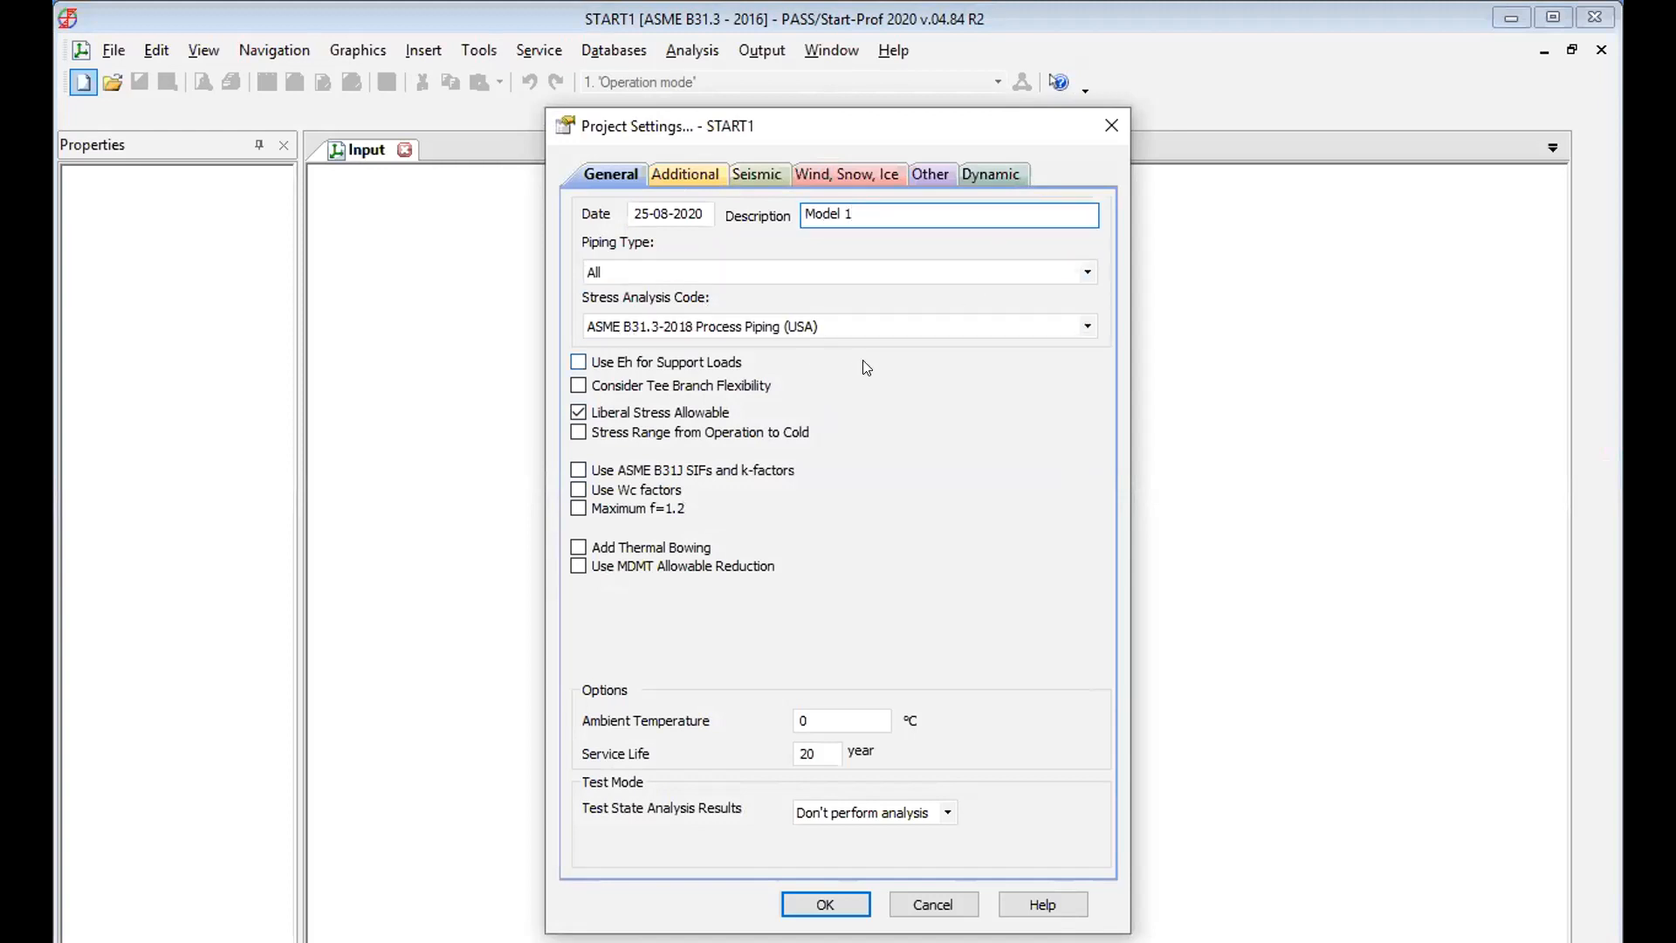
{"action": "left_click", "coordinate": [920, 460]}
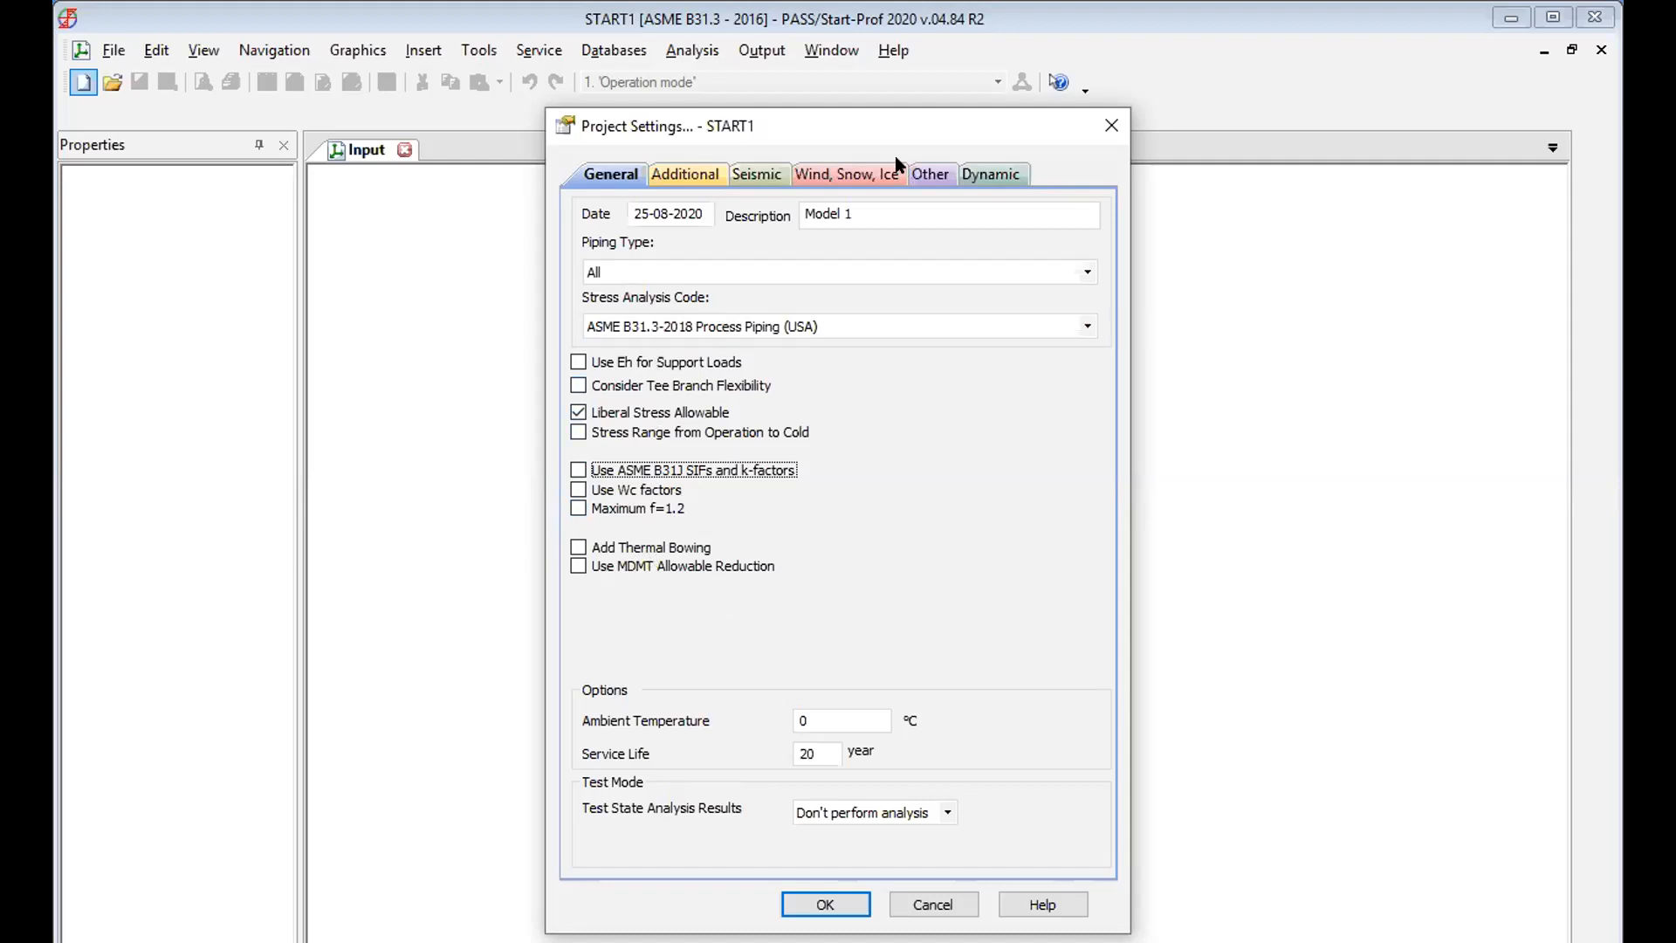
{"action": "left_click_drag", "start_coordinate": [845, 128], "coordinate": [859, 61]}
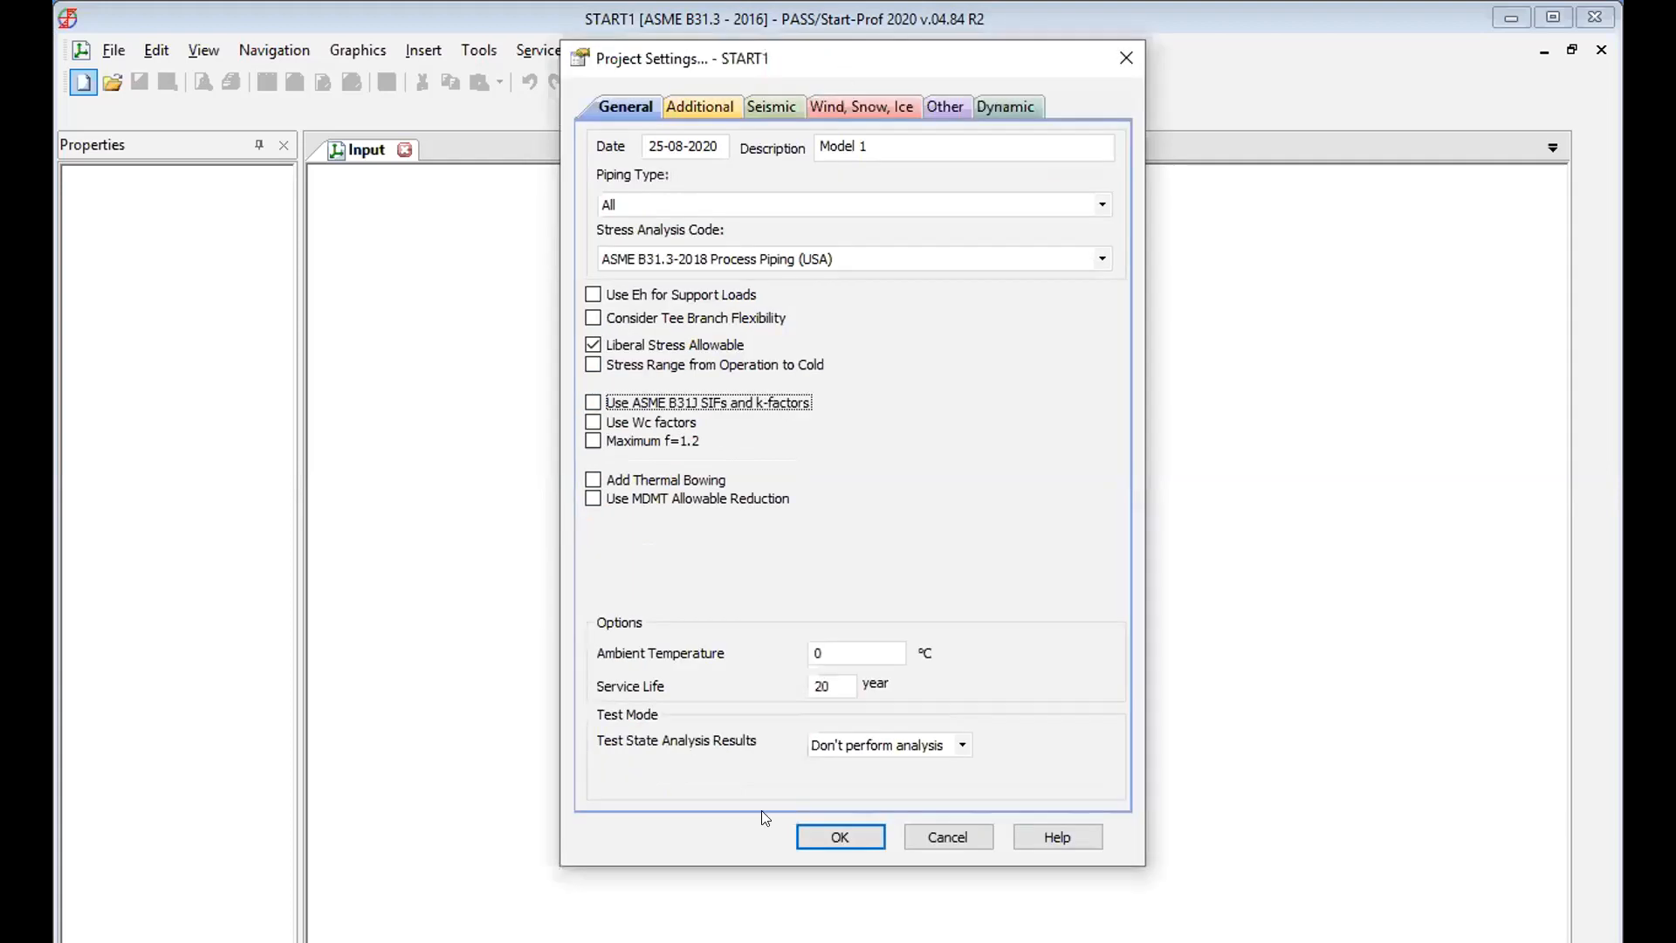
{"action": "left_click", "coordinate": [841, 840]}
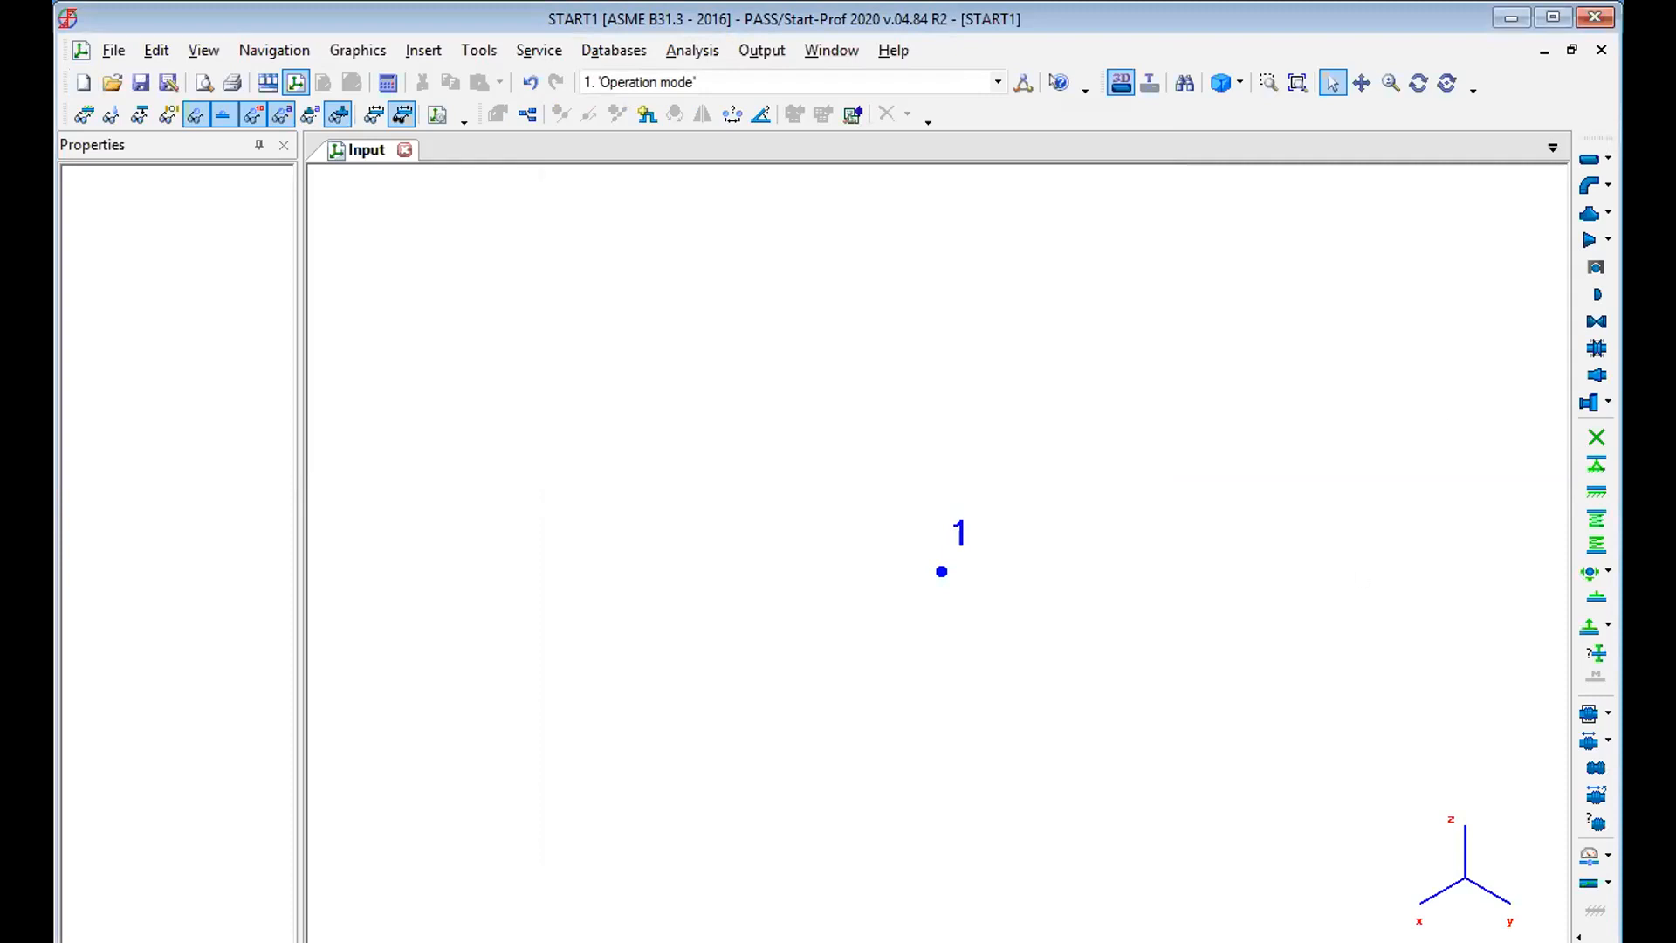
Start a new pipe element from node 1 to node 2 and set its DX projection to 2 m.
{"action": "left_click", "coordinate": [1586, 160]}
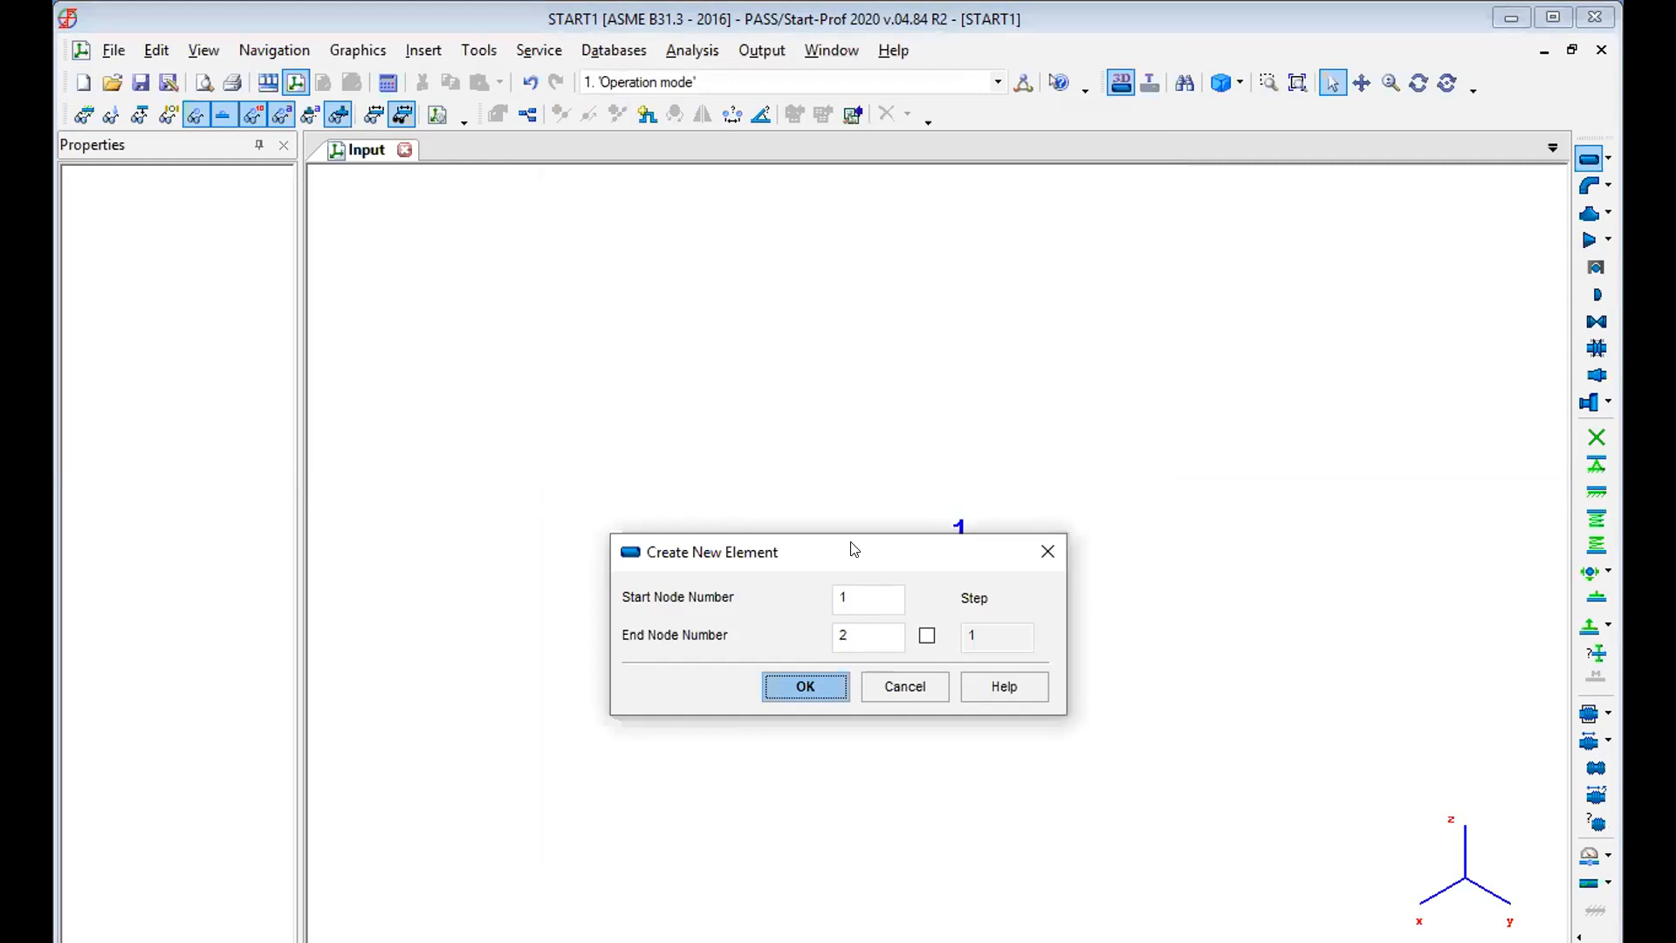
{"action": "left_click_drag", "start_coordinate": [853, 548], "coordinate": [1277, 229]}
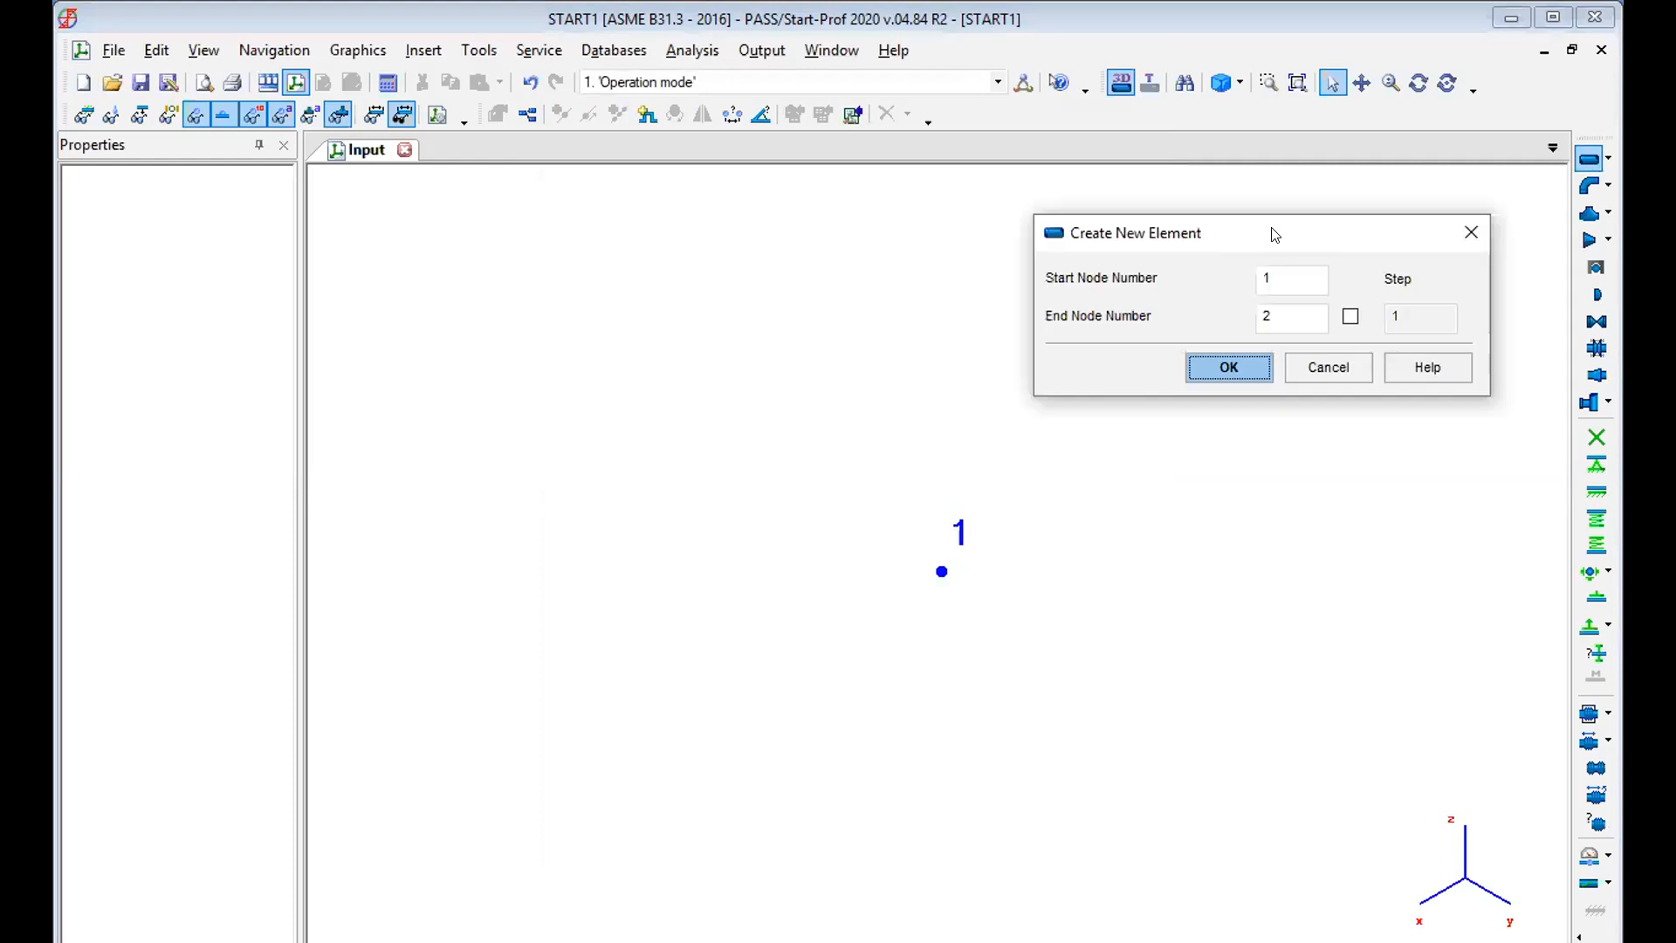
{"action": "left_click", "coordinate": [1222, 370]}
{"action": "left_click", "coordinate": [1031, 238]}
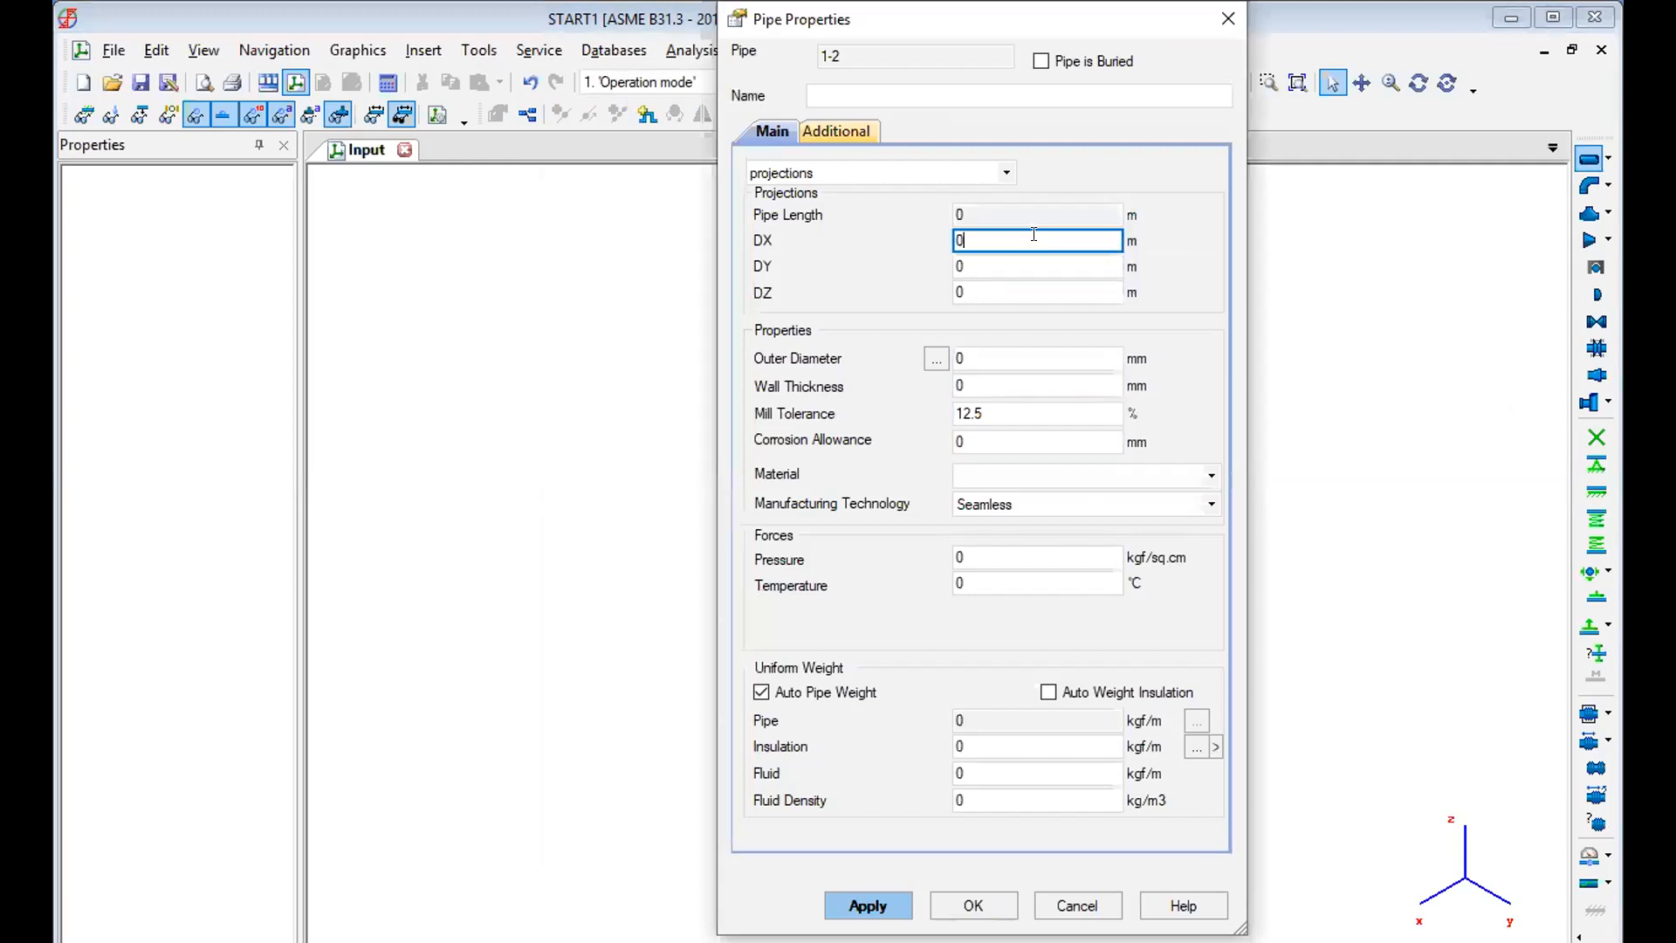
{"action": "key", "text": "BackSpace"}
{"action": "type", "text": "2"}
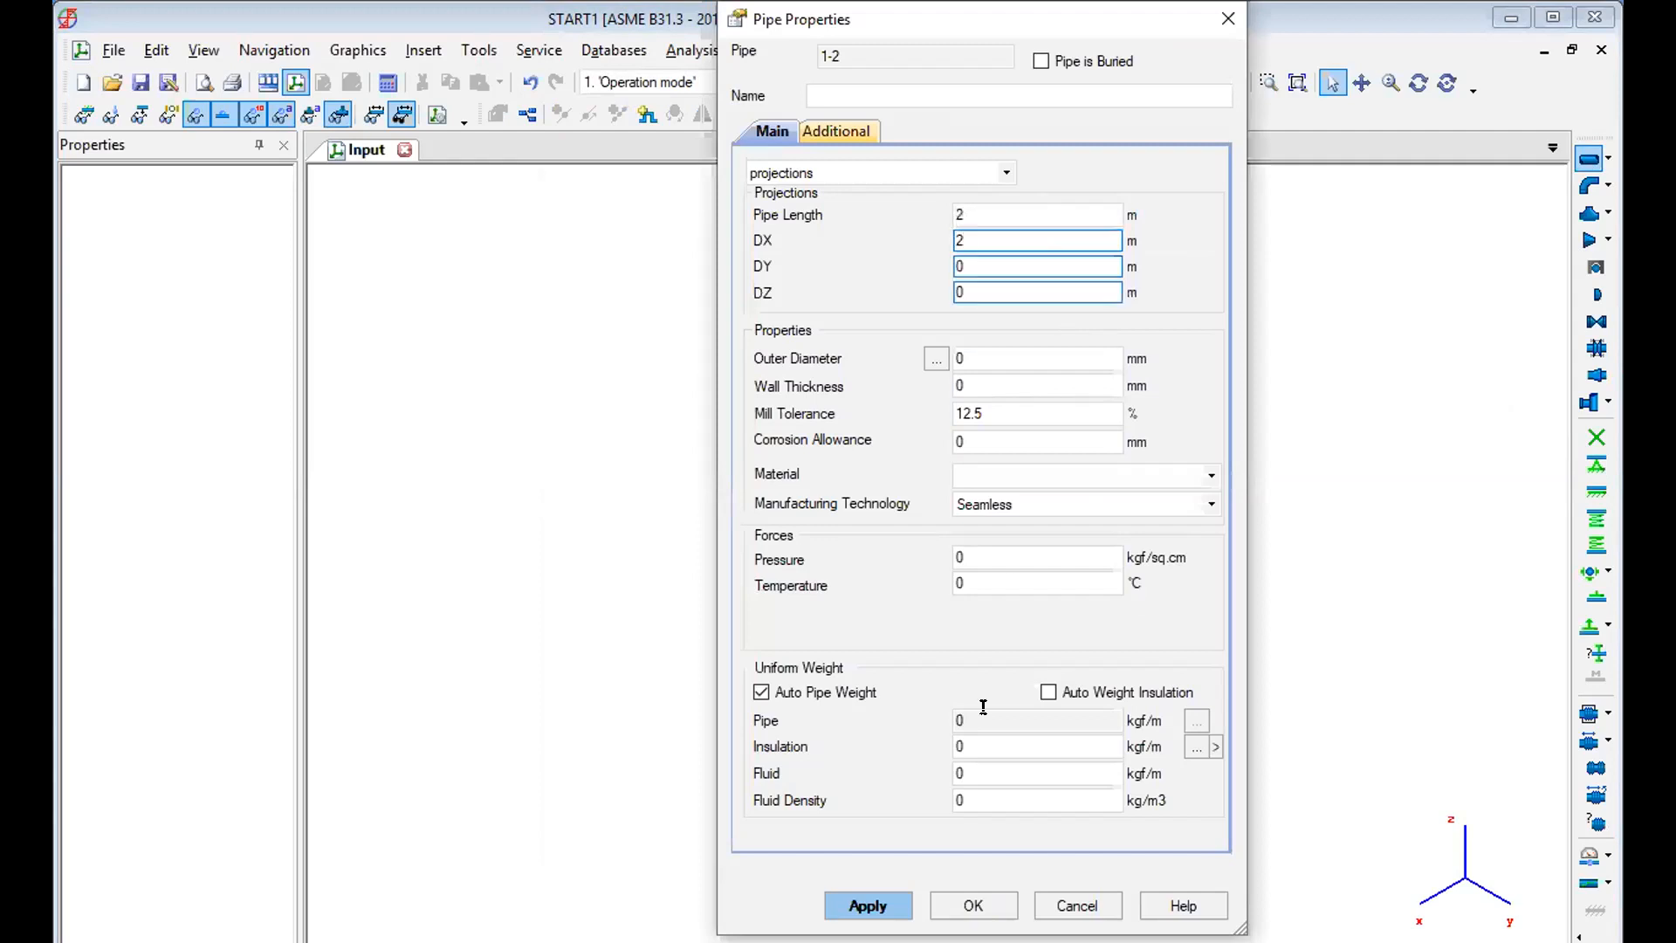
Set pipe 1-2's outer diameter to 350 mm, wall thickness to 12 mm and corrosion allowance to 2 mm.
{"action": "left_click", "coordinate": [1033, 350]}
{"action": "key", "text": "BackSpace"}
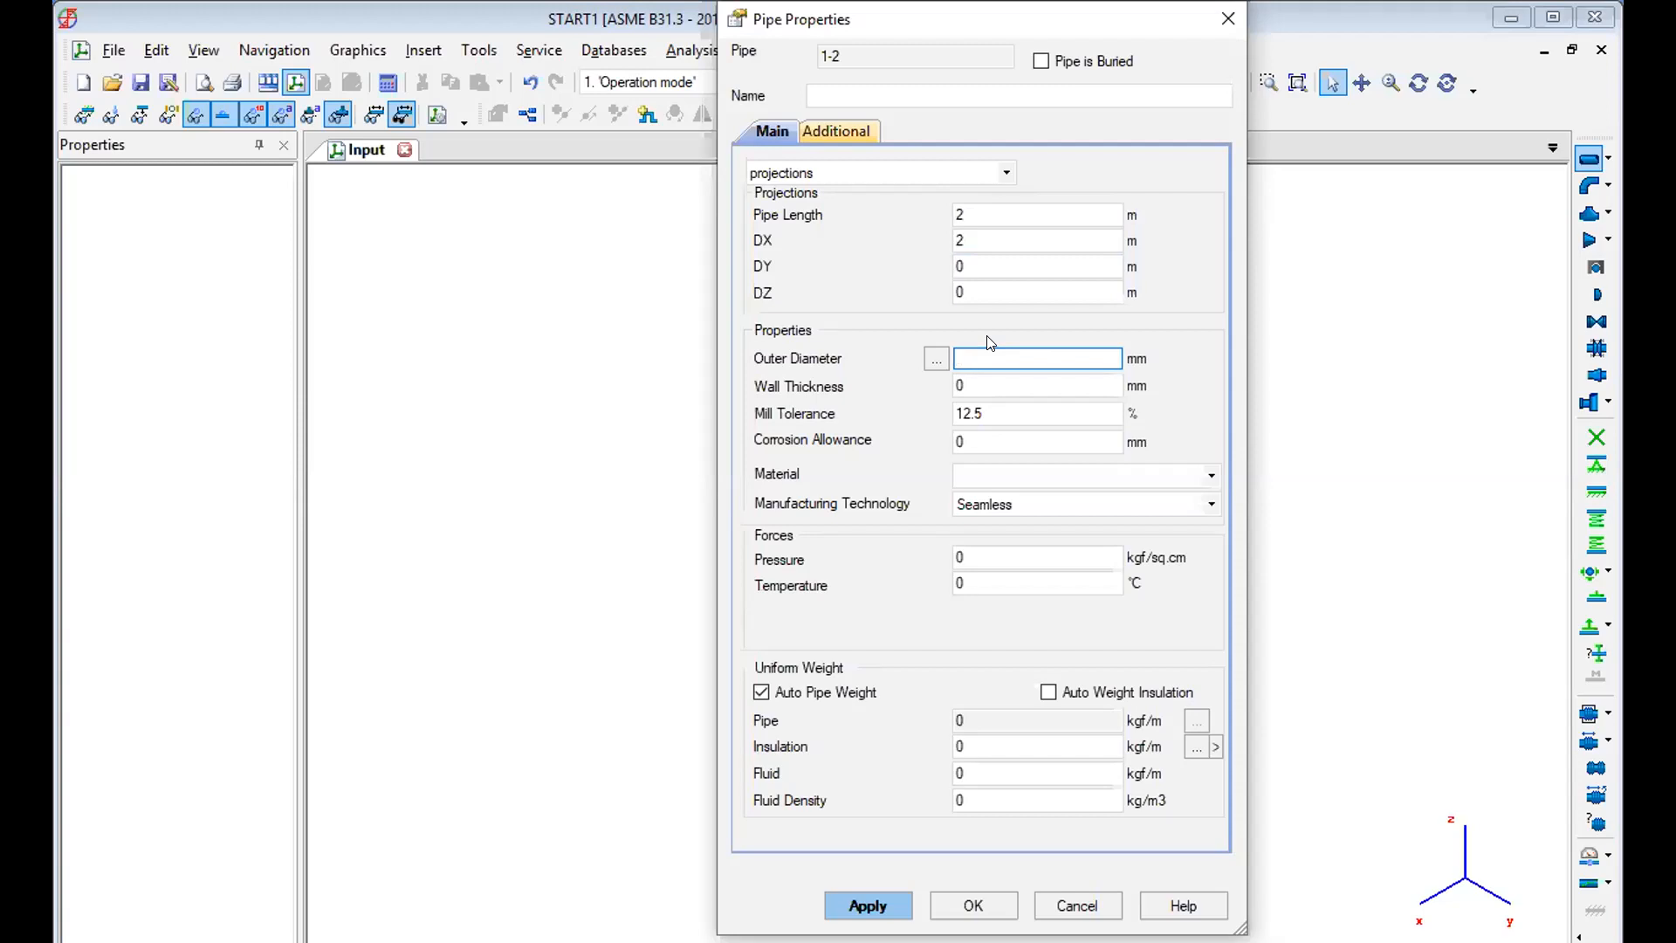
{"action": "type", "text": "350"}
{"action": "left_click", "coordinate": [1023, 385]}
{"action": "key", "text": "BackSpace"}
{"action": "type", "text": "12"}
{"action": "left_click", "coordinate": [1022, 441]}
{"action": "key", "text": "BackSpace"}
{"action": "type", "text": "2"}
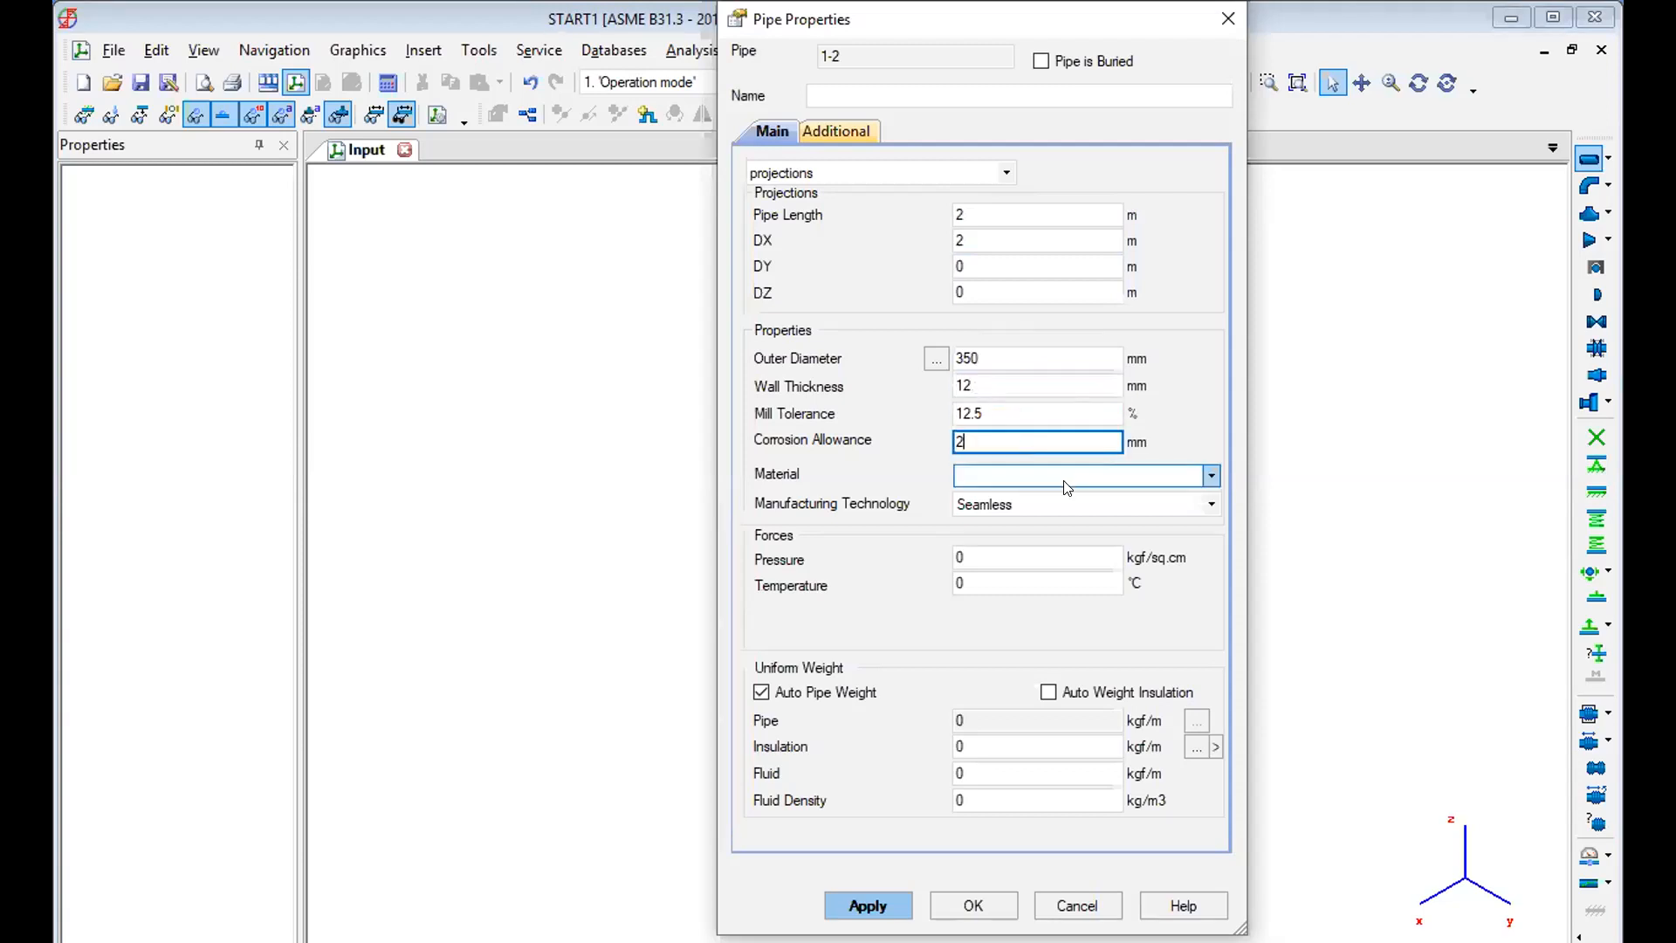
Assign material A106 B to pipe 1-2 and set its pressure to 15 kgf/sq.cm and temperature to 23 °C.
{"action": "left_click", "coordinate": [1067, 484]}
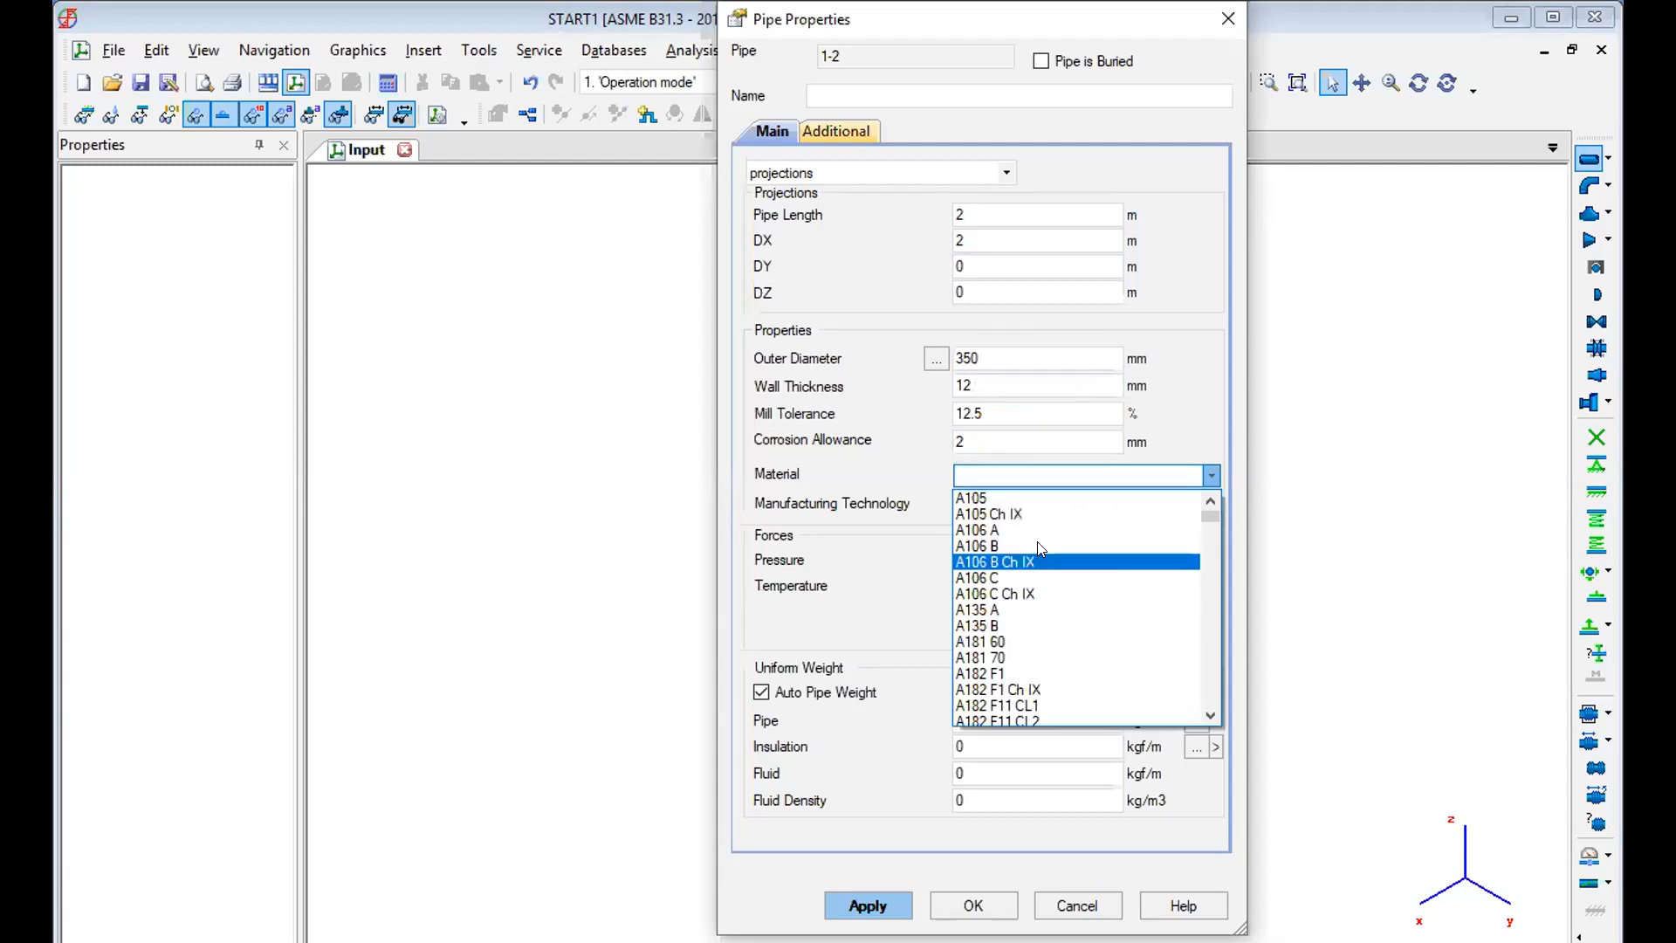
{"action": "left_click", "coordinate": [1041, 547]}
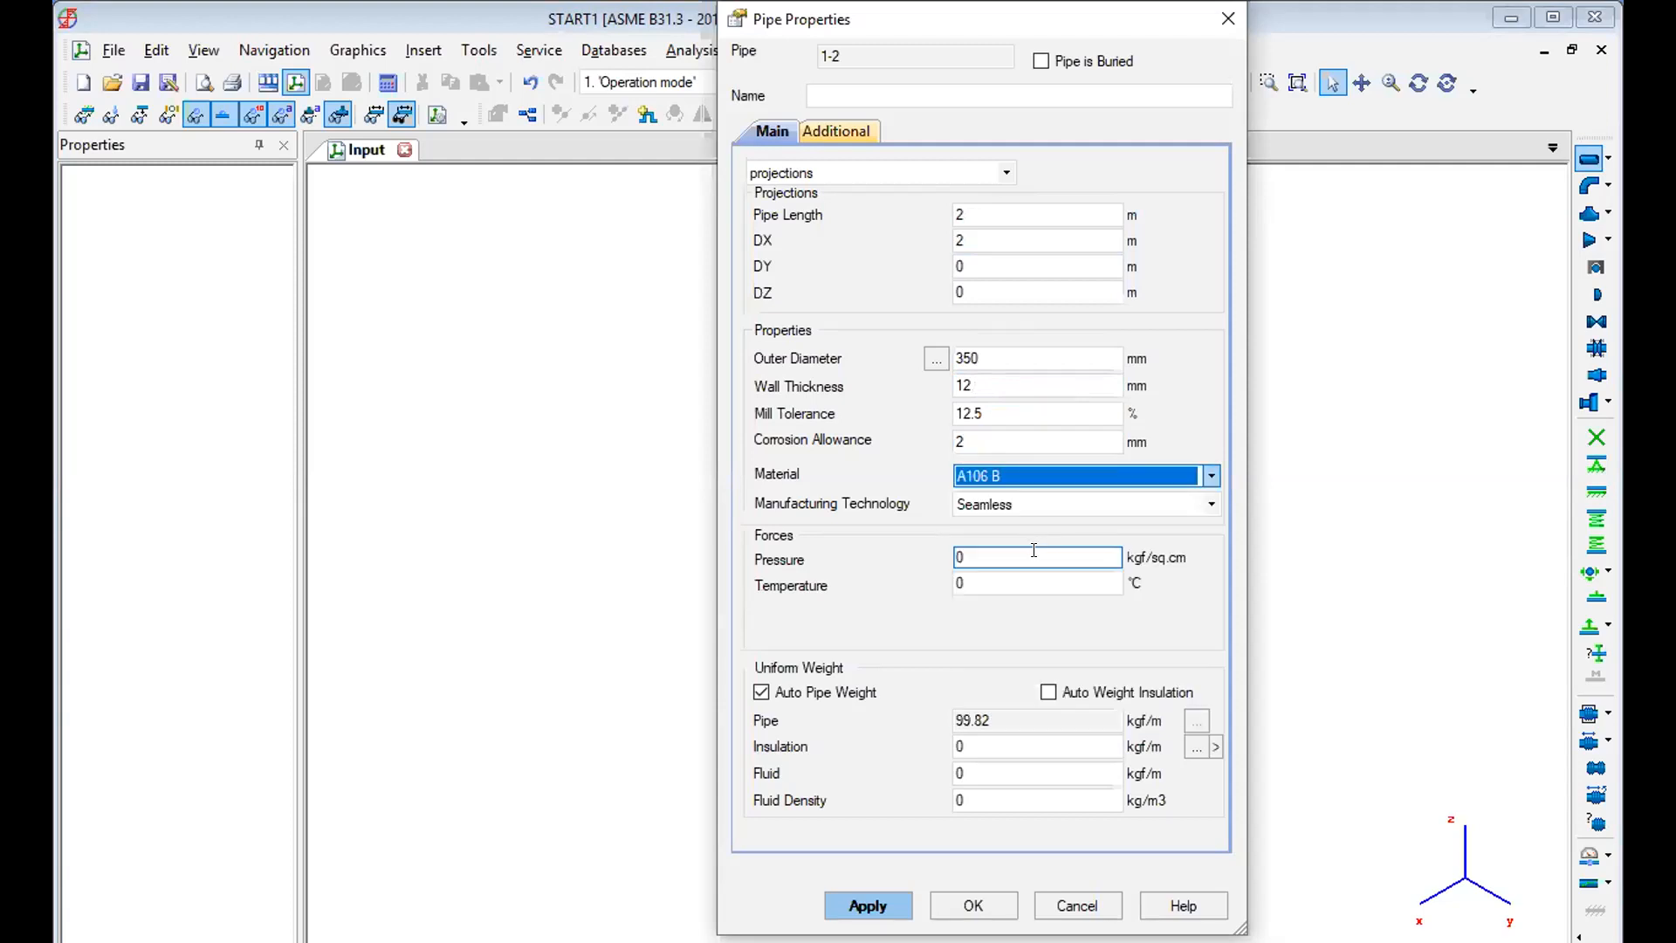
{"action": "left_click", "coordinate": [1027, 550]}
{"action": "type", "text": "15"}
{"action": "key", "text": "Tab"}
{"action": "type", "text": "23"}
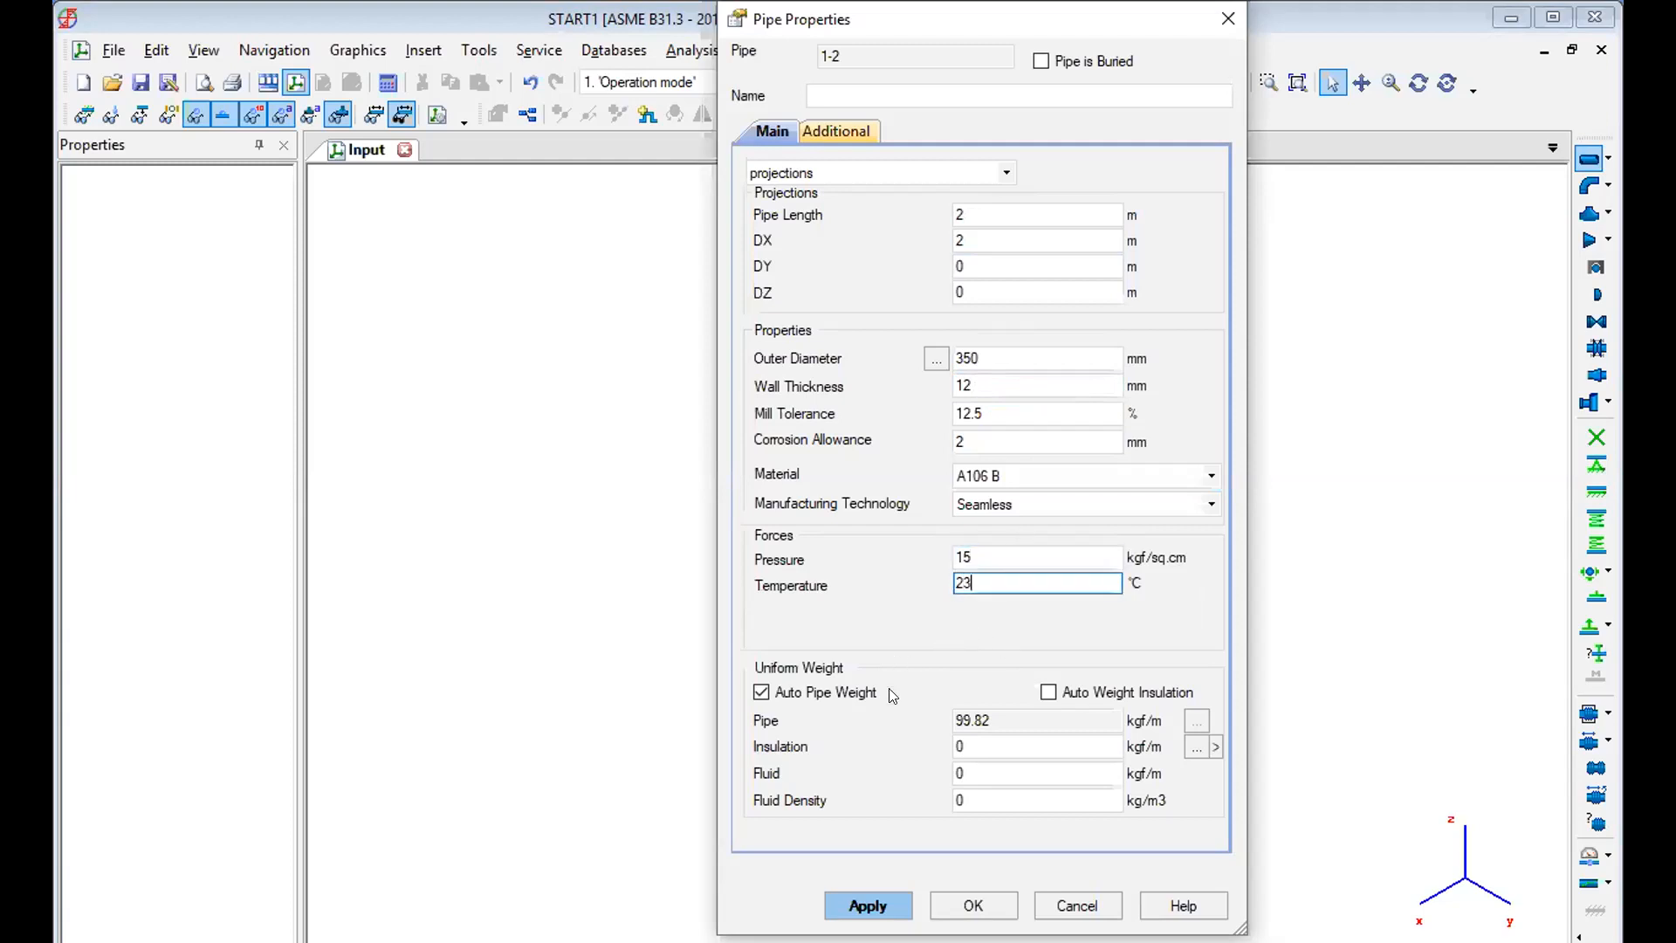
Give pipe 1-2 mineral wool mats + asbestos cement plaster (at air) insulation and a 1000 kg/m3 fluid density, and create only this pipe.
{"action": "left_click", "coordinate": [1196, 746]}
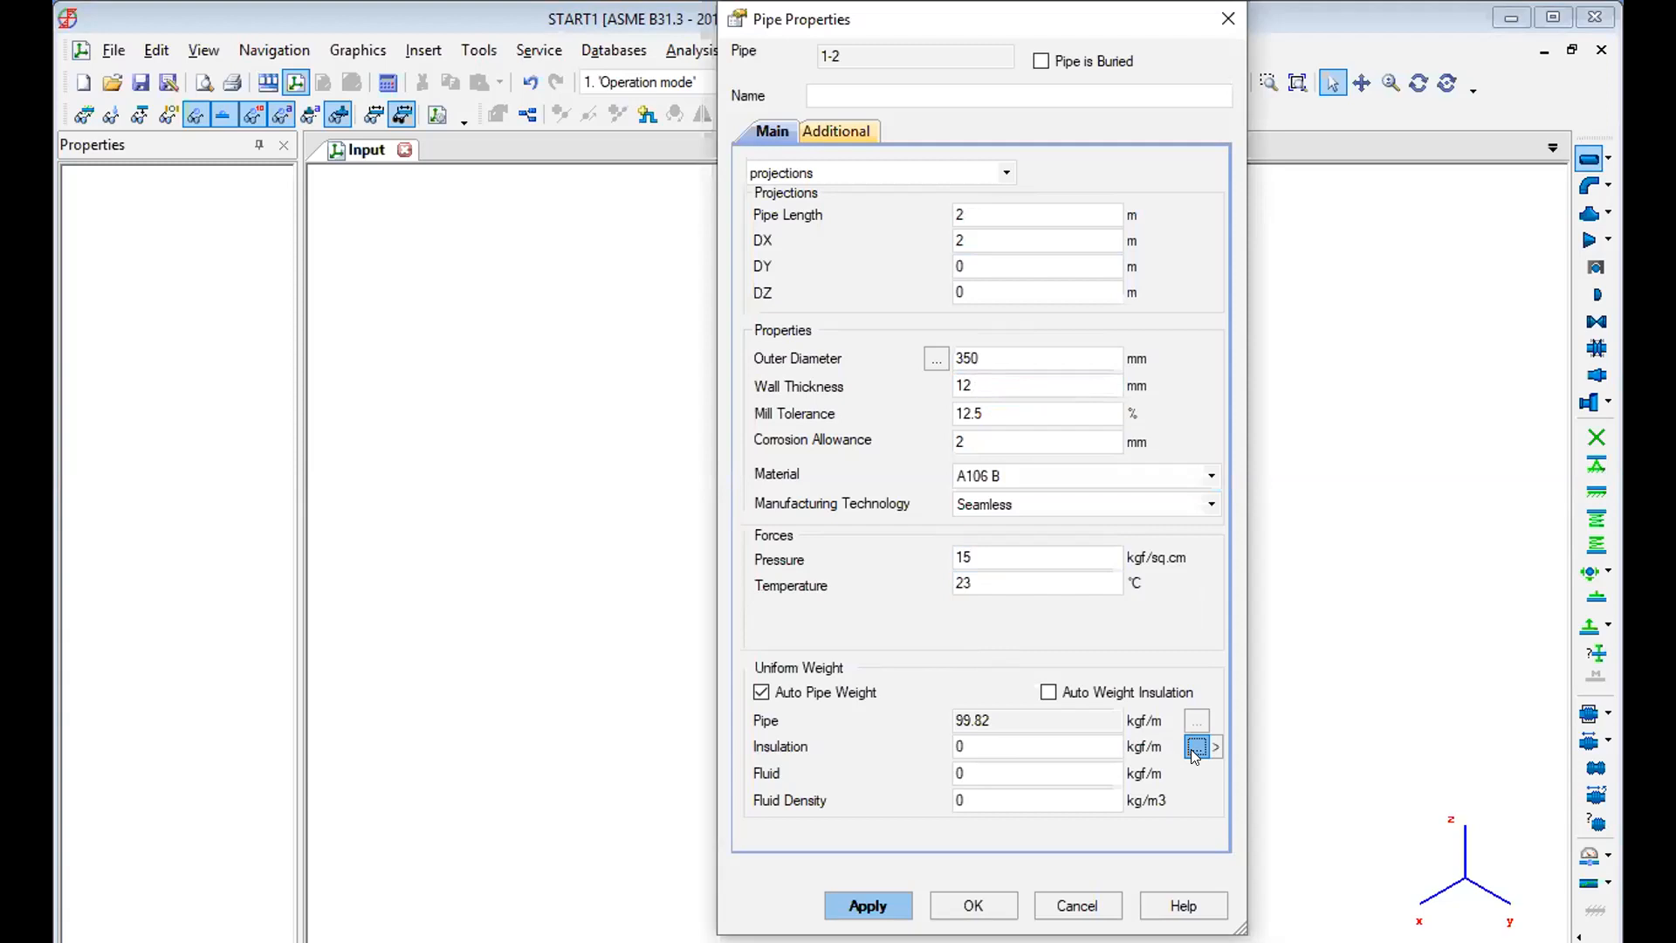
{"action": "left_click", "coordinate": [1195, 618]}
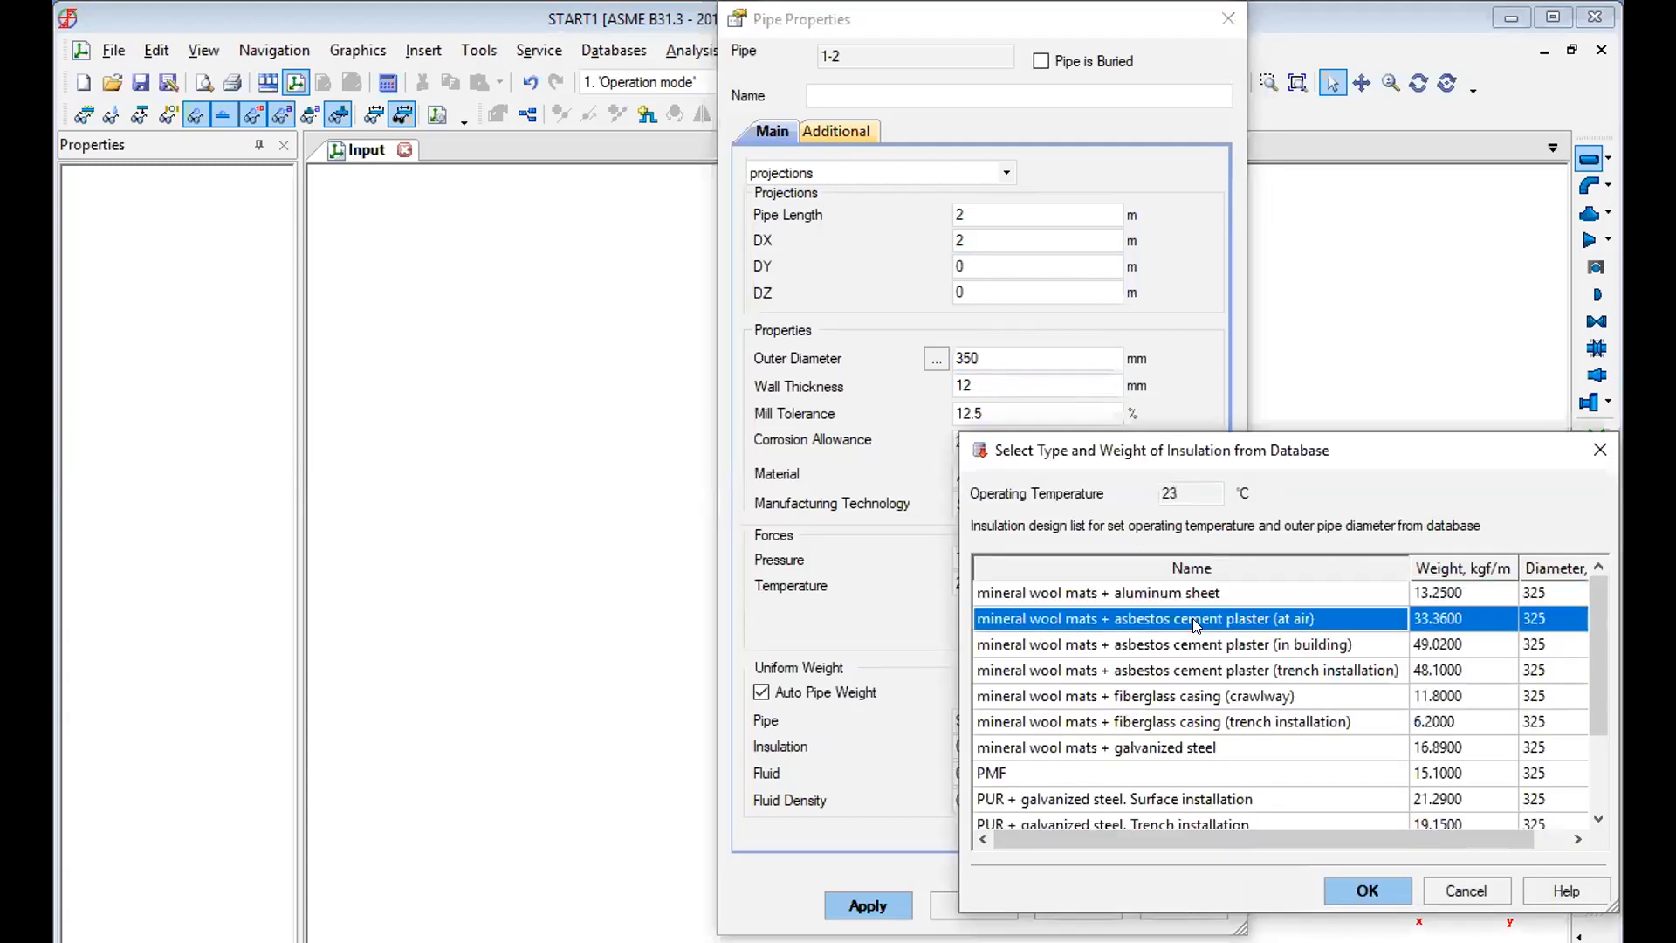
{"action": "left_click", "coordinate": [1359, 890]}
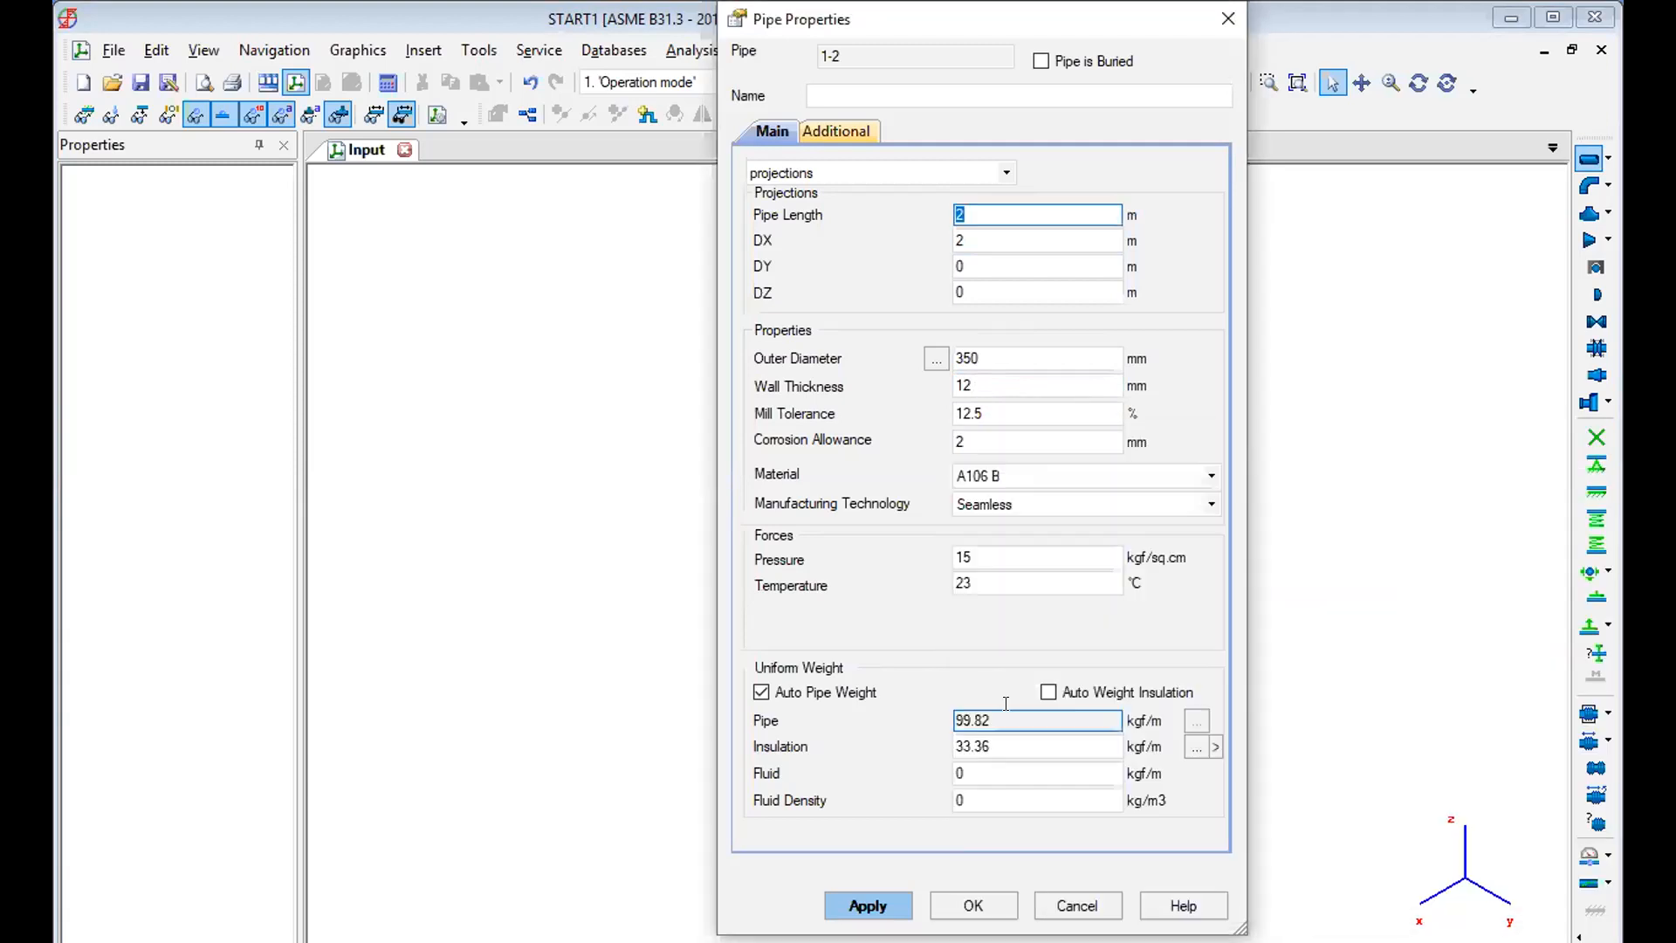
{"action": "left_click", "coordinate": [995, 800]}
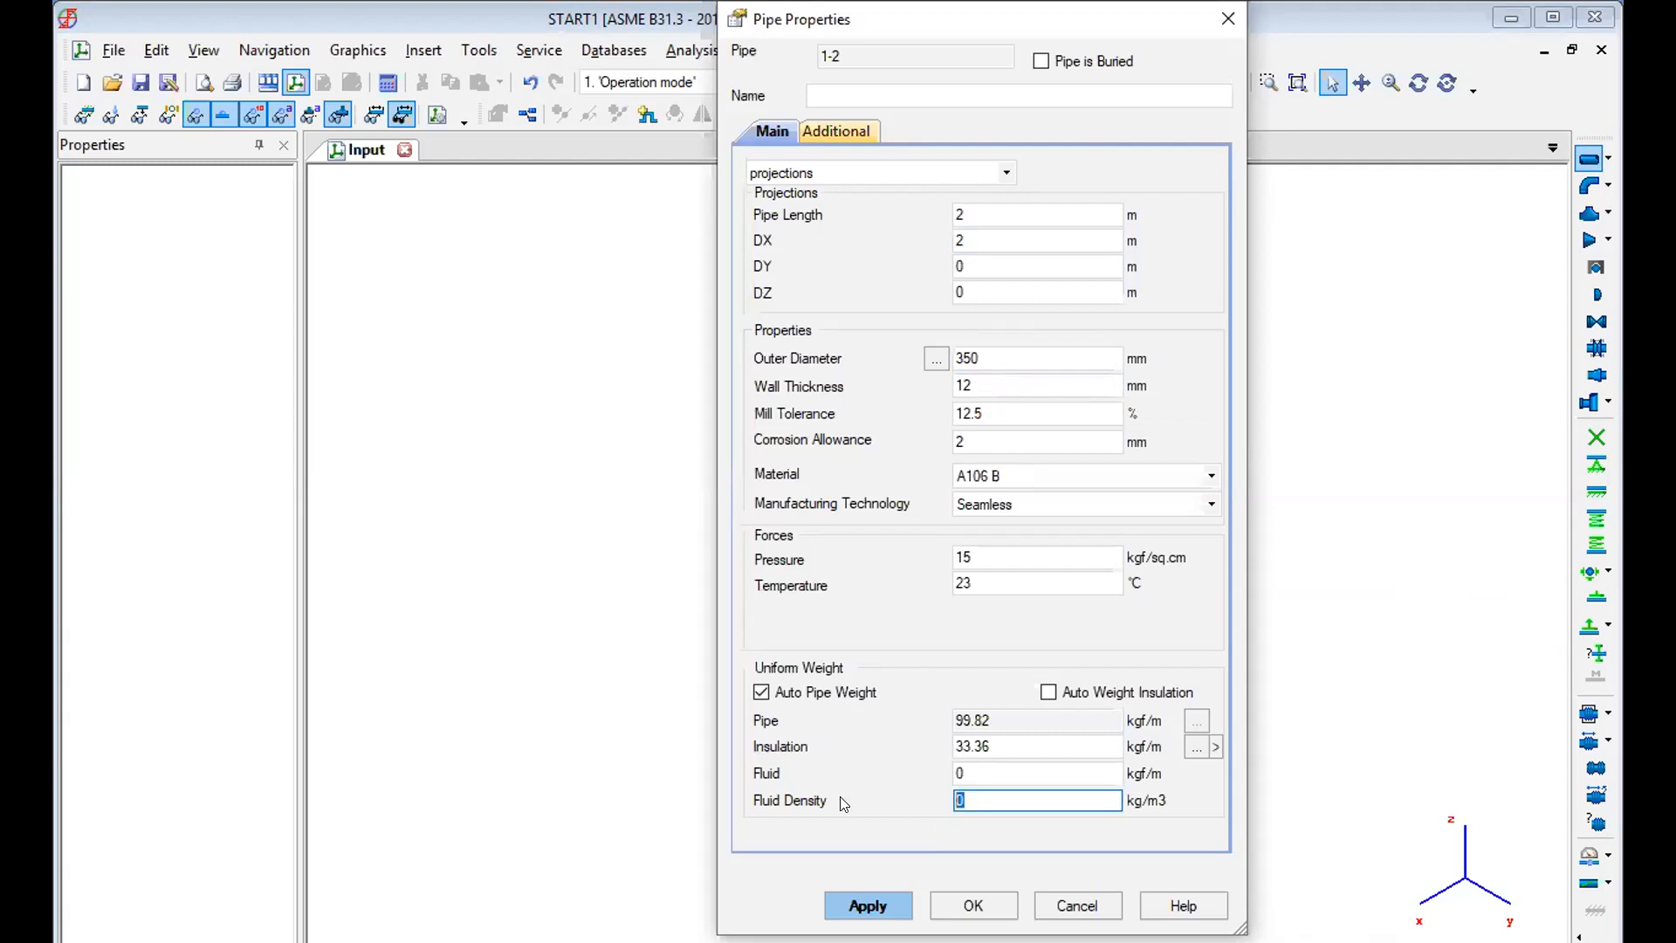
{"action": "type", "text": "1000"}
{"action": "left_click", "coordinate": [867, 905]}
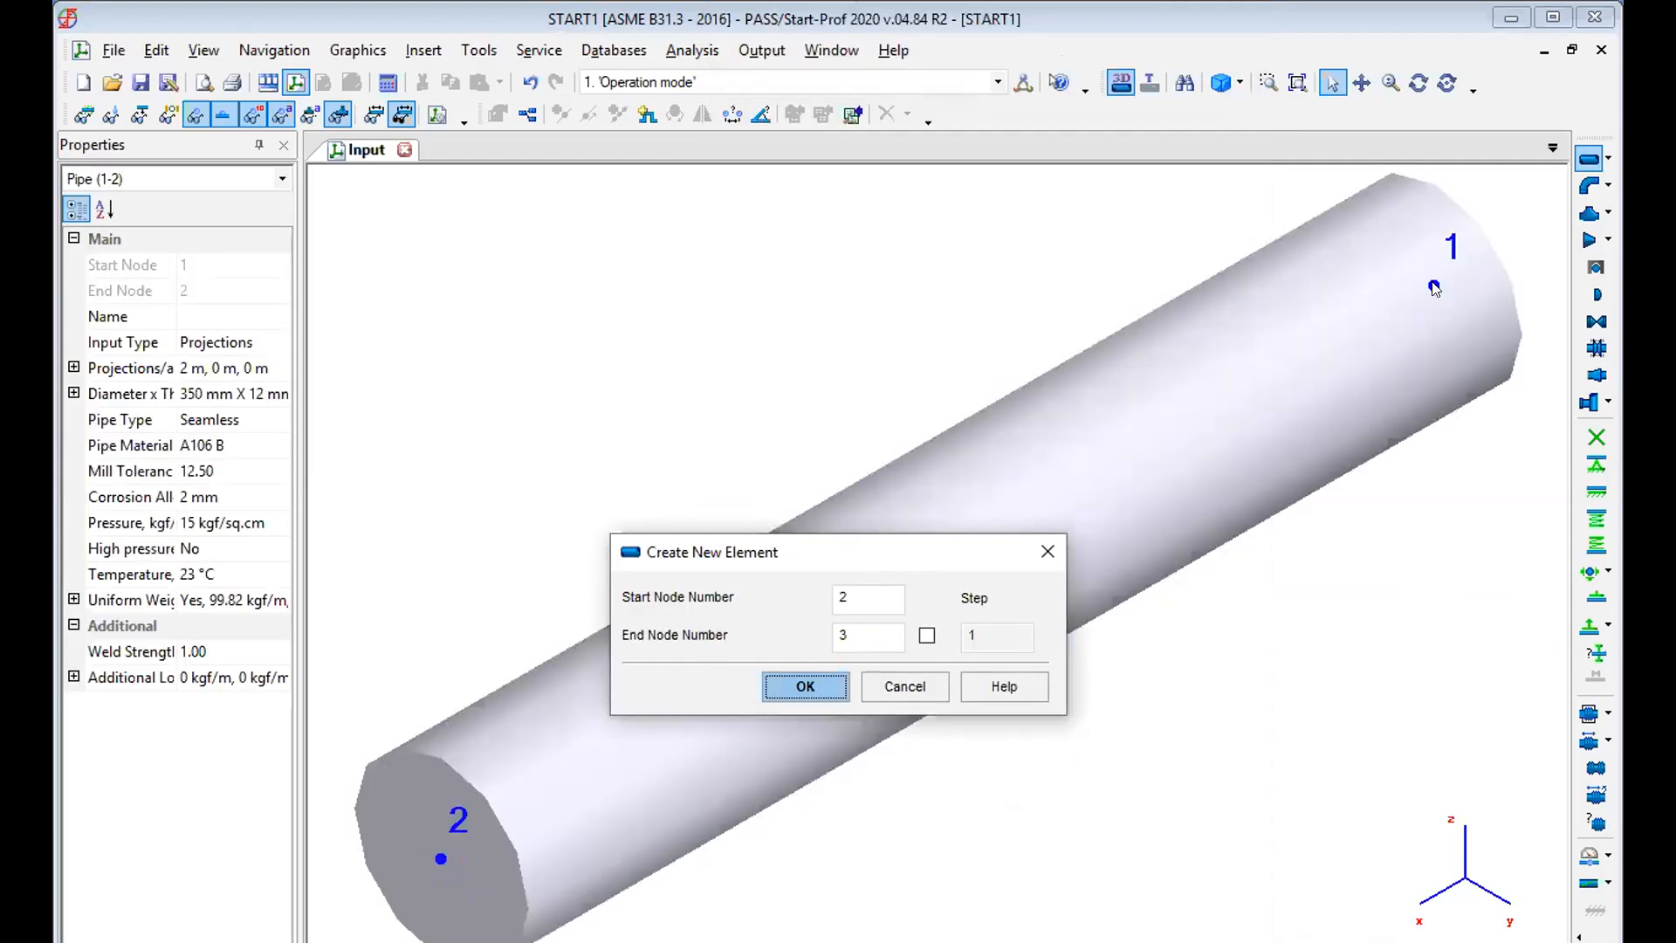
{"action": "left_click", "coordinate": [887, 689]}
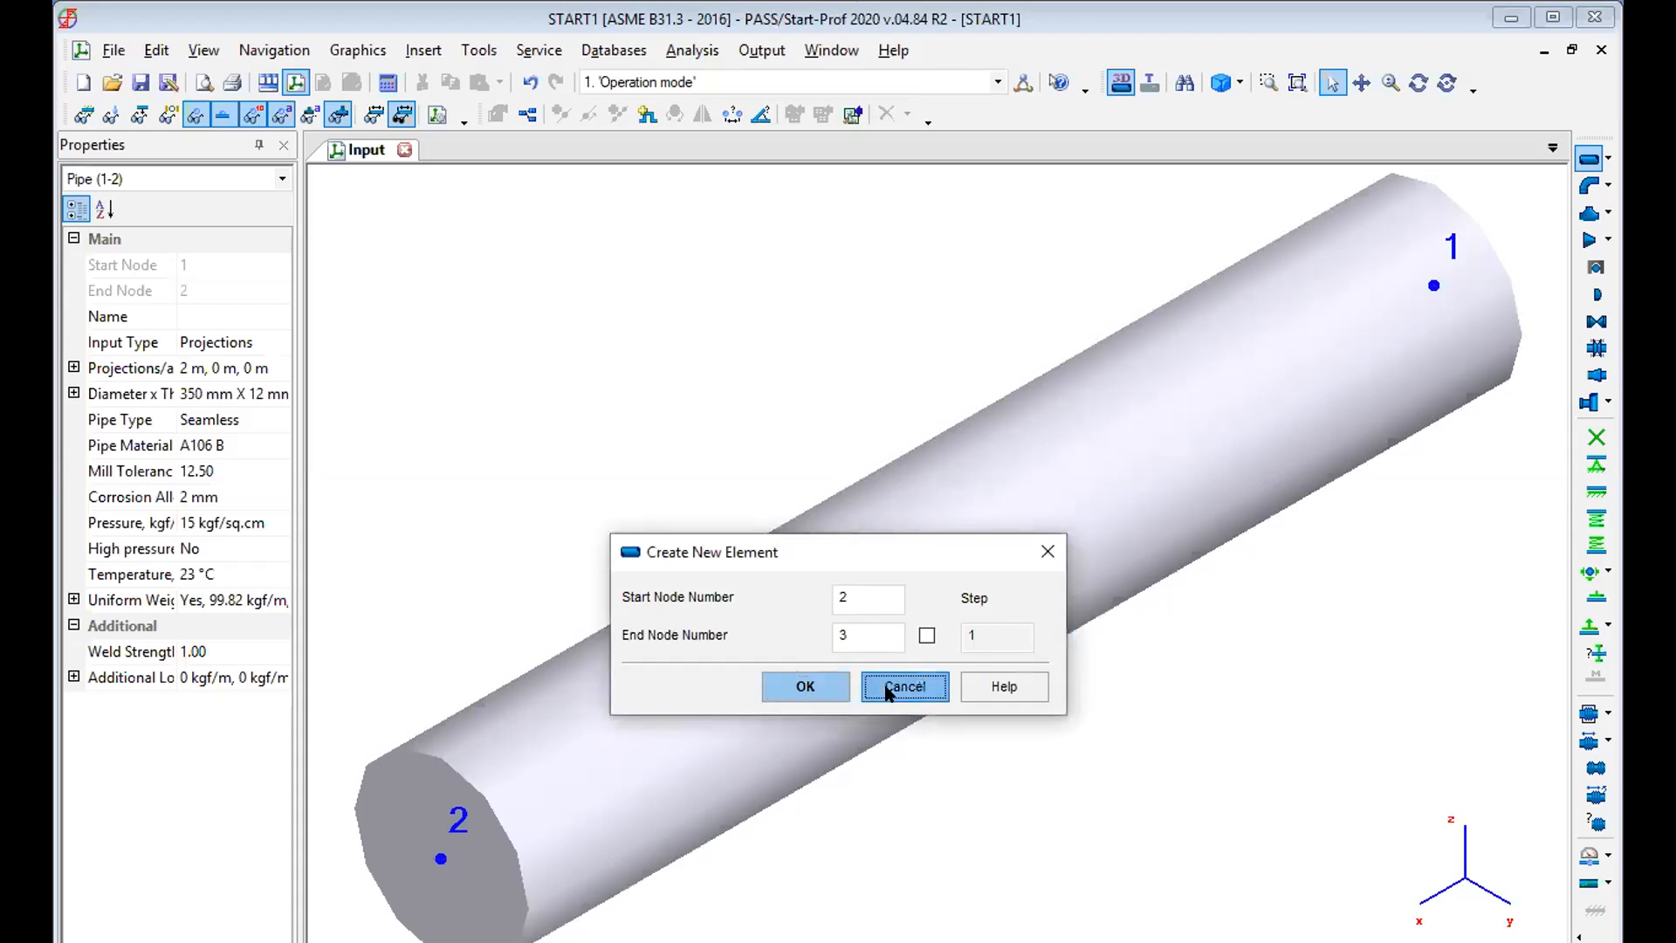
Add a fixed anchor at node 1 with no name and no allowable load check.
{"action": "left_click", "coordinate": [1434, 285]}
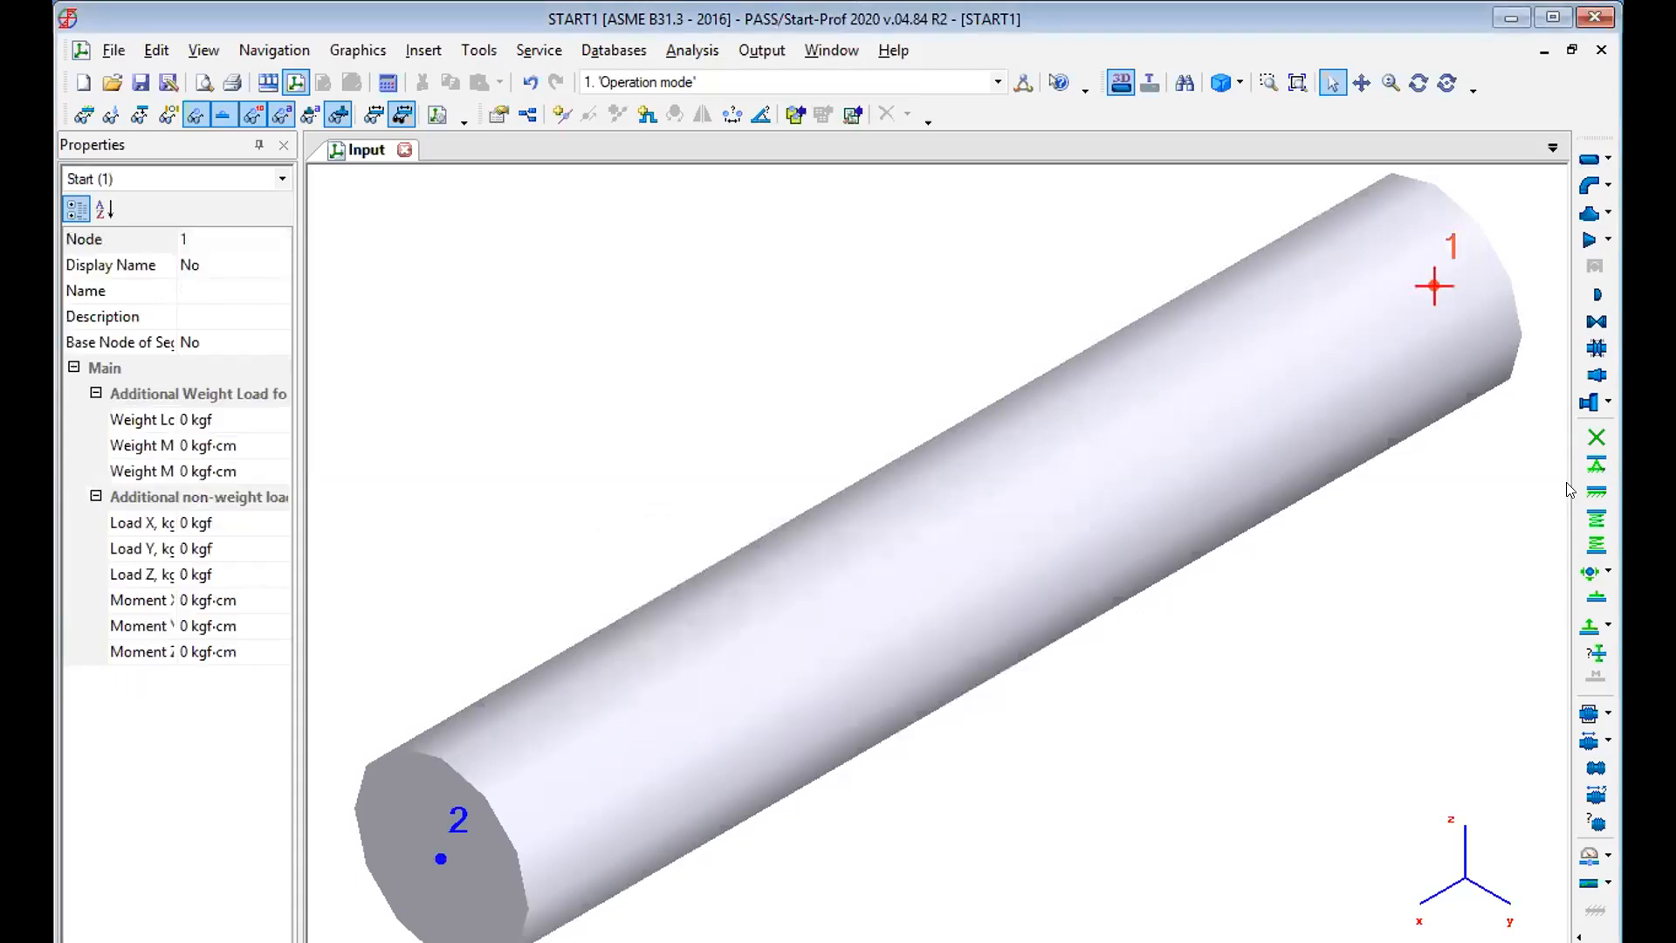
{"action": "left_click", "coordinate": [1594, 441]}
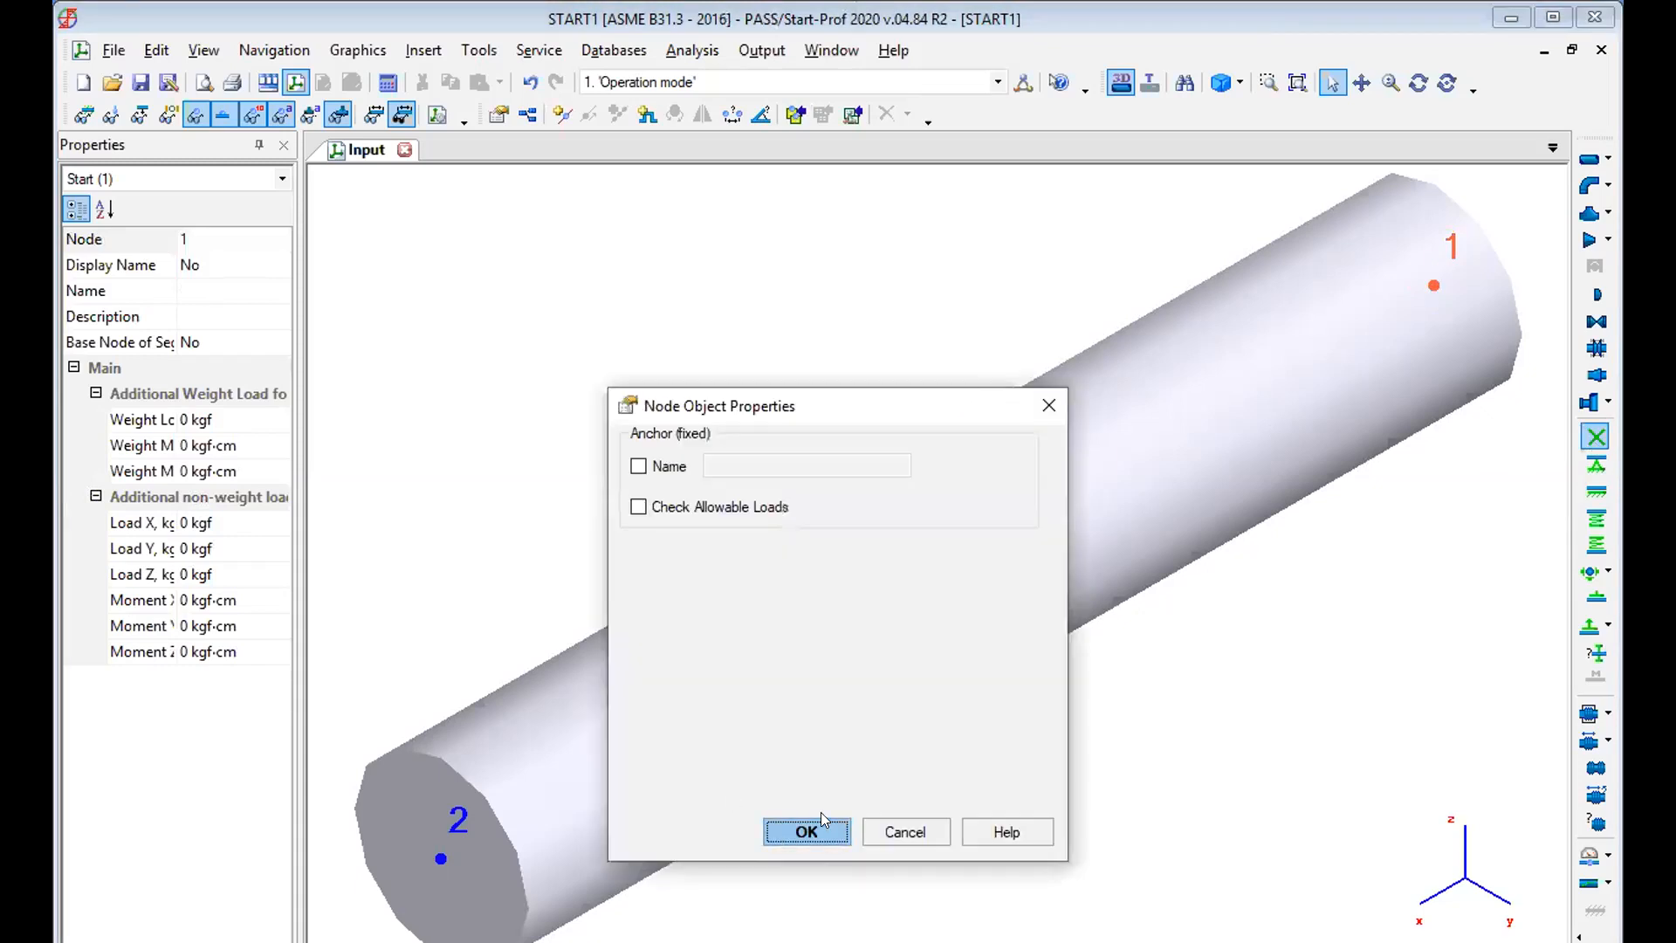
{"action": "left_click", "coordinate": [795, 833]}
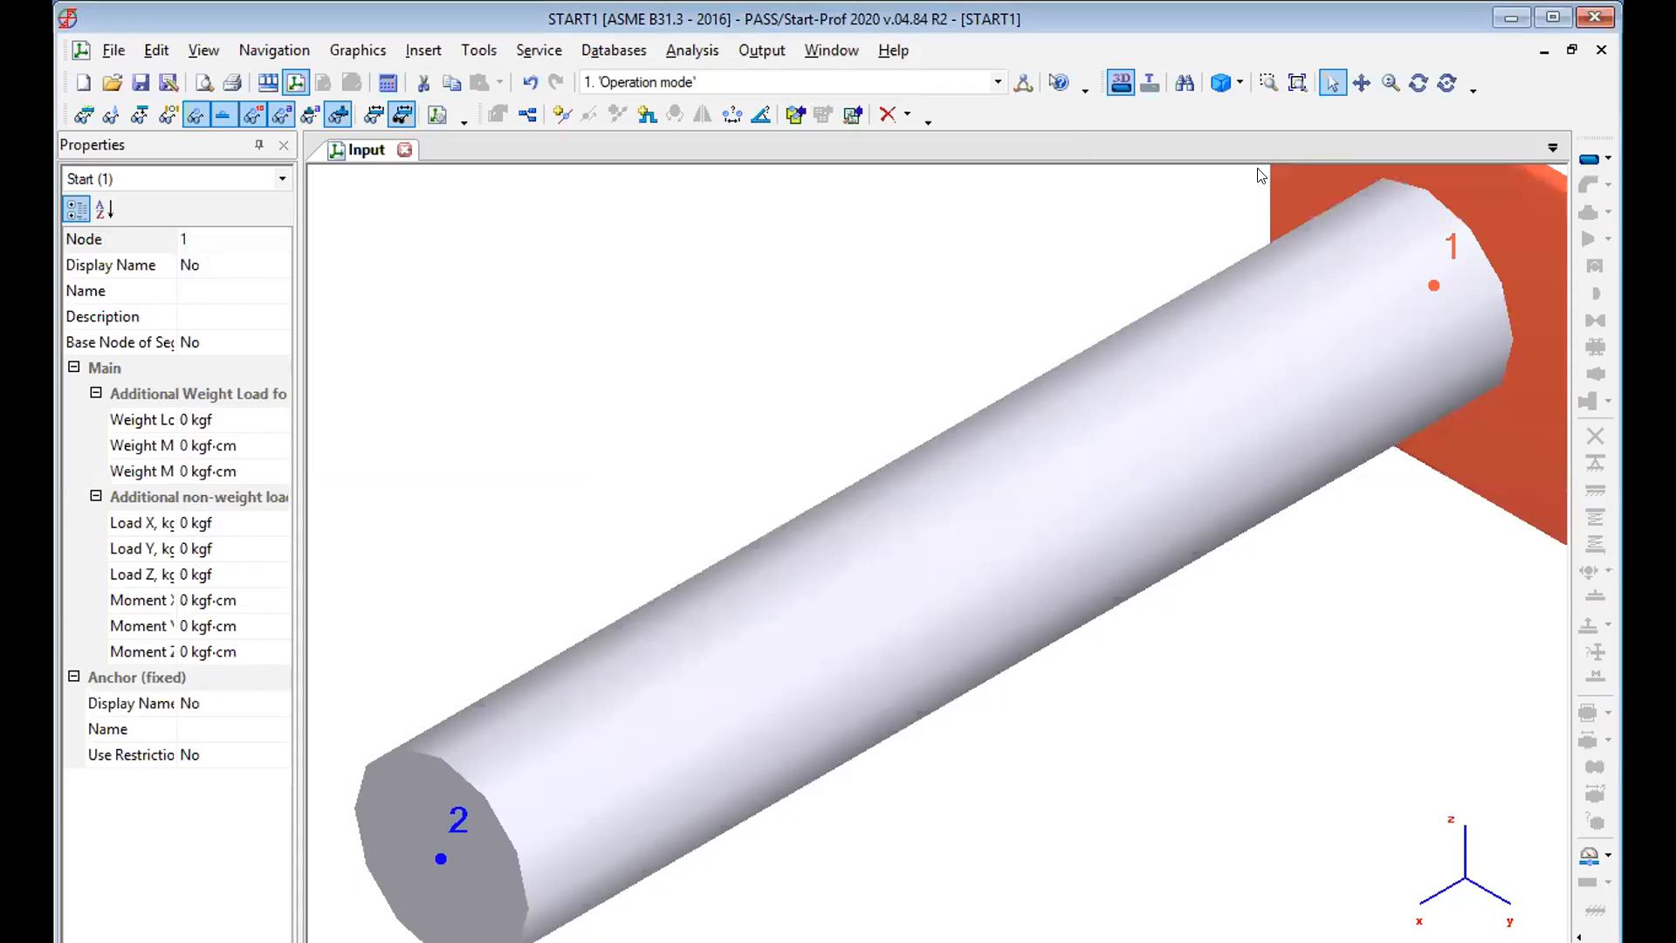
Create a pipe from node 2 to node 3 with a DZ projection of -7 m and zero DX and DY.
{"action": "scroll", "coordinate": [1259, 175], "scroll_direction": "down", "scroll_amount": 5}
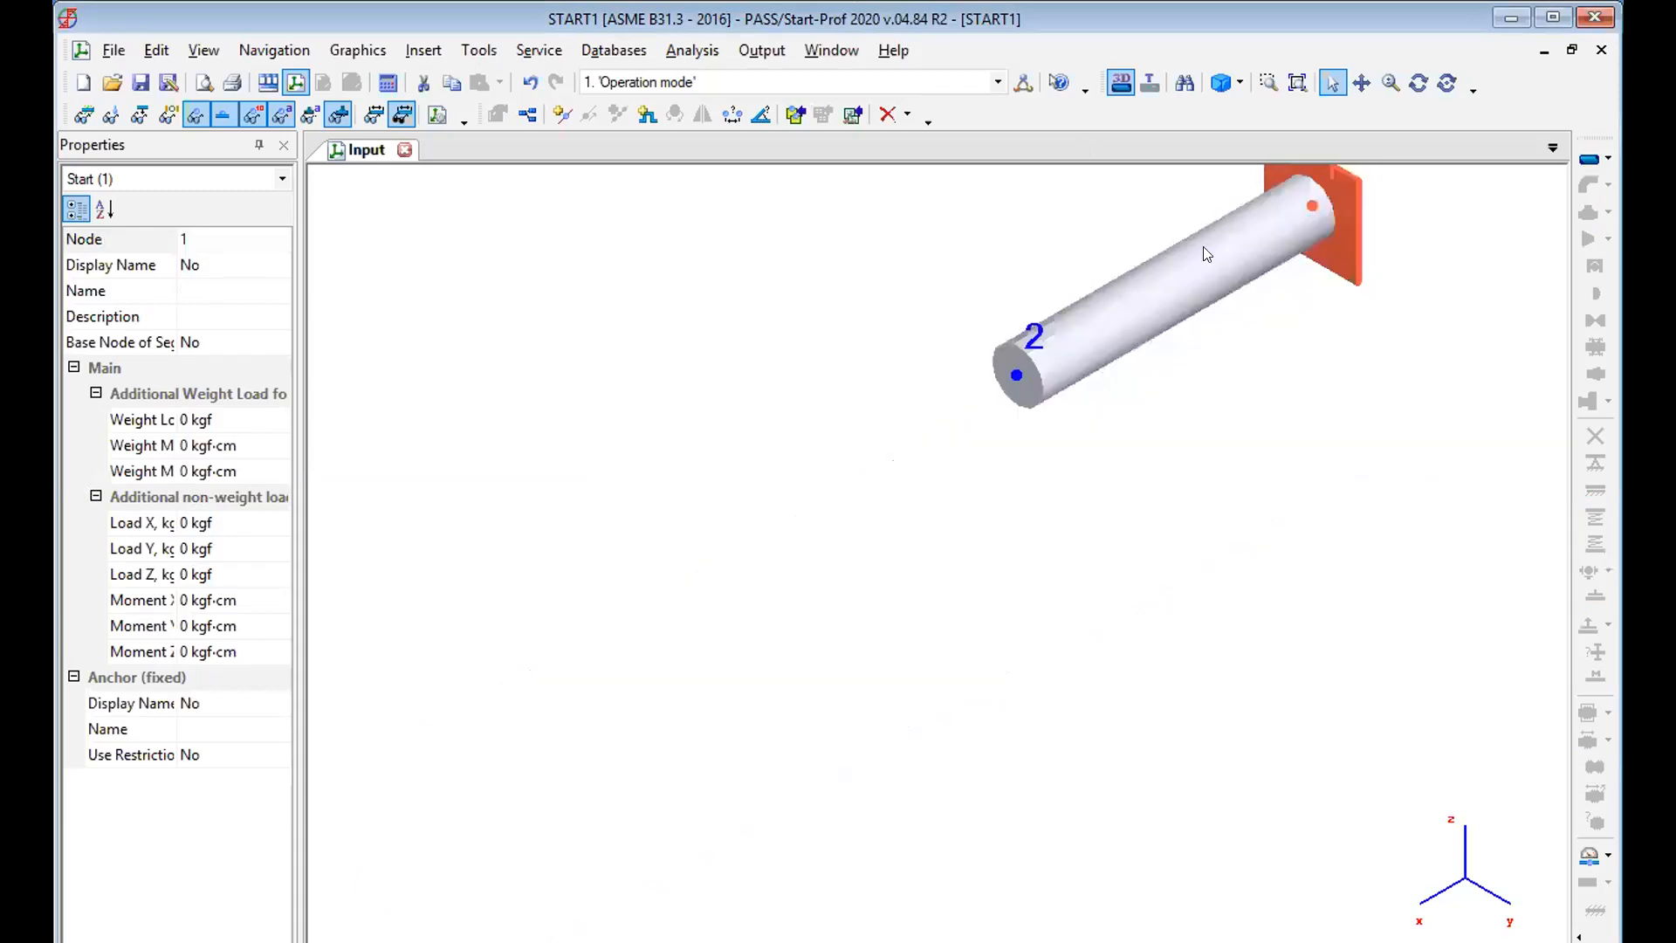
{"action": "left_click", "coordinate": [1017, 376]}
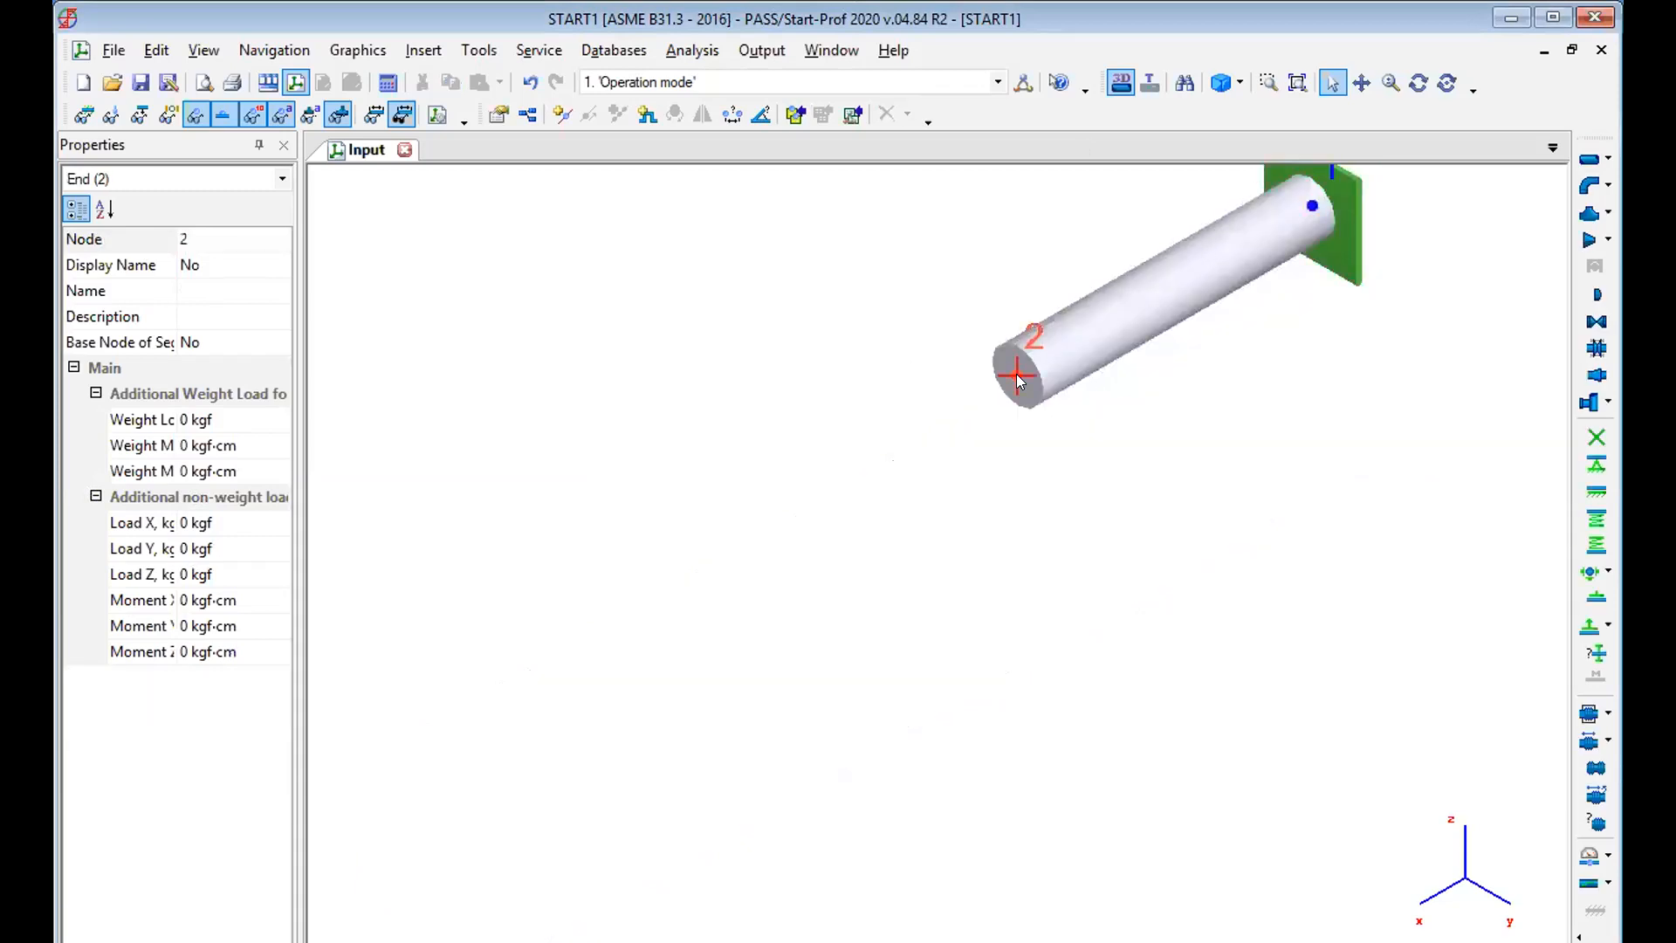
{"action": "left_click", "coordinate": [1590, 156]}
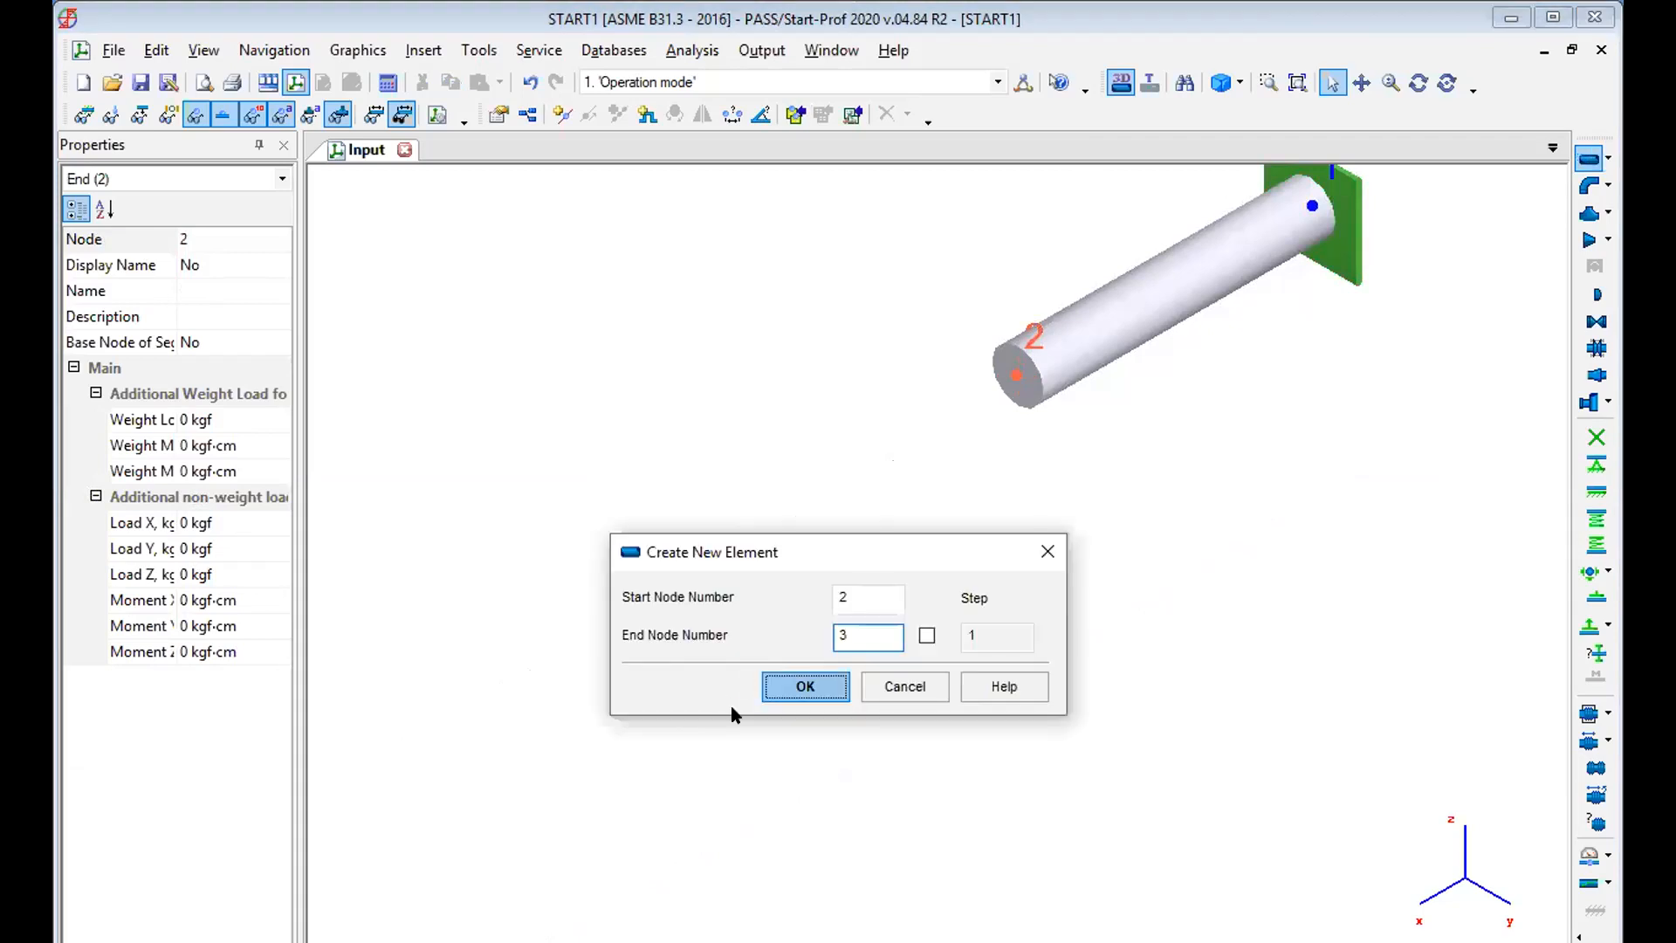
{"action": "left_click", "coordinate": [779, 690]}
{"action": "left_click", "coordinate": [1005, 235]}
{"action": "key", "text": "BackSpace"}
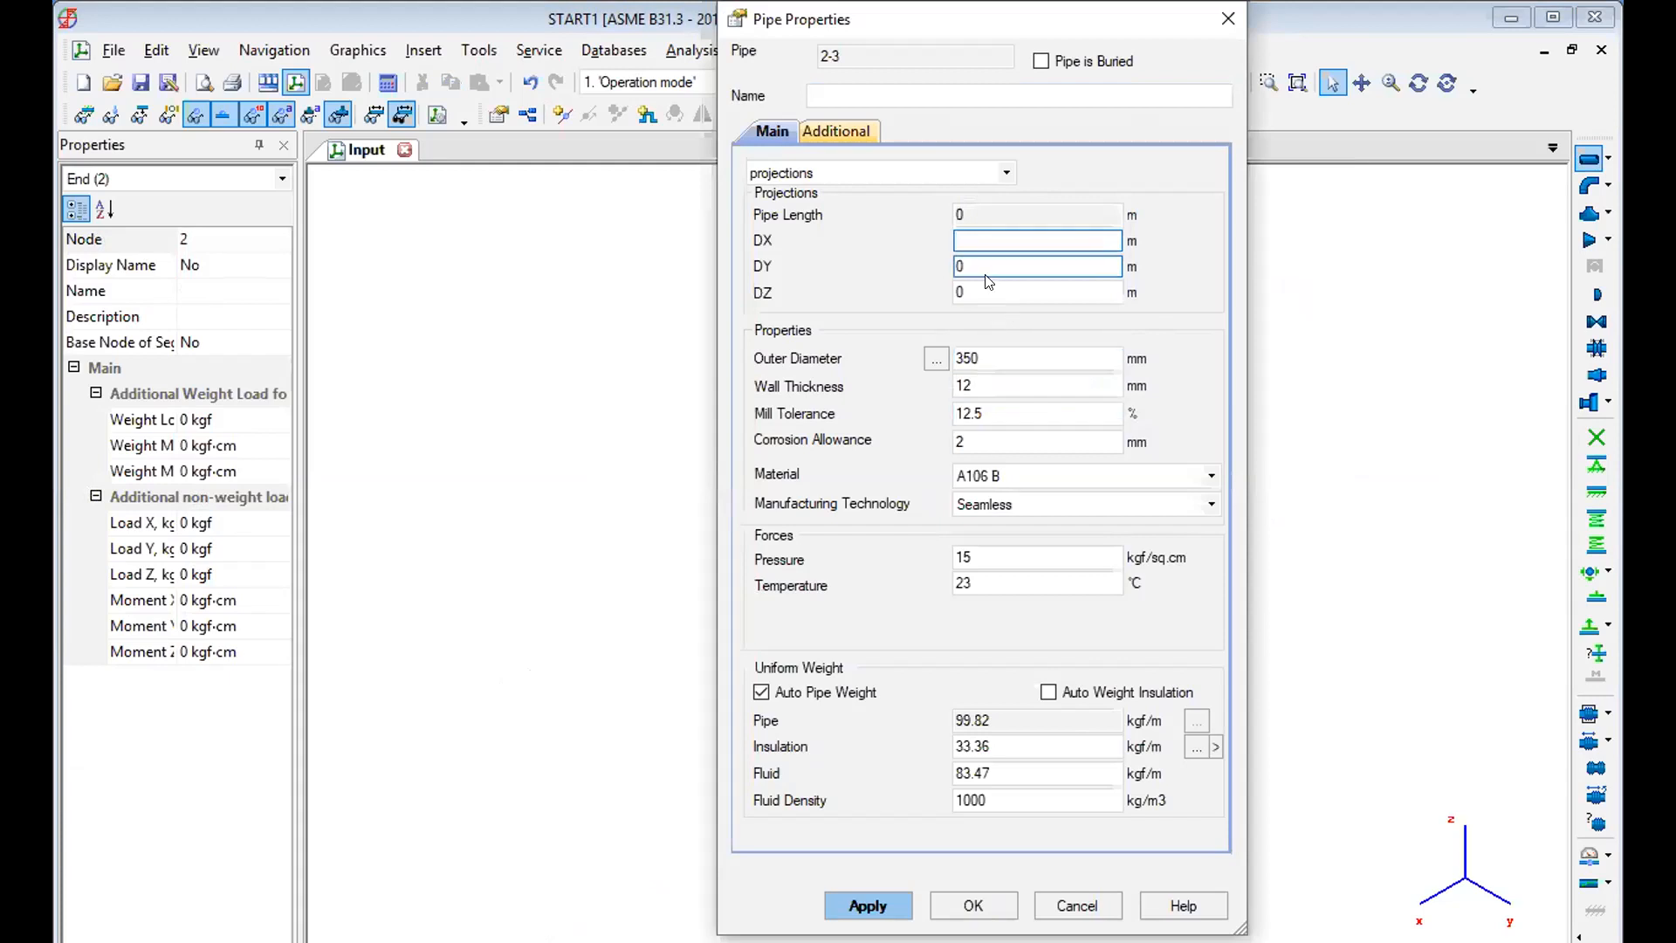
{"action": "left_click_drag", "start_coordinate": [987, 290], "coordinate": [866, 291]}
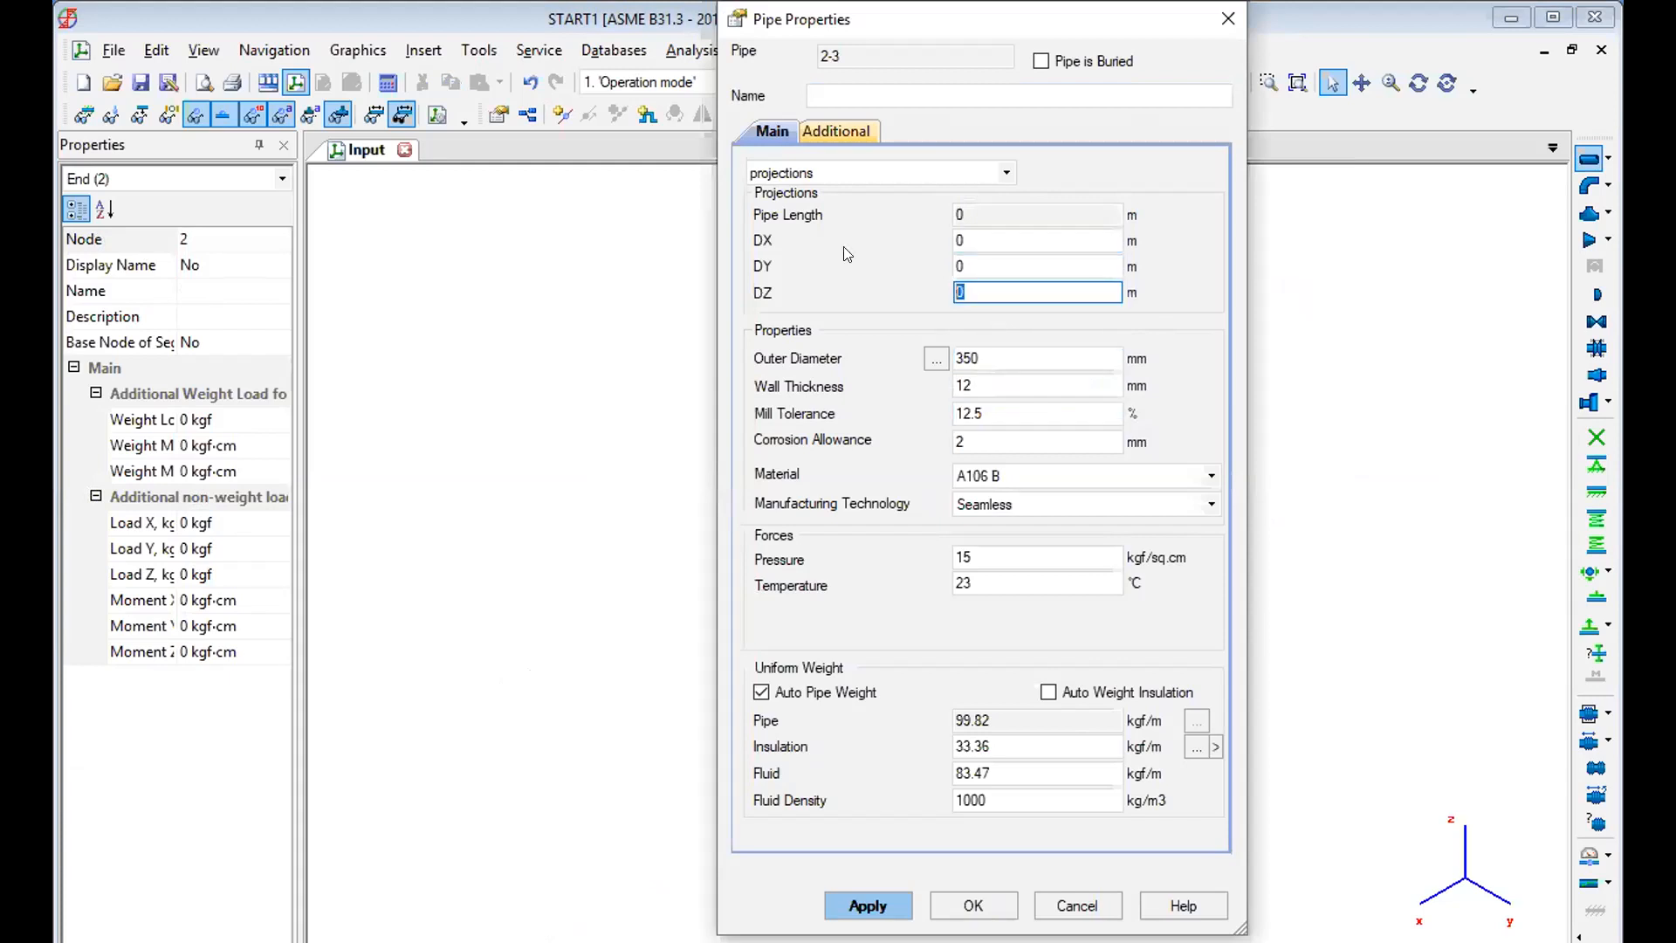
{"action": "type", "text": "-7"}
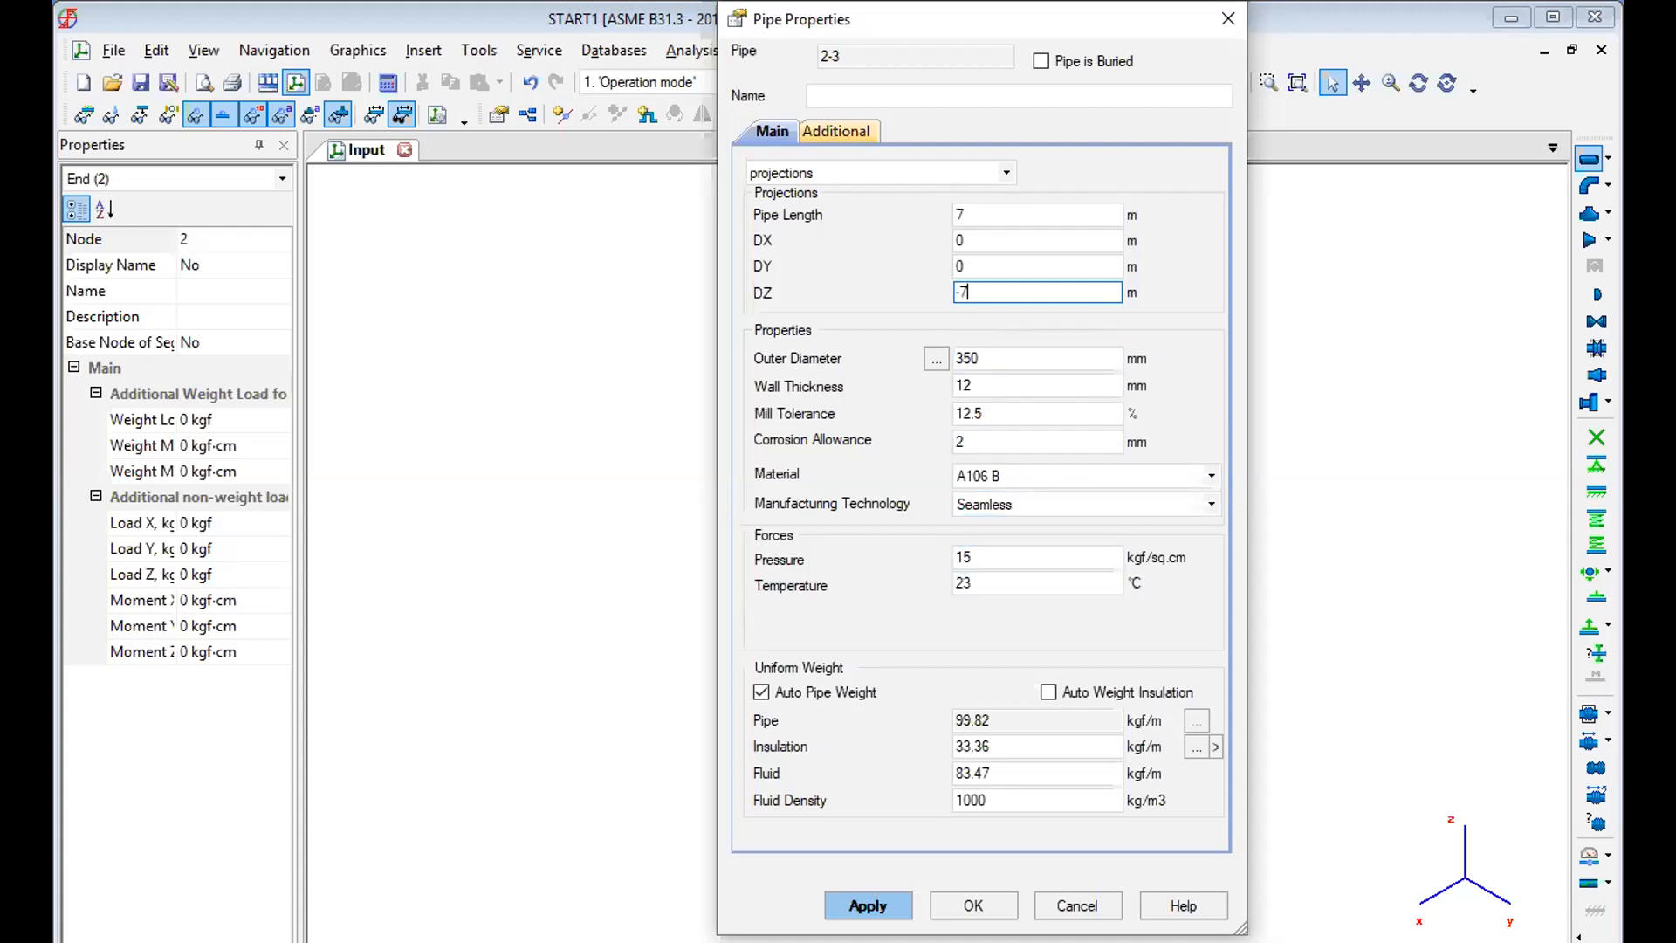
{"action": "left_click", "coordinate": [864, 901]}
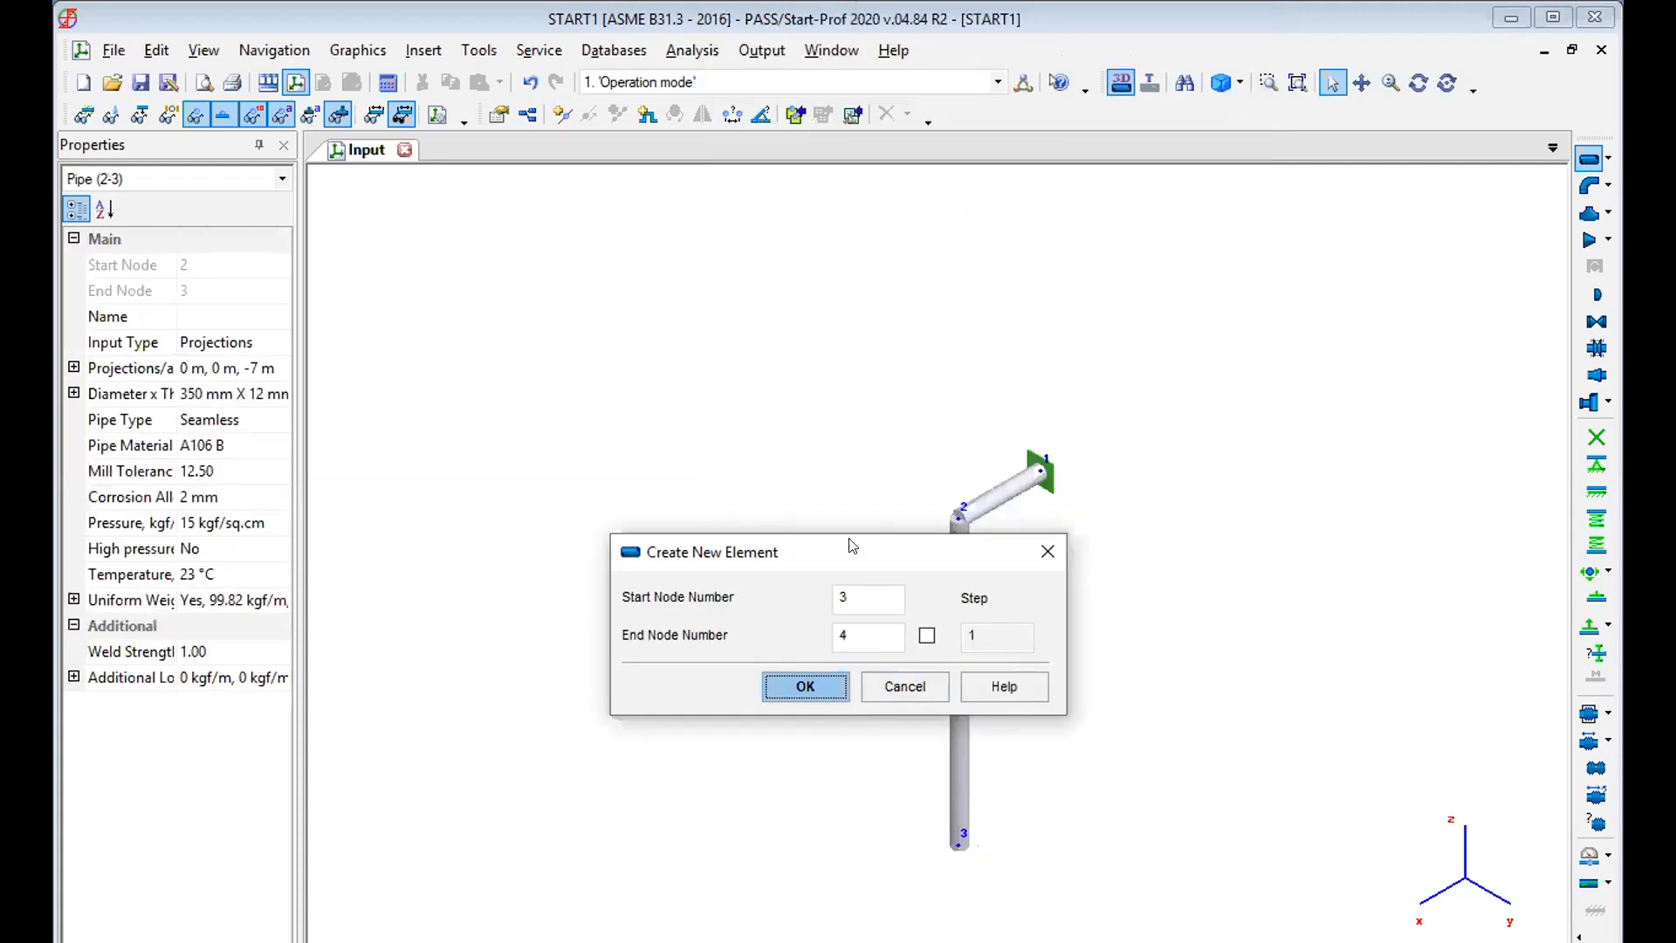
Create a pipe from node 3 to node 4 with a DY projection of 0.5 m and zero DX and DZ.
{"action": "left_click_drag", "start_coordinate": [851, 543], "coordinate": [570, 331]}
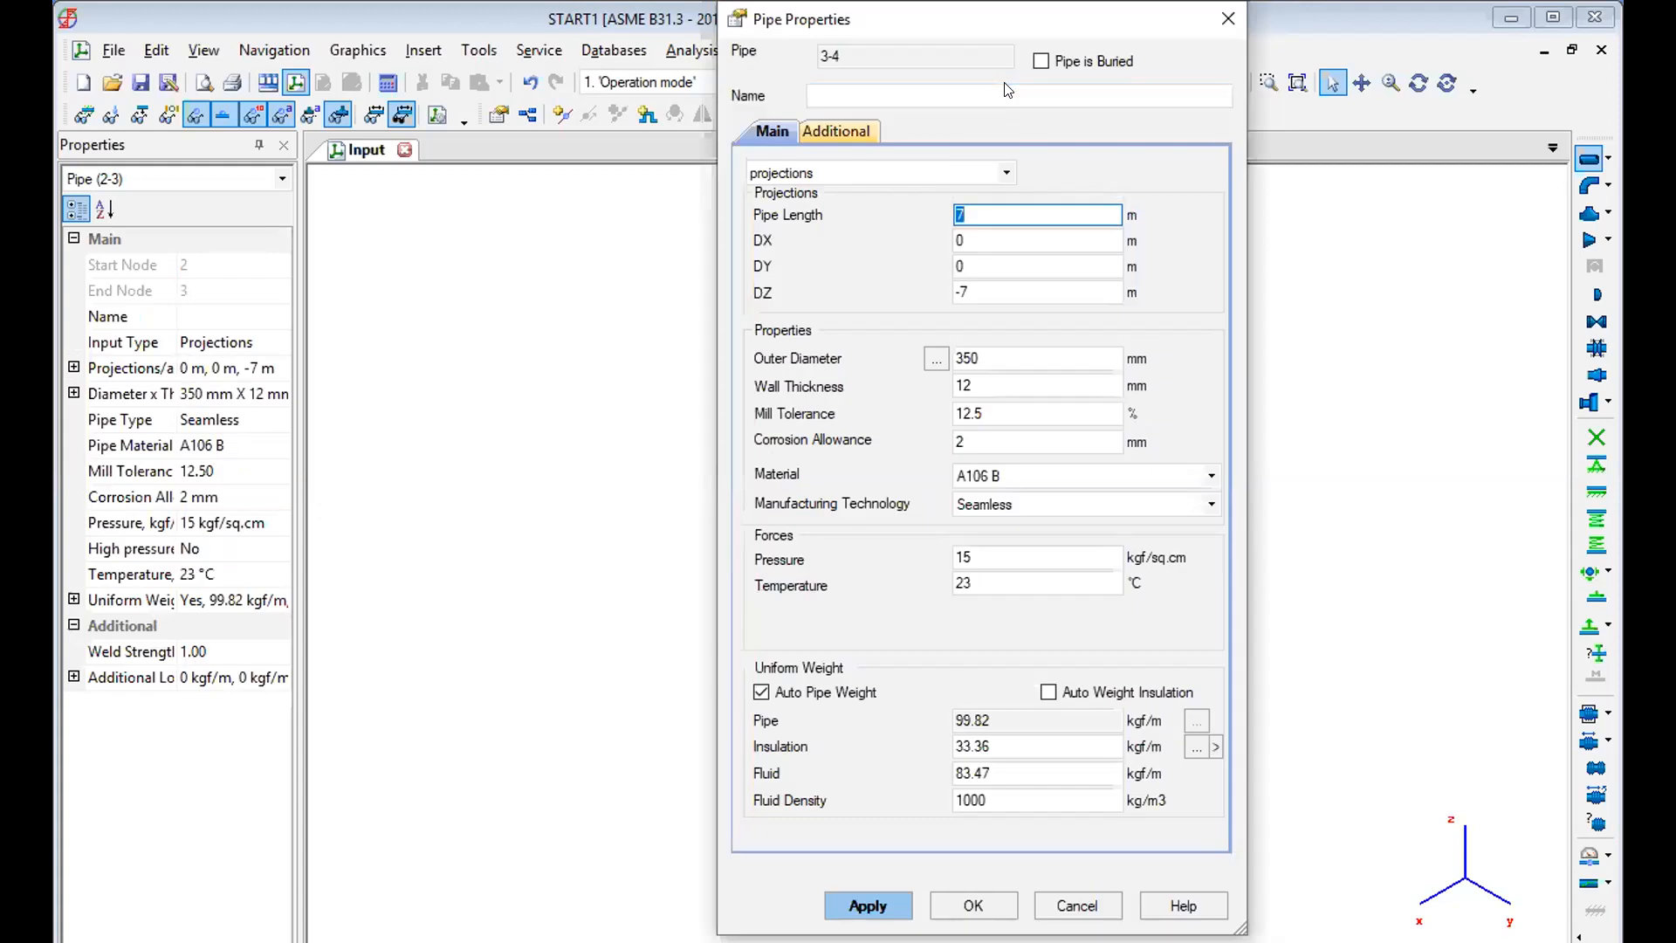
{"action": "left_click_drag", "start_coordinate": [1004, 18], "coordinate": [537, 18]}
{"action": "left_click", "coordinate": [519, 287]}
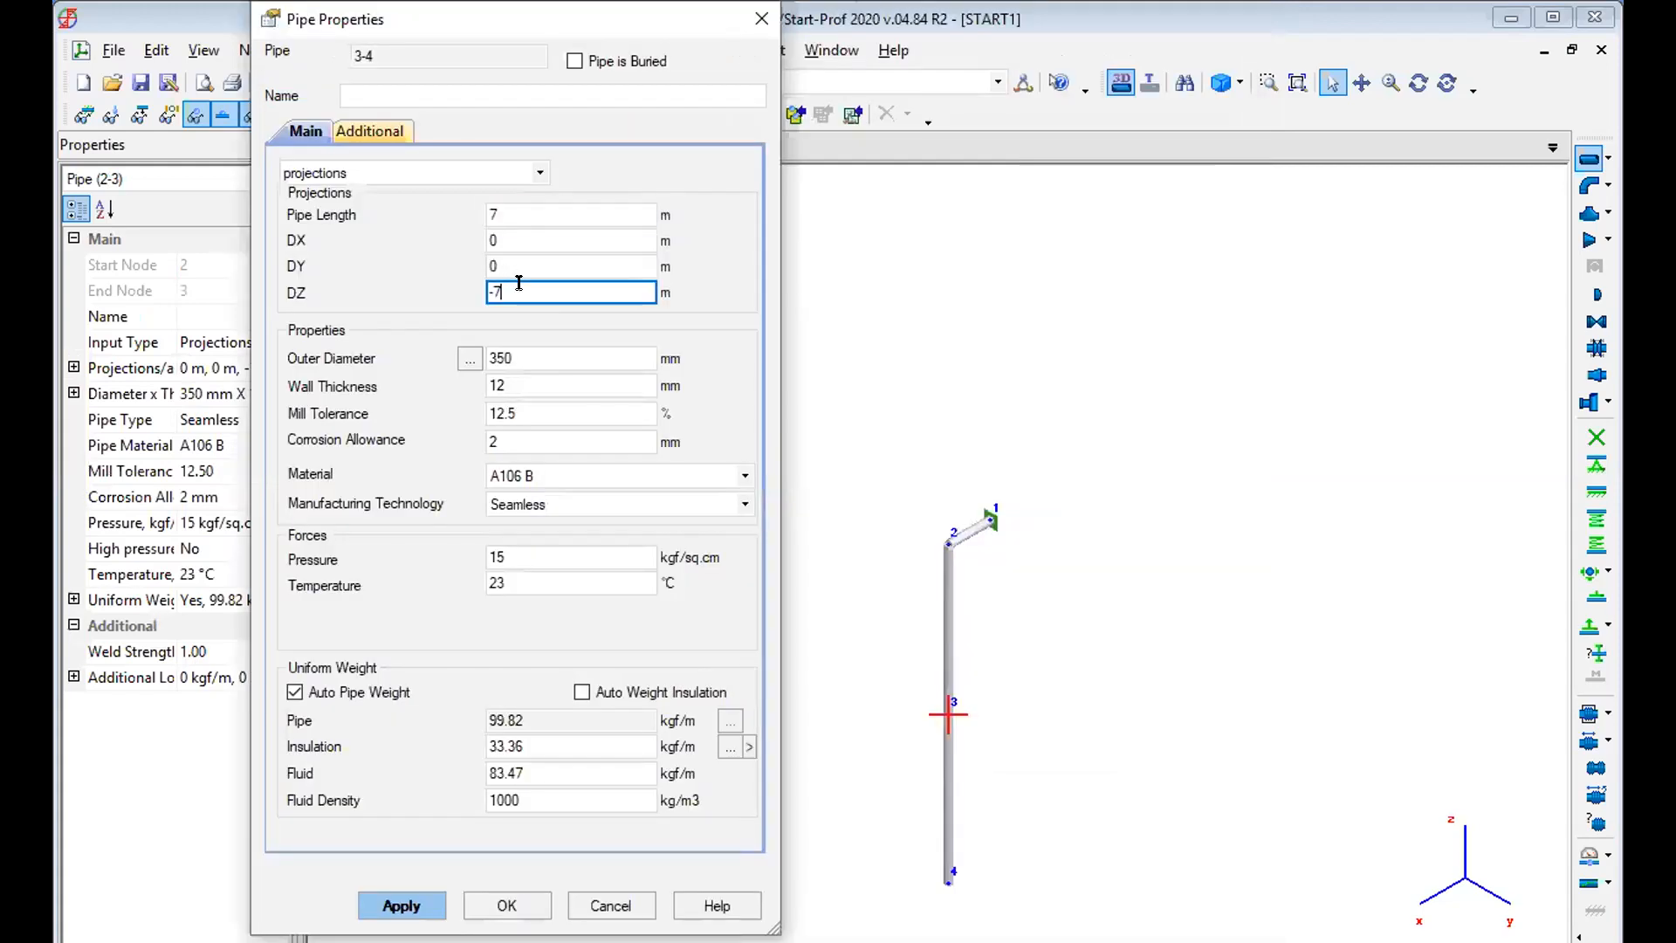
{"action": "key", "text": "BackSpace"}
{"action": "left_click", "coordinate": [497, 258]}
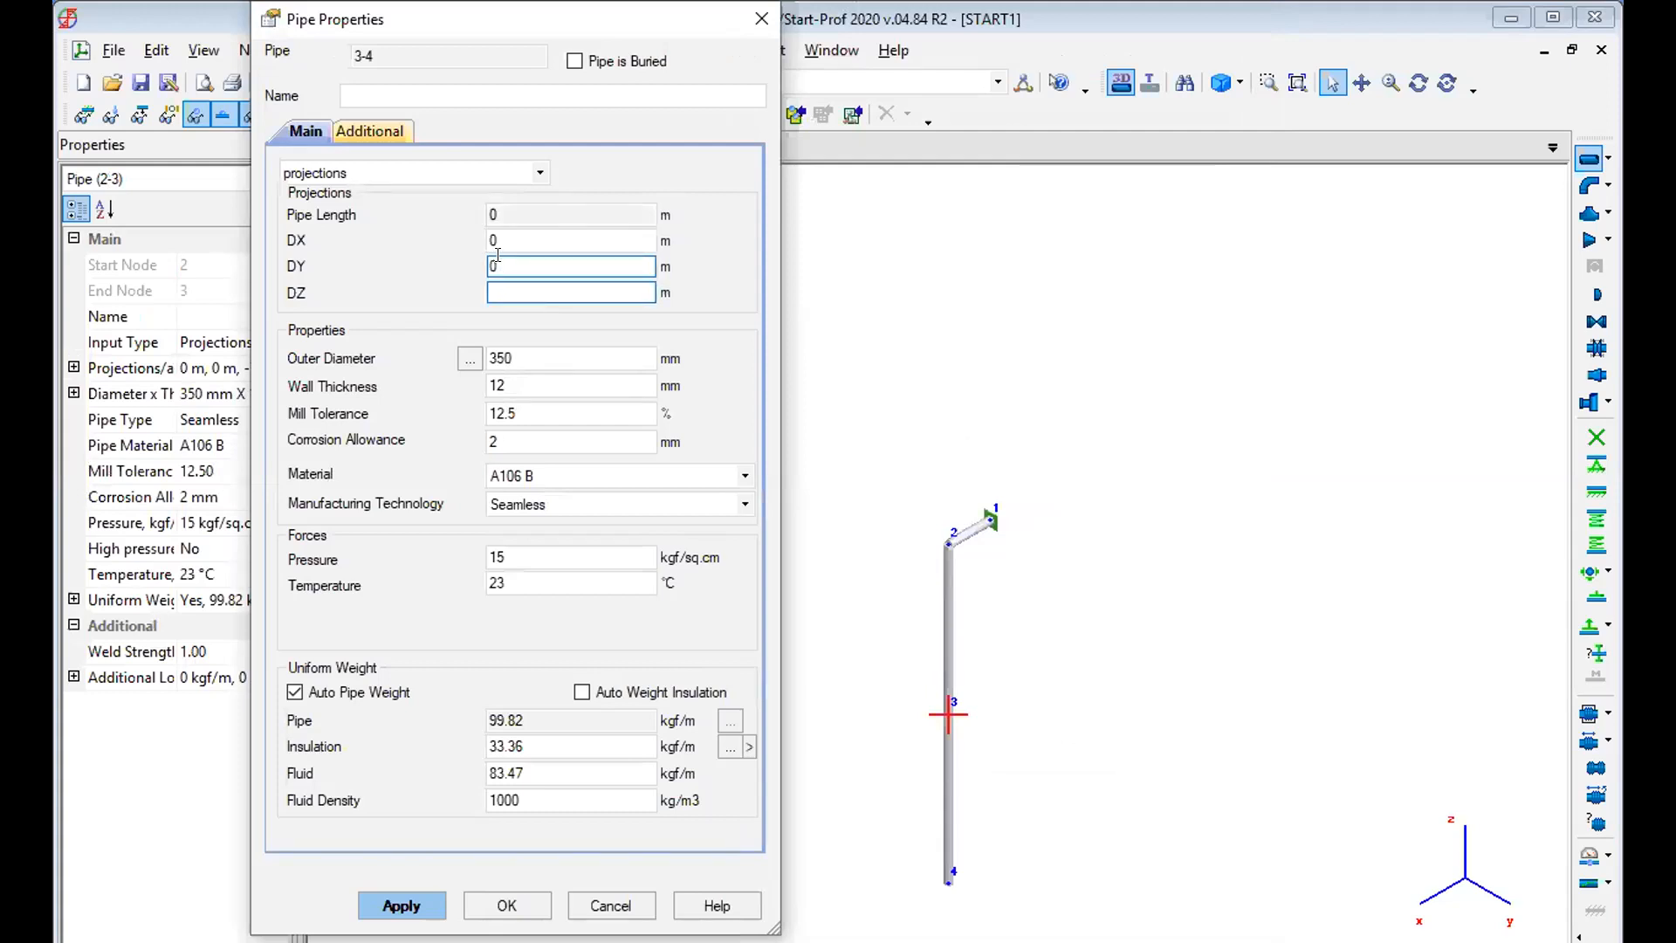
{"action": "key", "text": "BackSpace"}
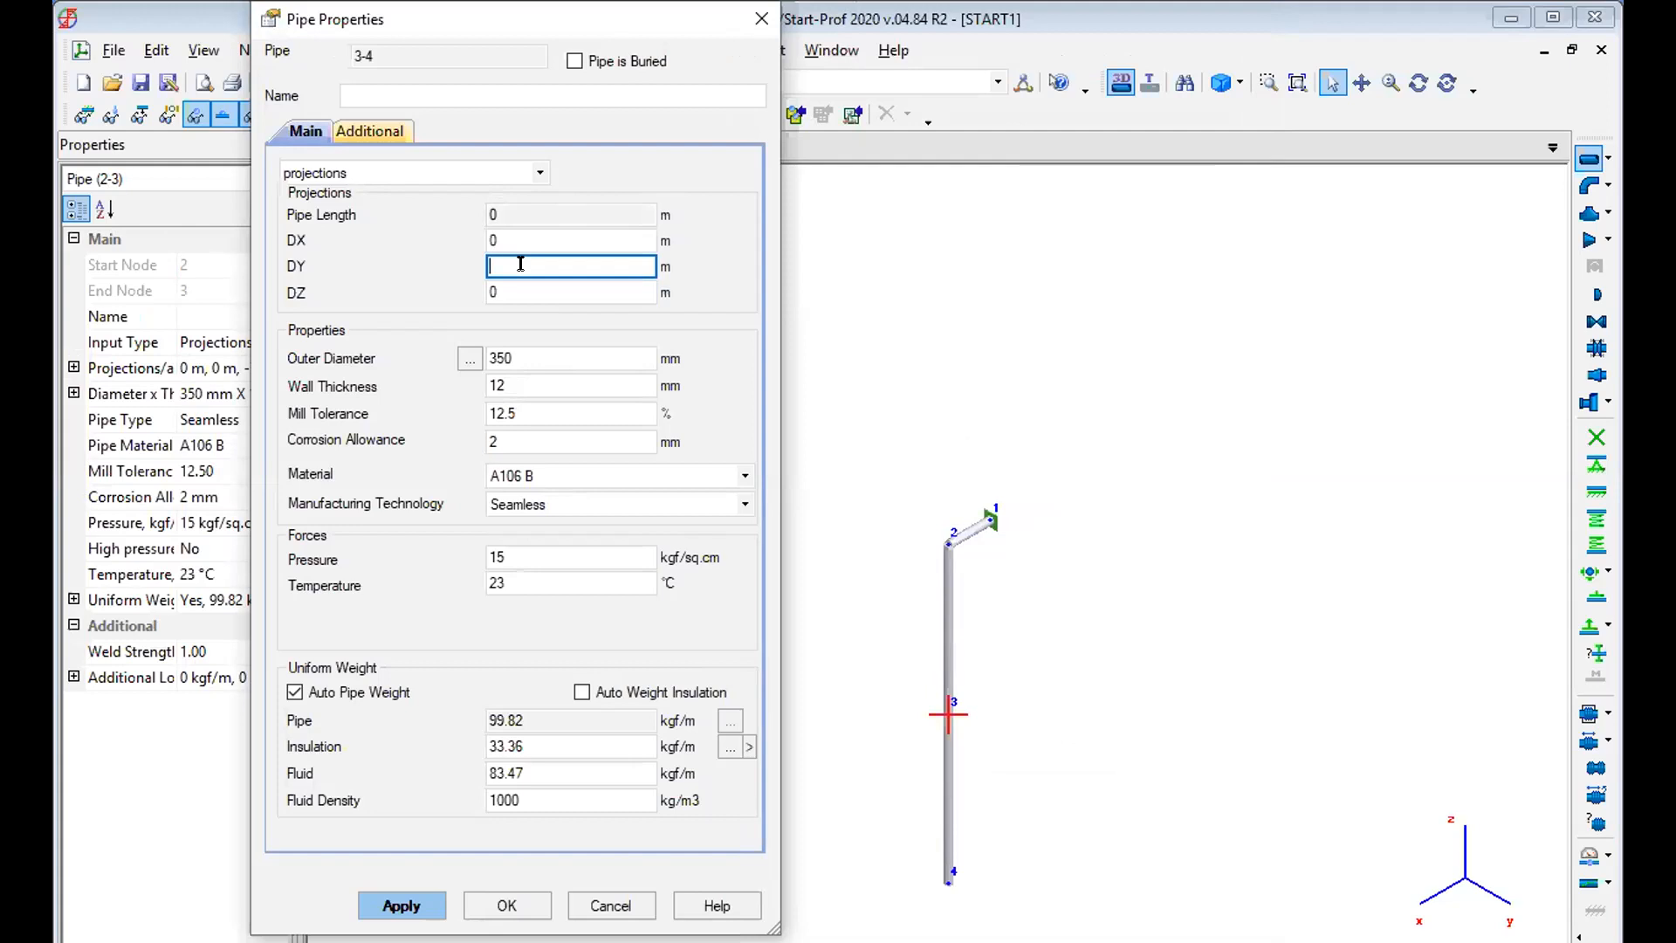
{"action": "type", "text": ".5"}
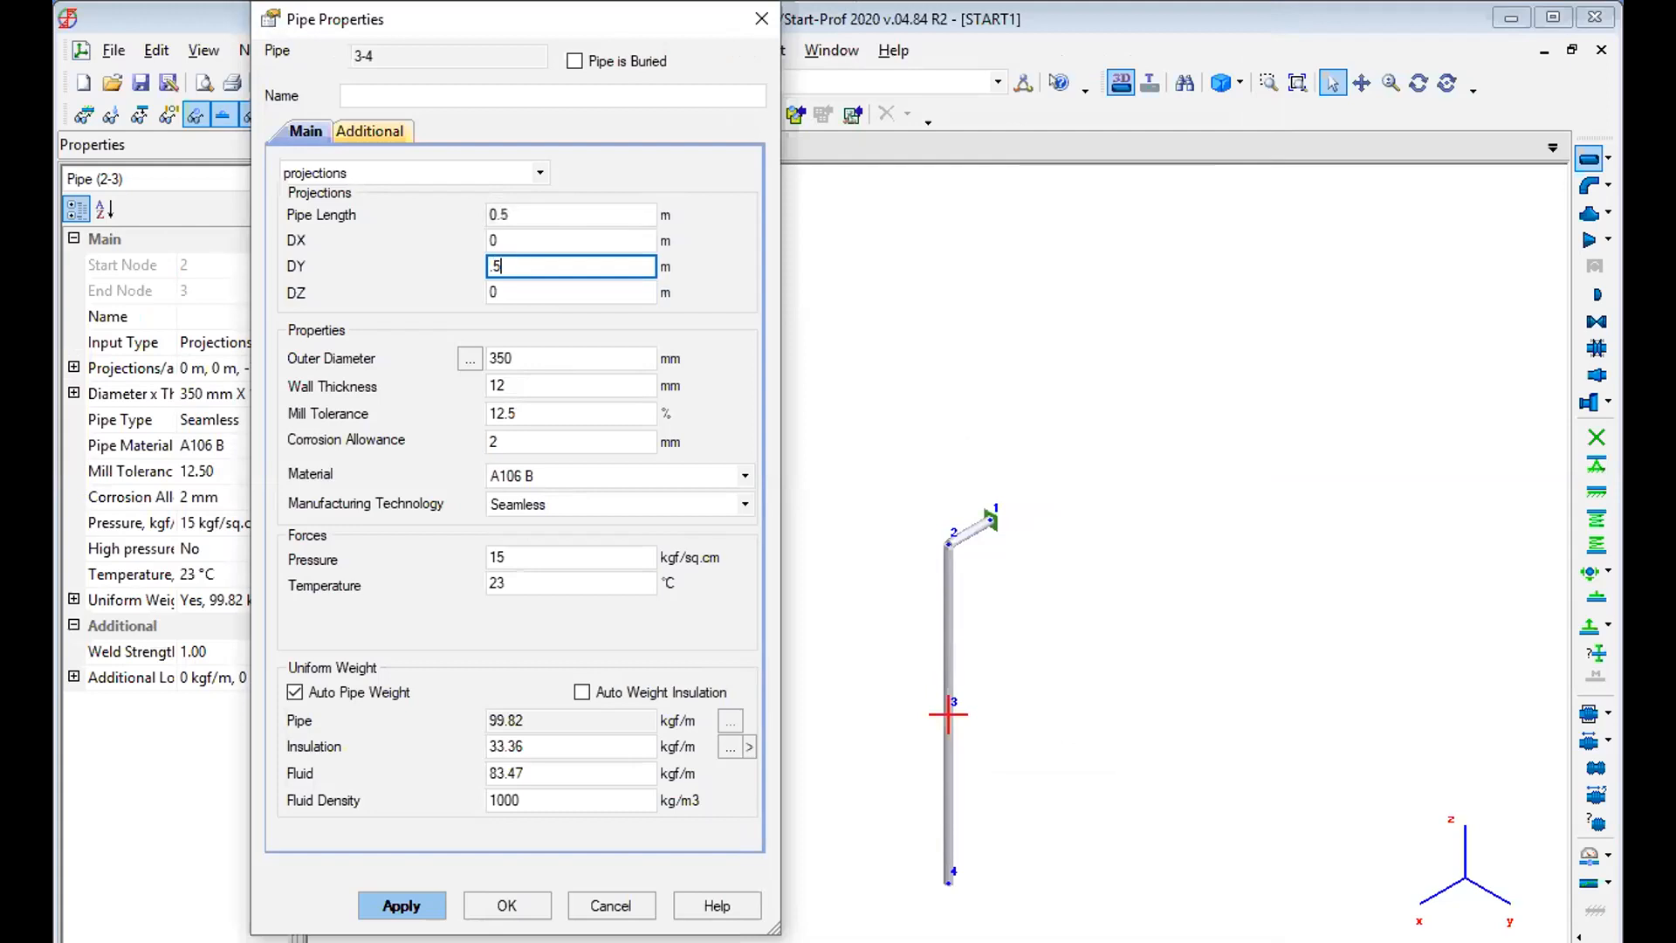
{"action": "left_click", "coordinate": [409, 903]}
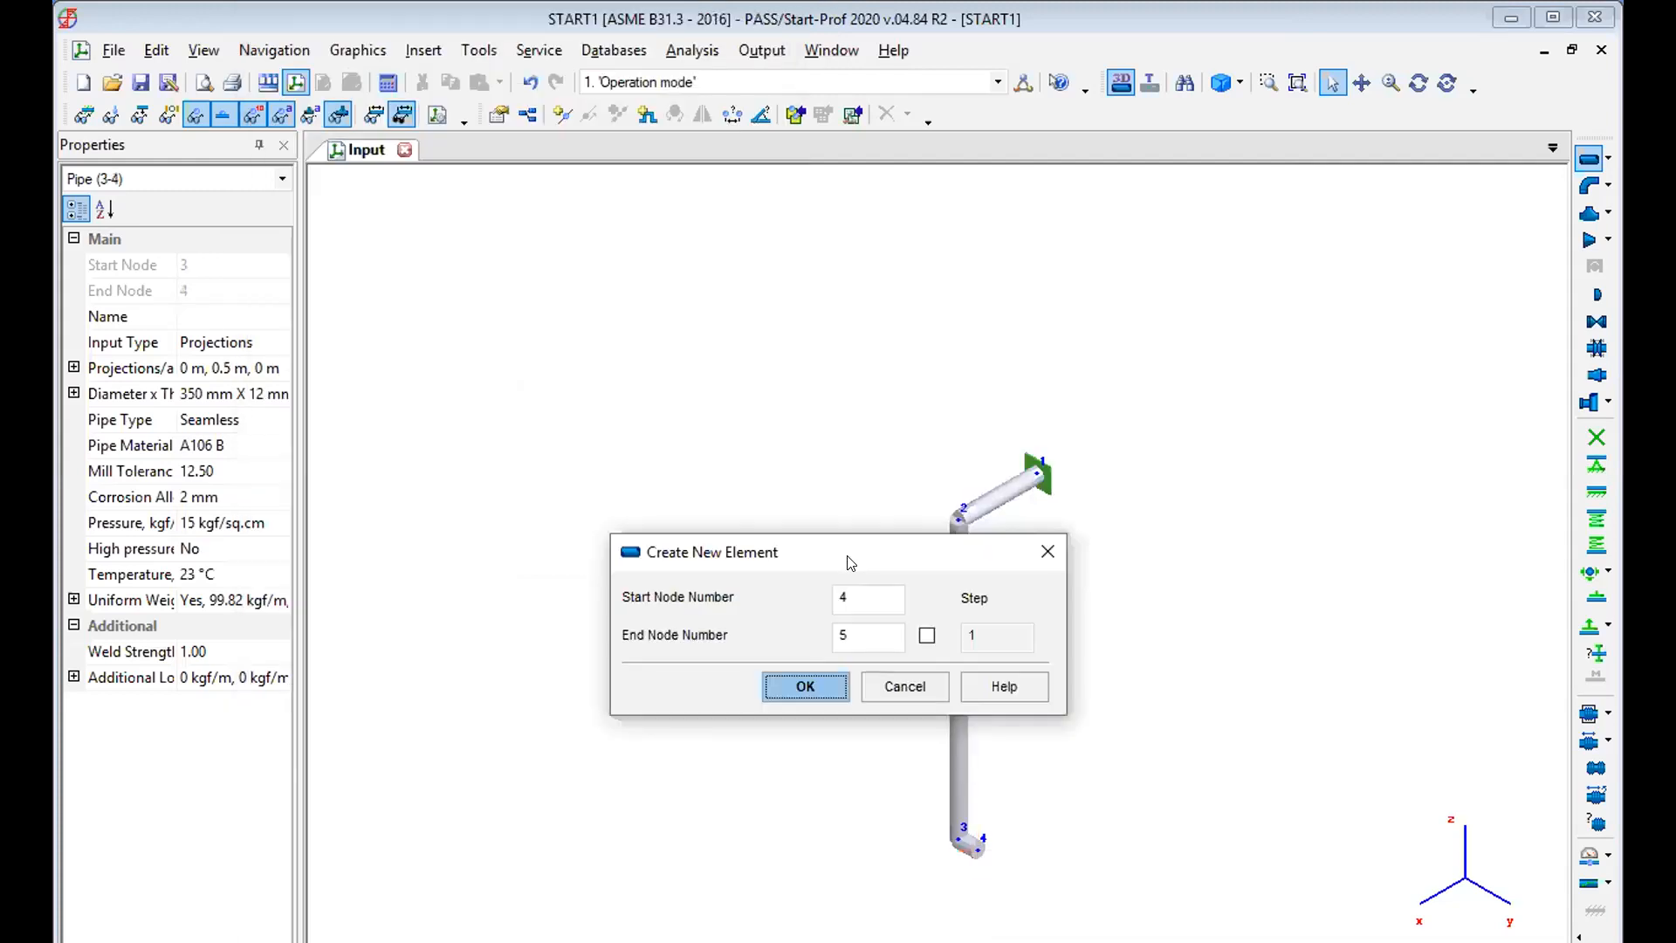
Create a pipe from node 3 to node 5 with a DY projection of -0.5 m.
{"action": "left_click_drag", "start_coordinate": [847, 548], "coordinate": [652, 294]}
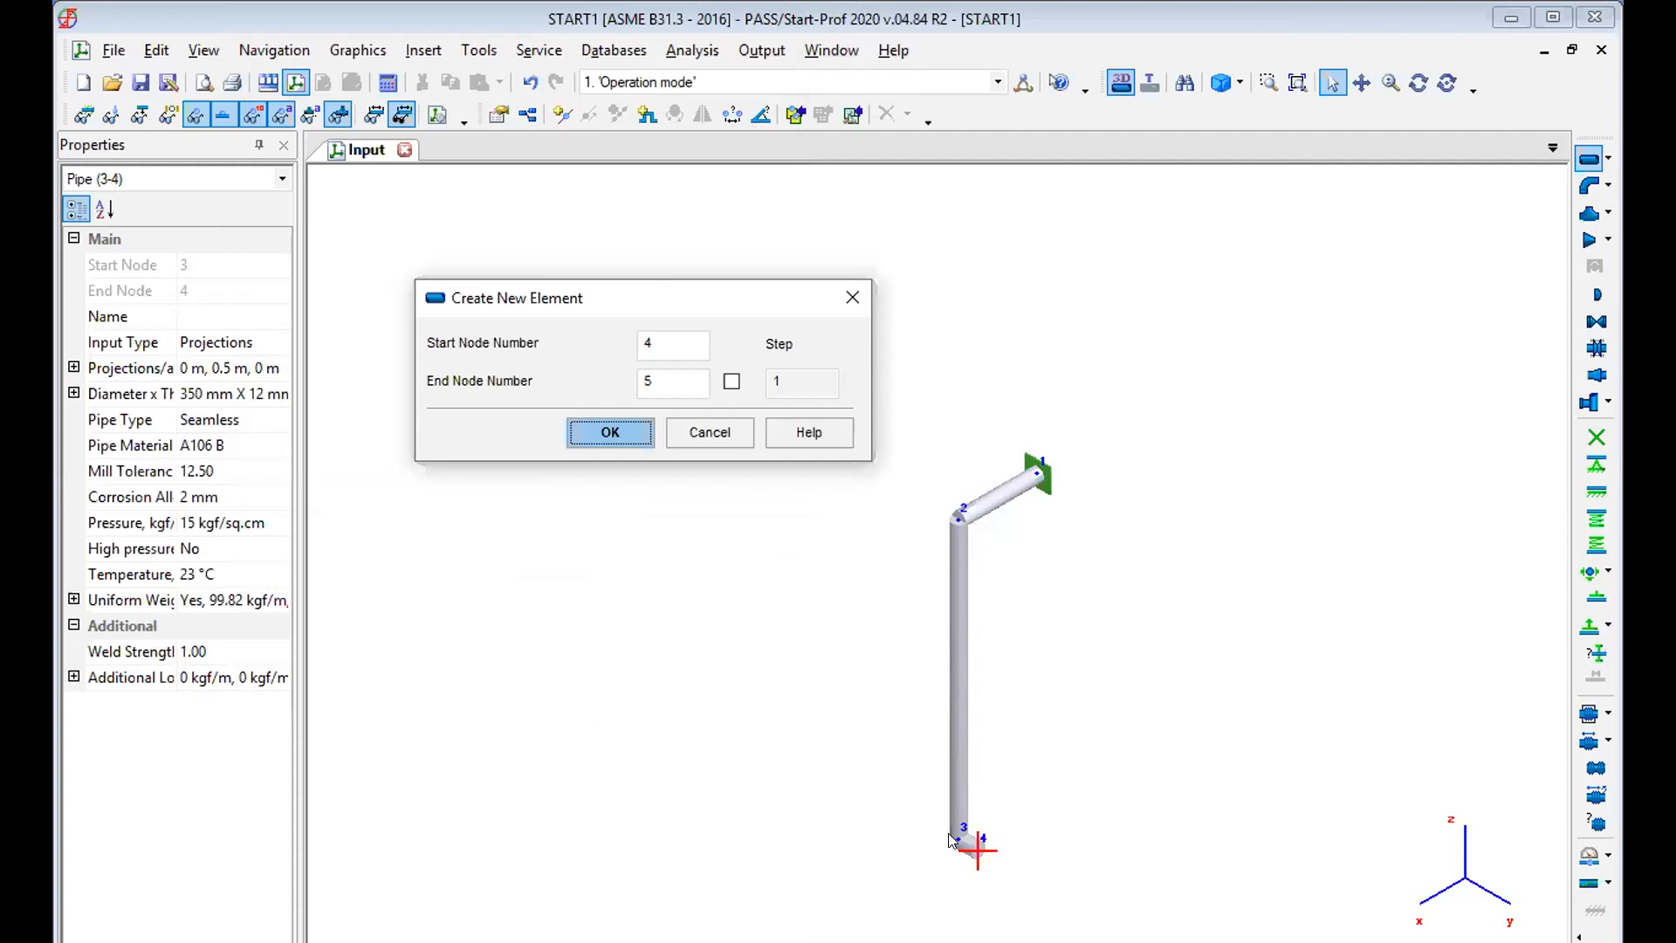
{"action": "double_click", "coordinate": [664, 344]}
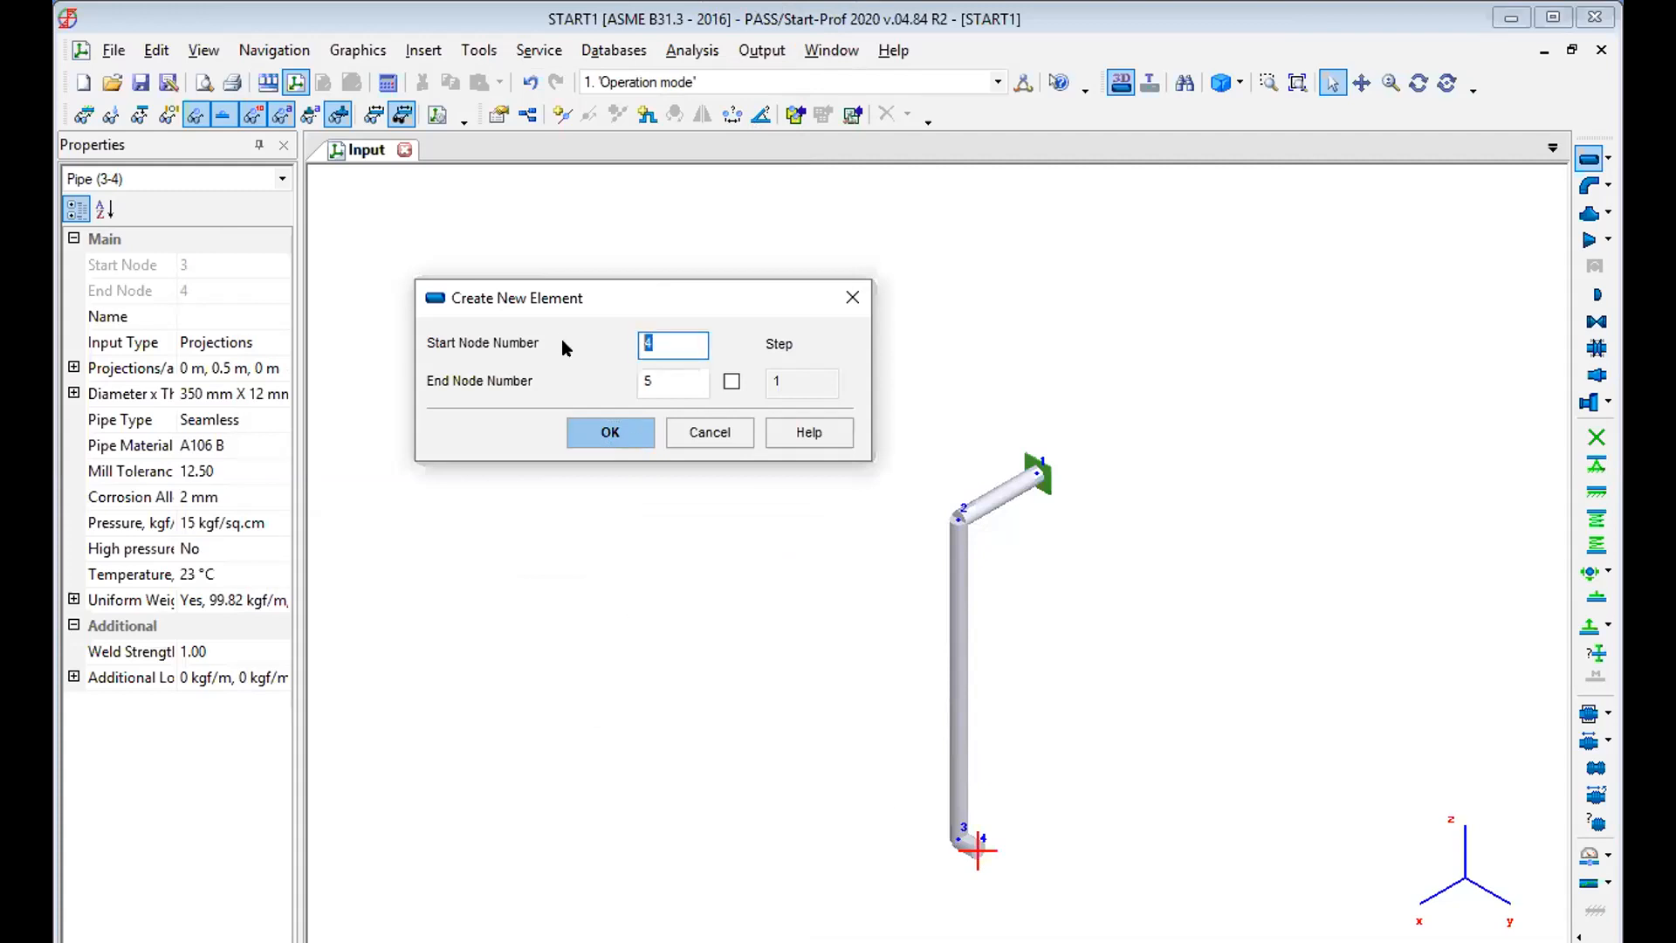
{"action": "type", "text": "3"}
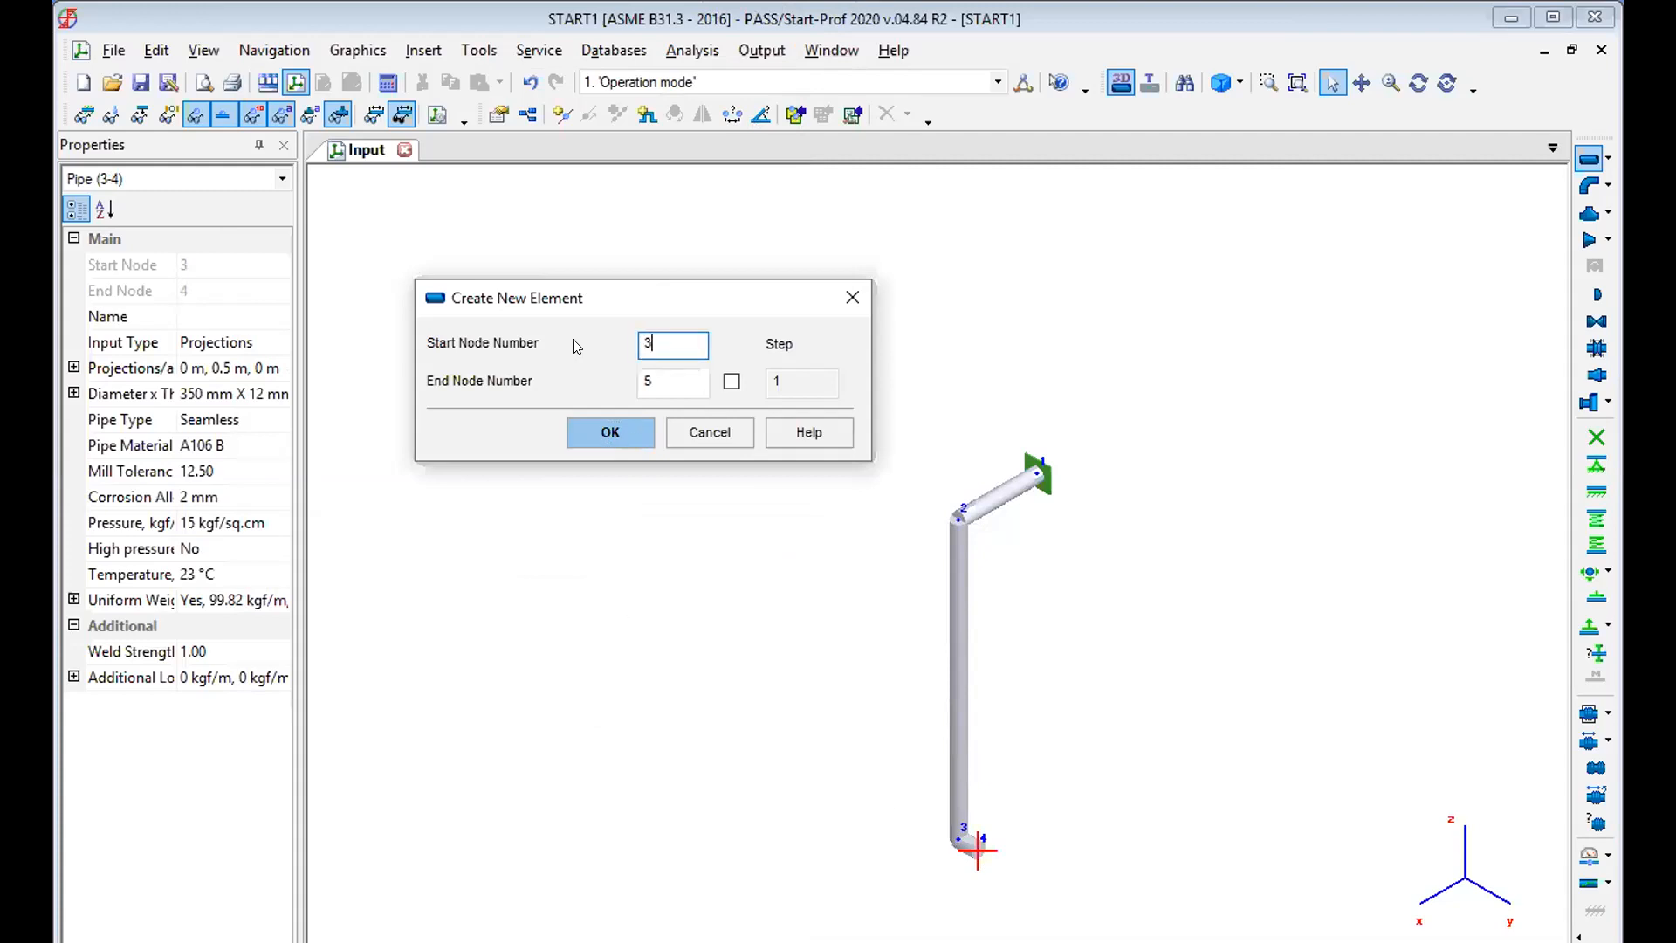
{"action": "left_click", "coordinate": [614, 432]}
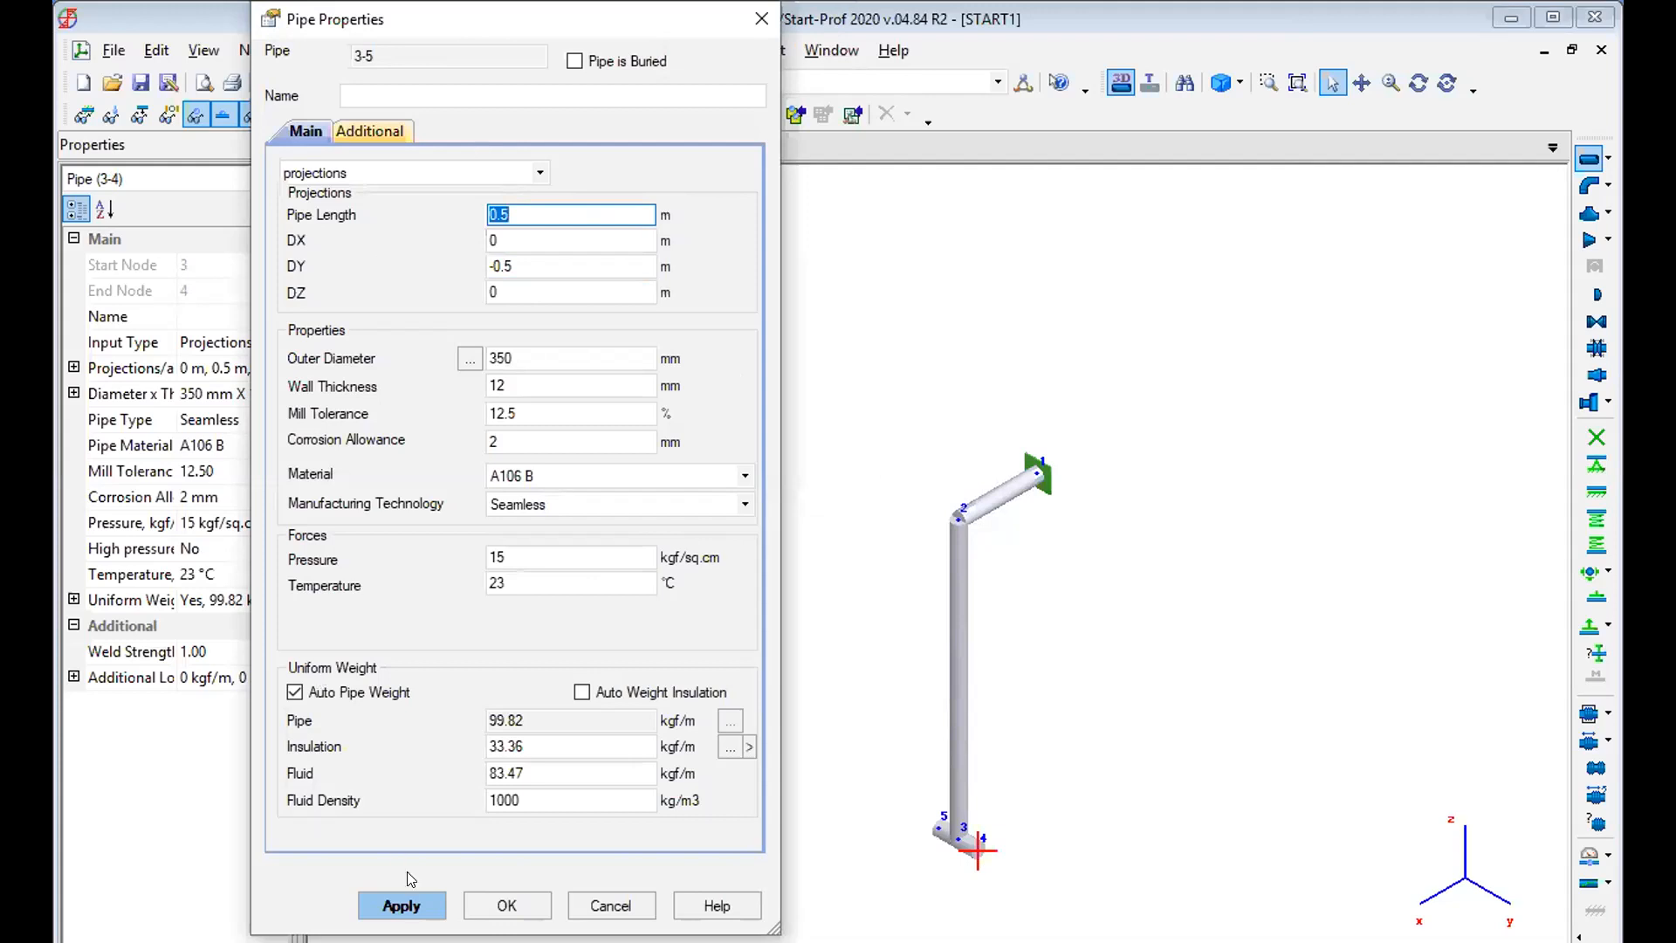
{"action": "left_click", "coordinate": [400, 903]}
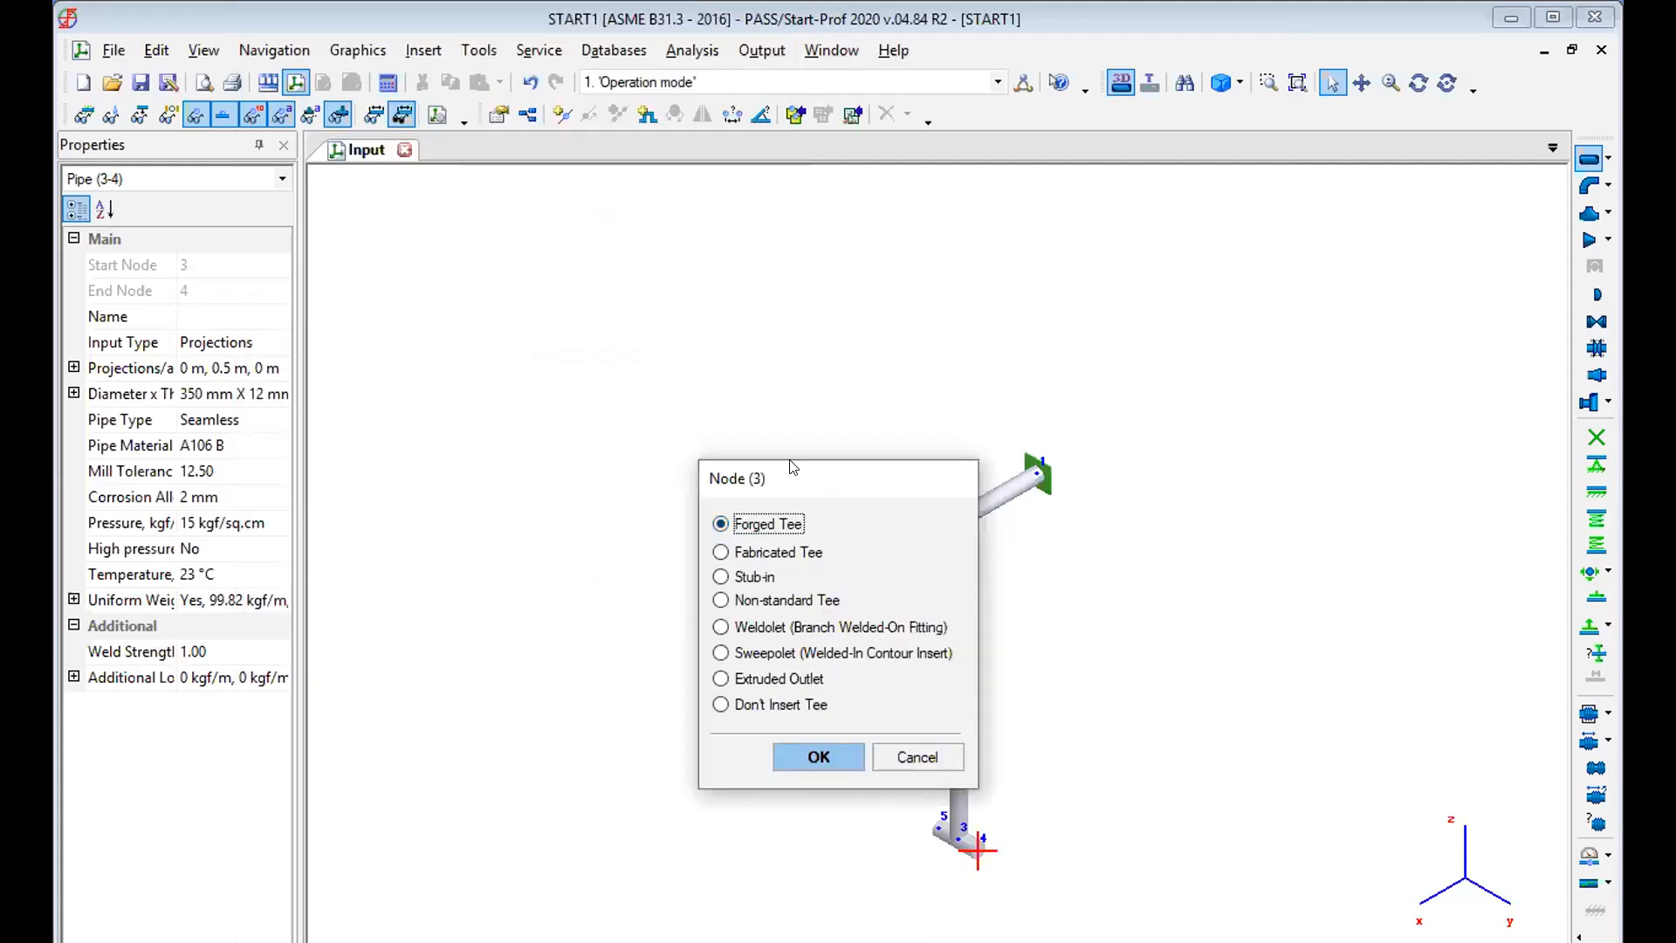
Insert a forged tee at node 3 with a header length of 500 mm and a crotch height of 120 mm.
{"action": "left_click_drag", "start_coordinate": [792, 469], "coordinate": [563, 305]}
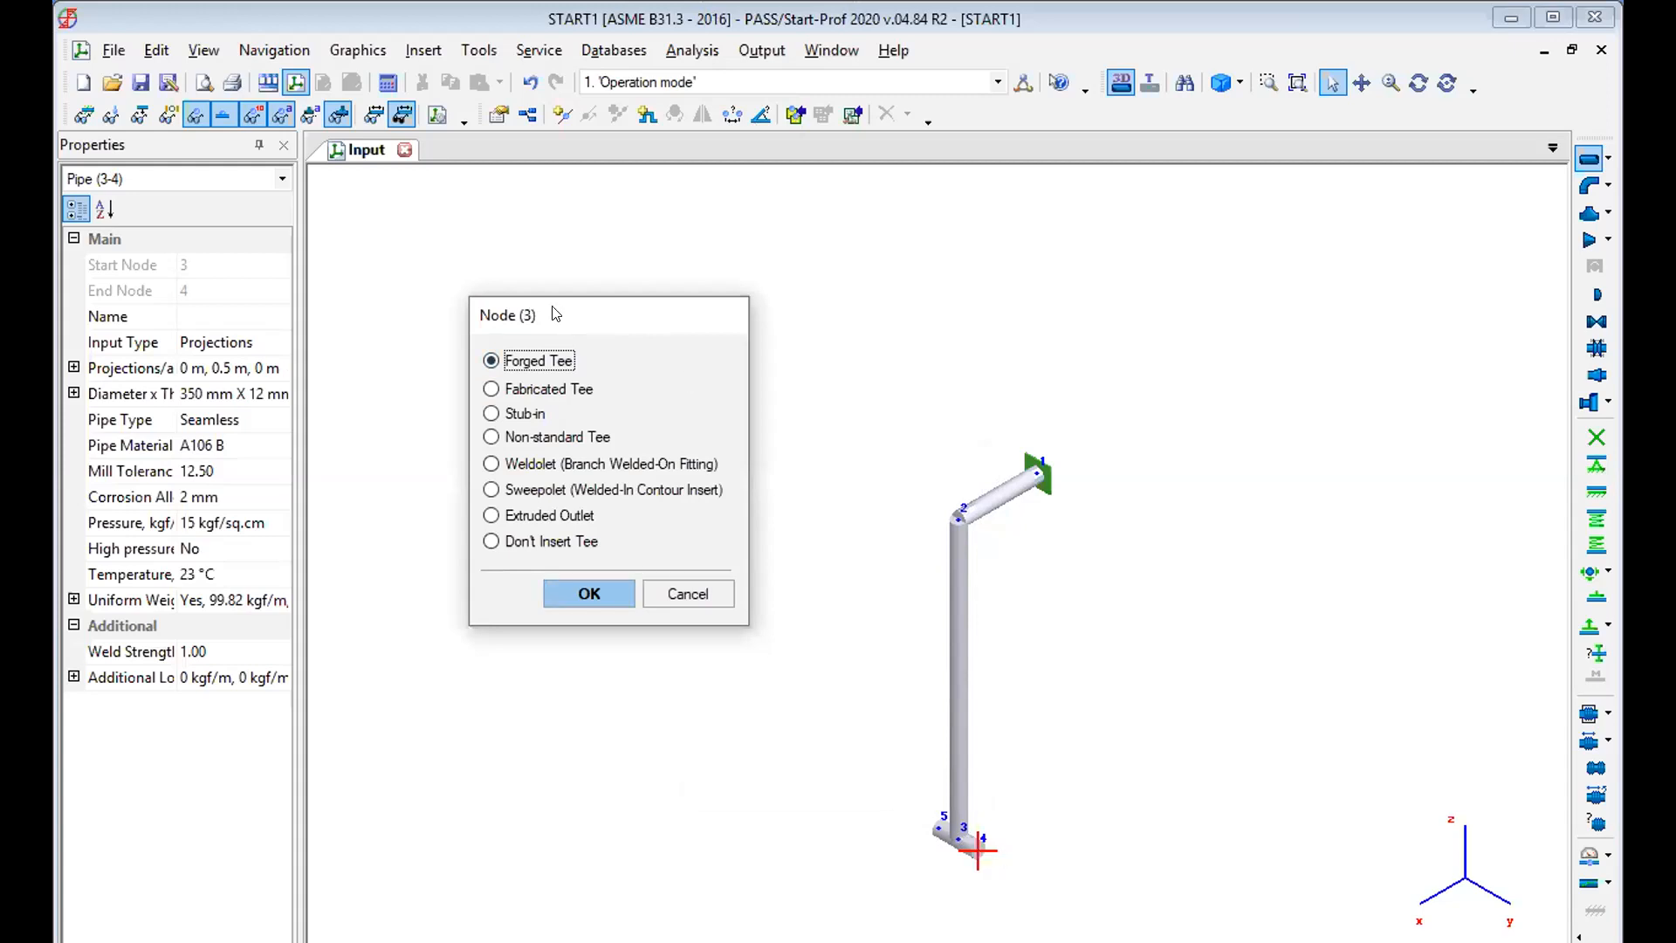
{"action": "left_click", "coordinate": [560, 588]}
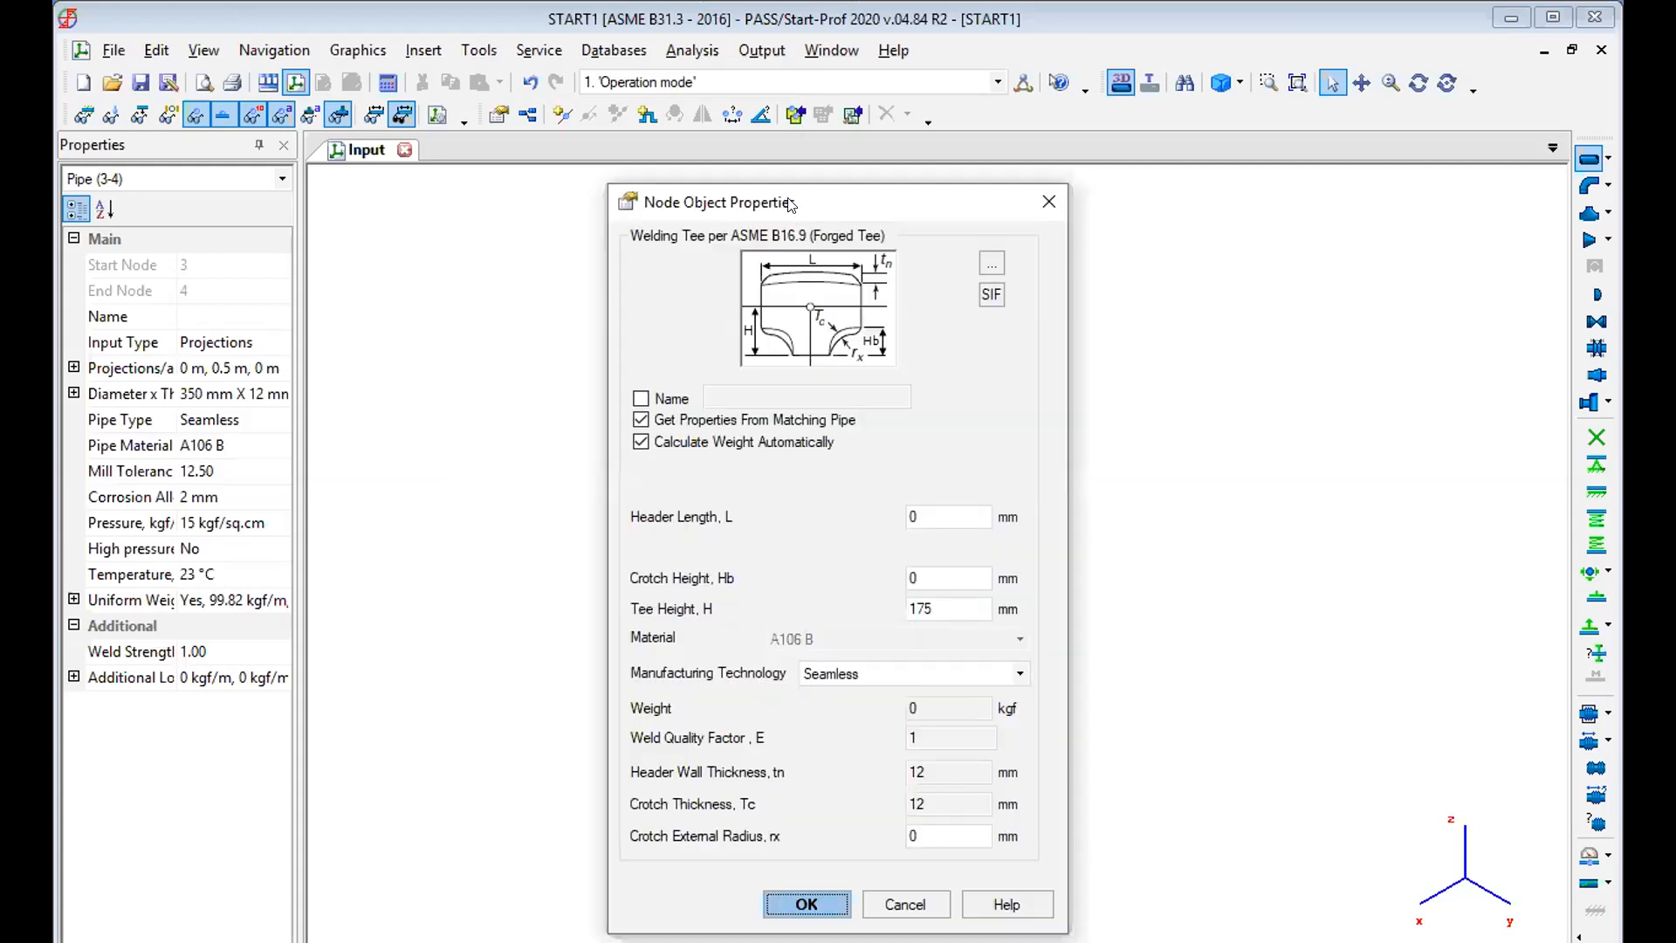
{"action": "left_click_drag", "start_coordinate": [790, 204], "coordinate": [532, 82]}
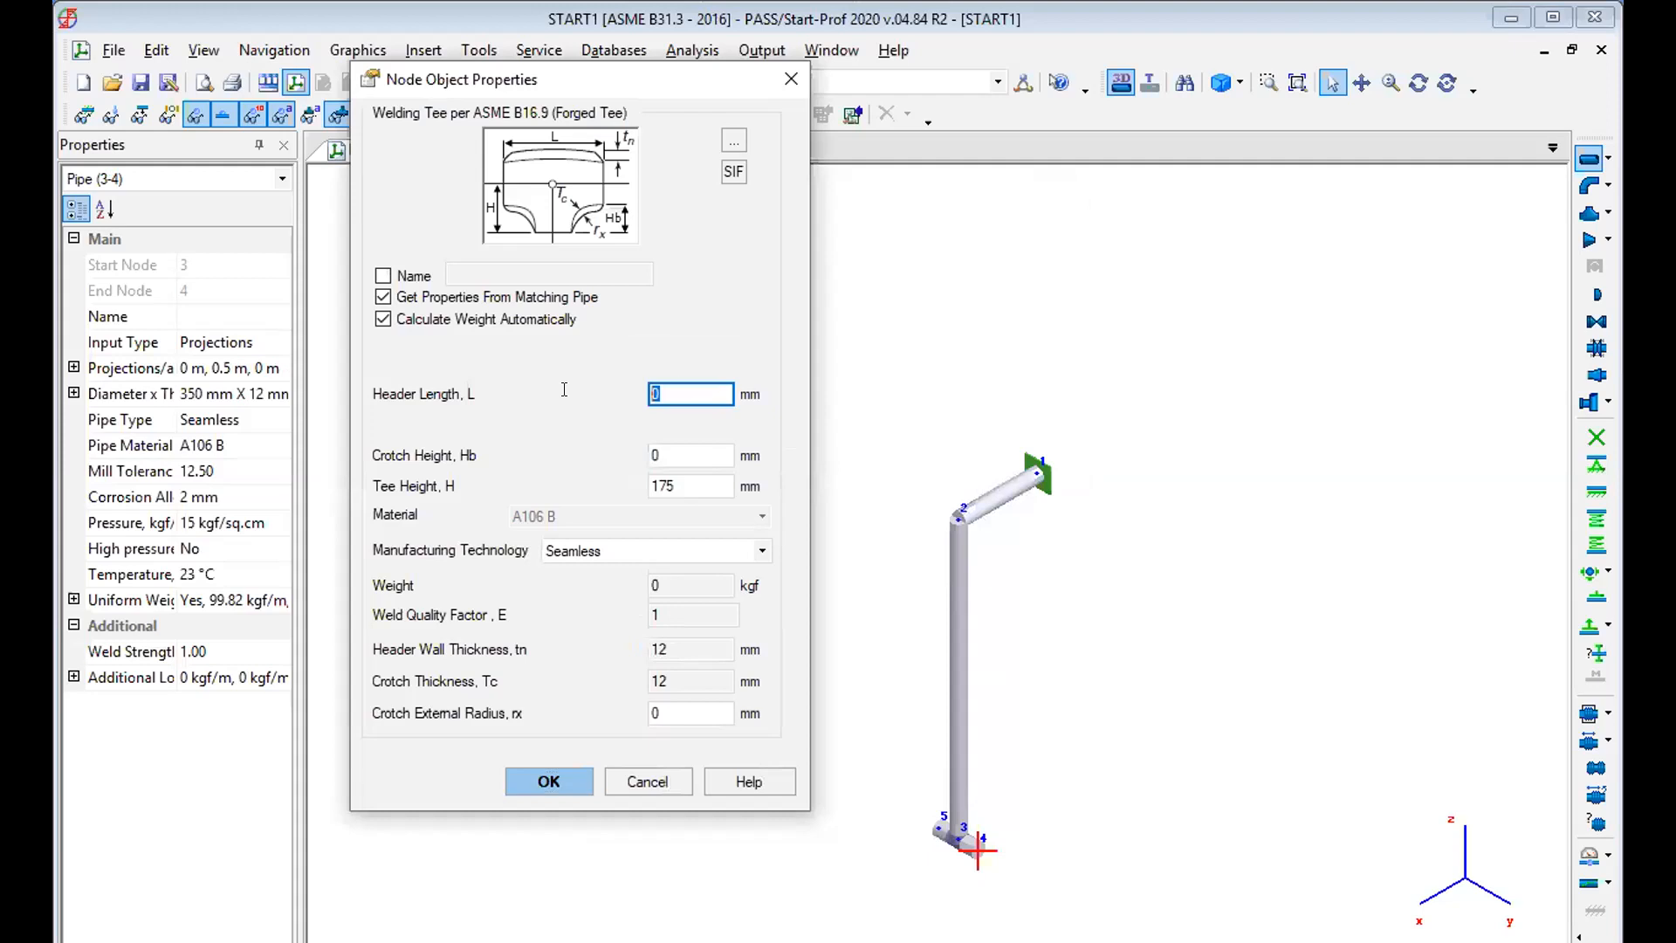
{"action": "type", "text": "500"}
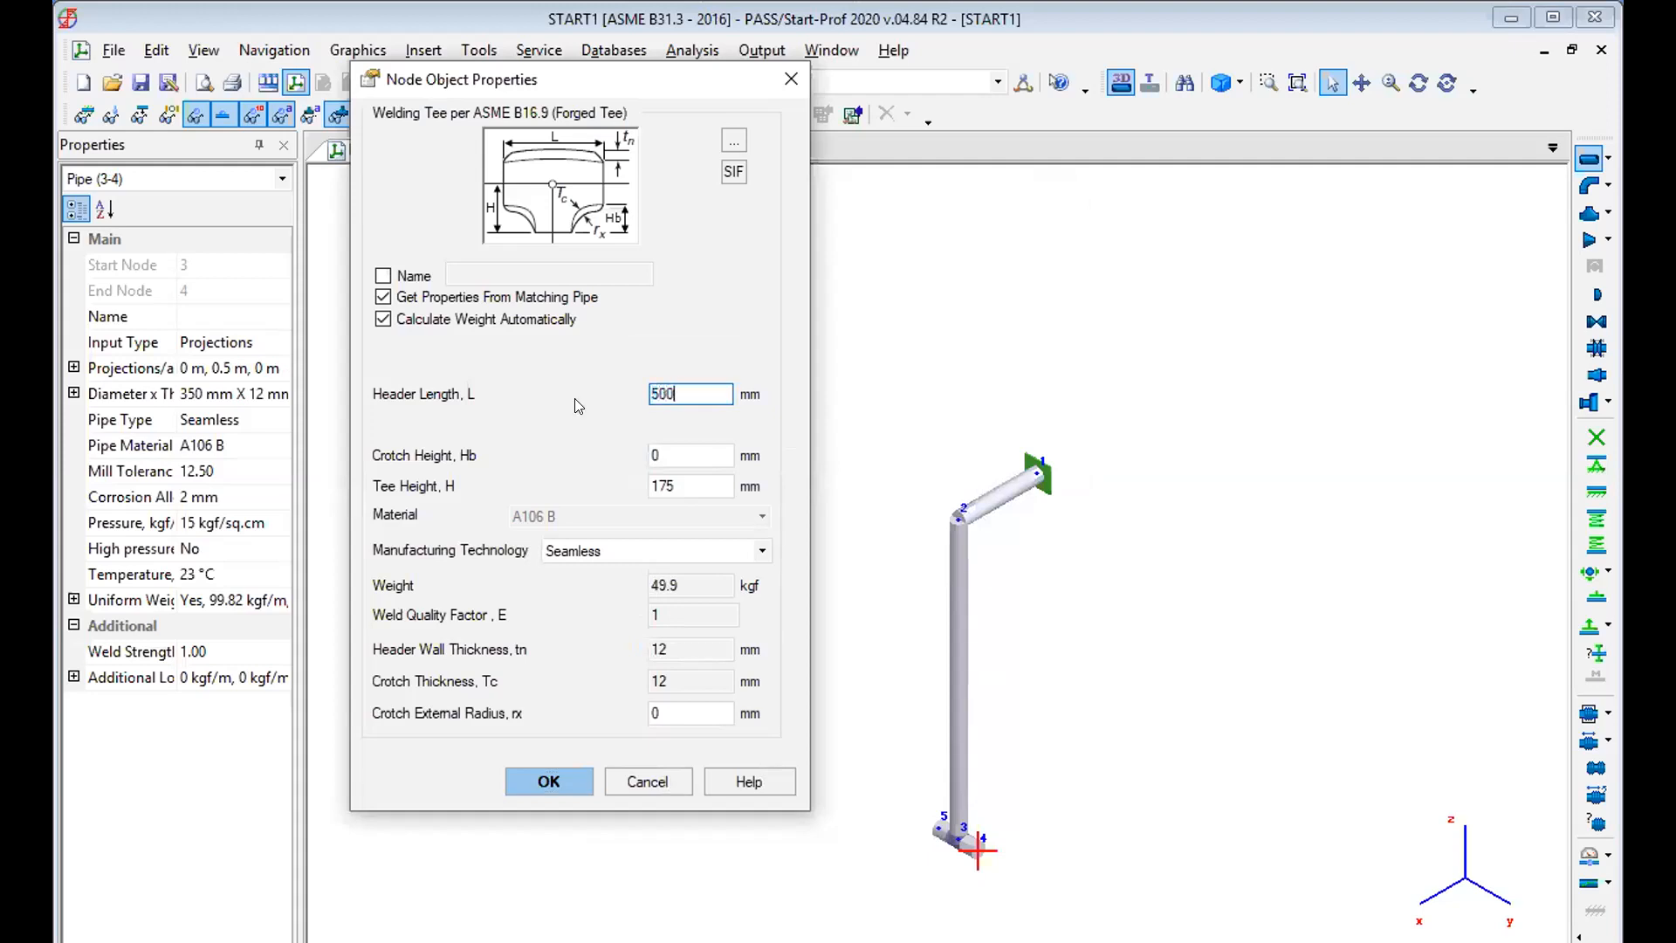
{"action": "left_click", "coordinate": [695, 453]}
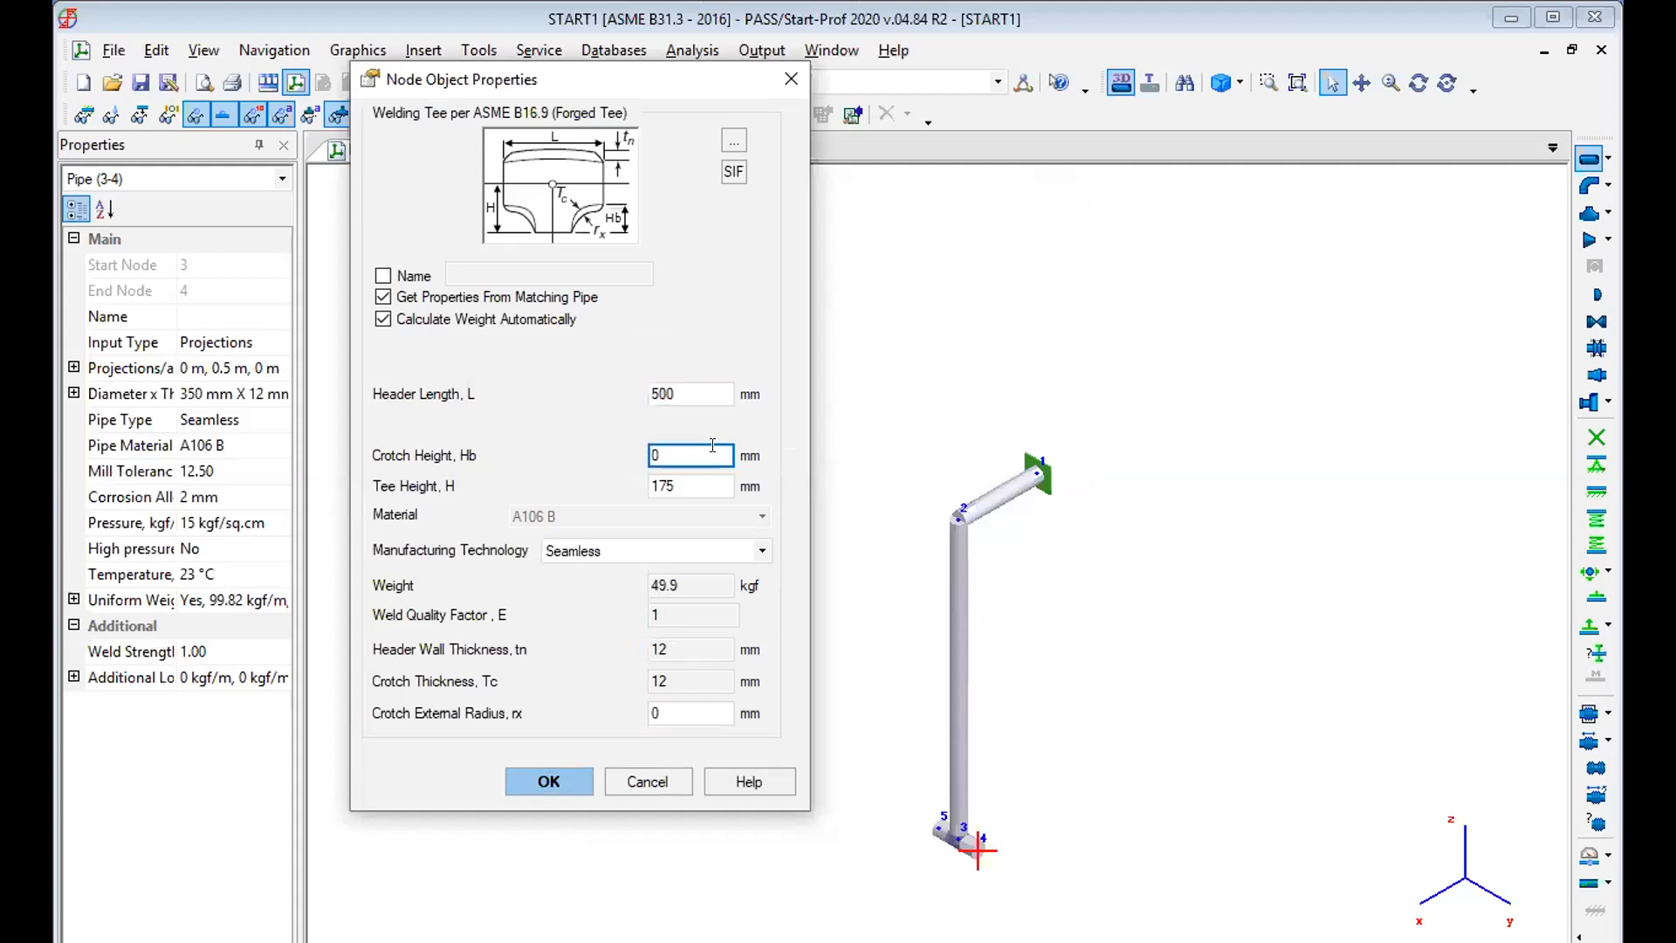
{"action": "key", "text": "BackSpace"}
{"action": "type", "text": "120"}
{"action": "left_click", "coordinate": [548, 781]}
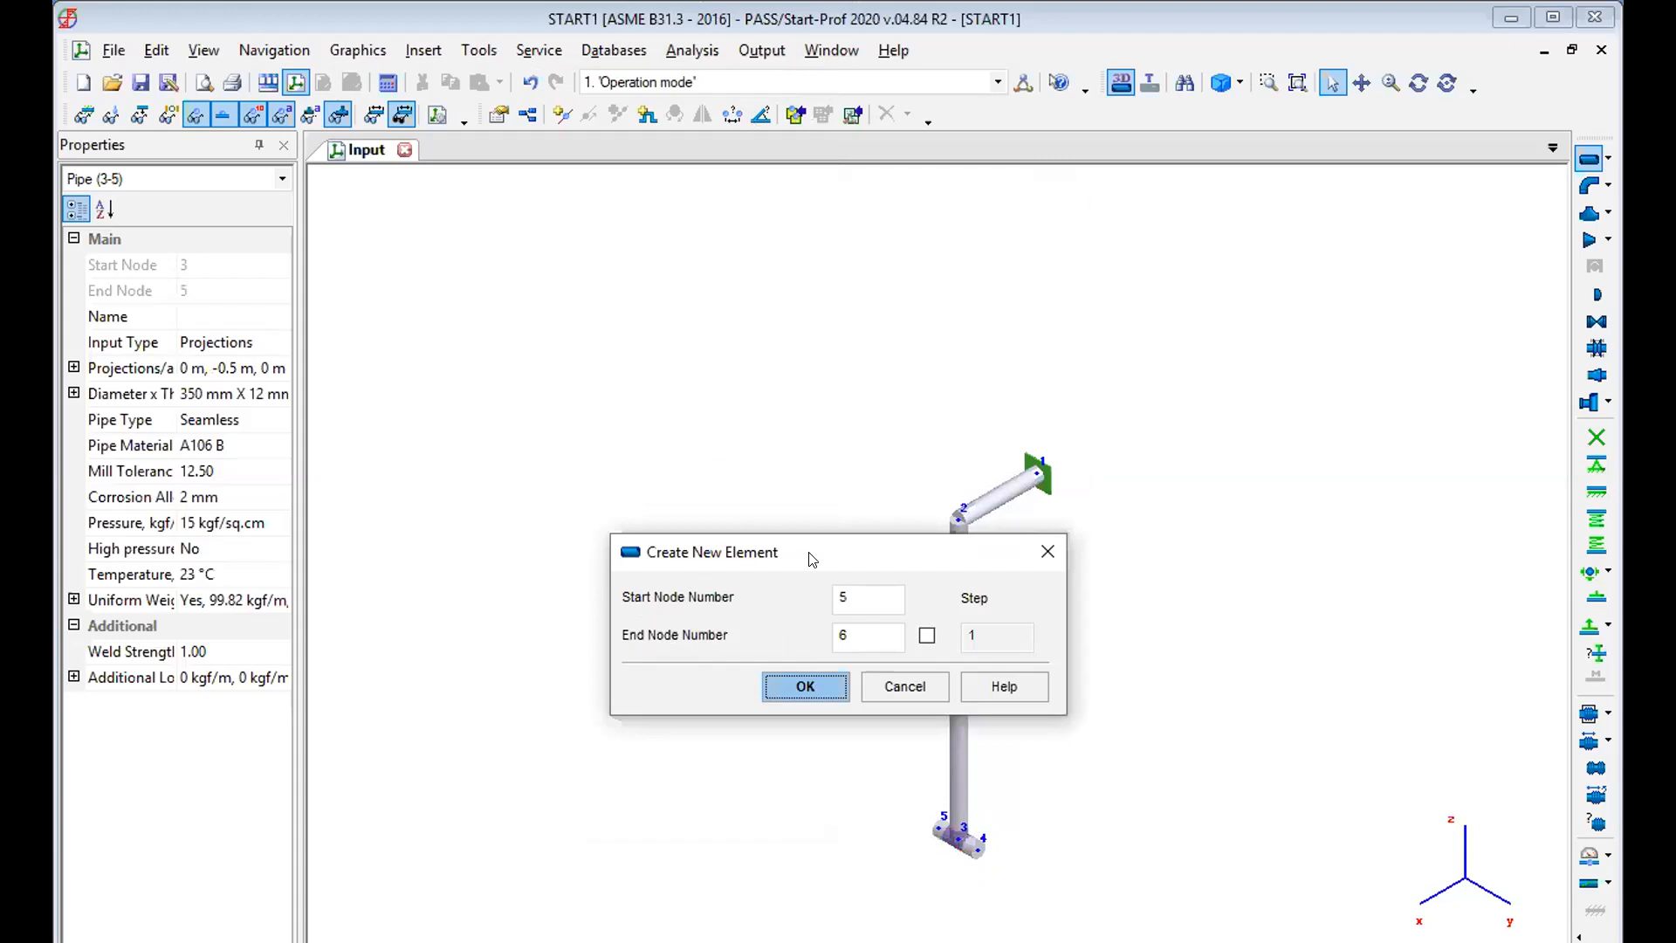
Create a pipe from node 5 to node 6 with a 216 mm outer diameter and a DY projection of -1 m.
{"action": "left_click_drag", "start_coordinate": [810, 553], "coordinate": [579, 295]}
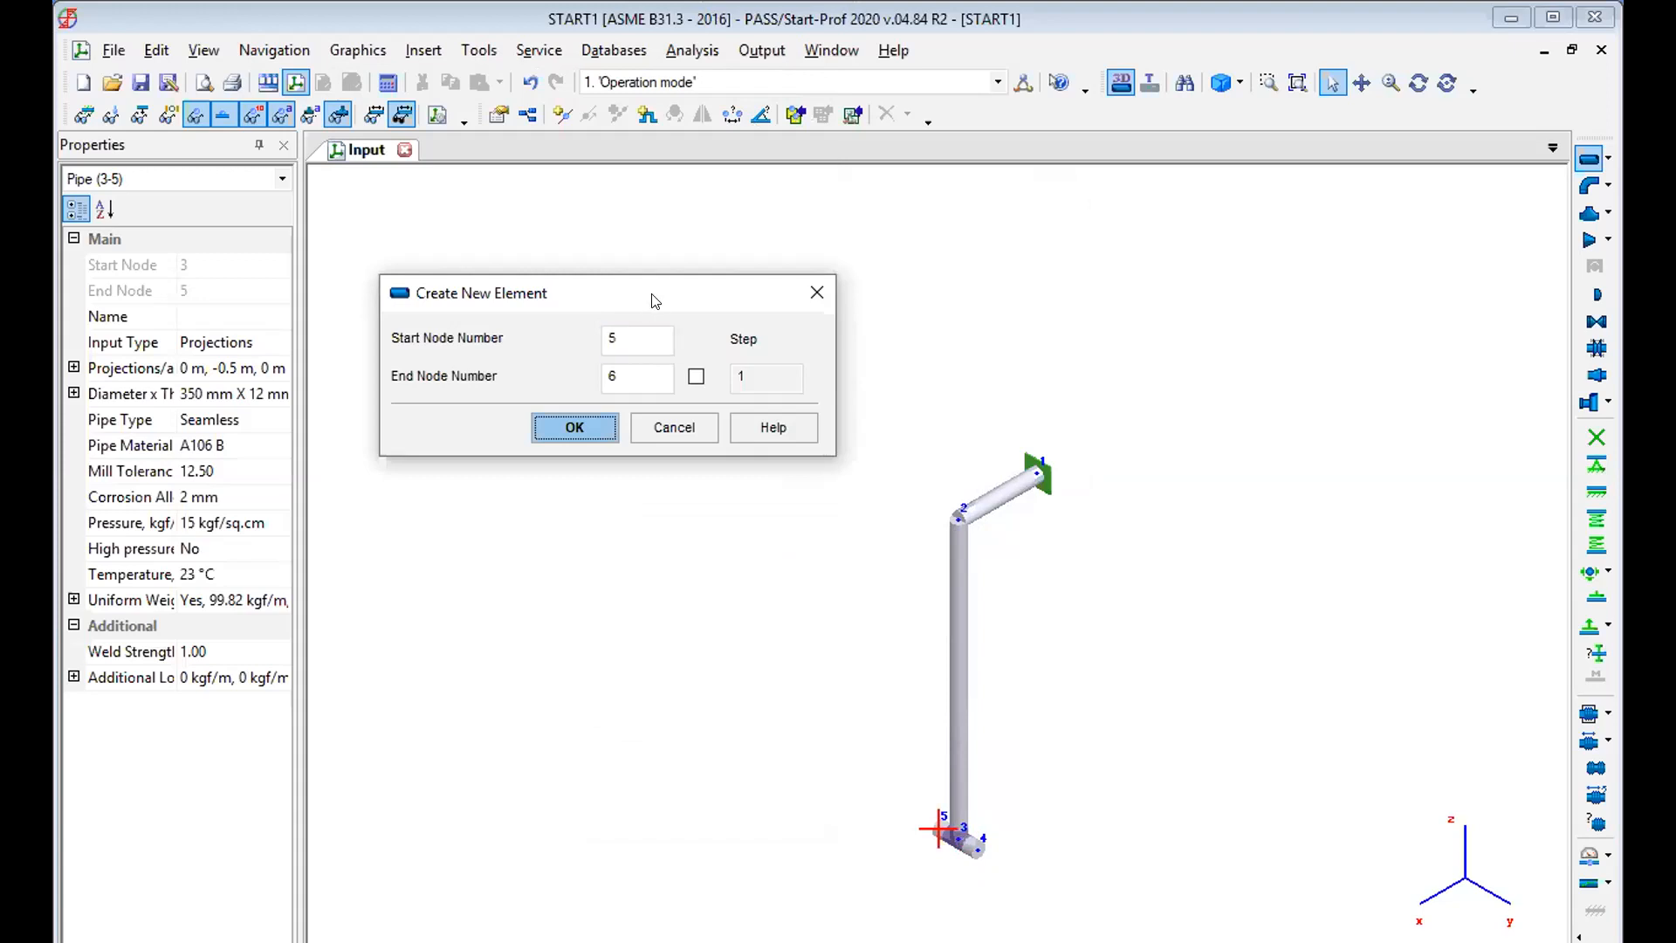
{"action": "left_click", "coordinate": [573, 428]}
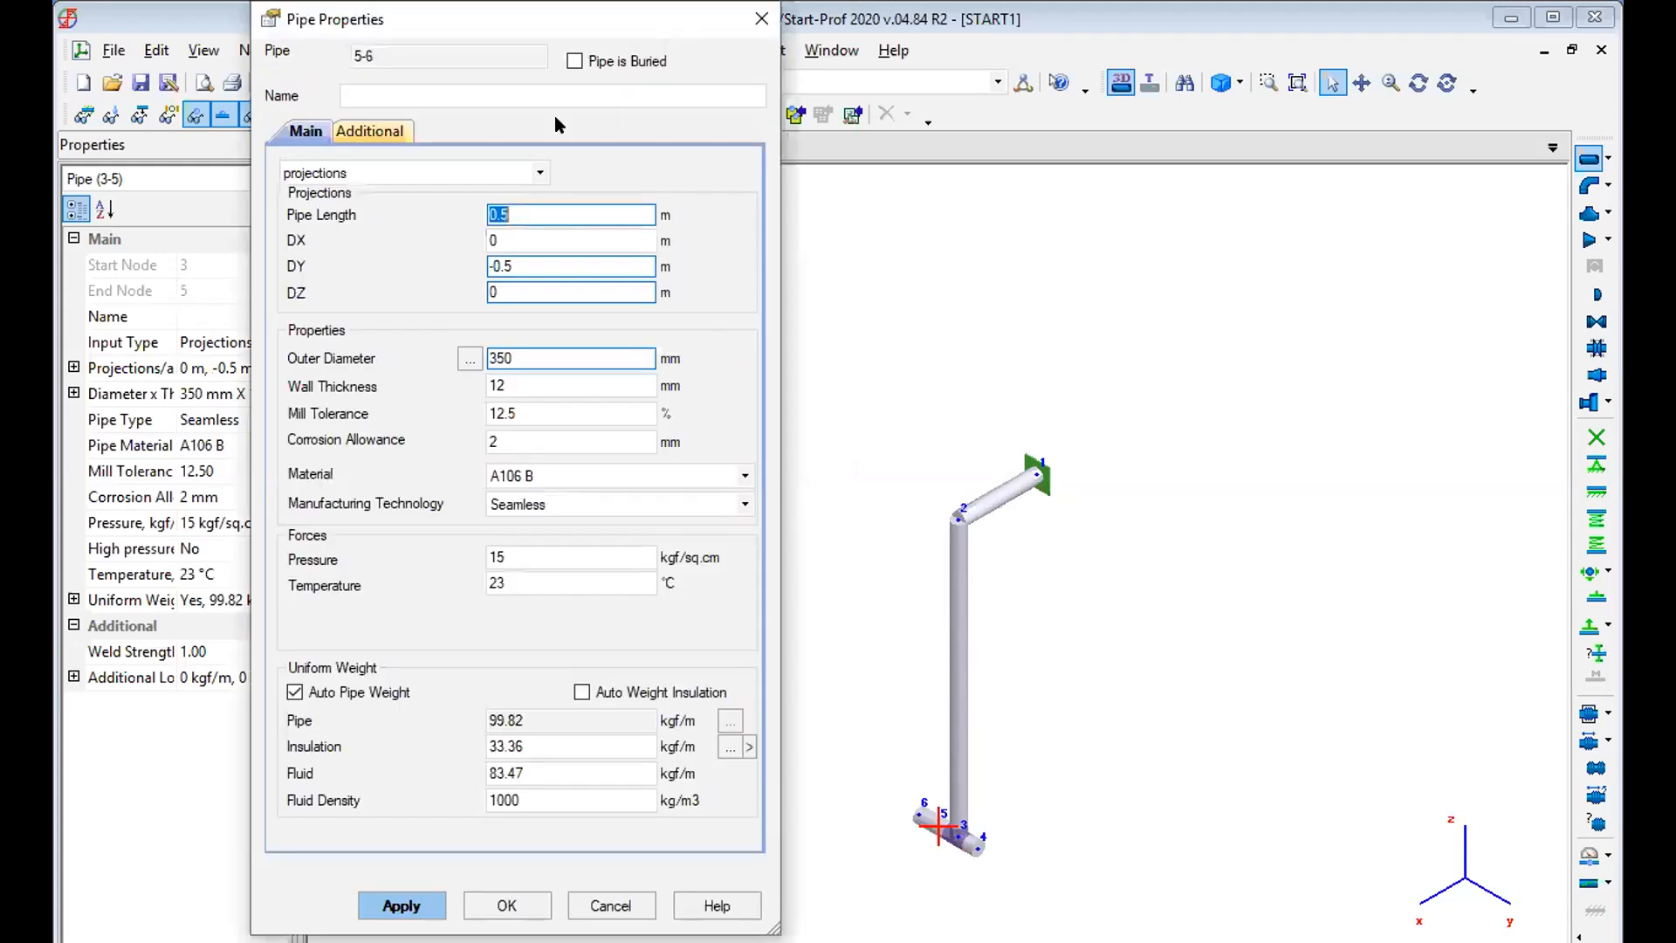
{"action": "left_click", "coordinate": [534, 358]}
{"action": "type", "text": "216"}
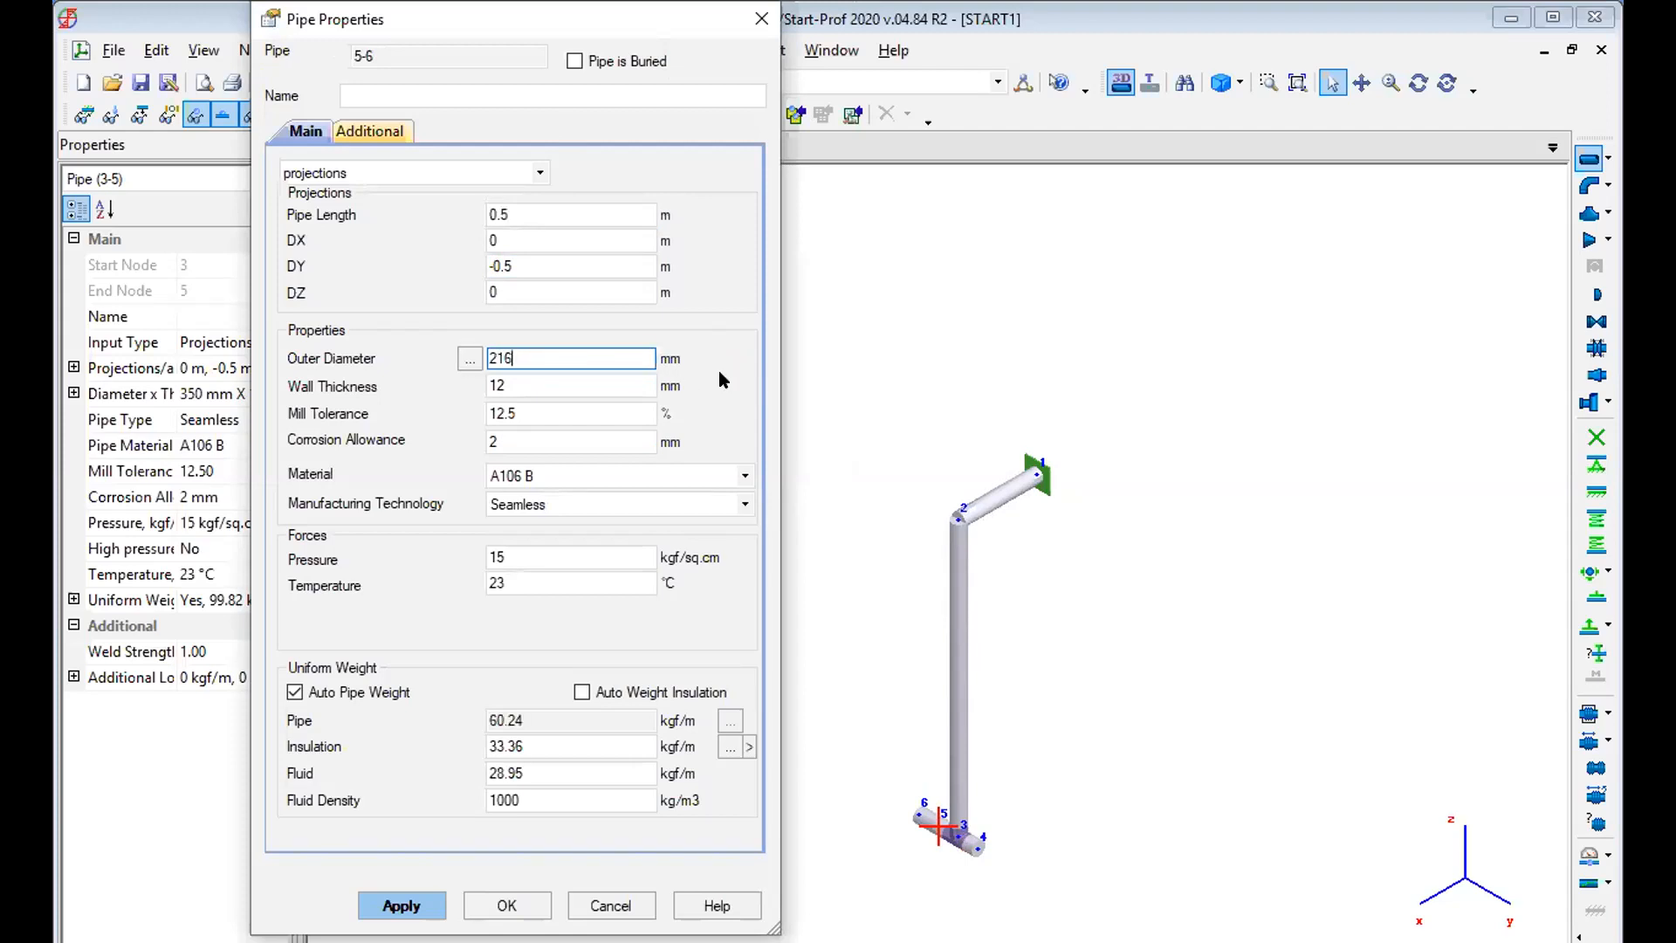
{"action": "left_click", "coordinate": [562, 265]}
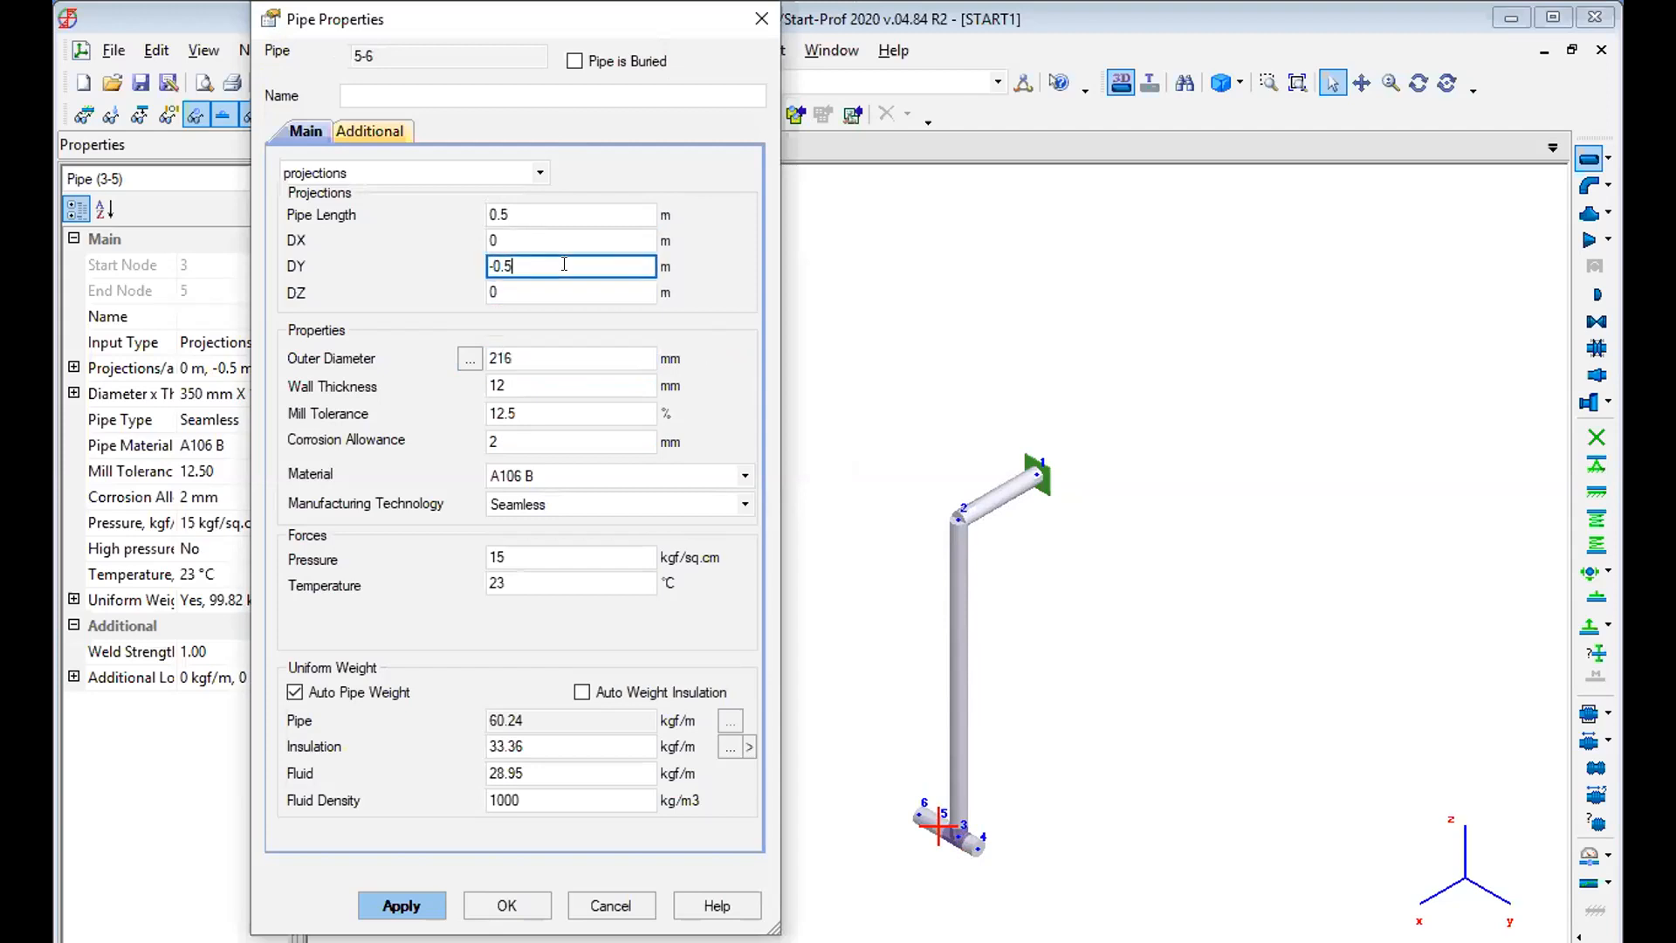
{"action": "key", "text": "BackSpace"}
{"action": "key", "text": "BackSpace"}
{"action": "key", "text": "BackSpace"}
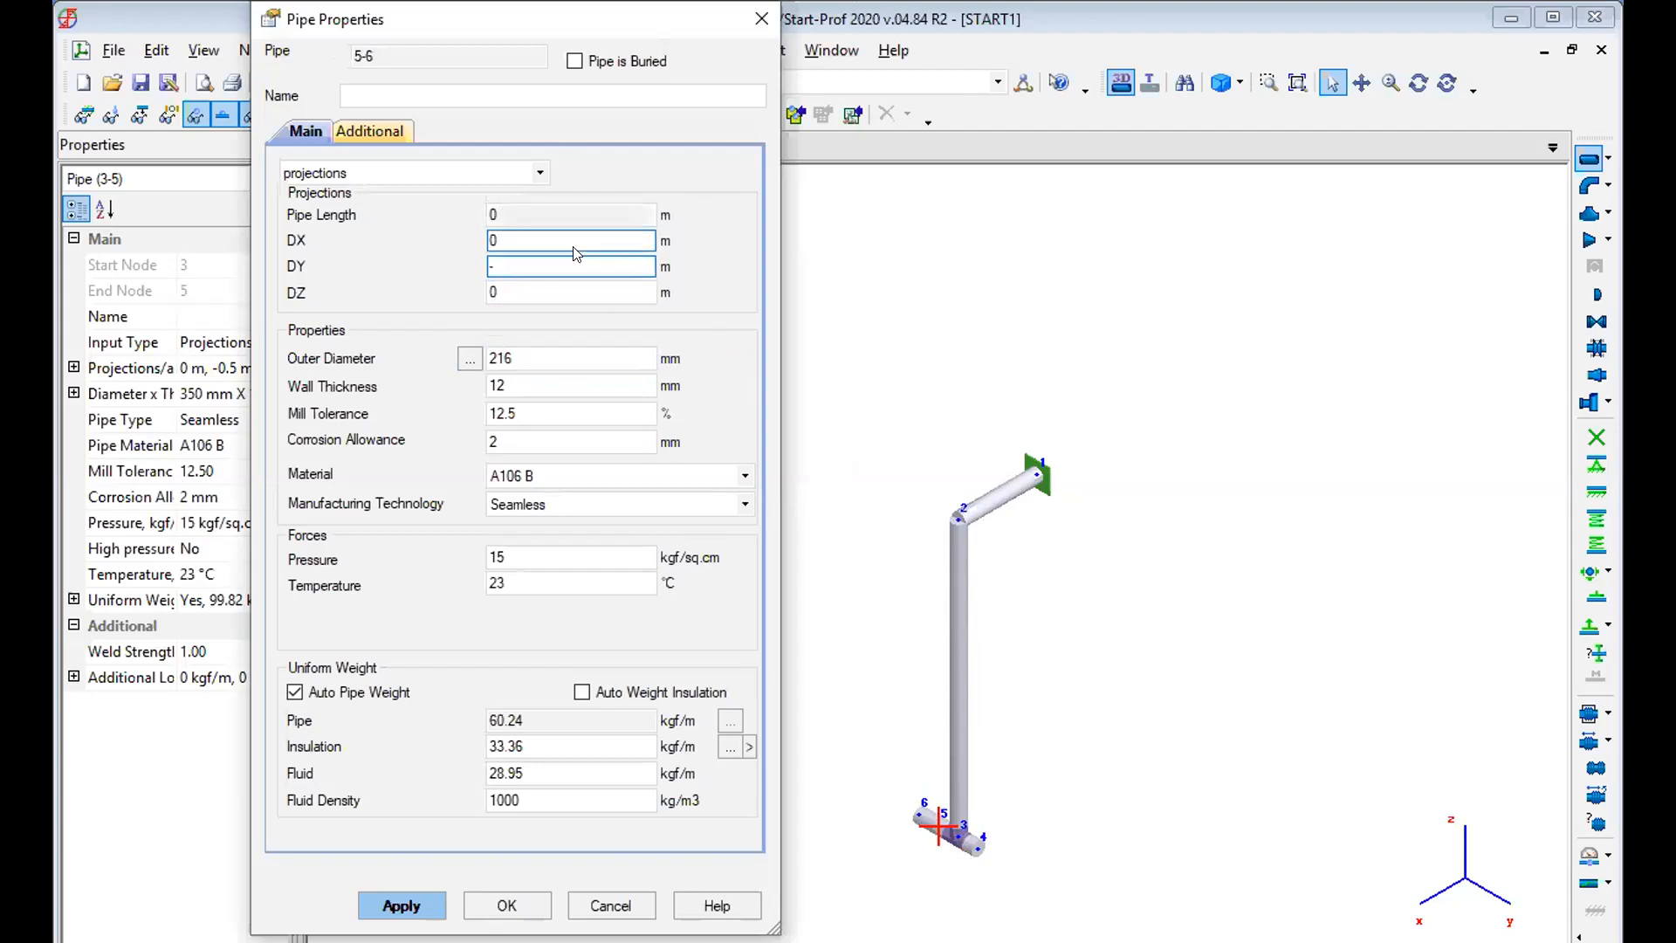
{"action": "type", "text": "2"}
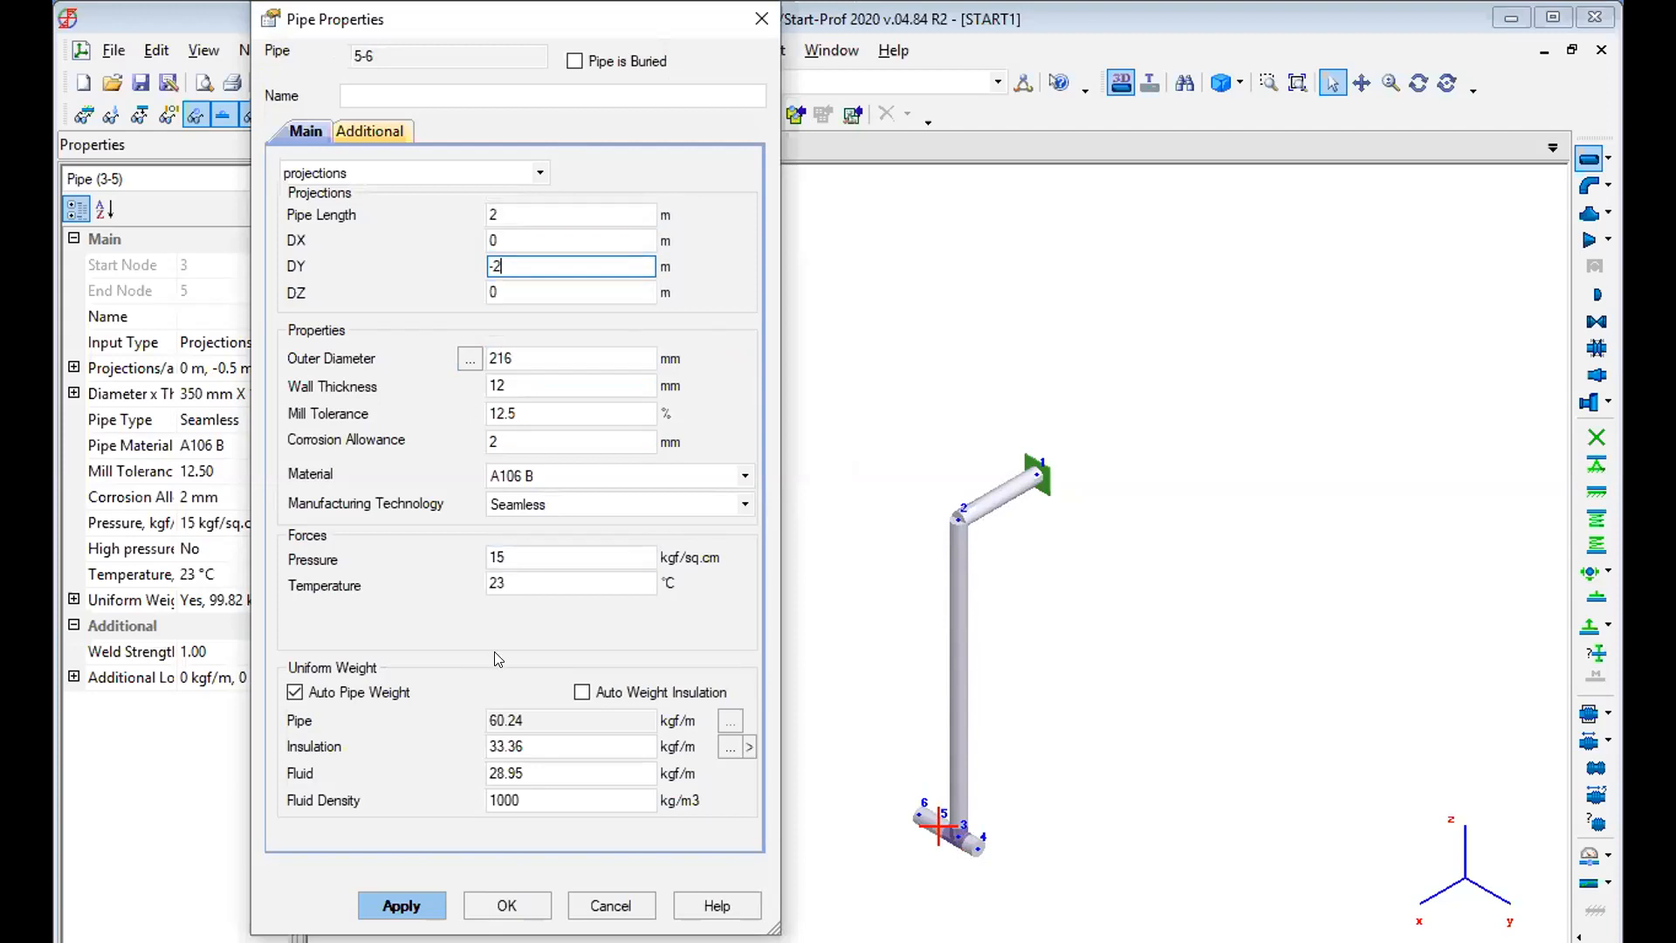
{"action": "key", "text": "BackSpace"}
{"action": "type", "text": "1"}
{"action": "left_click", "coordinate": [426, 903]}
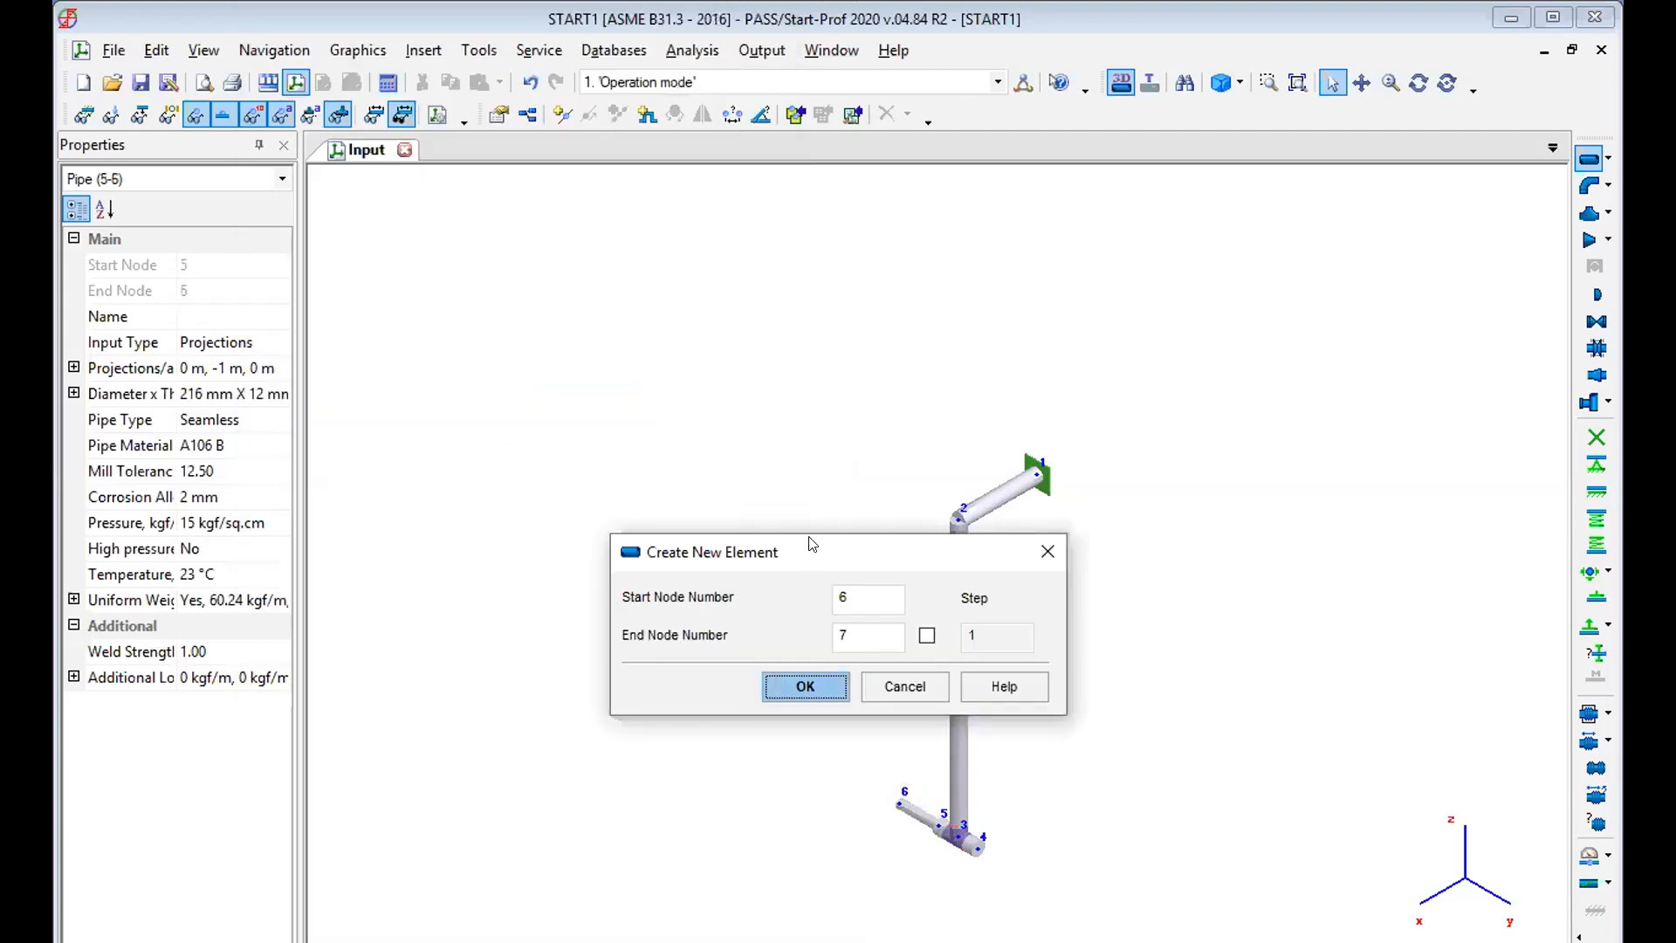
Create a 216 mm pipe from node 4 to node 7 with a DY projection of 1 m, and end pipe creation.
{"action": "left_click_drag", "start_coordinate": [812, 544], "coordinate": [627, 377]}
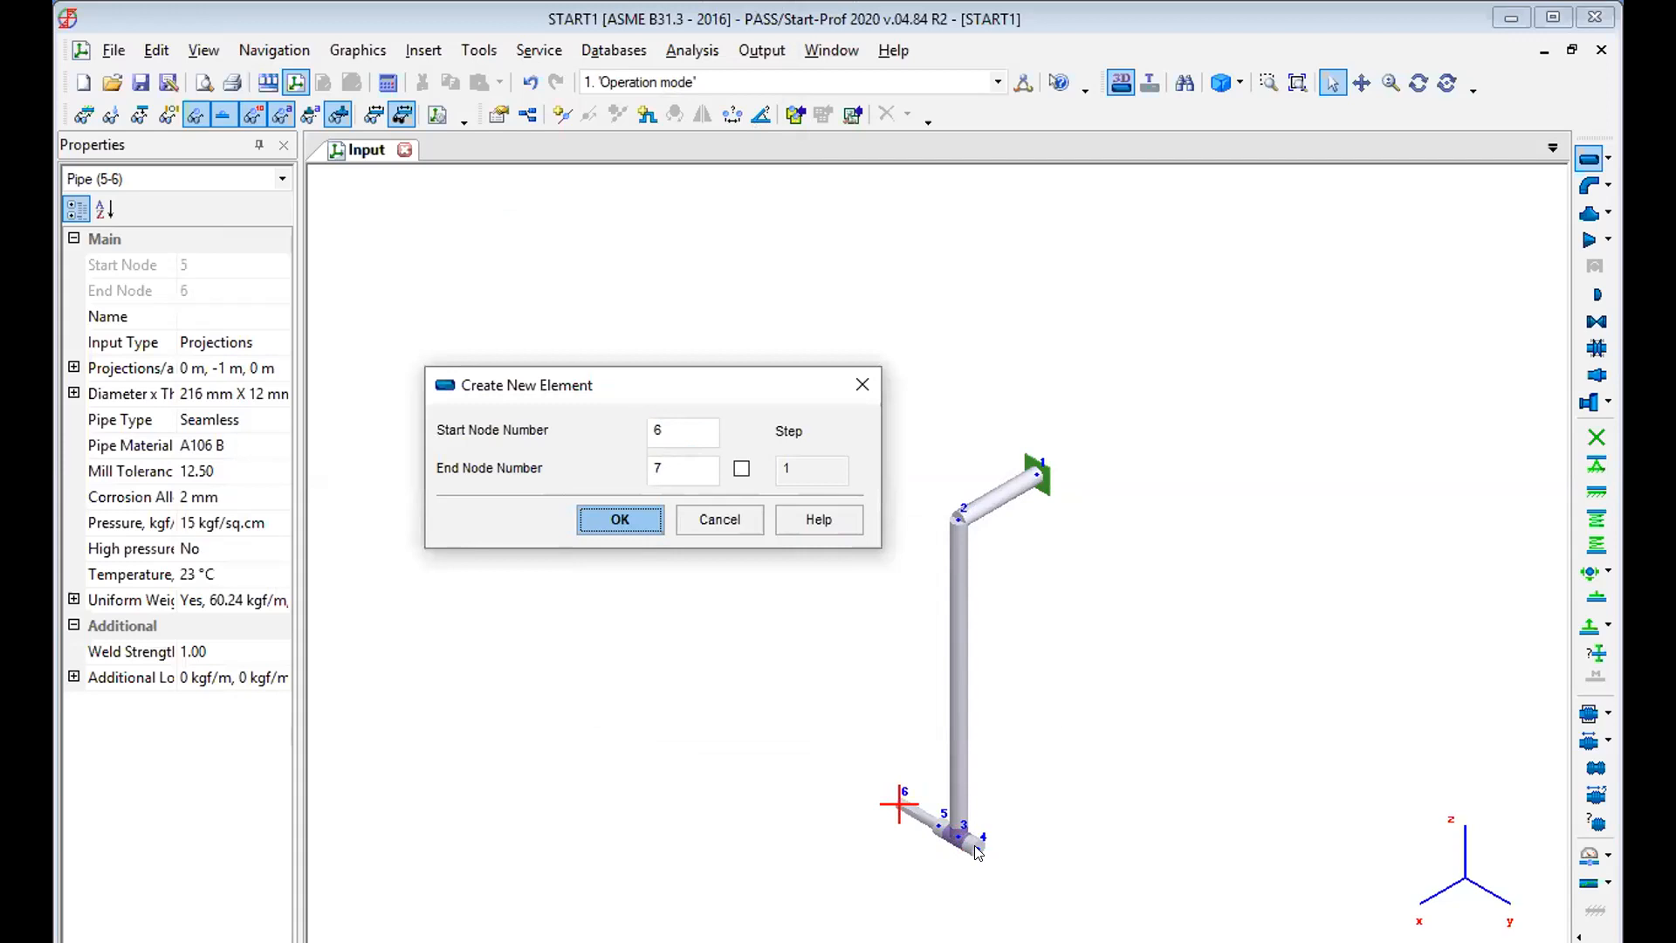
{"action": "left_click", "coordinate": [959, 617]}
{"action": "left_click", "coordinate": [658, 430]}
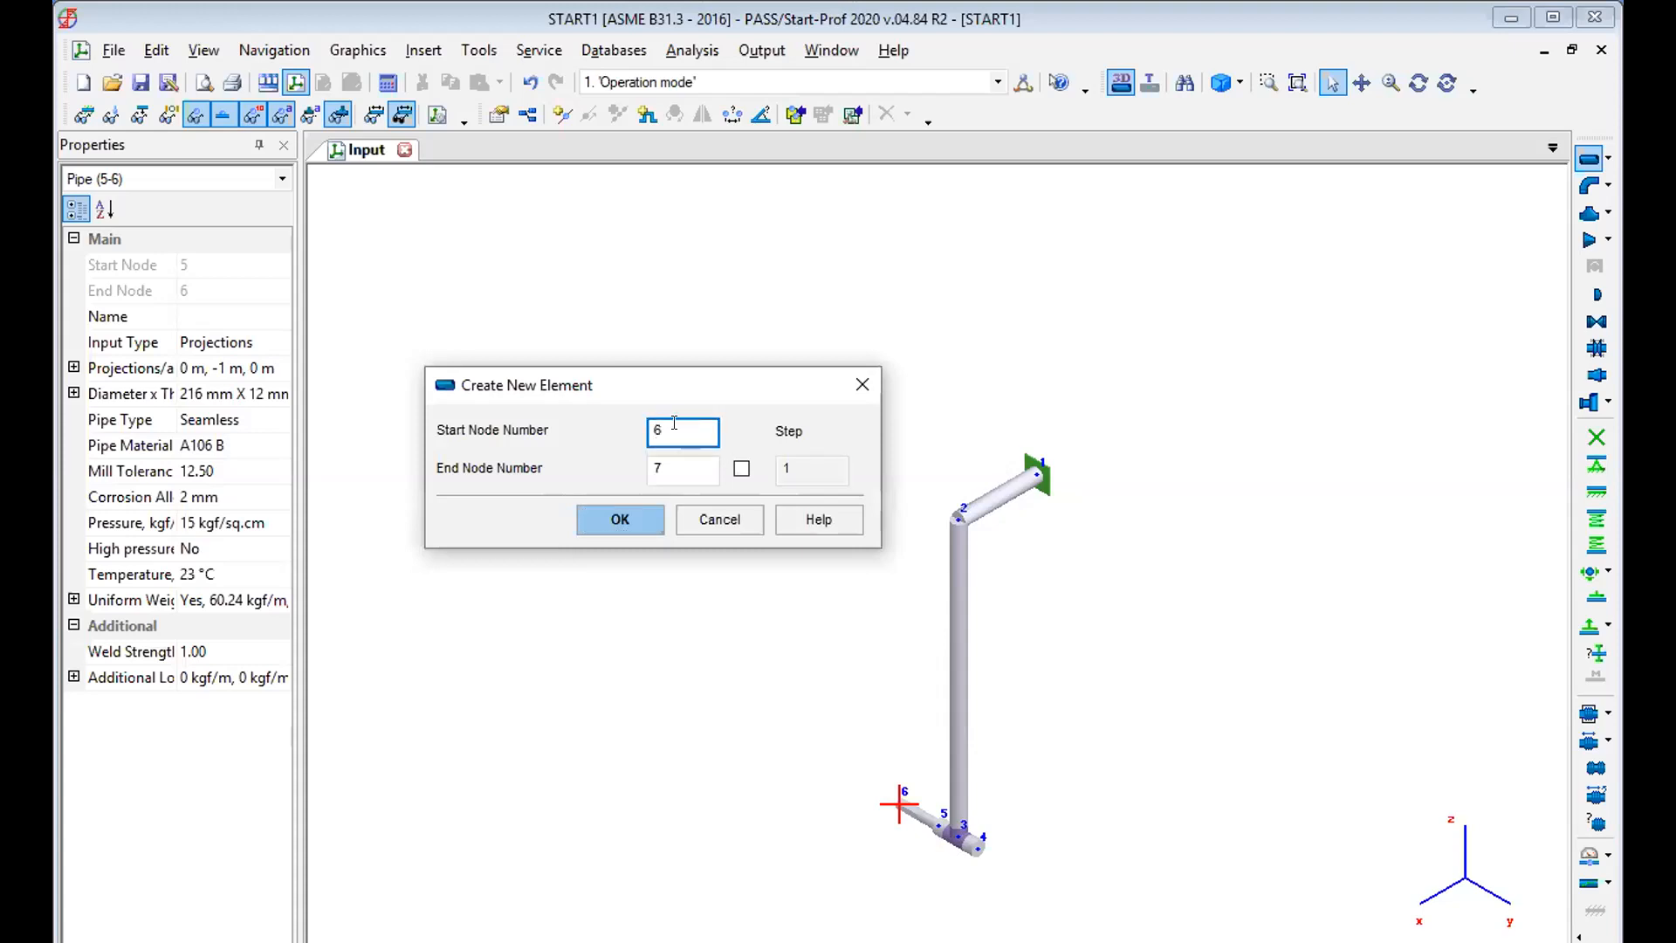
{"action": "key", "text": "BackSpace"}
{"action": "type", "text": "4"}
{"action": "left_click", "coordinate": [628, 521]}
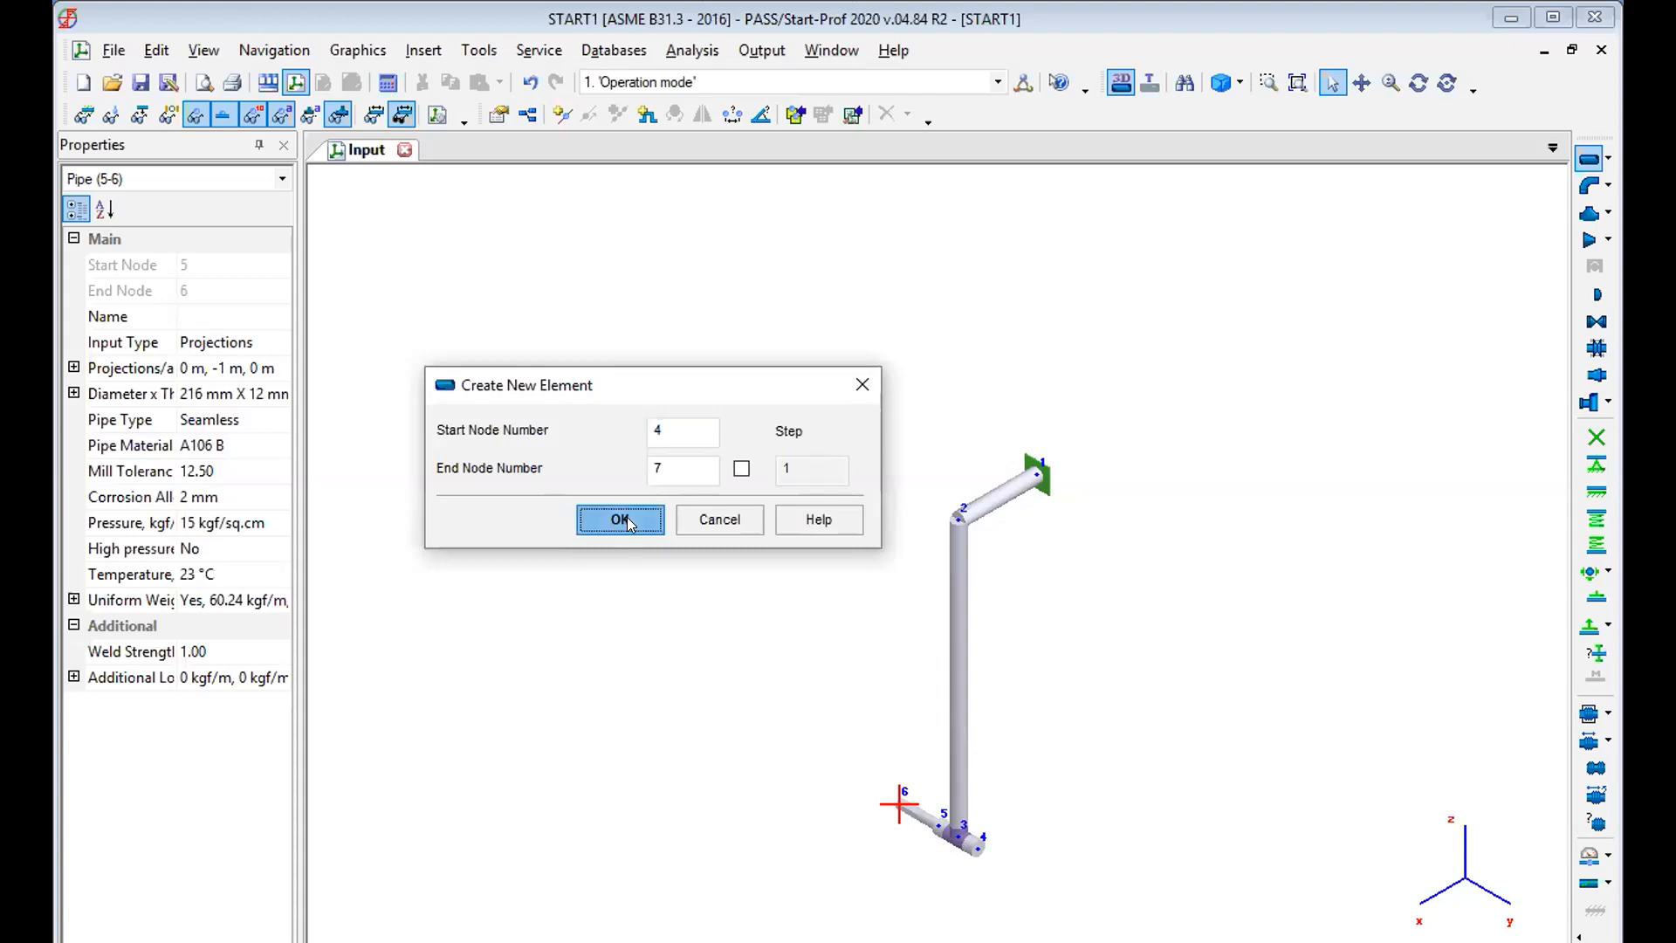
{"action": "left_click", "coordinate": [635, 522]}
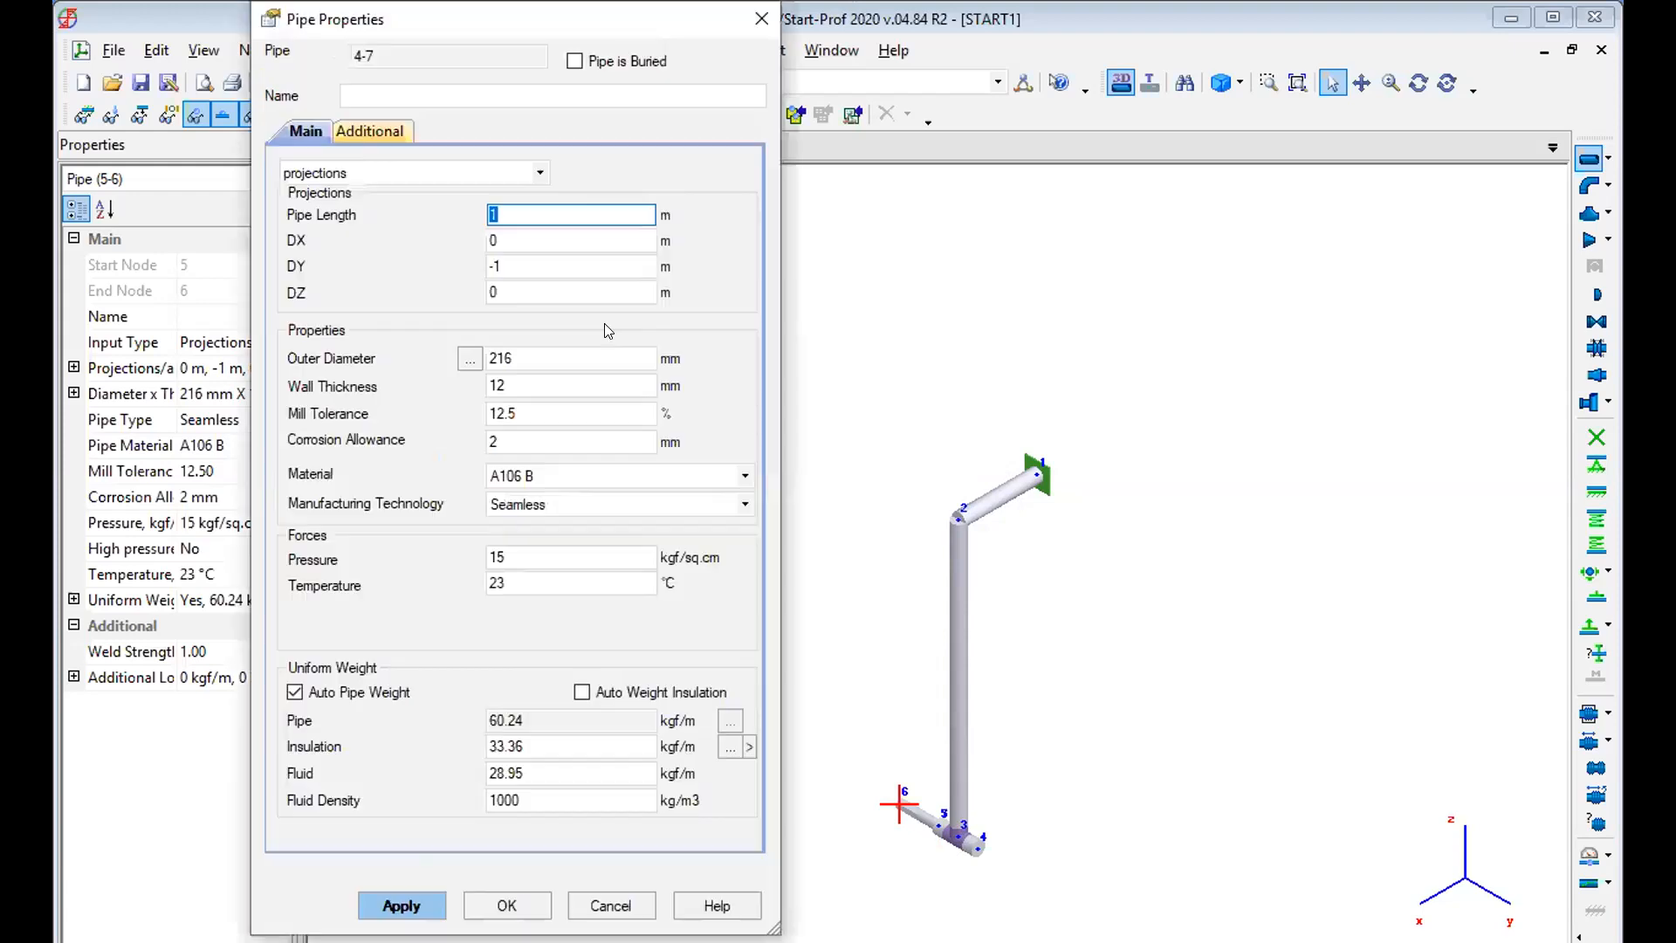
{"action": "left_click", "coordinate": [534, 267]}
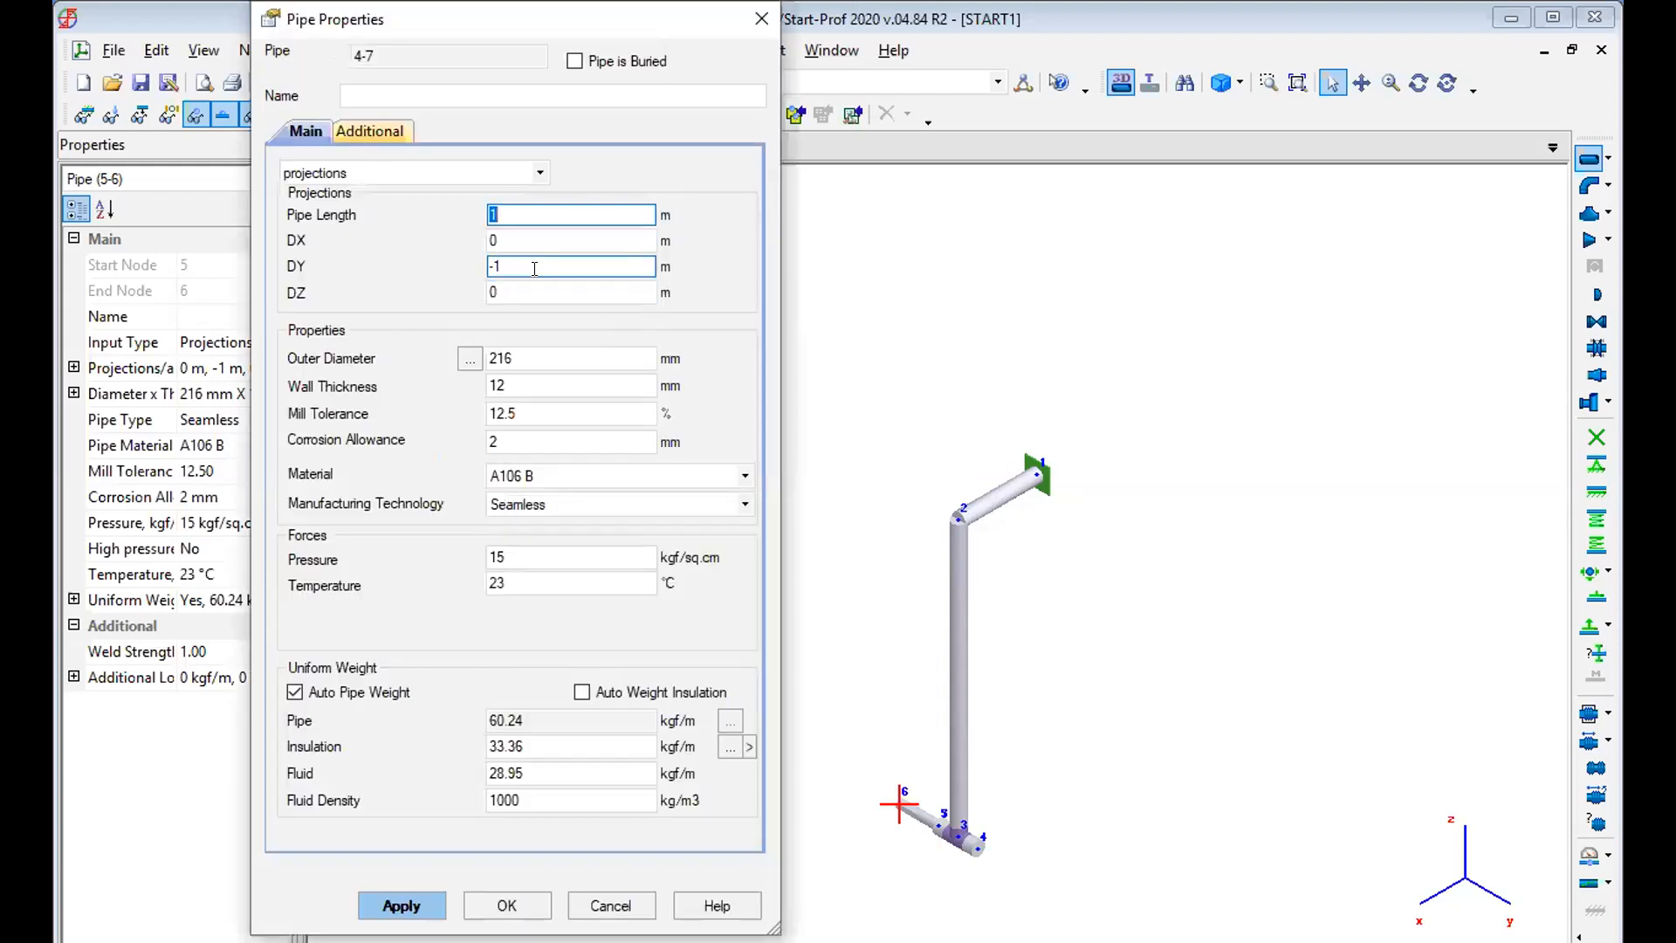
{"action": "key", "text": "BackSpace"}
{"action": "key", "text": "BackSpace"}
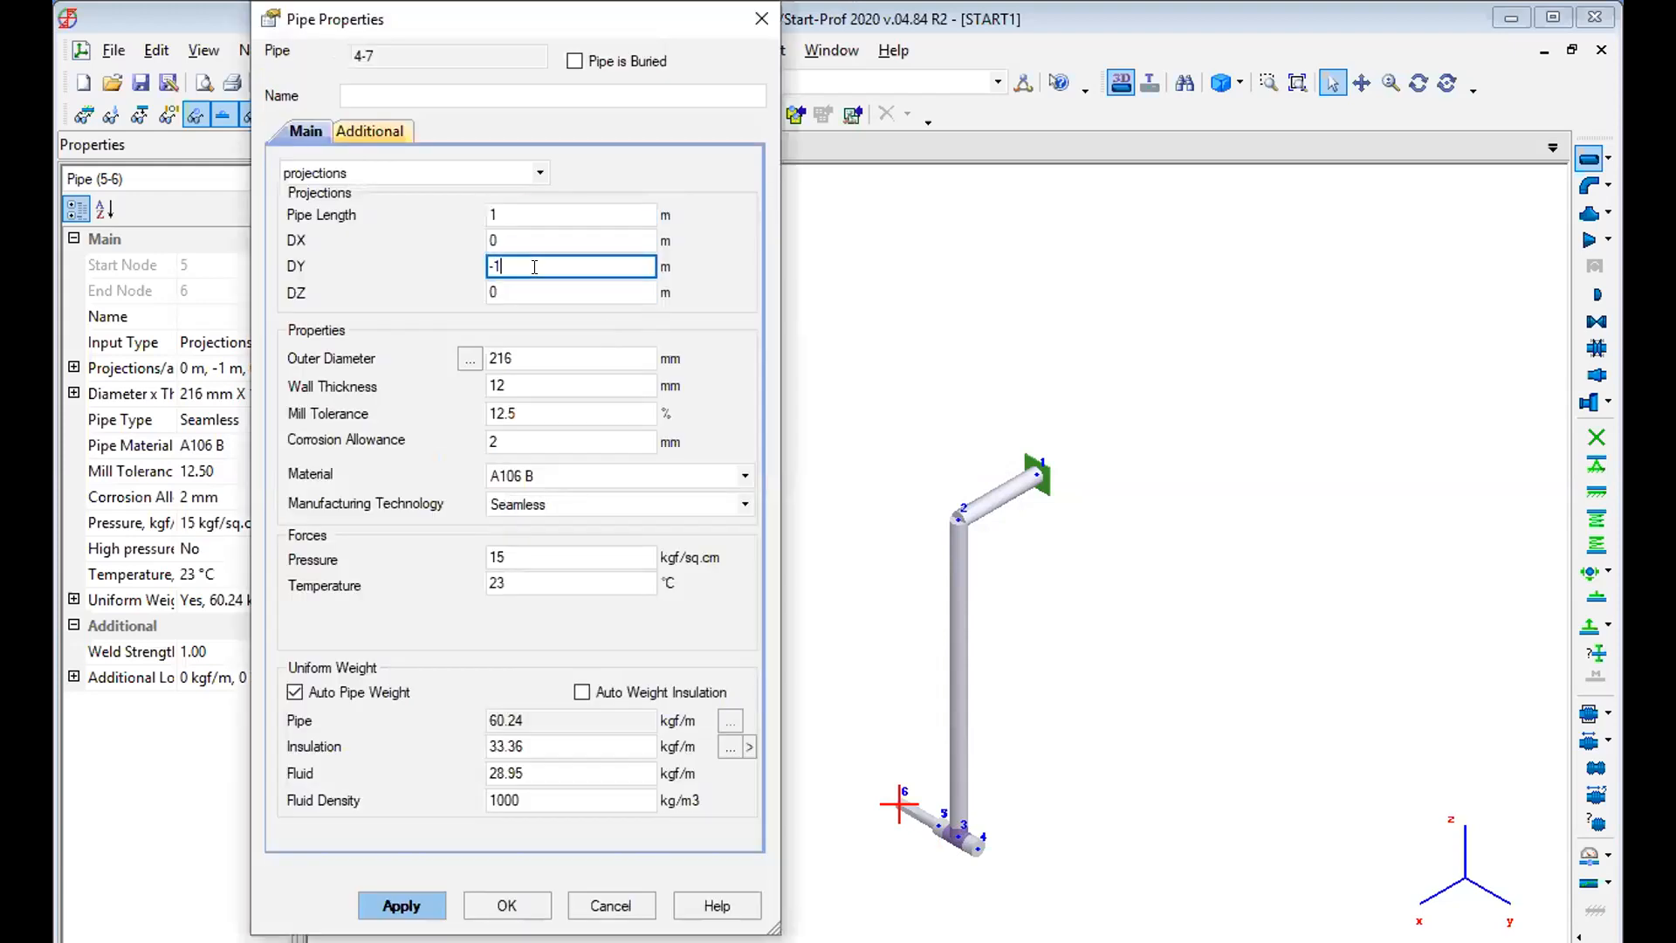
{"action": "type", "text": "1"}
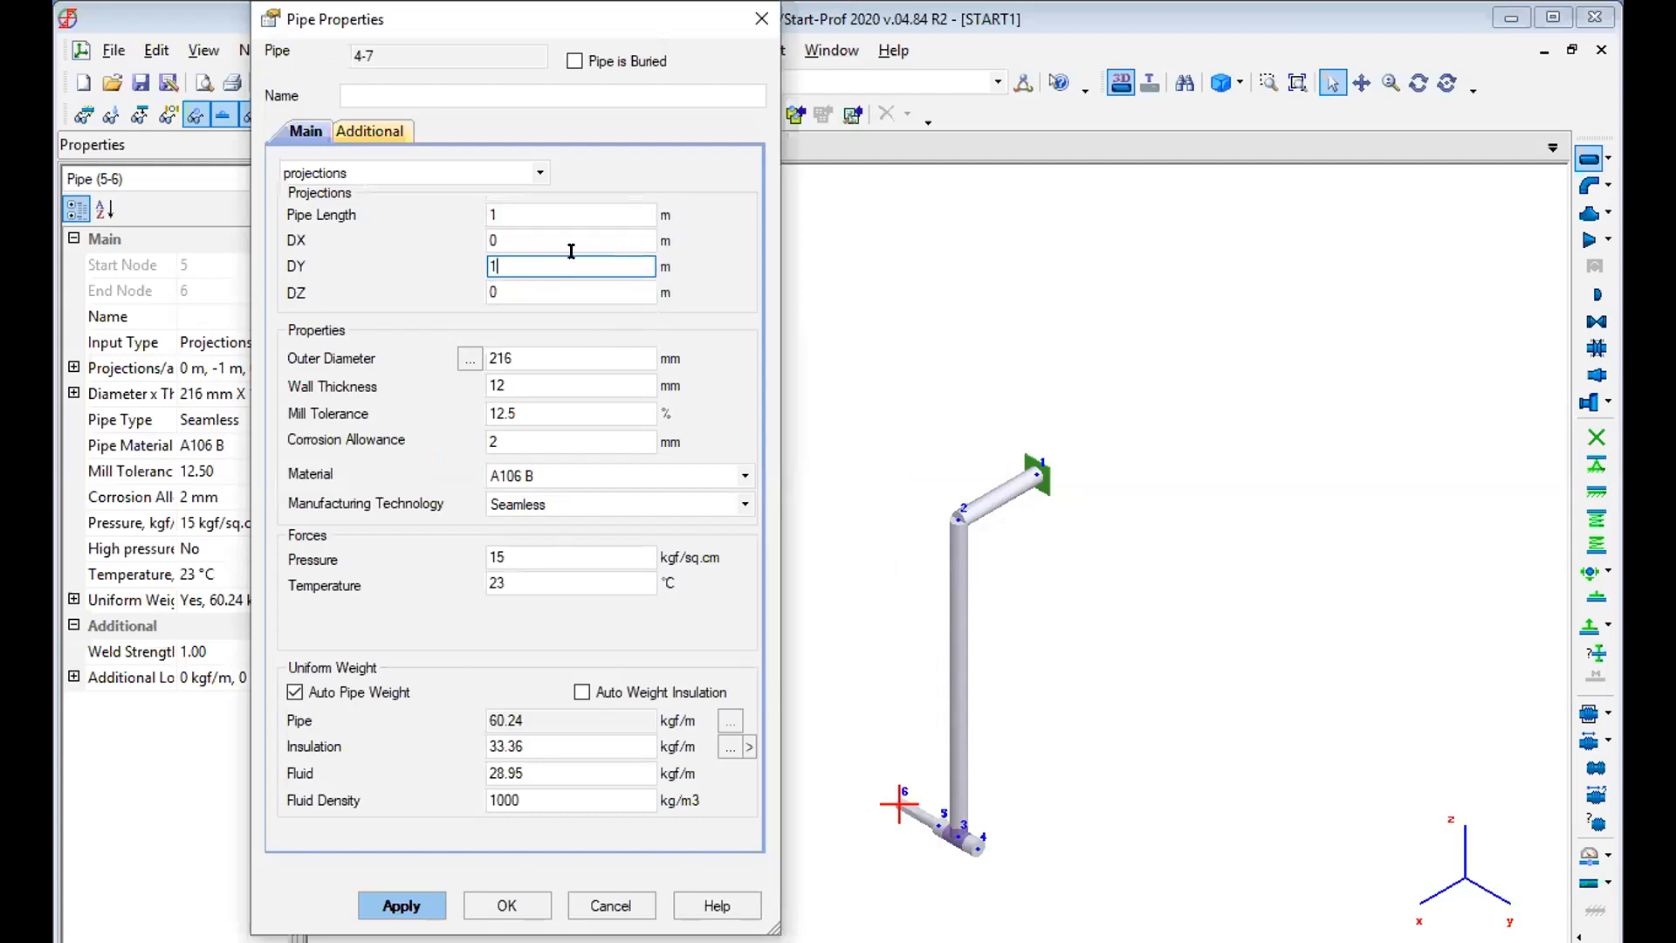
{"action": "left_click", "coordinate": [419, 899]}
{"action": "left_click", "coordinate": [903, 687]}
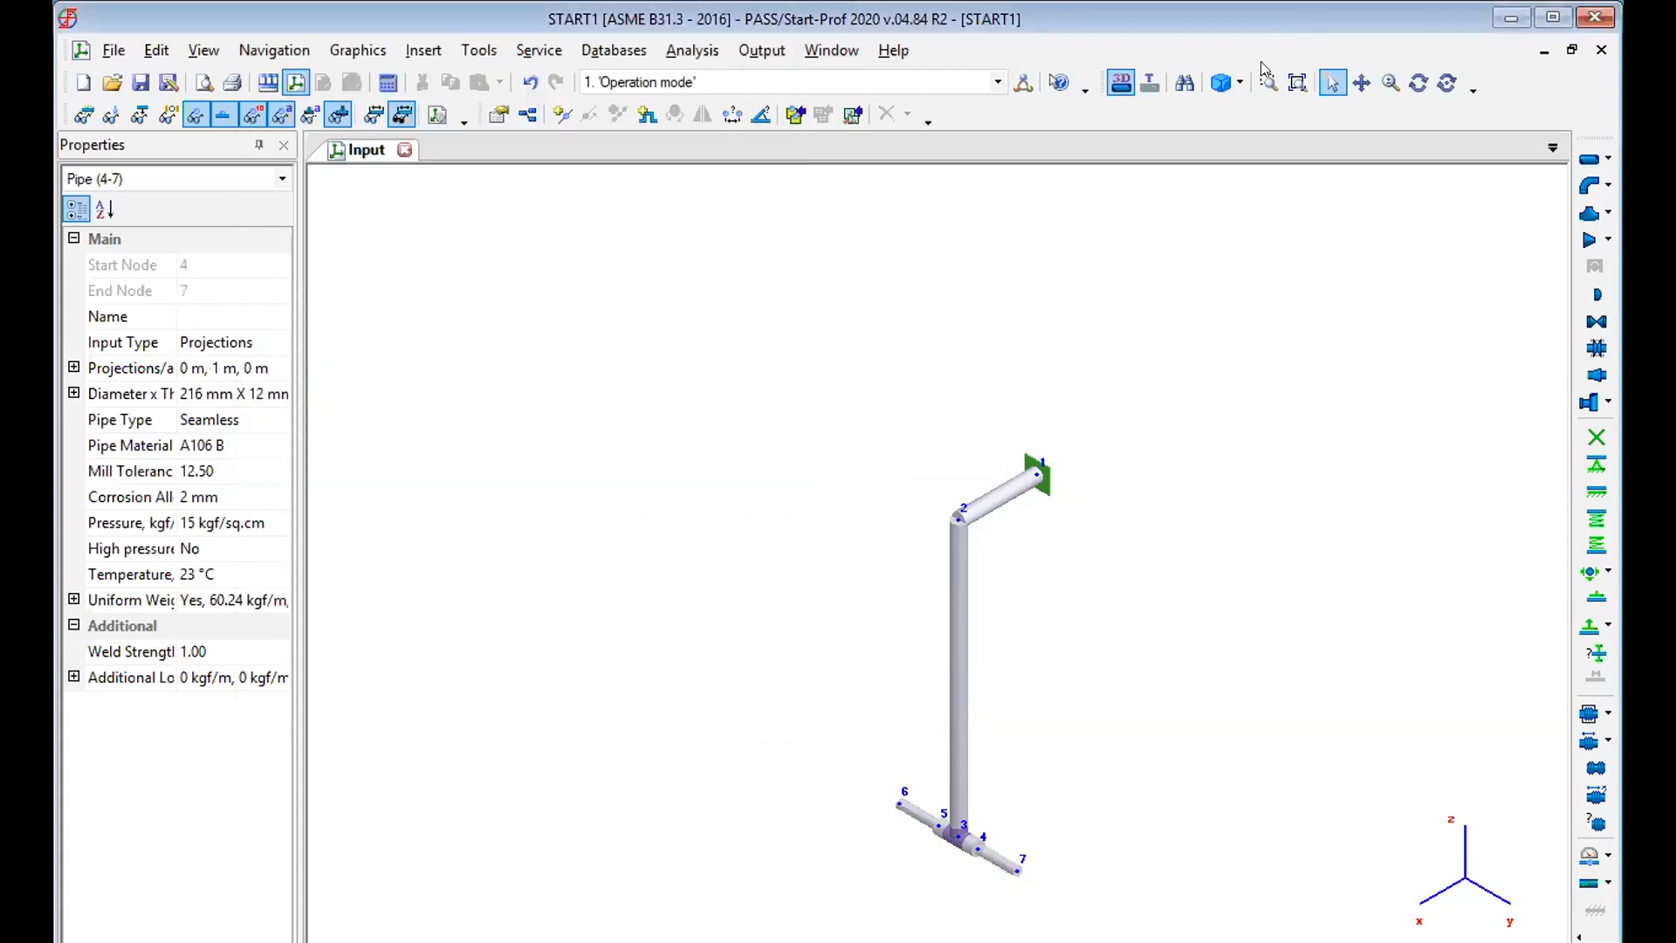
Insert a concentric reducer at node 4 with a cone length of 300 mm, taking its other properties from the matching pipe.
{"action": "left_click", "coordinate": [1297, 82]}
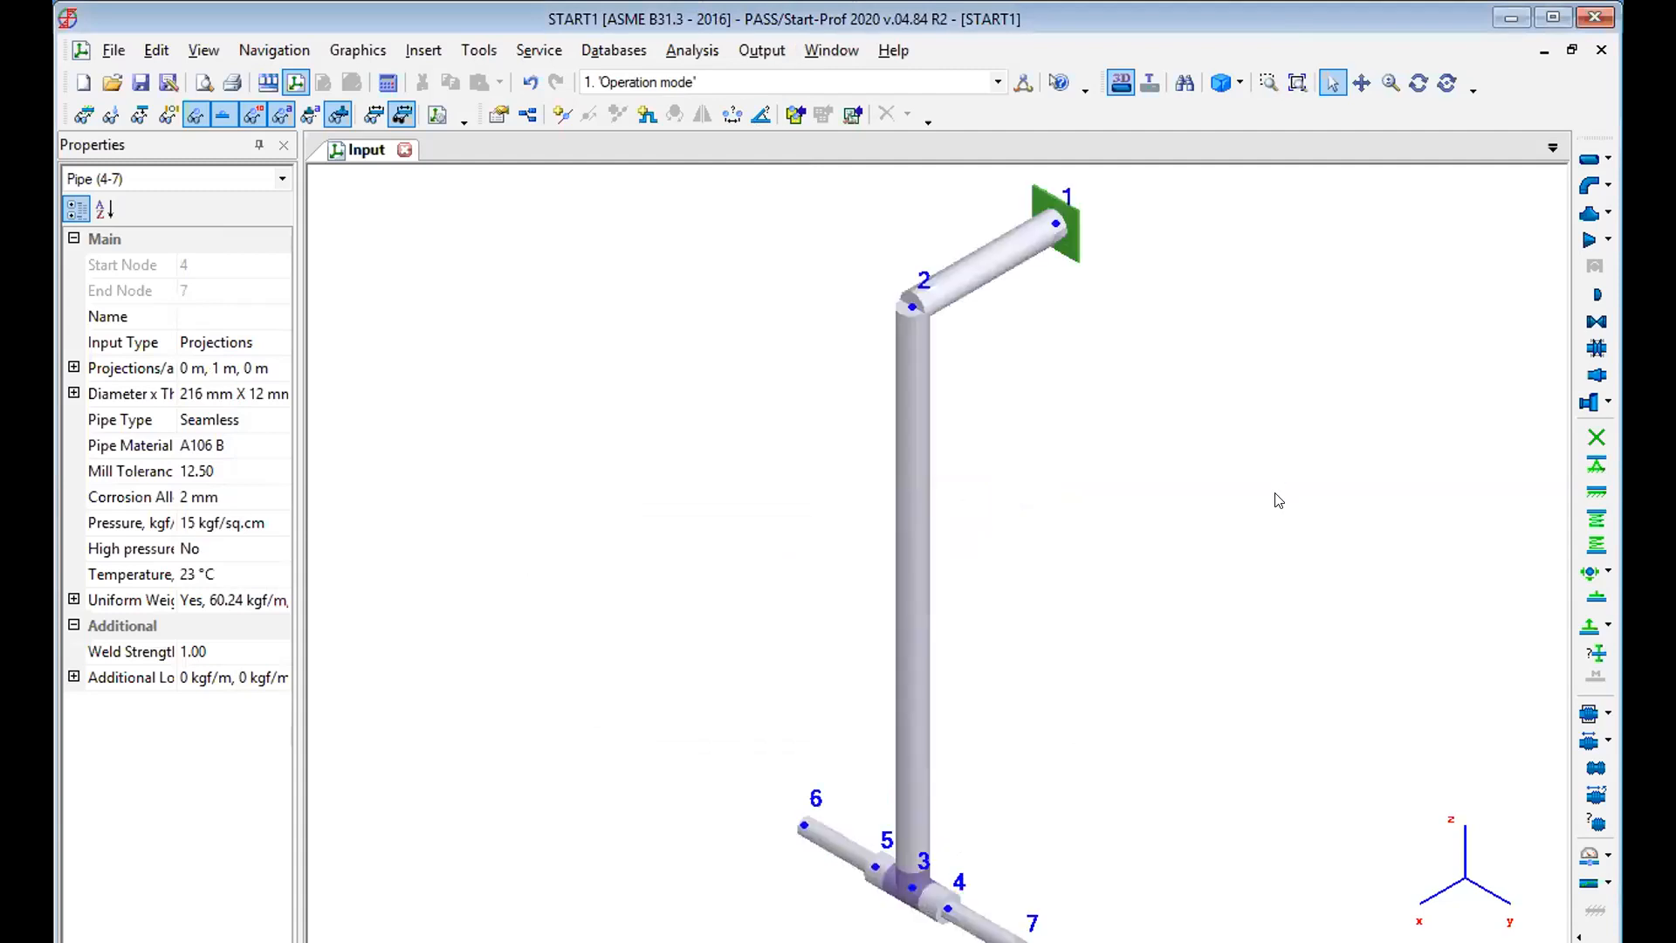
{"action": "left_click", "coordinate": [1268, 82]}
{"action": "left_click_drag", "start_coordinate": [614, 635], "coordinate": [1296, 938]}
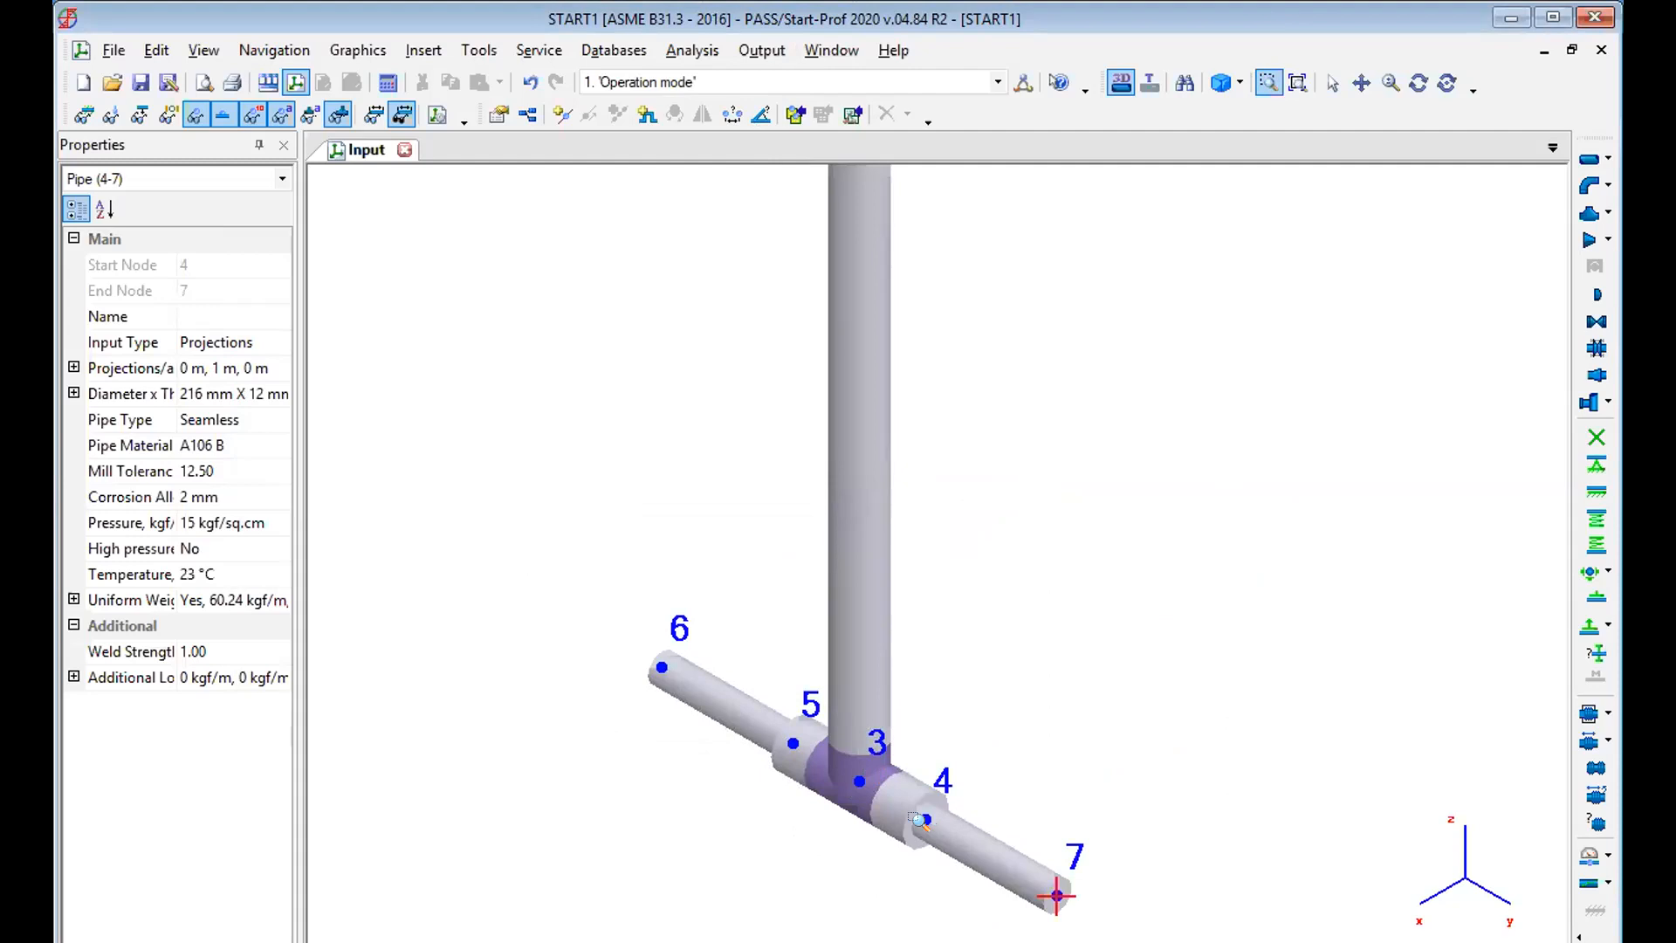
{"action": "left_click", "coordinate": [1332, 82]}
{"action": "left_click", "coordinate": [925, 819]}
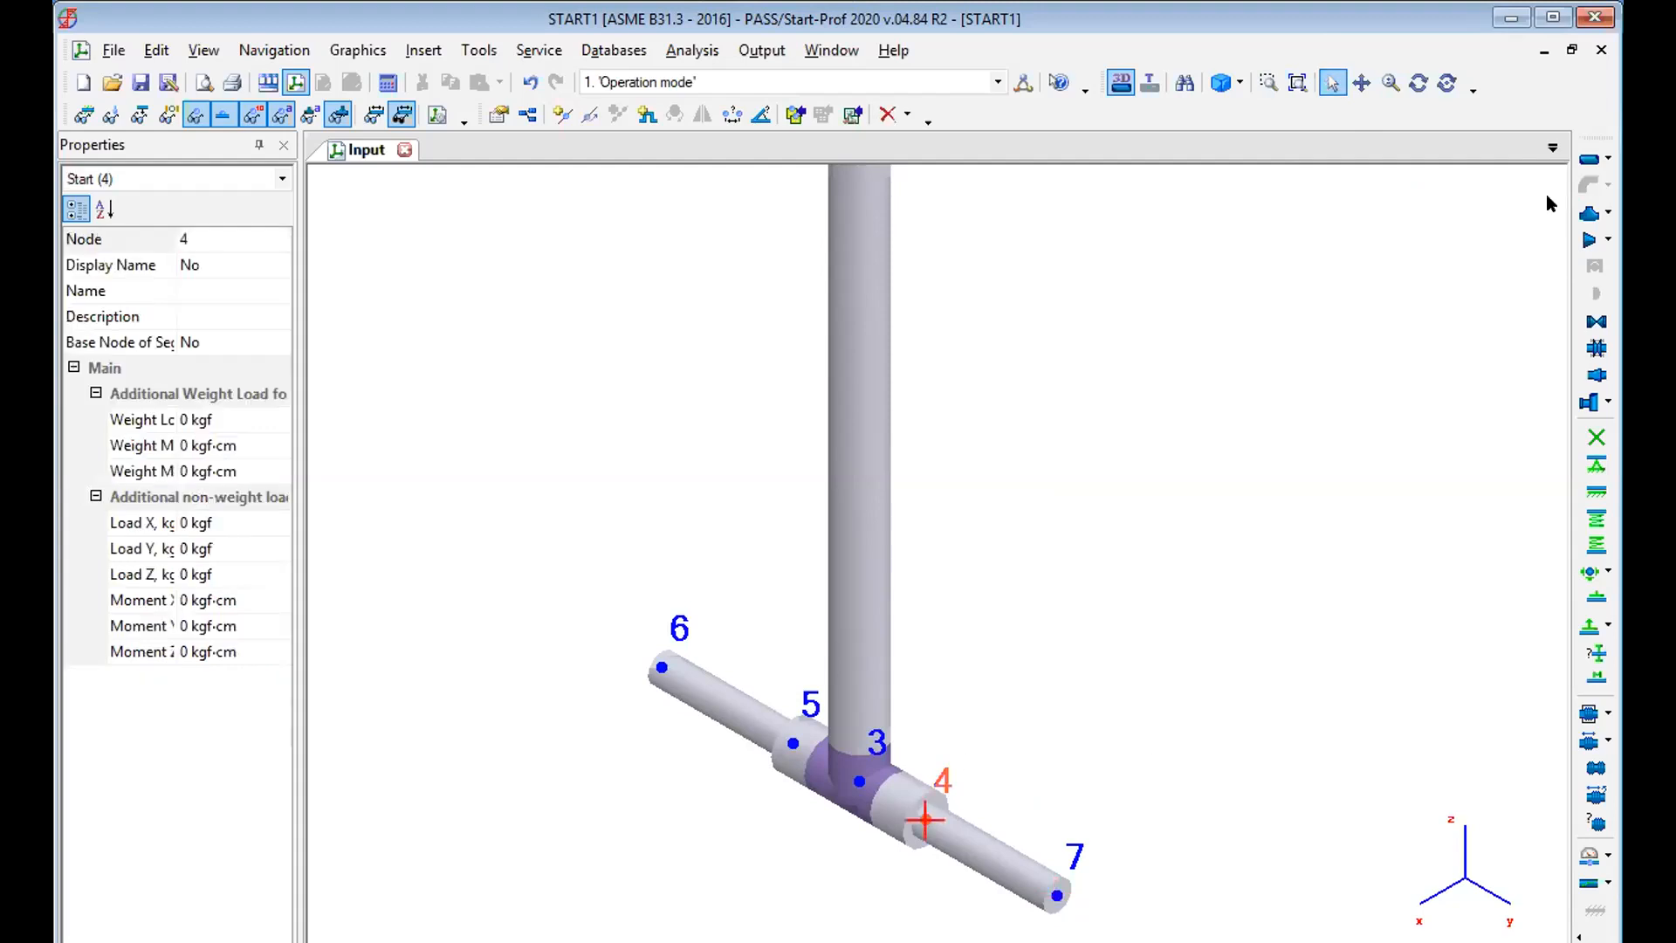
{"action": "left_click", "coordinate": [1589, 239]}
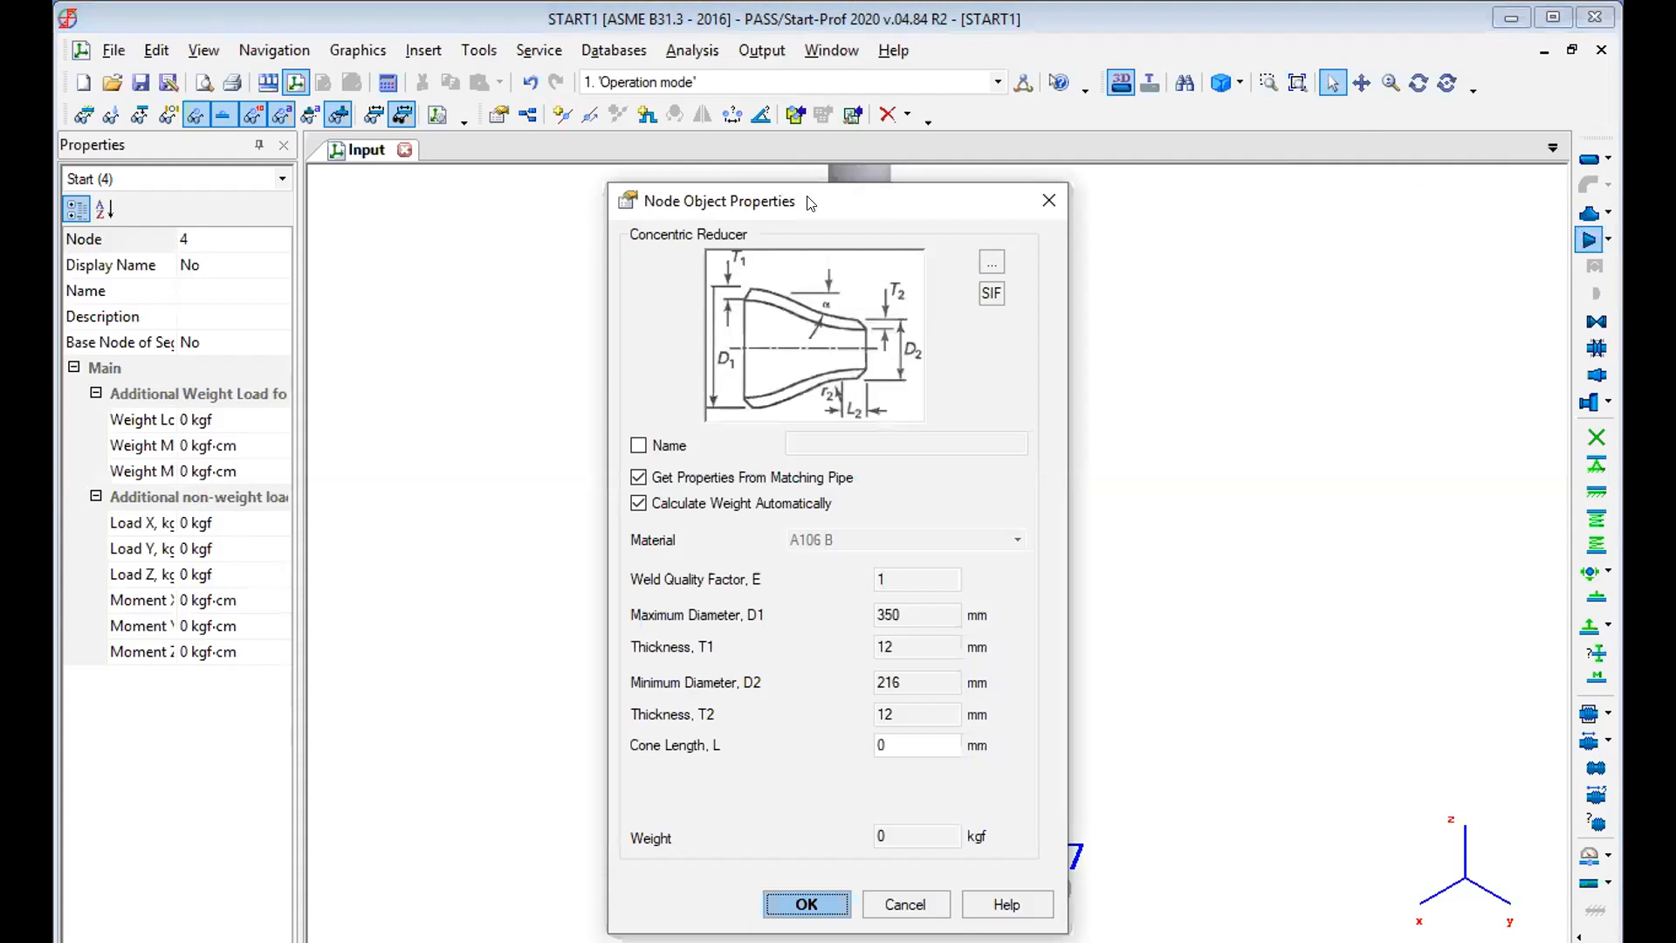
{"action": "left_click_drag", "start_coordinate": [810, 203], "coordinate": [495, 136]}
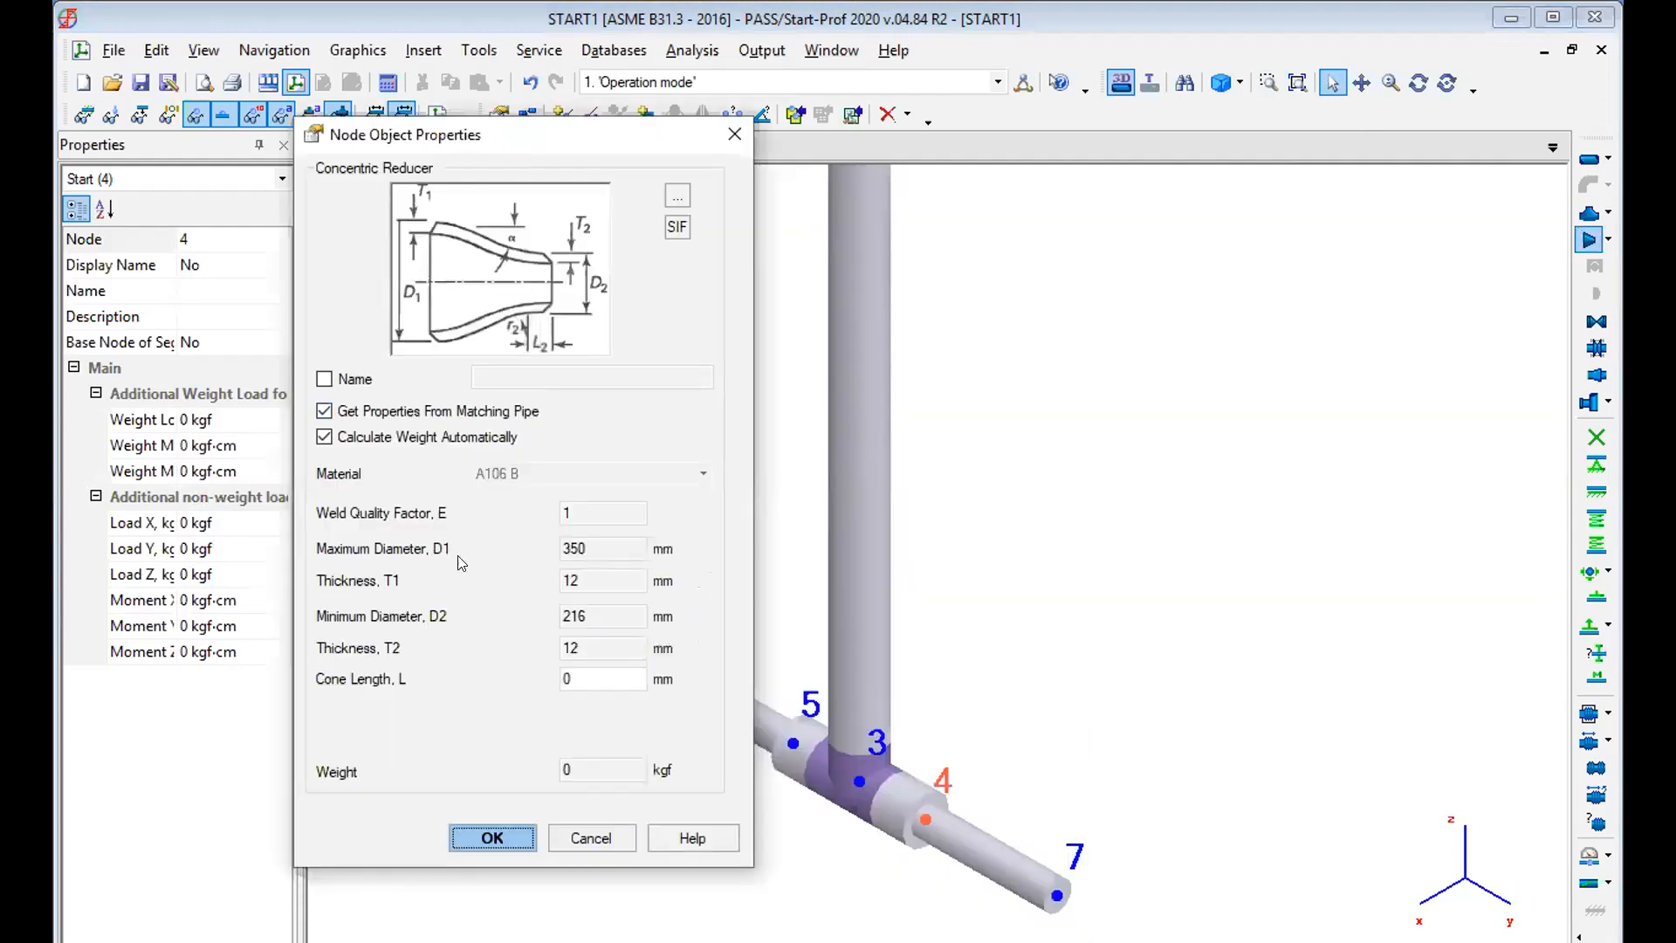
{"action": "left_click", "coordinate": [598, 547]}
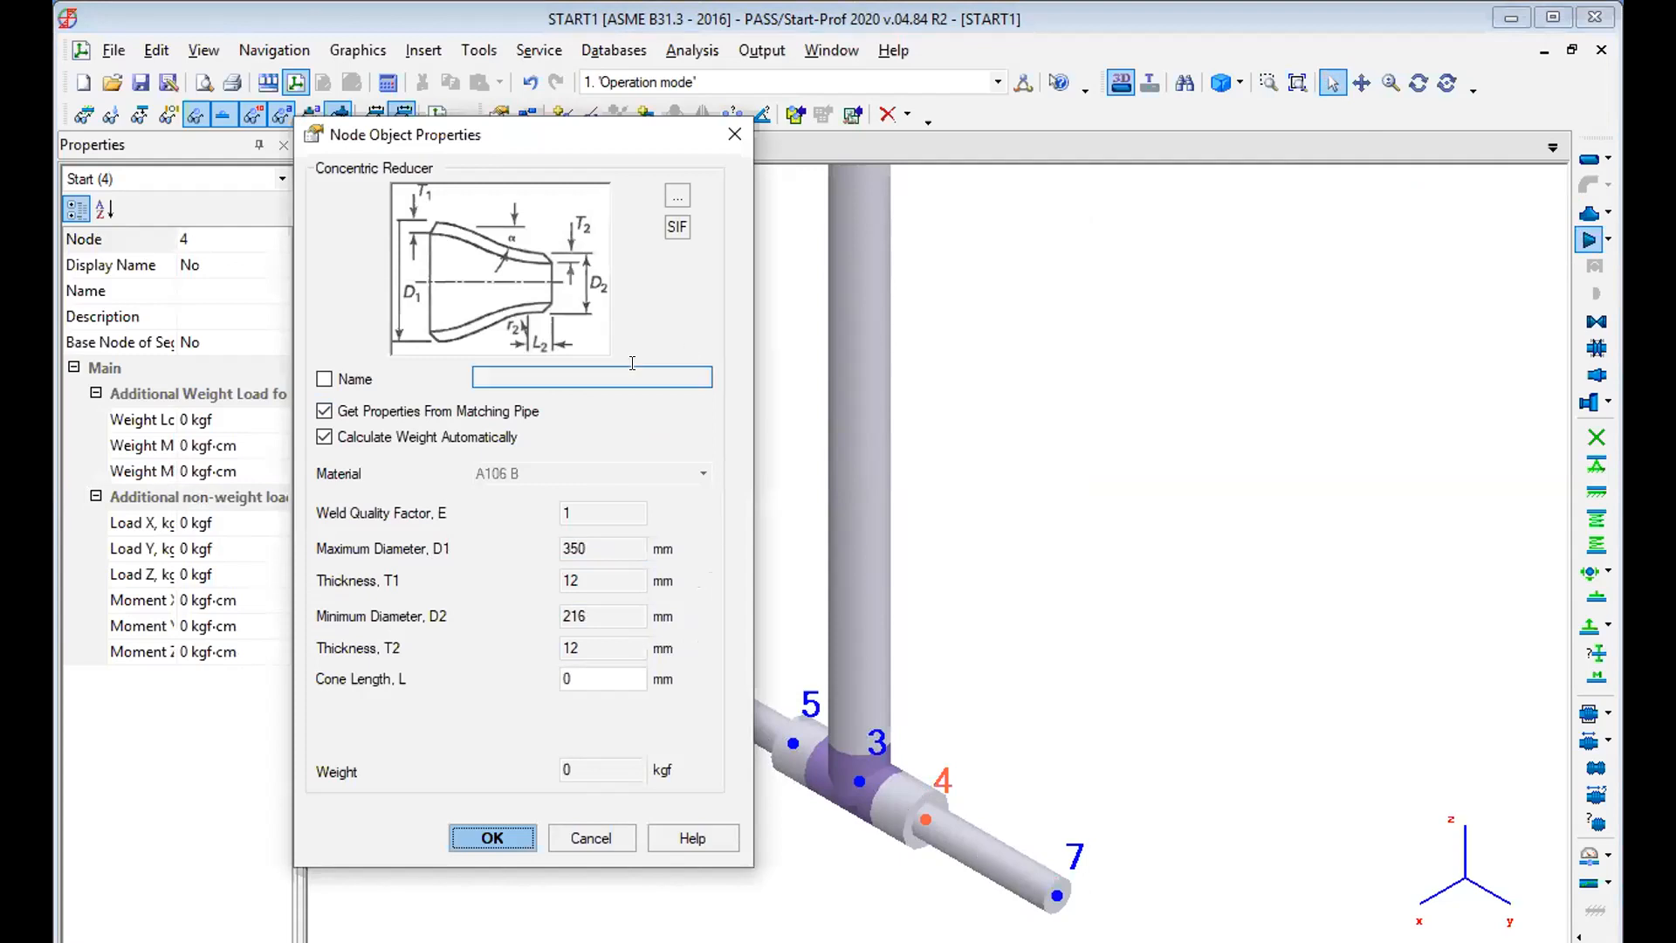
{"action": "left_click_drag", "start_coordinate": [579, 674], "coordinate": [524, 672]}
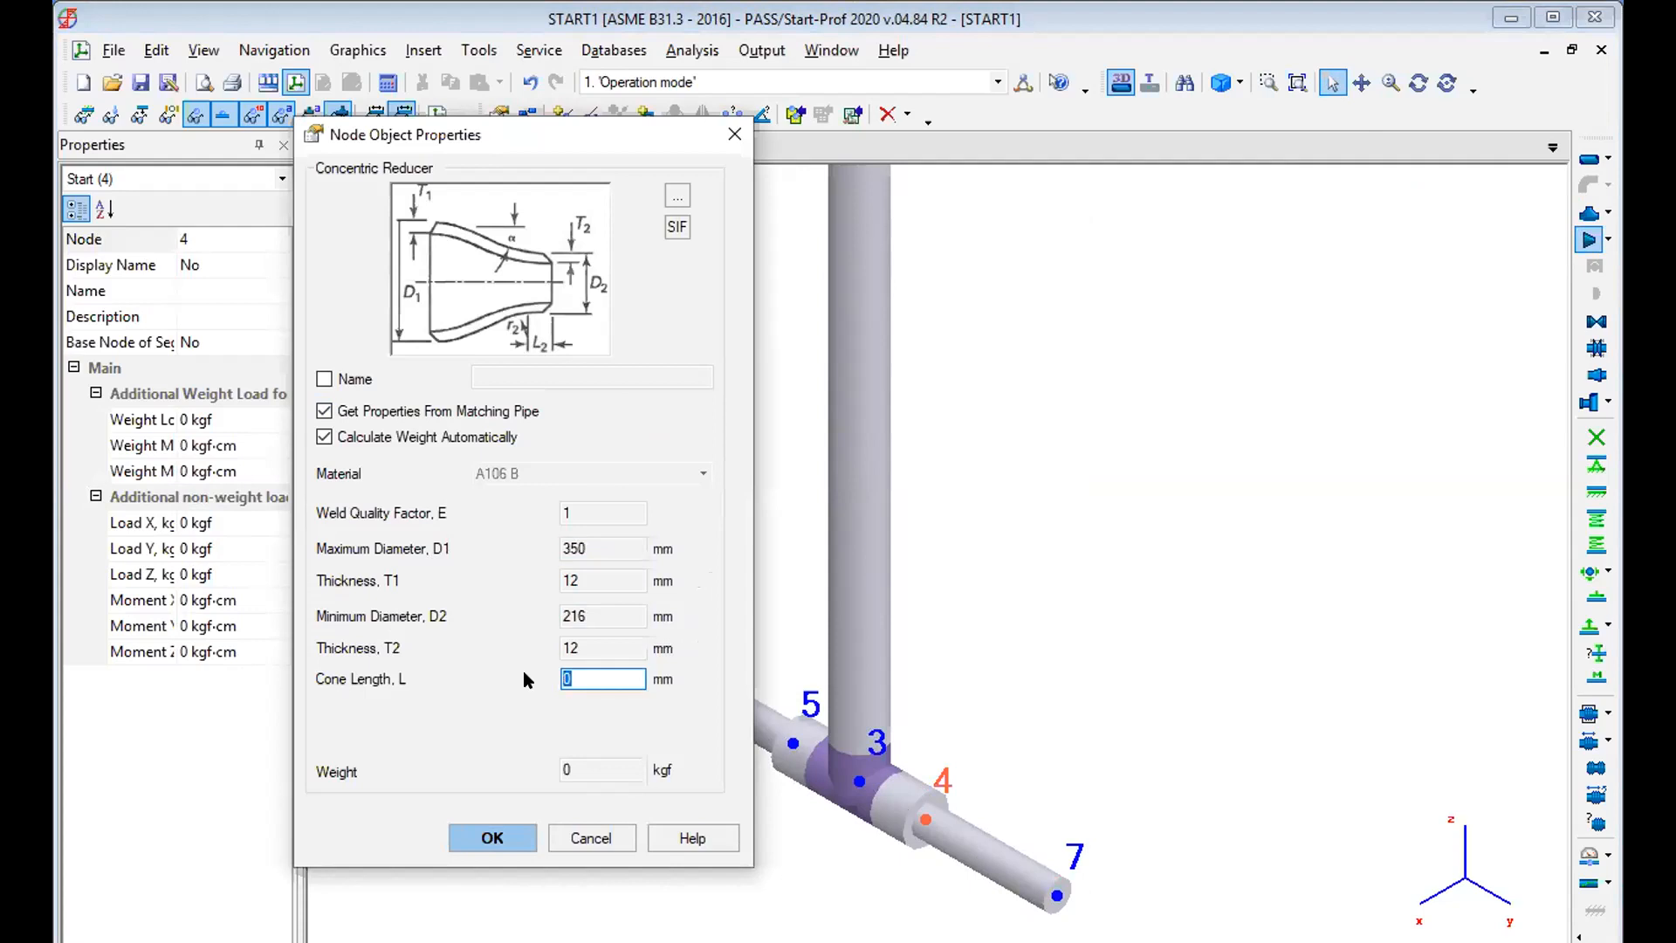
{"action": "type", "text": "300"}
{"action": "left_click", "coordinate": [492, 836]}
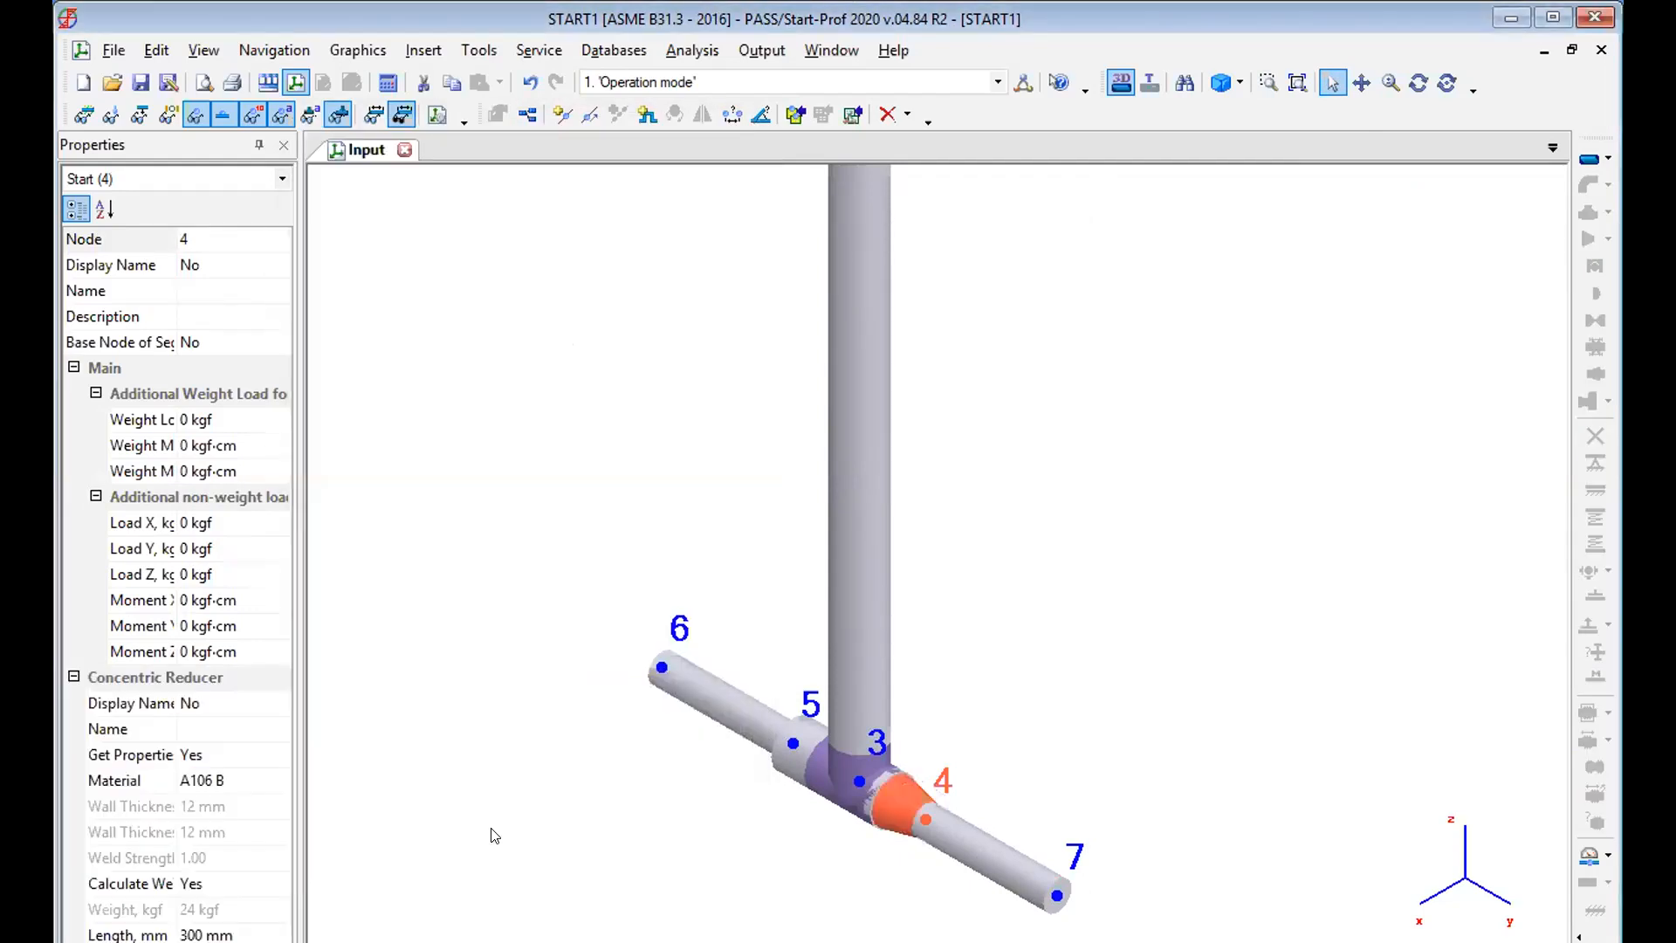
Lengthen the pipe between nodes 3 and 4 by setting its DY projection to 1 m.
{"action": "left_click", "coordinate": [1296, 83]}
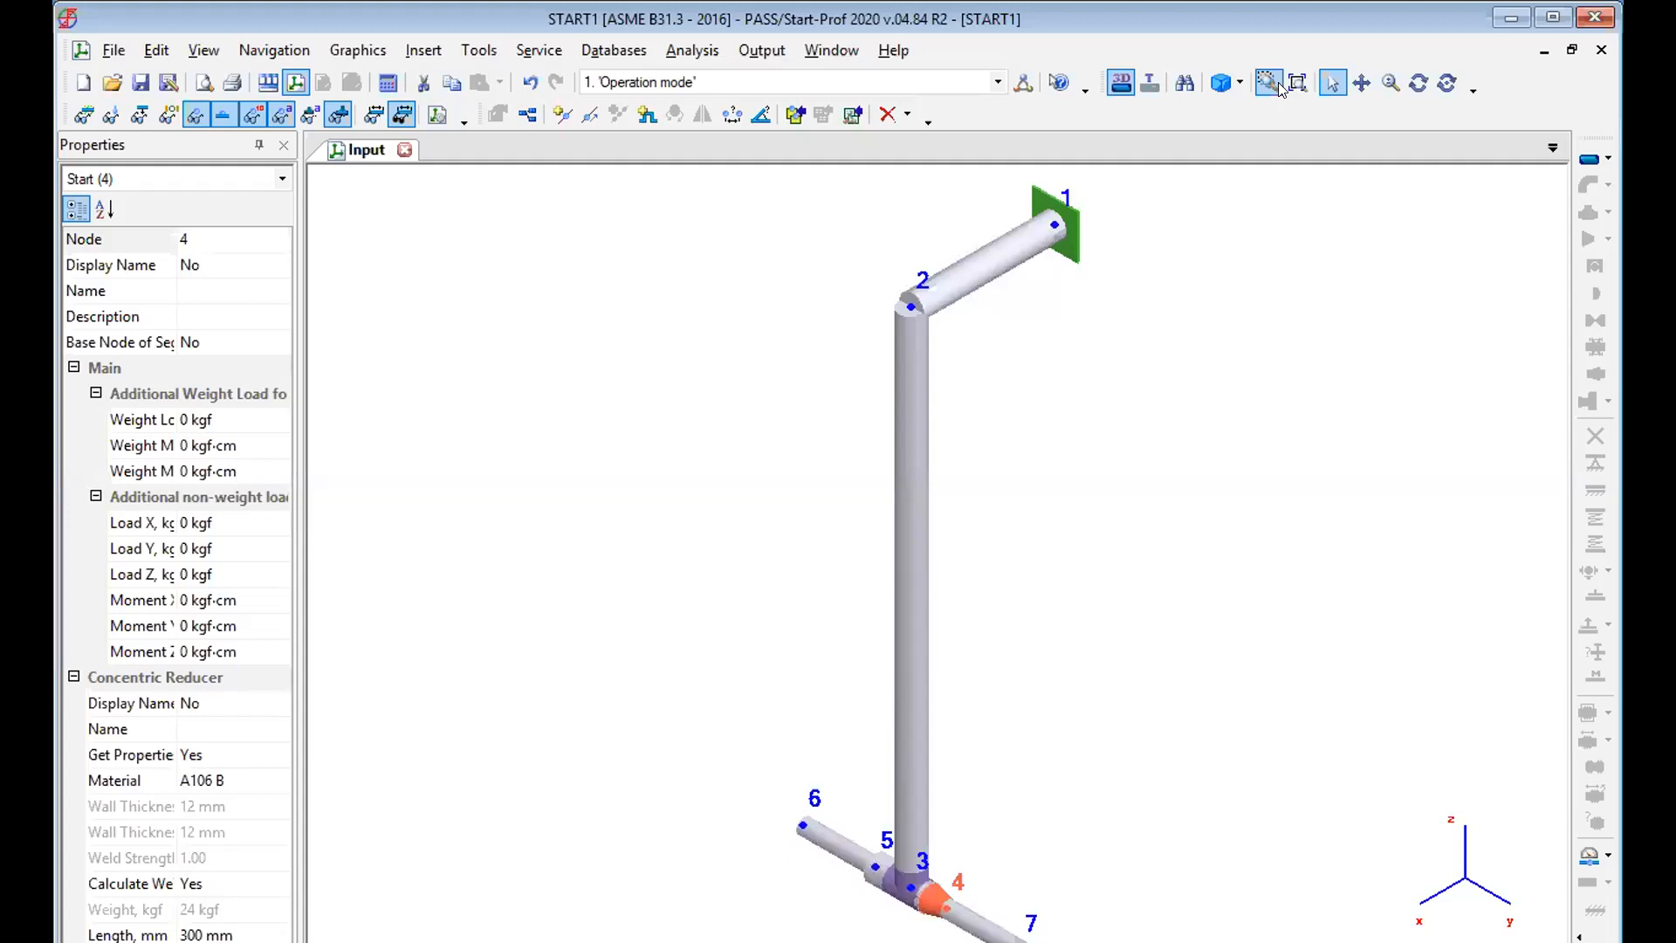
{"action": "left_click", "coordinate": [1269, 84]}
{"action": "left_click_drag", "start_coordinate": [751, 779], "coordinate": [1294, 938]}
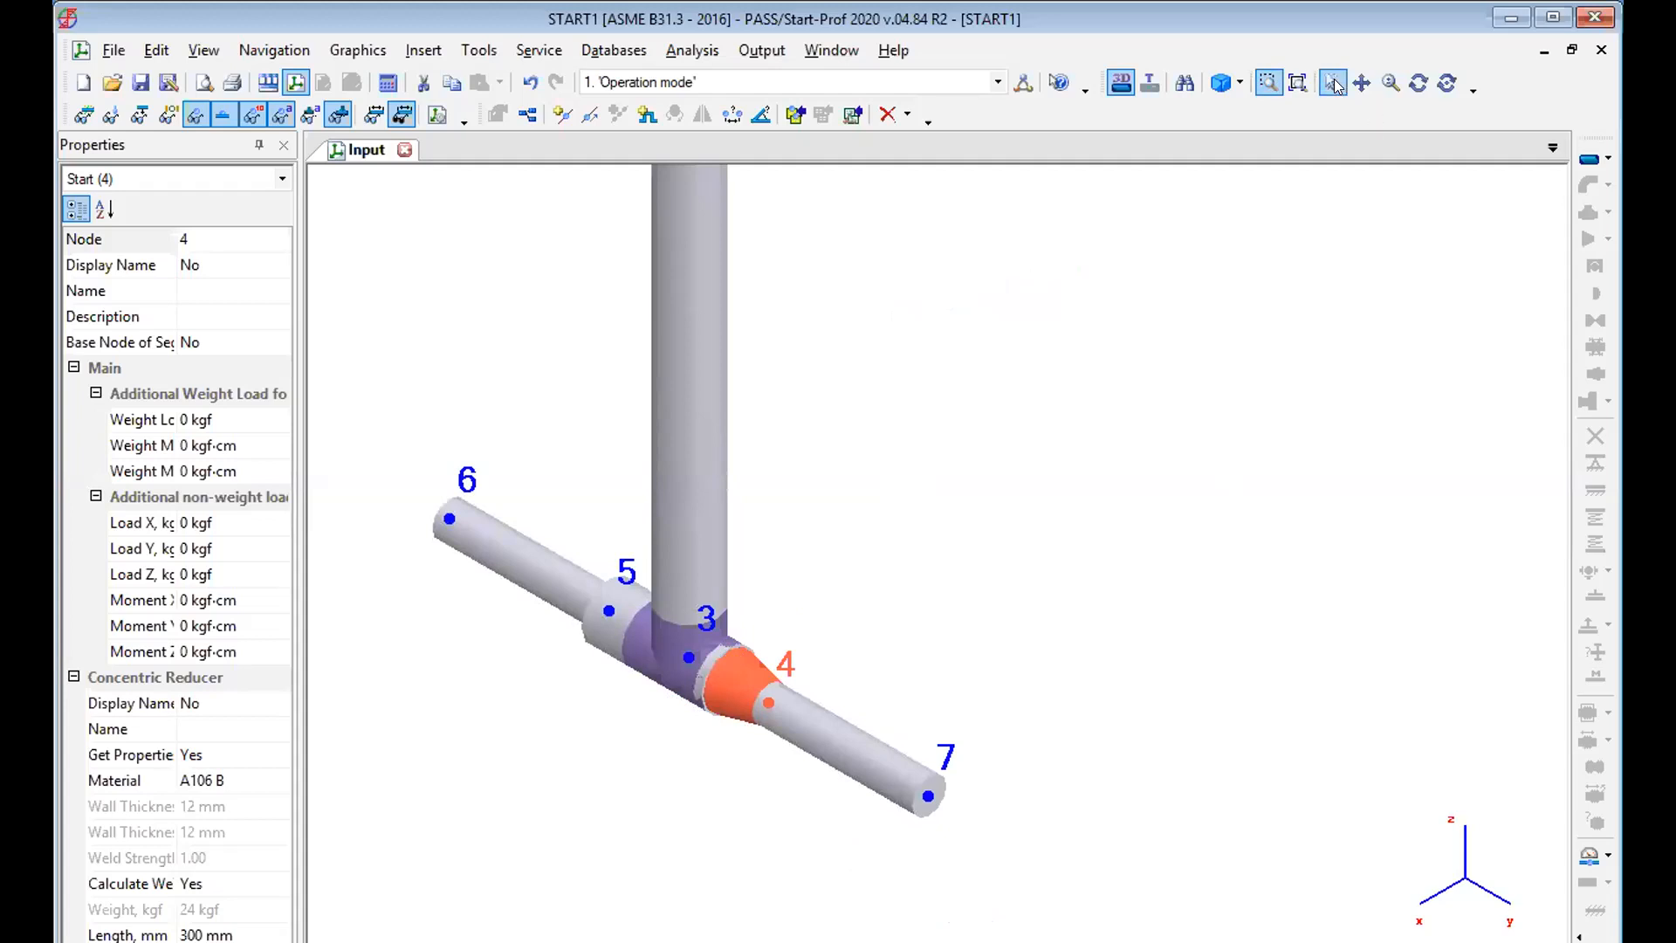
{"action": "left_click", "coordinate": [1418, 82]}
{"action": "left_click_drag", "start_coordinate": [855, 702], "coordinate": [772, 676]}
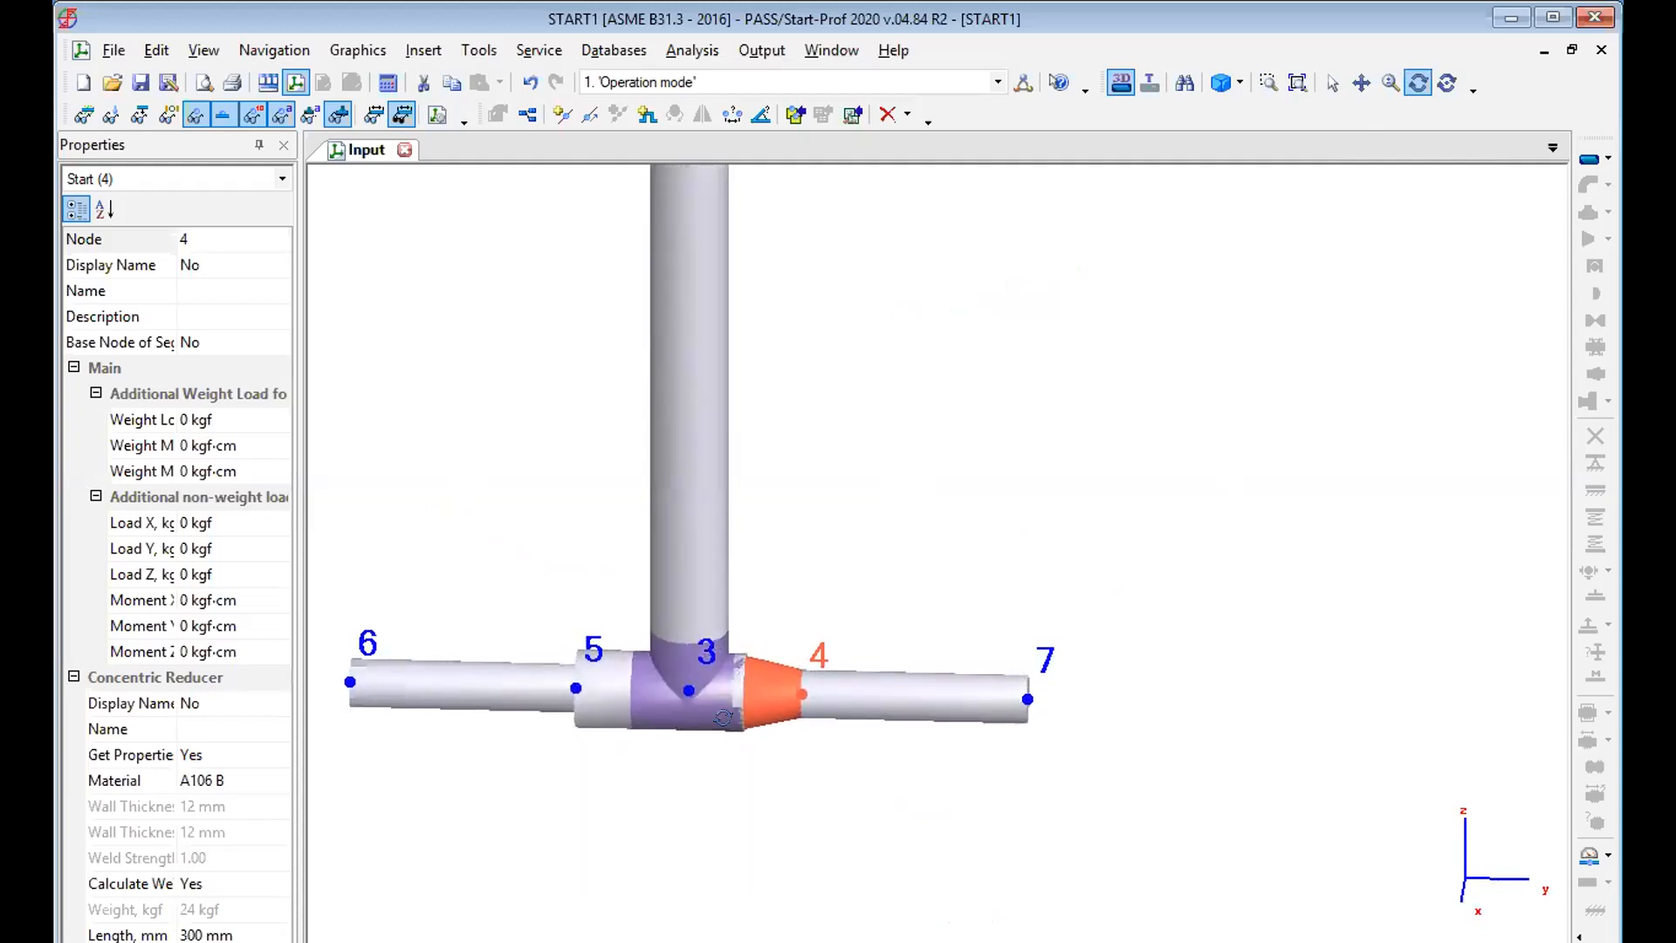
{"action": "left_click", "coordinate": [1328, 84]}
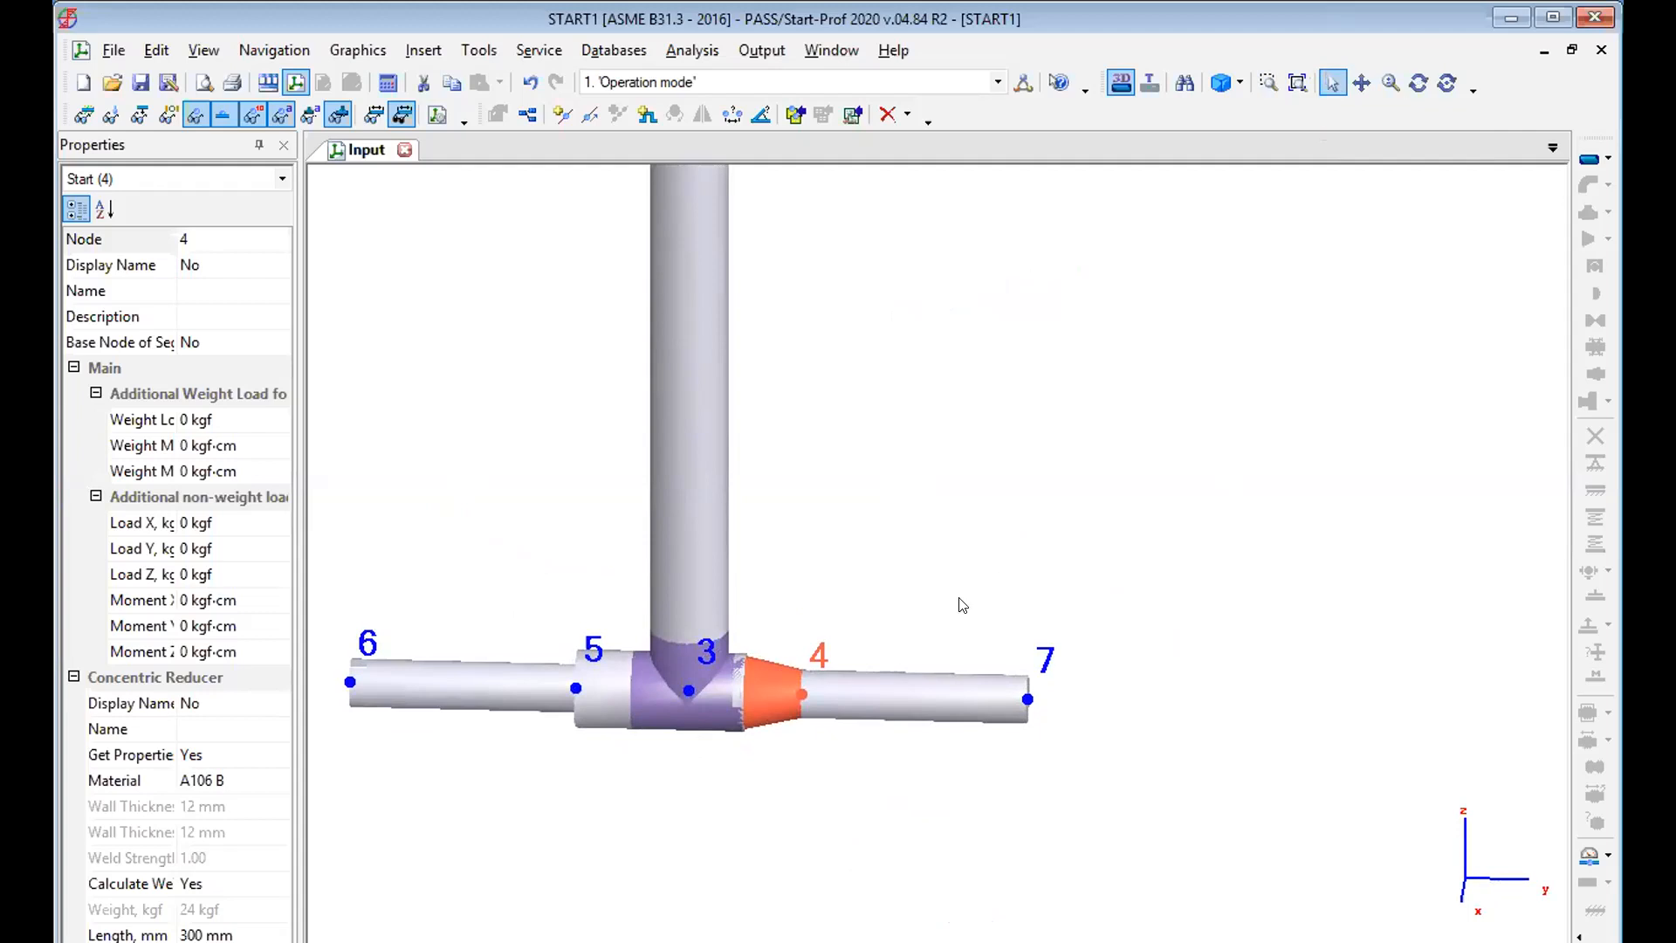
{"action": "left_click", "coordinate": [732, 690]}
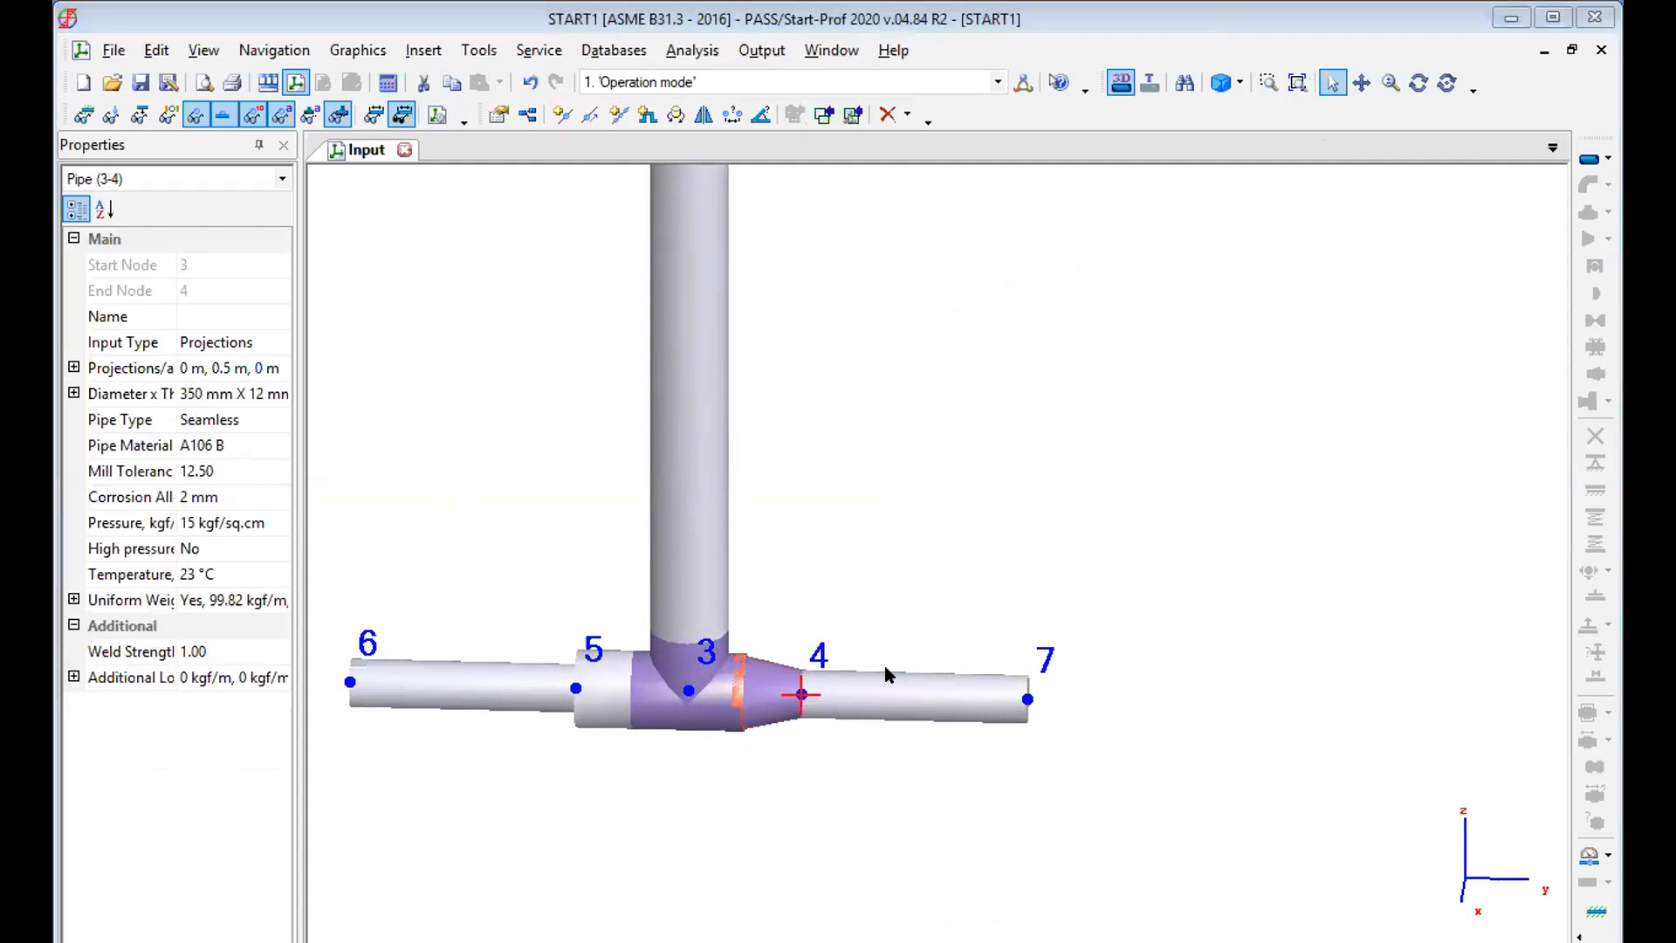
{"action": "double_click", "coordinate": [732, 686]}
{"action": "left_click_drag", "start_coordinate": [543, 265], "coordinate": [428, 270]}
{"action": "type", "text": "1"}
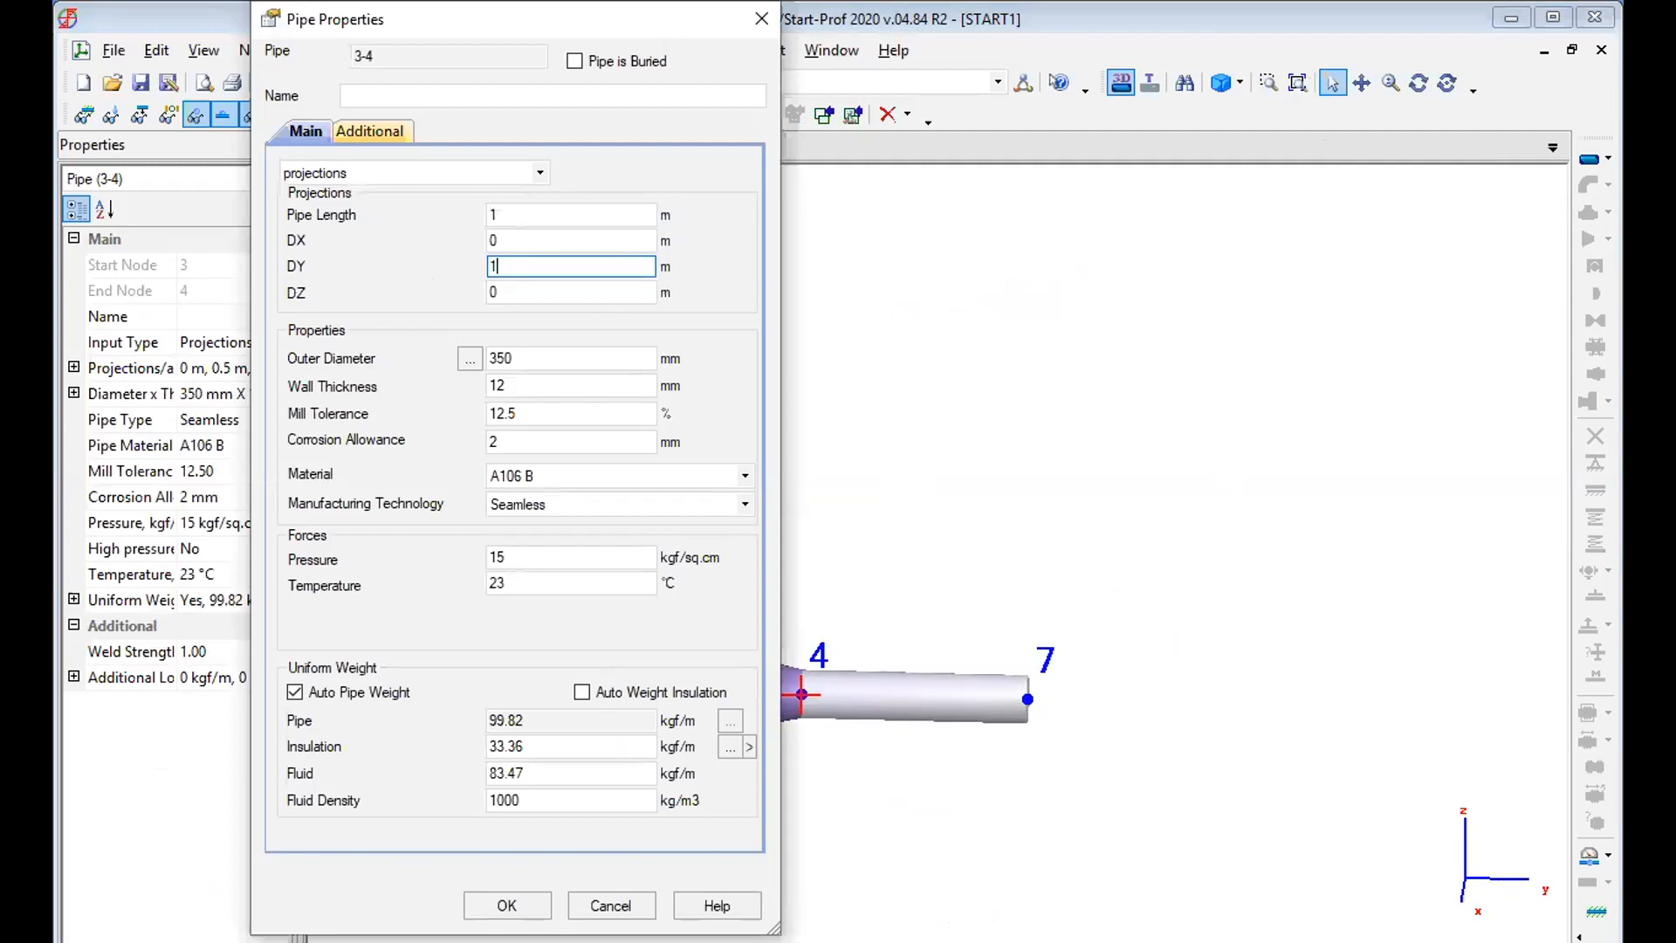
{"action": "key", "text": "Return"}
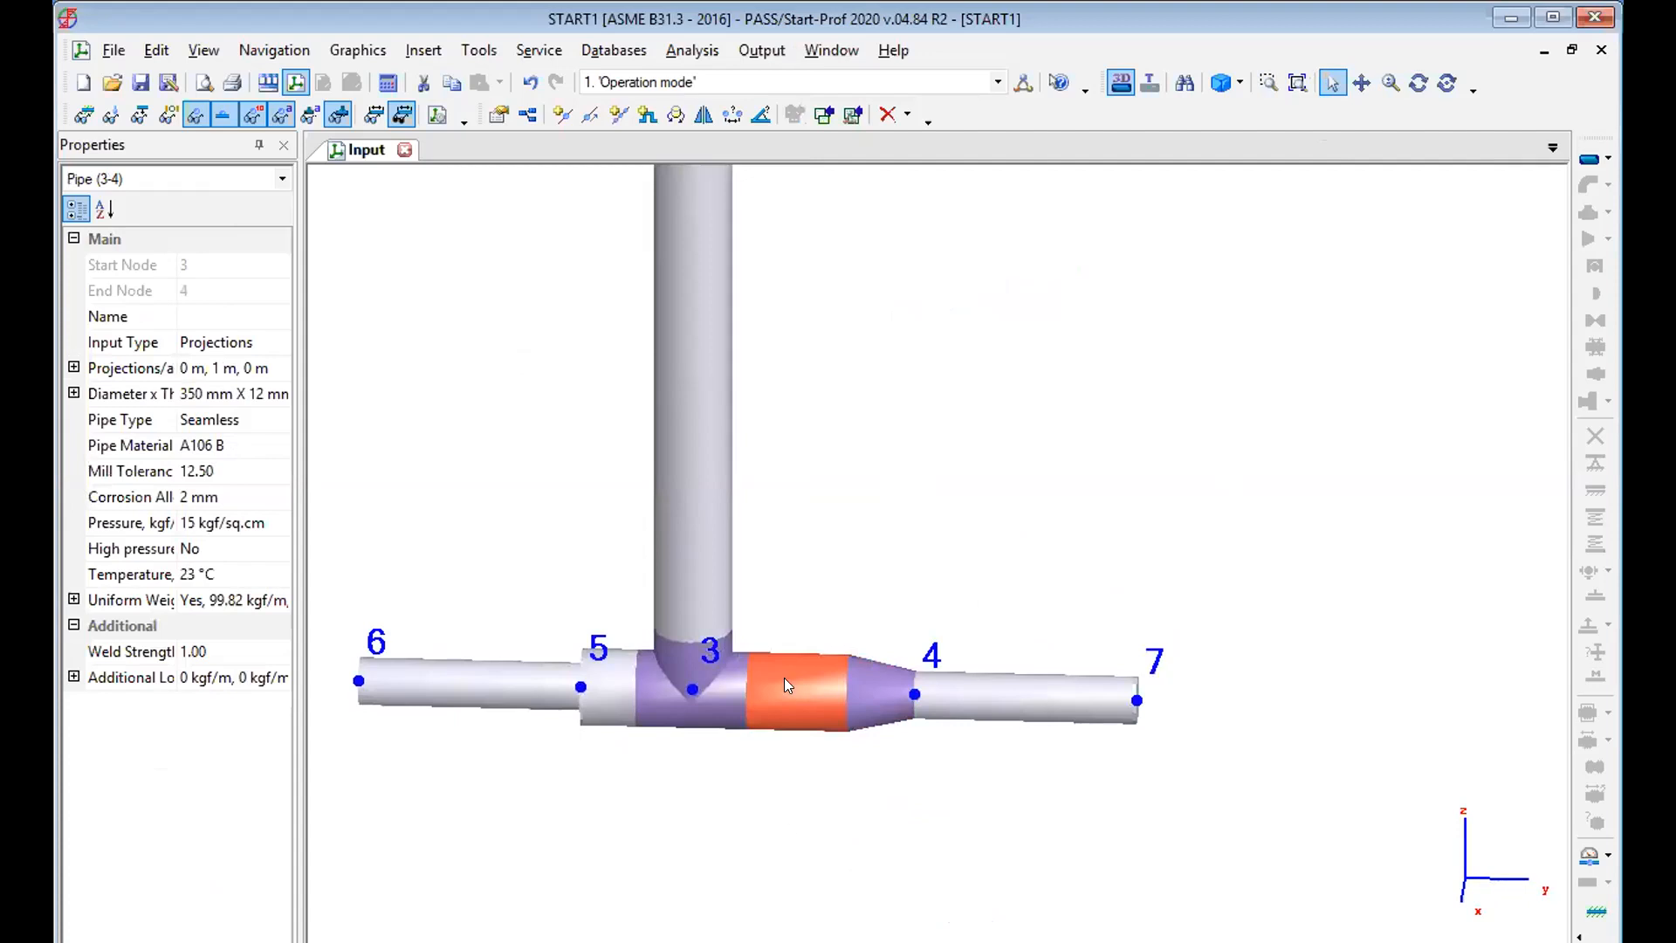
Set the DY projection of the pipe between nodes 3 and 5 to -1 m.
{"action": "left_click", "coordinate": [604, 675]}
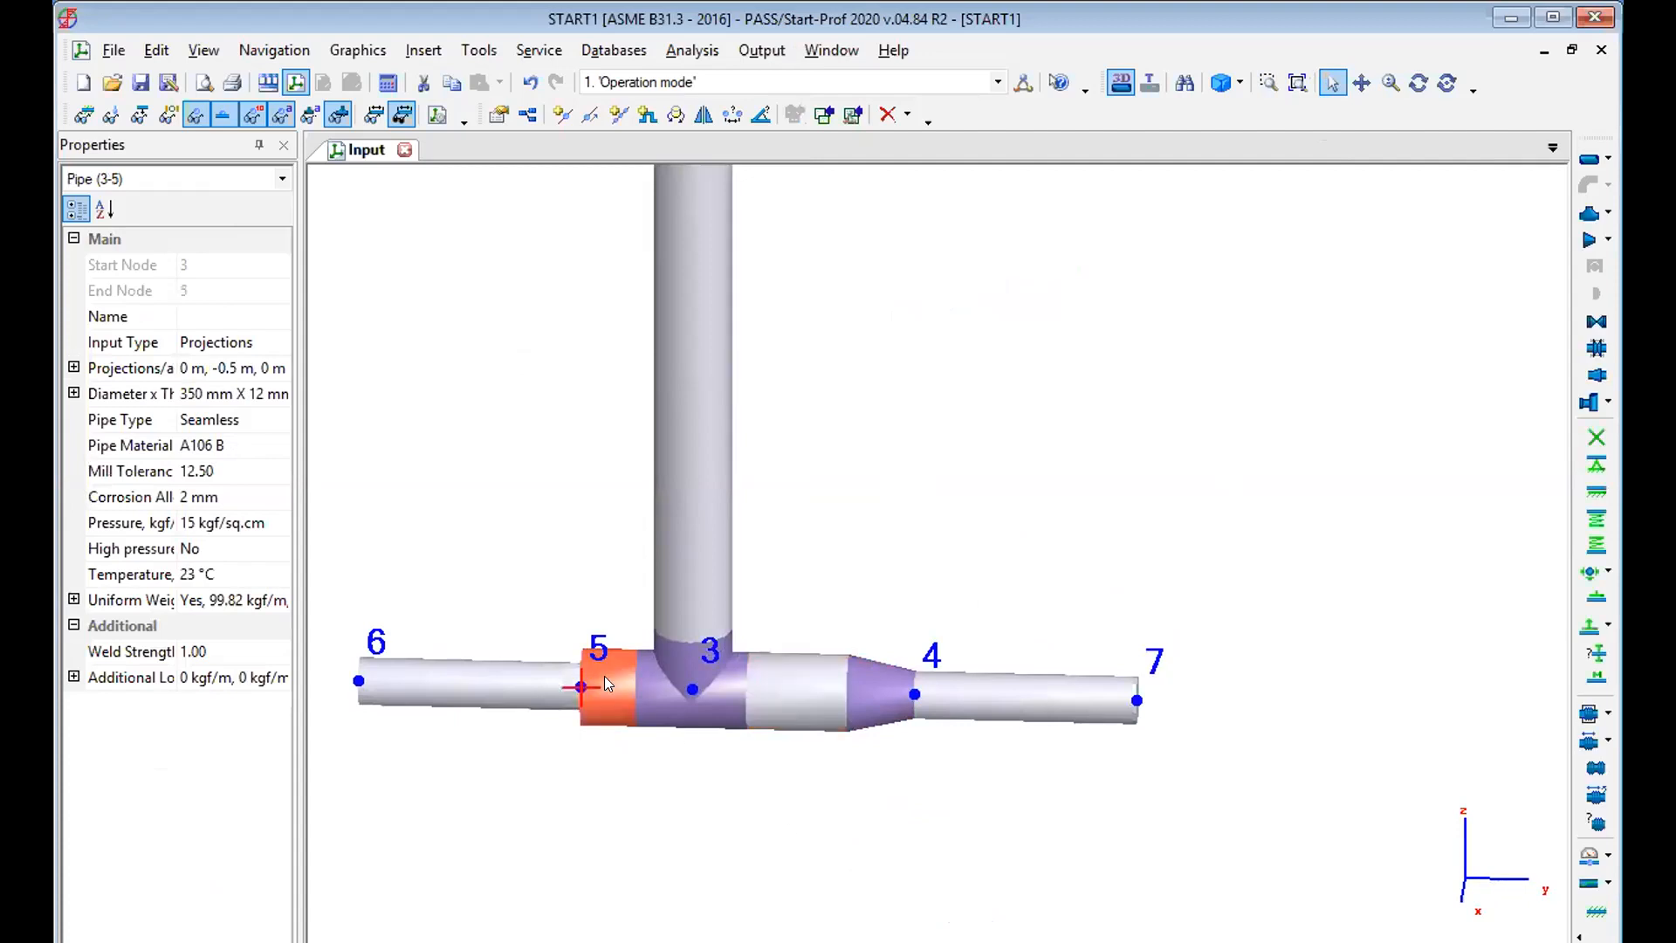
{"action": "key", "text": "Return"}
{"action": "left_click", "coordinate": [552, 260]}
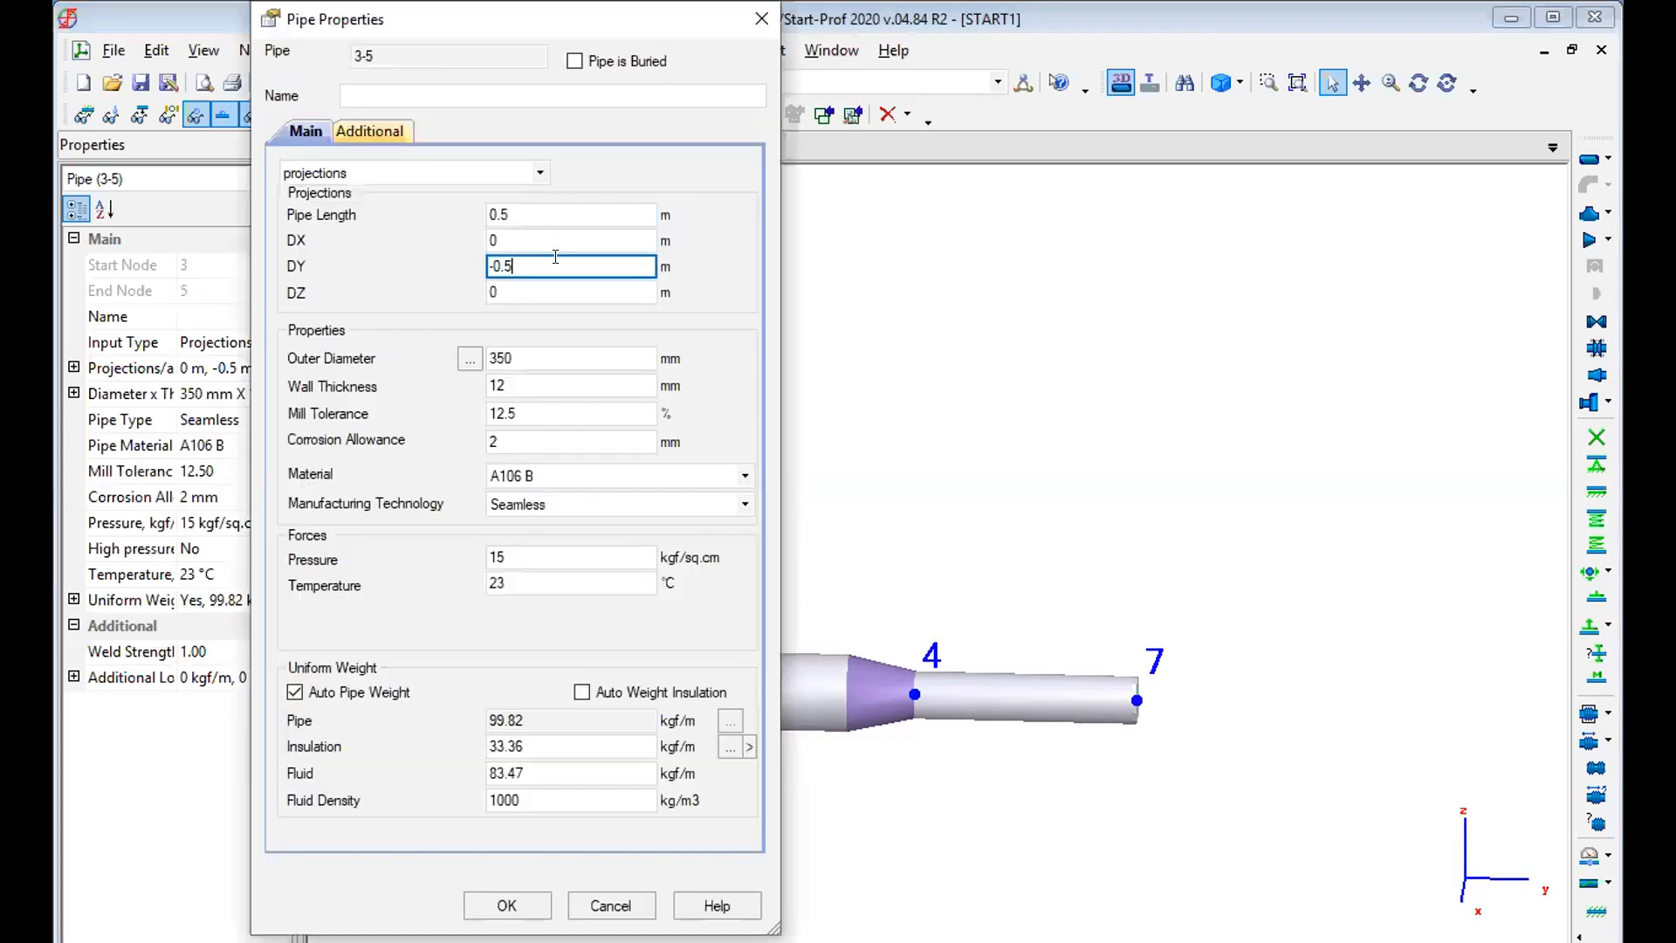
{"action": "key", "text": "BackSpace"}
{"action": "key", "text": "BackSpace"}
{"action": "type", "text": "1"}
{"action": "key", "text": "Return"}
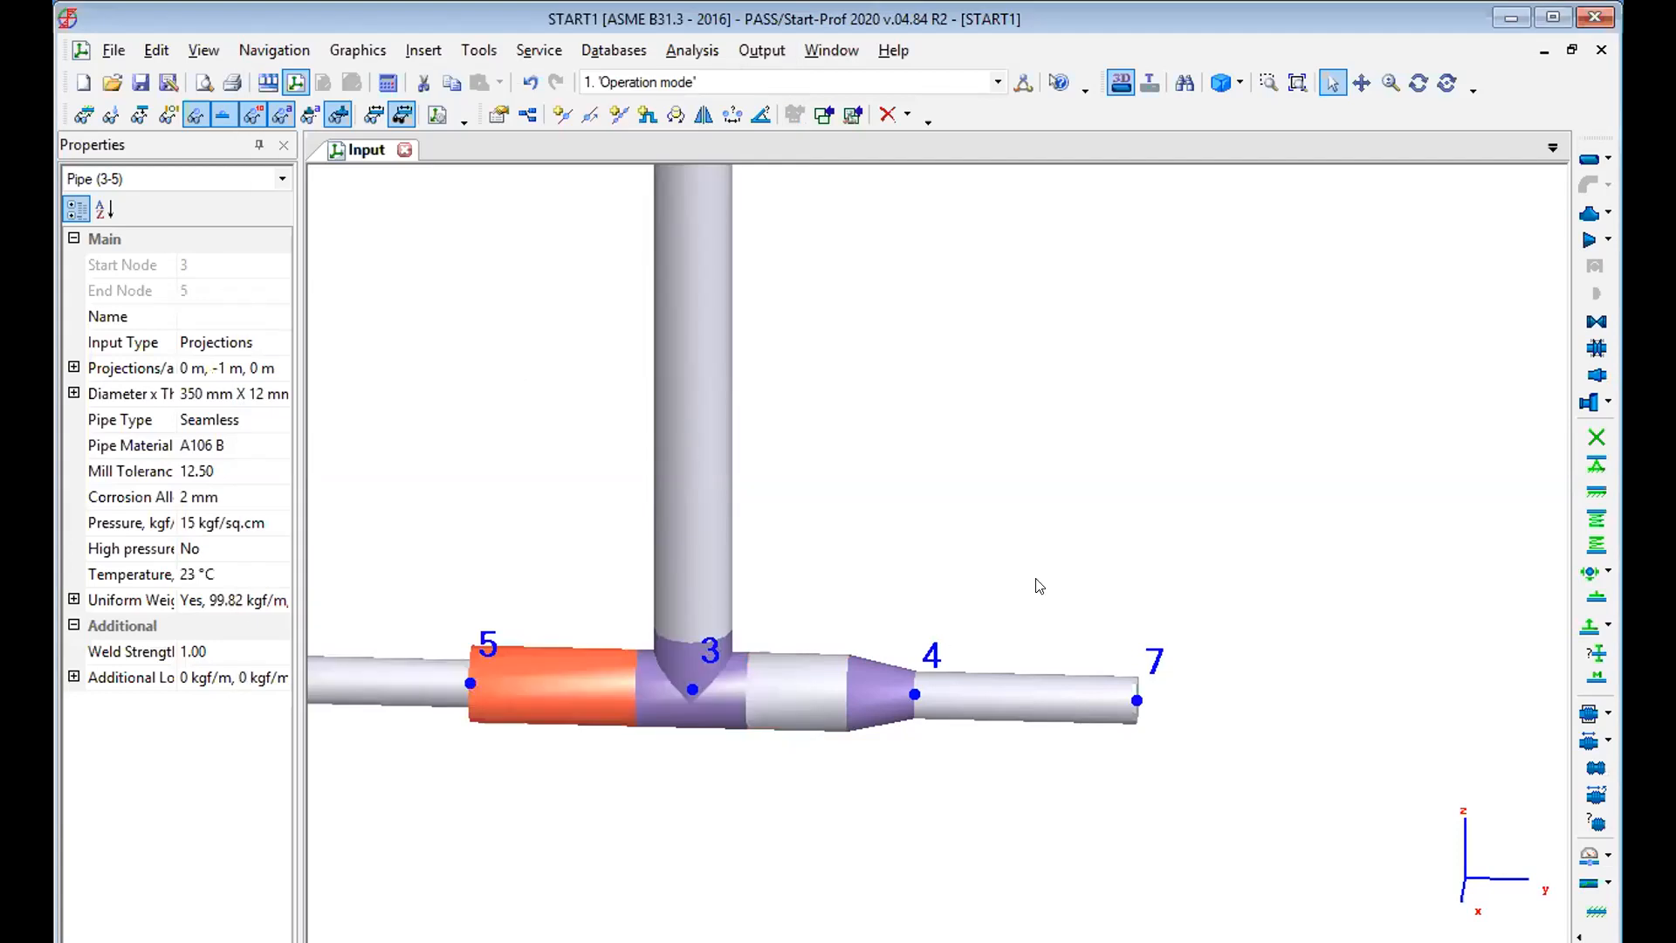
Copy the concentric reducer from node 4 to node 5.
{"action": "left_click", "coordinate": [878, 682]}
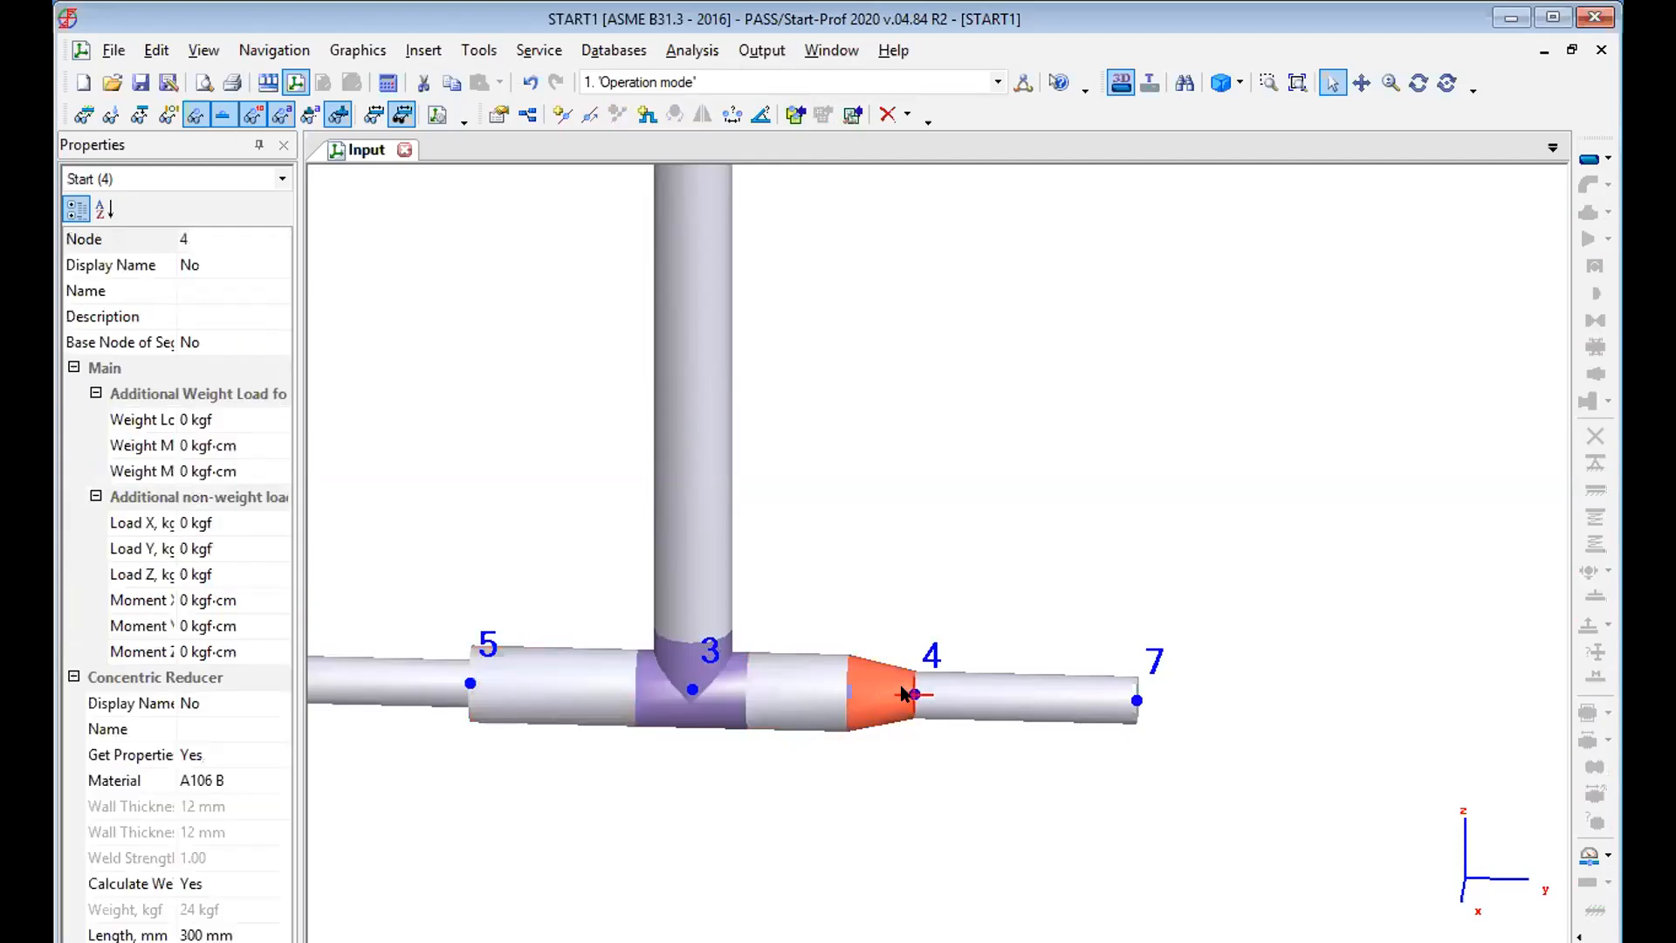
{"action": "key", "text": "ctrl+c"}
{"action": "left_click", "coordinate": [469, 683]}
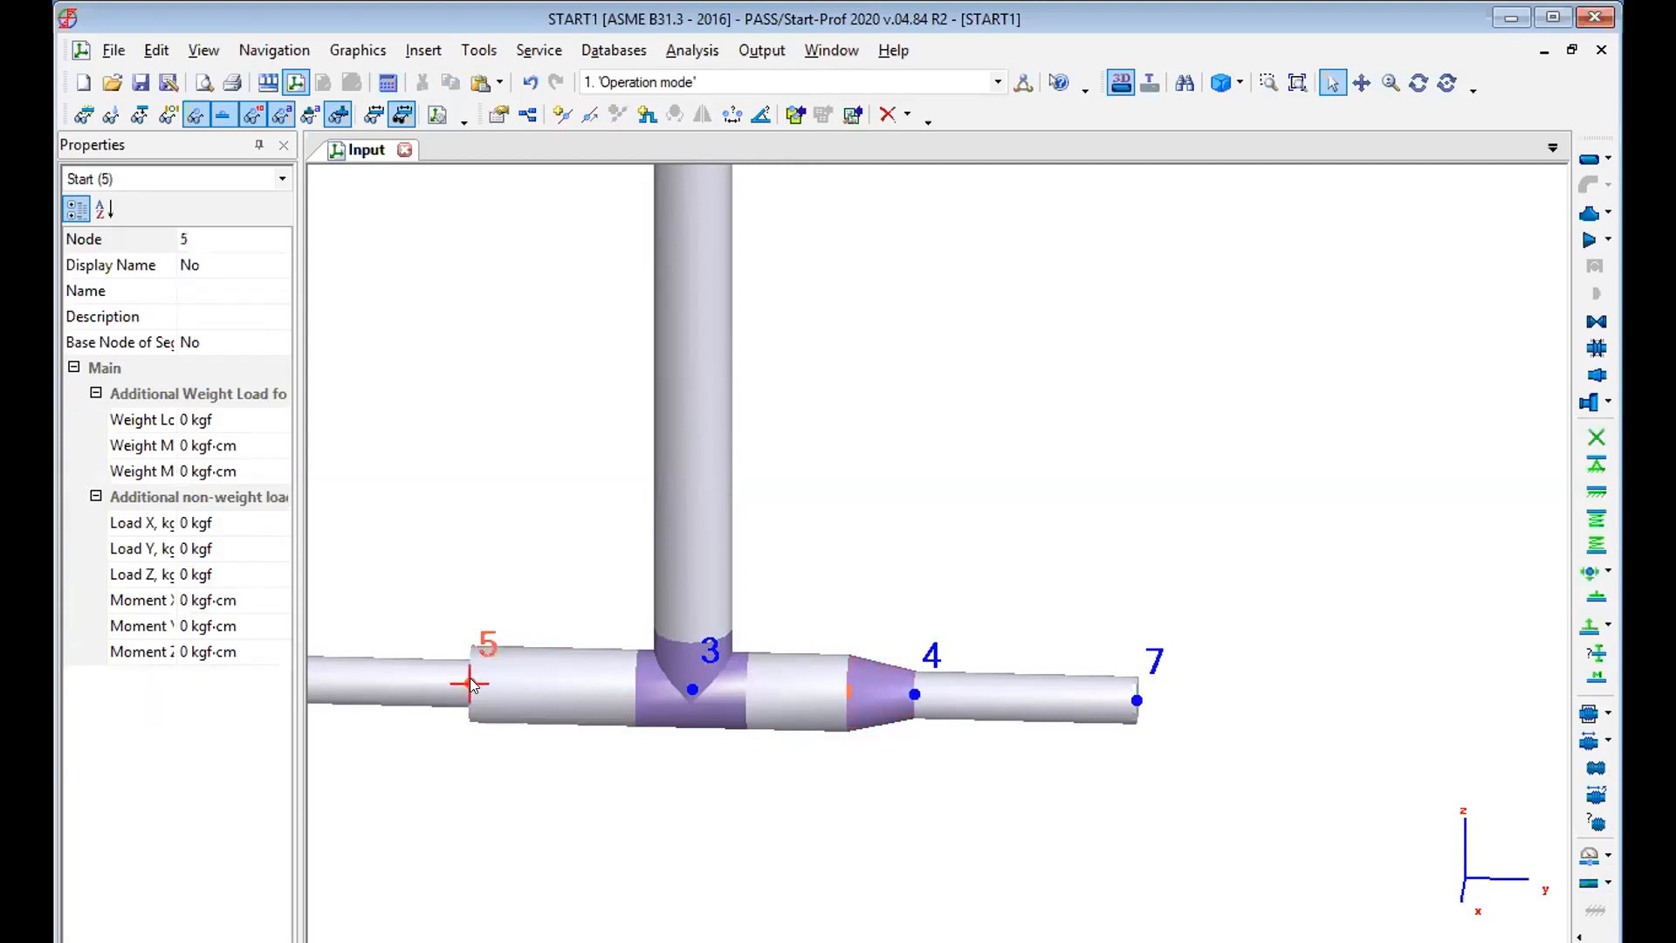
{"action": "key", "text": "ctrl+v"}
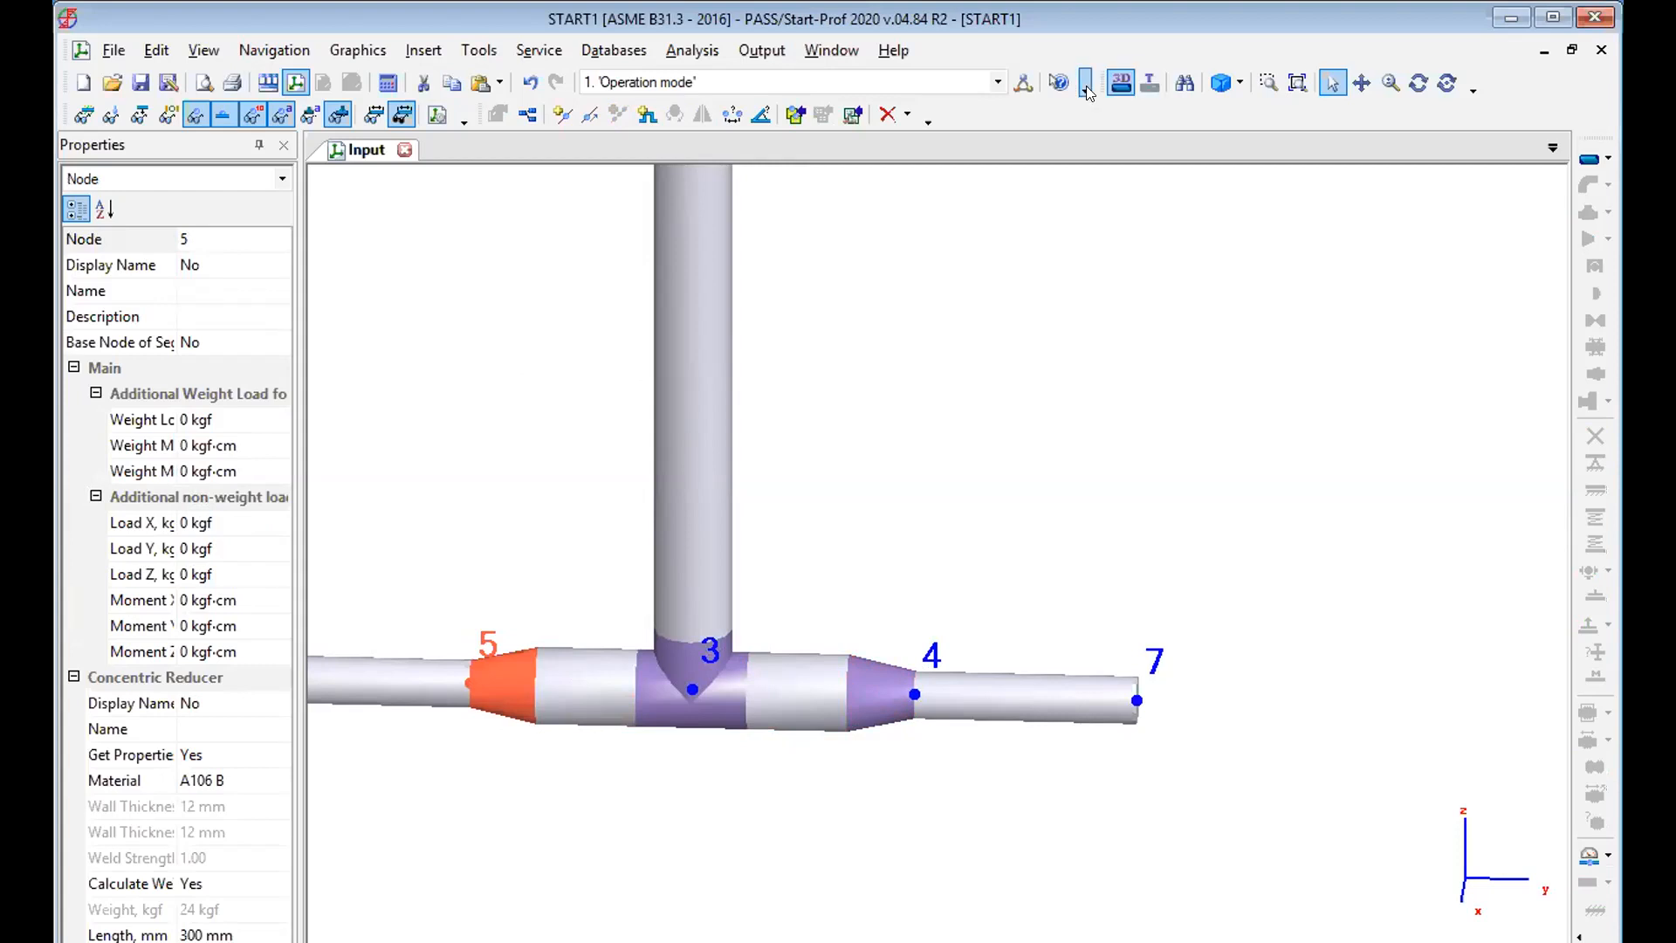
Examine the reducers on both sides of the tee and the whole model in isometric view.
{"action": "left_click", "coordinate": [1242, 86]}
{"action": "left_click", "coordinate": [1255, 114]}
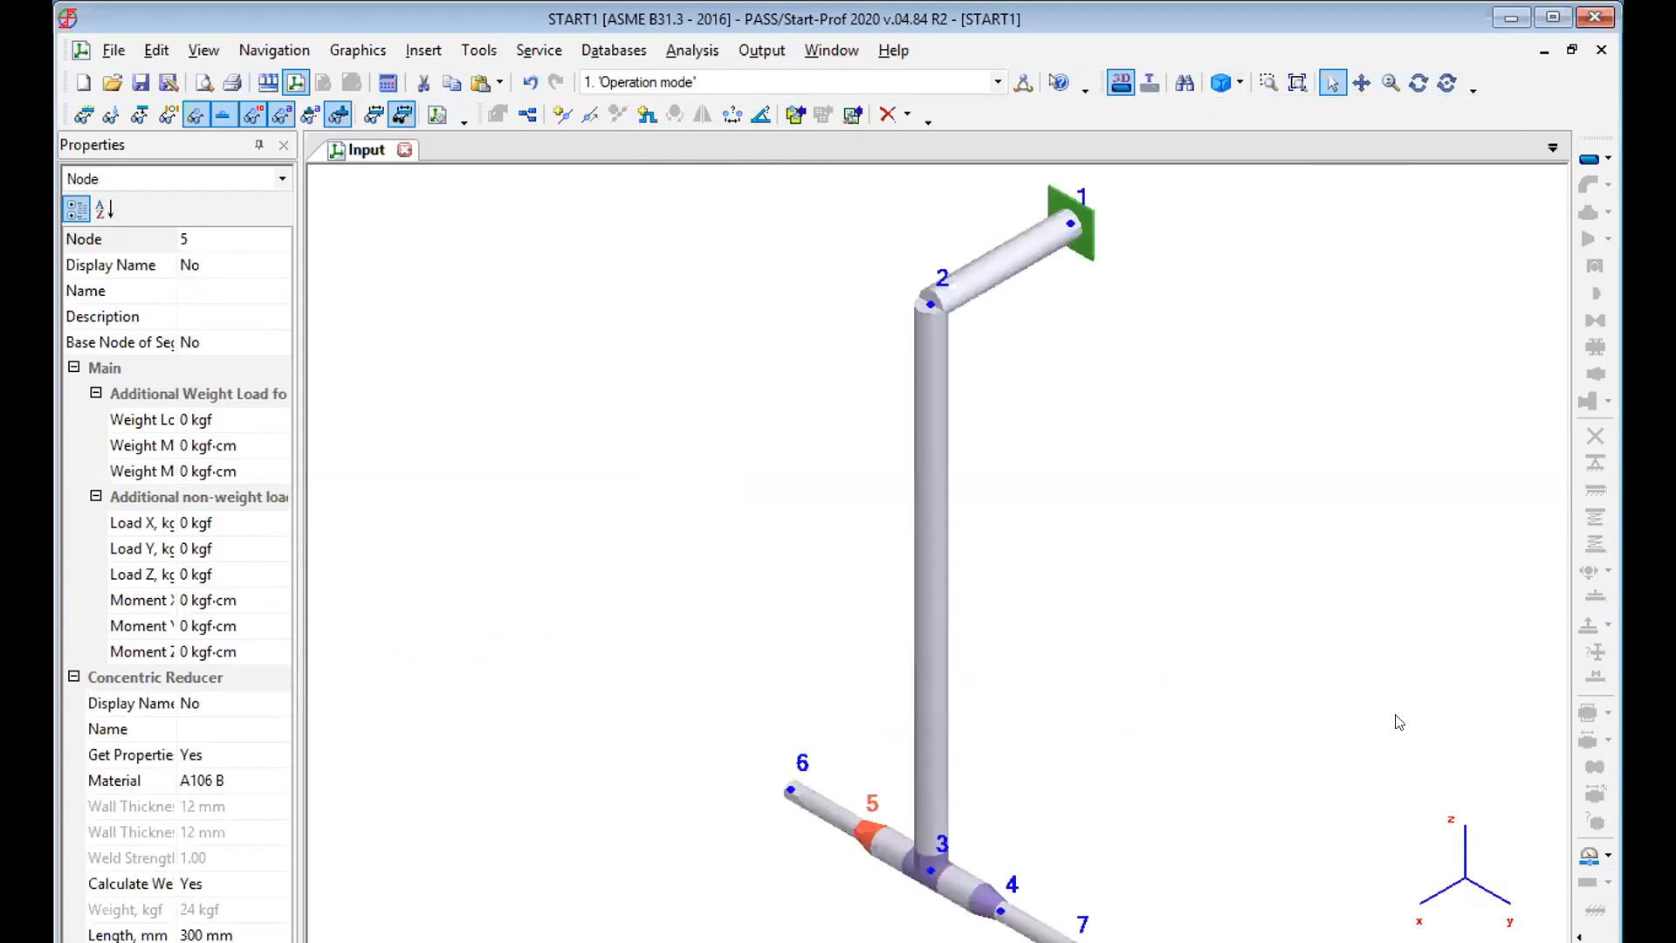
{"action": "left_click", "coordinate": [1268, 82]}
{"action": "left_click_drag", "start_coordinate": [670, 644], "coordinate": [1267, 941]}
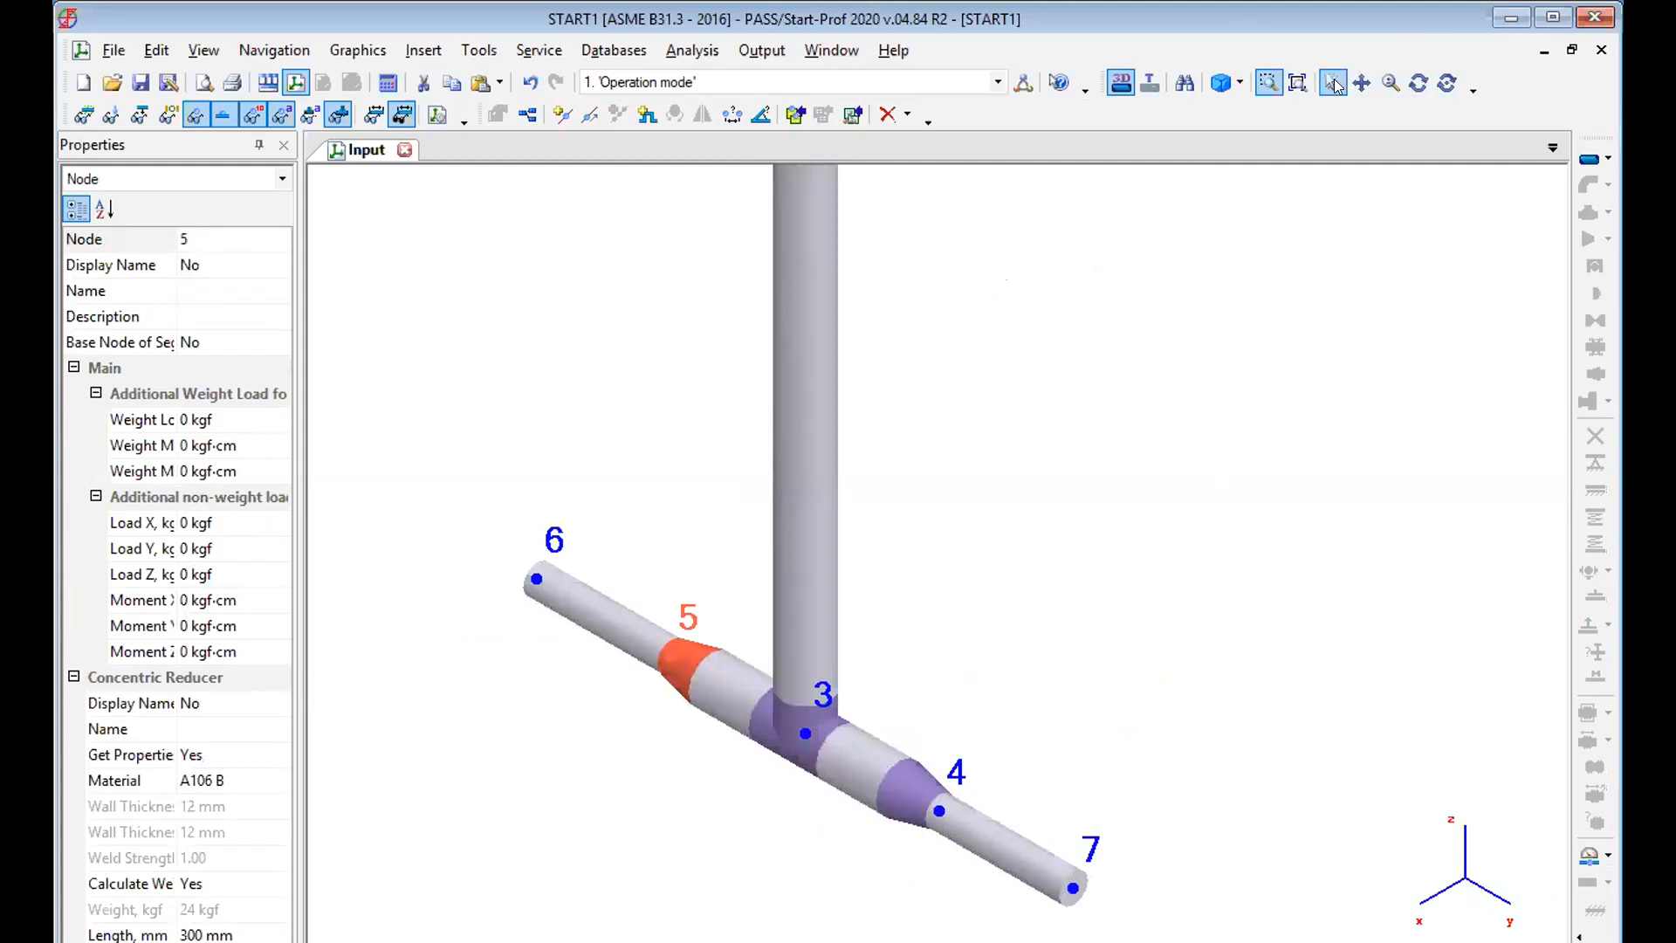
{"action": "left_click_drag", "start_coordinate": [1085, 625], "coordinate": [1105, 576]}
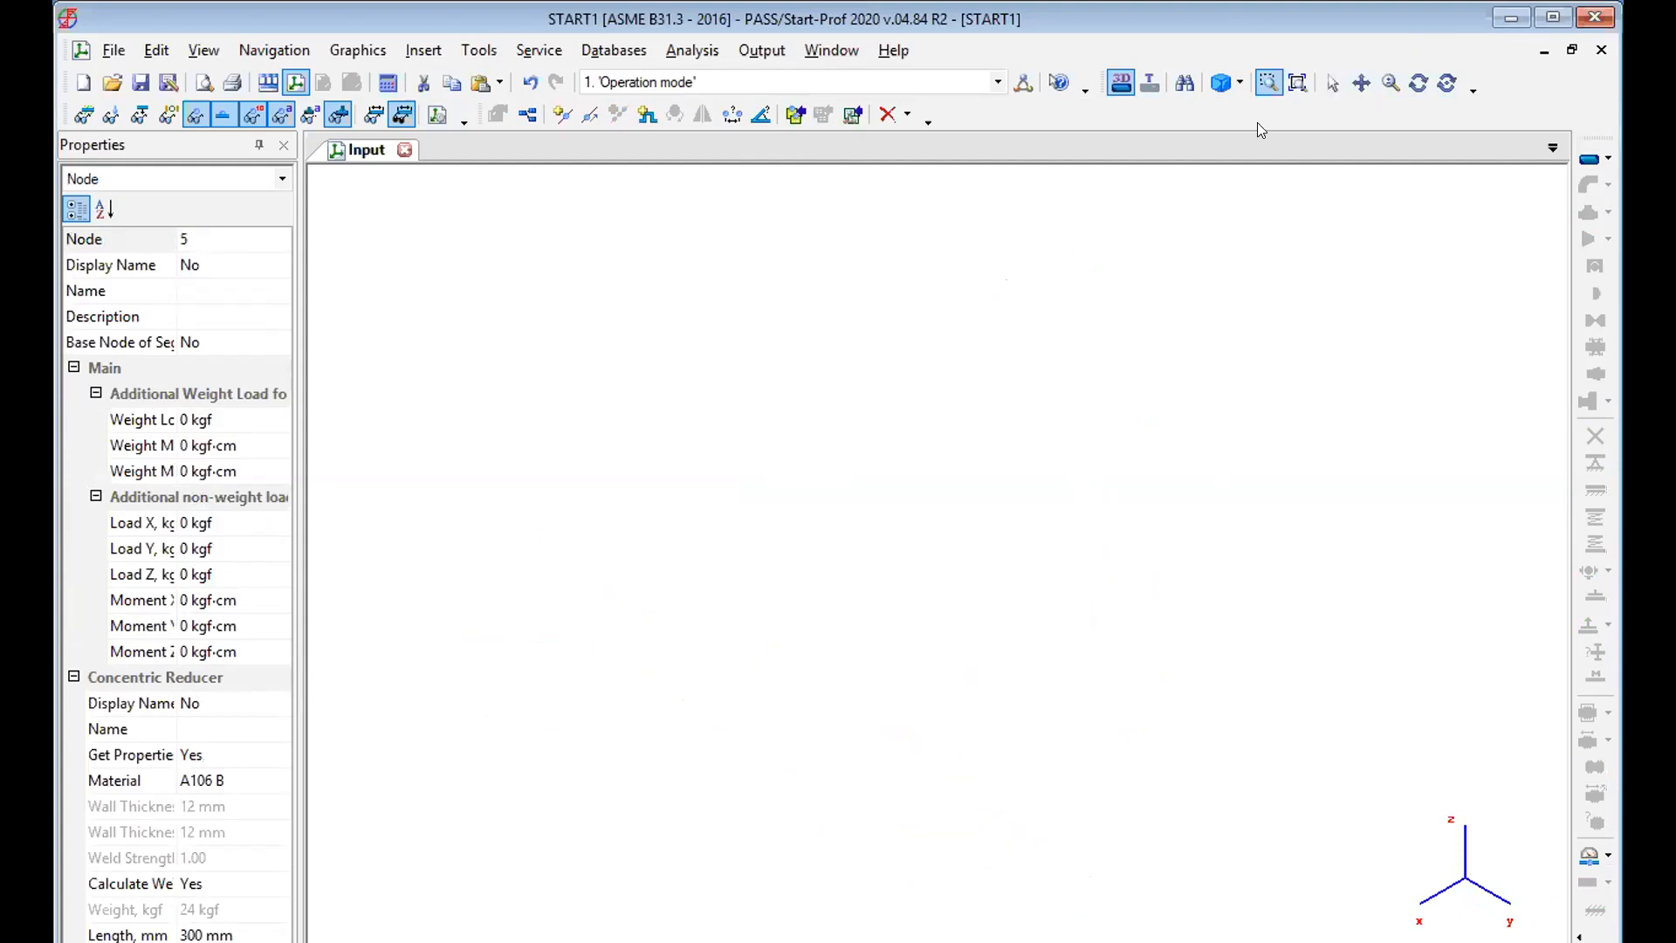
{"action": "left_click", "coordinate": [1298, 83]}
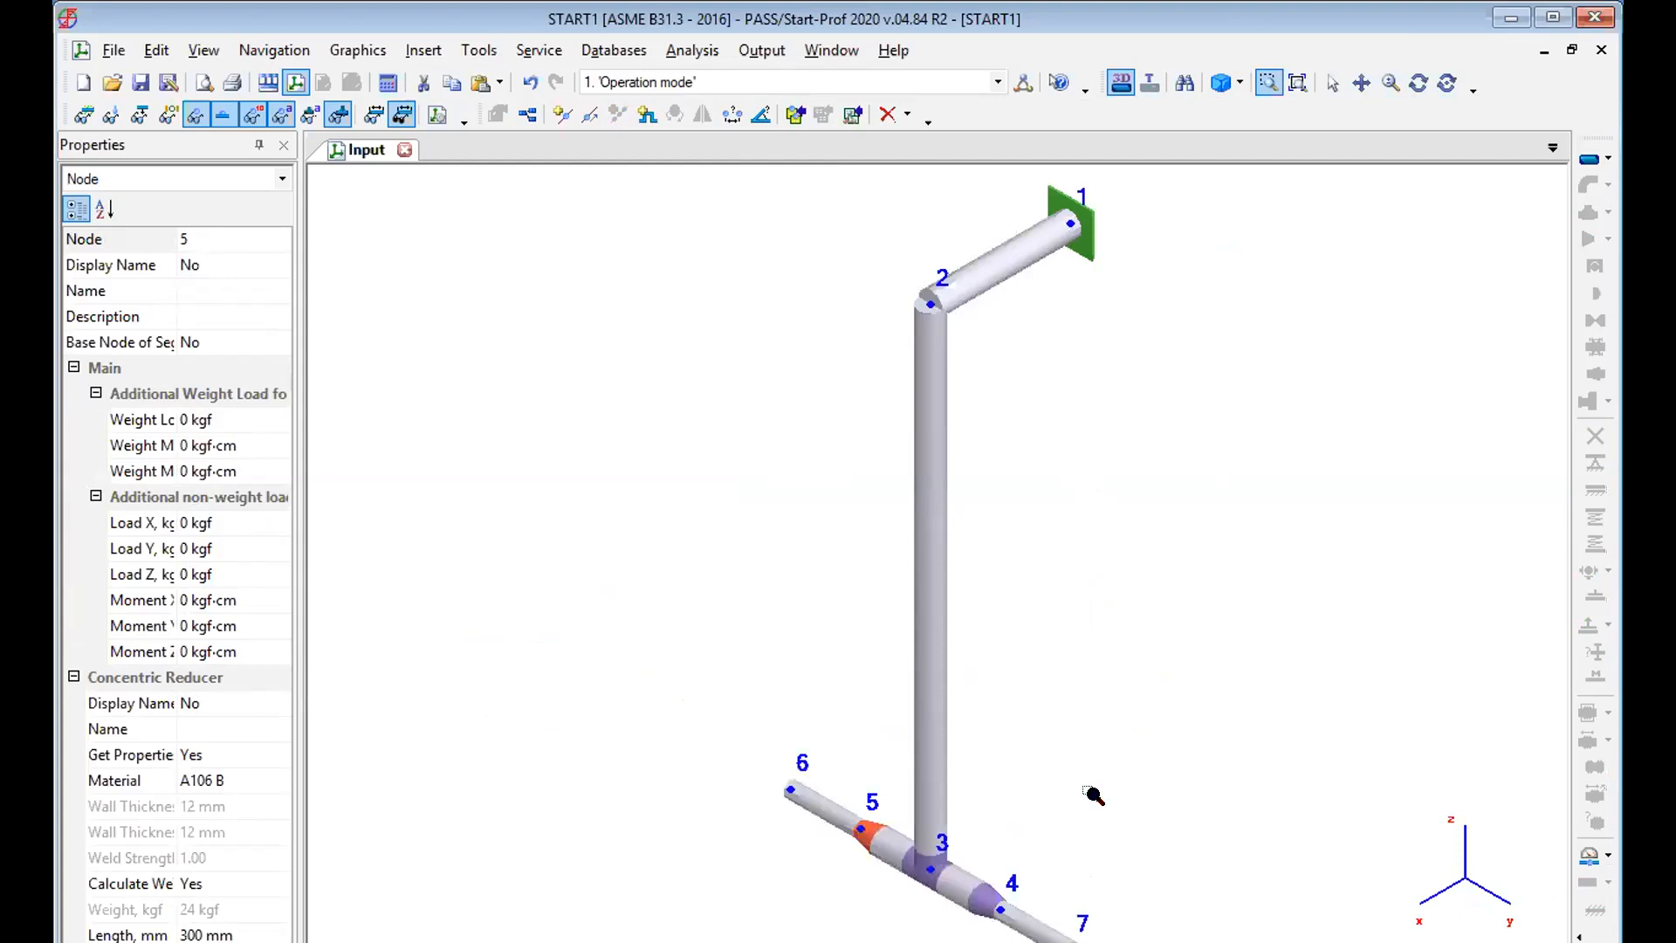
Create a pipe from node 7 to node 8 with a DX projection of 0.8 m and a DY projection of 0 m.
{"action": "left_click", "coordinate": [1360, 83]}
{"action": "left_click_drag", "start_coordinate": [1107, 684], "coordinate": [1093, 343]}
{"action": "key", "text": "Escape"}
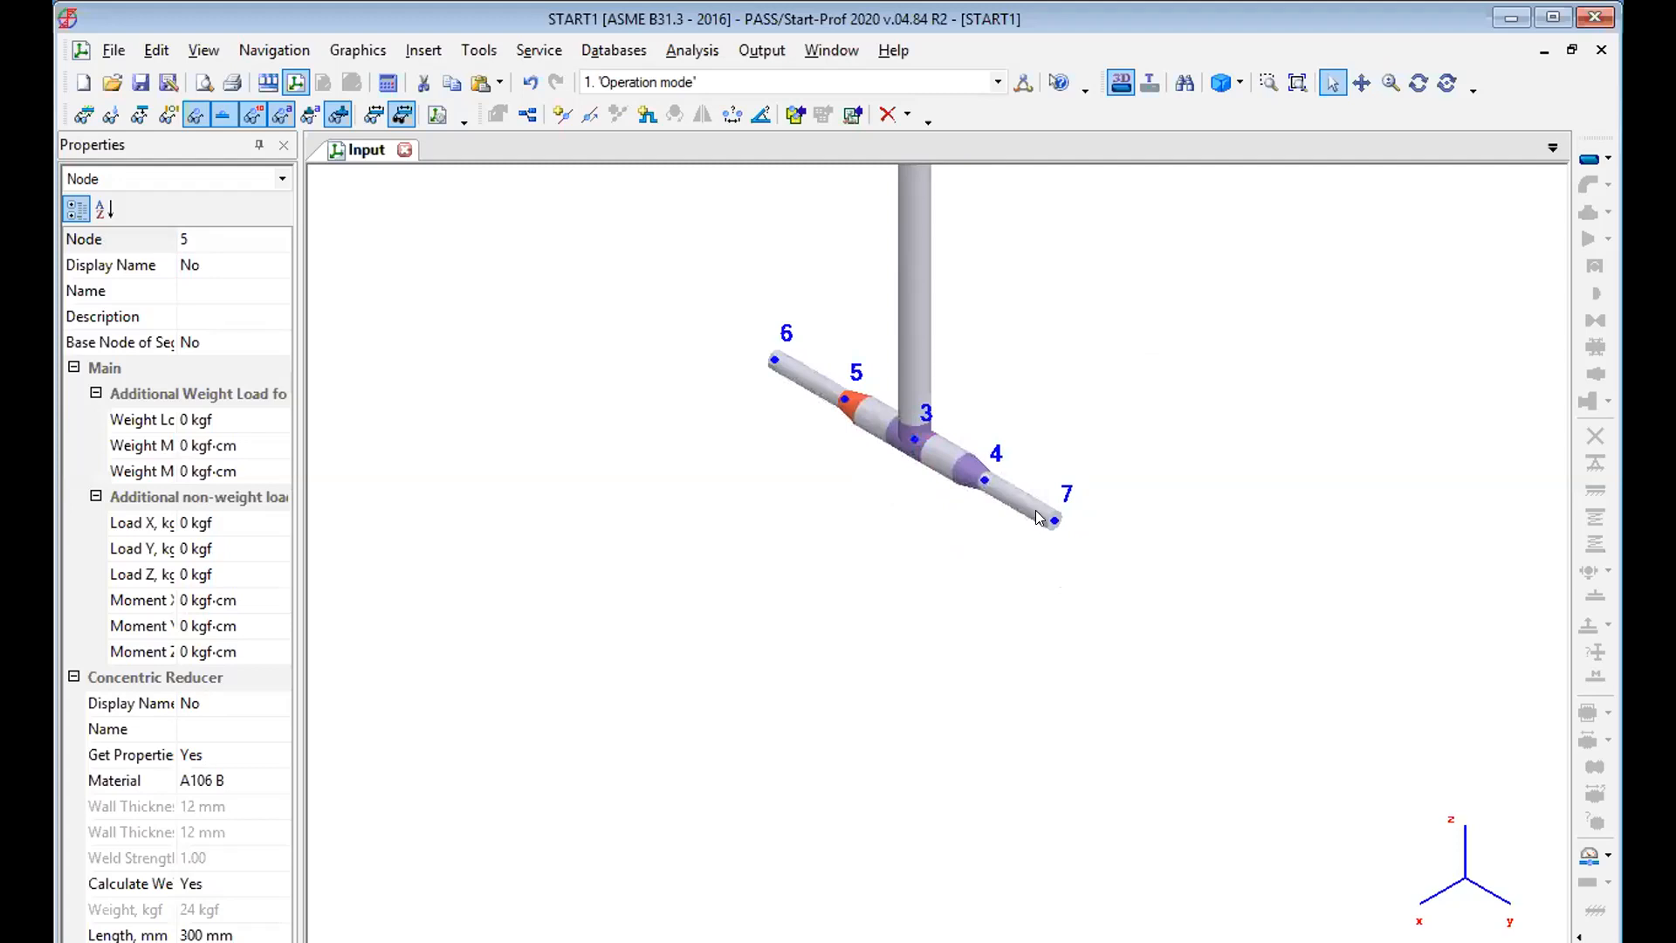
{"action": "left_click", "coordinate": [1054, 523]}
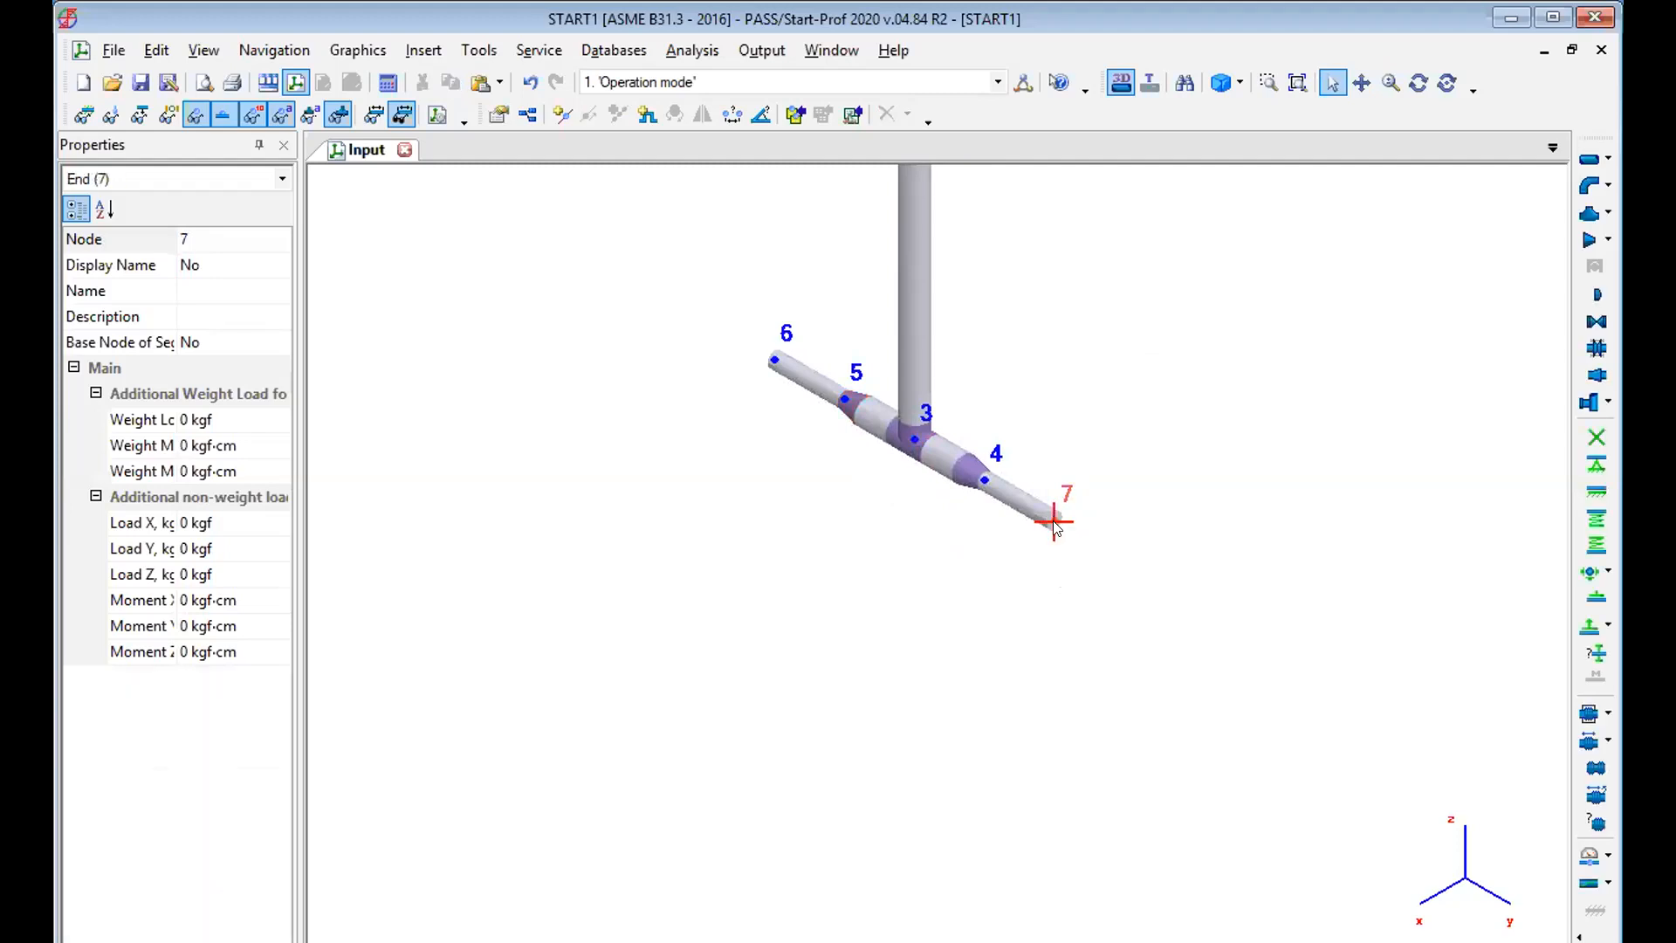
{"action": "left_click", "coordinate": [1590, 161]}
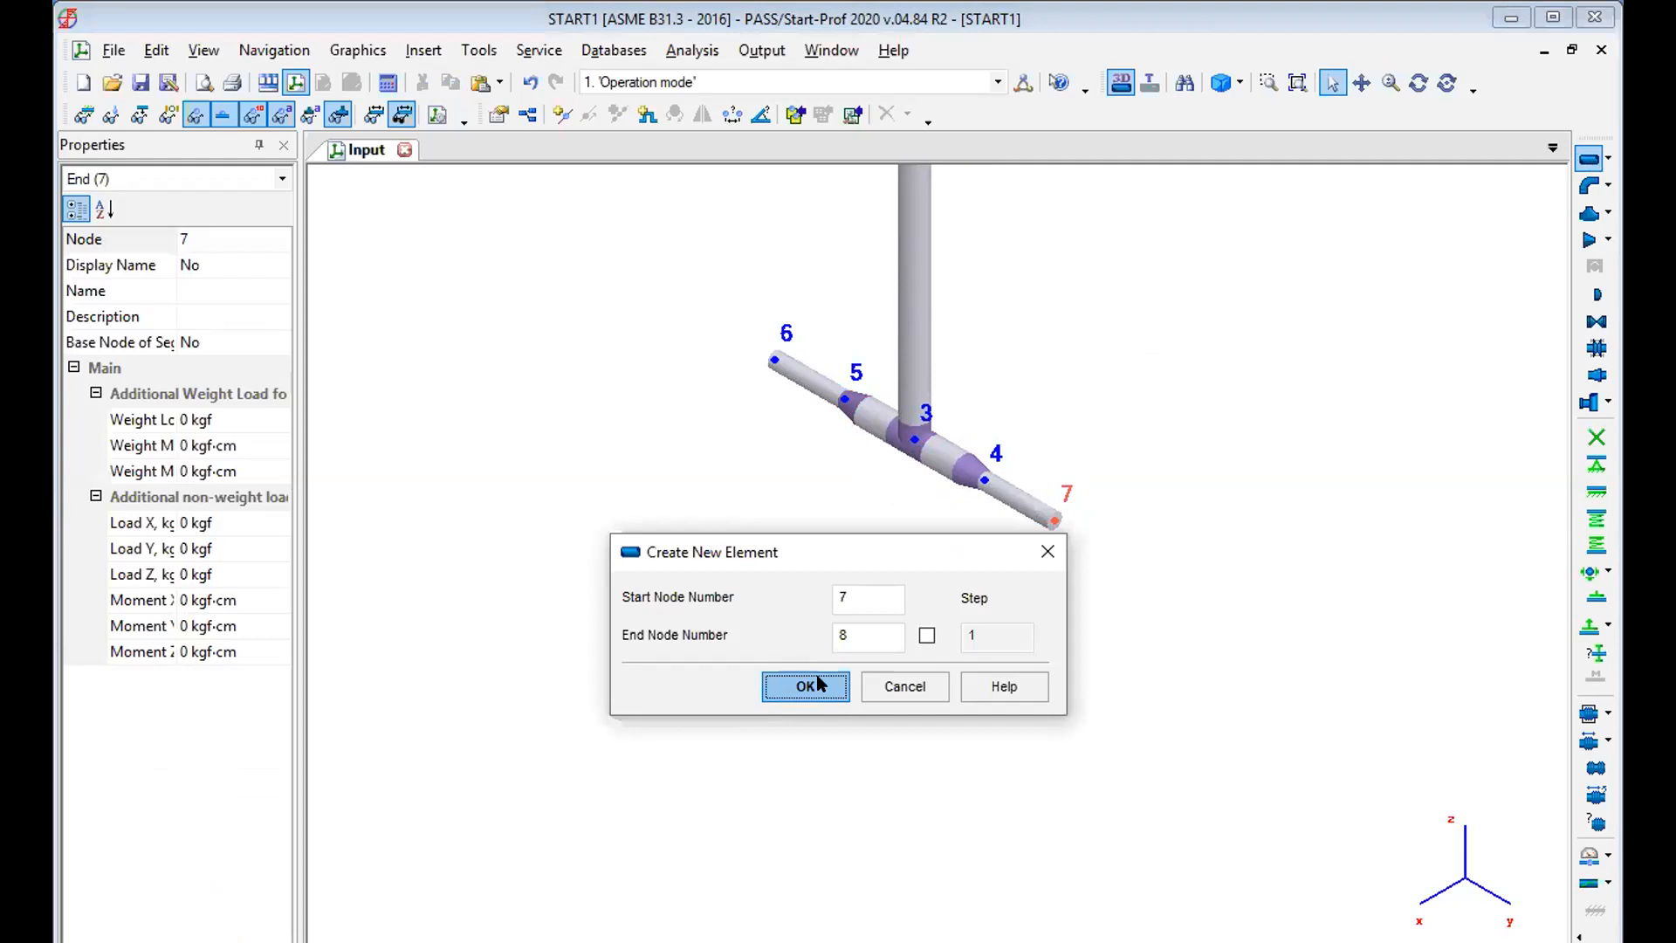
{"action": "left_click", "coordinate": [804, 685]}
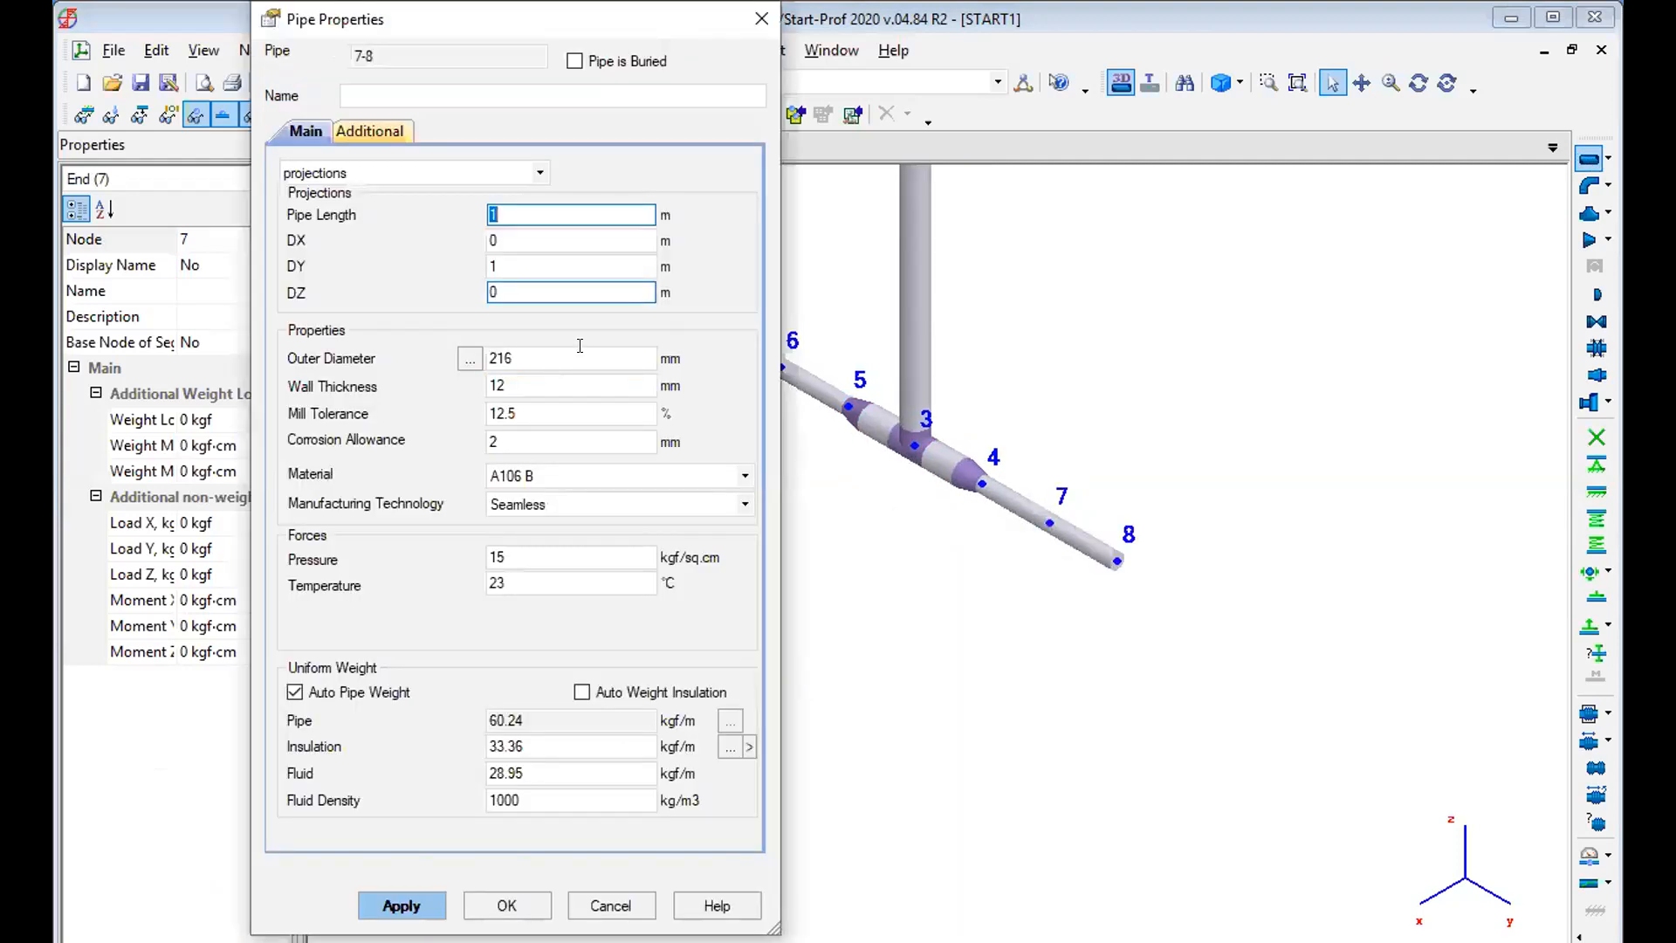
{"action": "left_click", "coordinate": [513, 256]}
{"action": "left_click", "coordinate": [522, 234]}
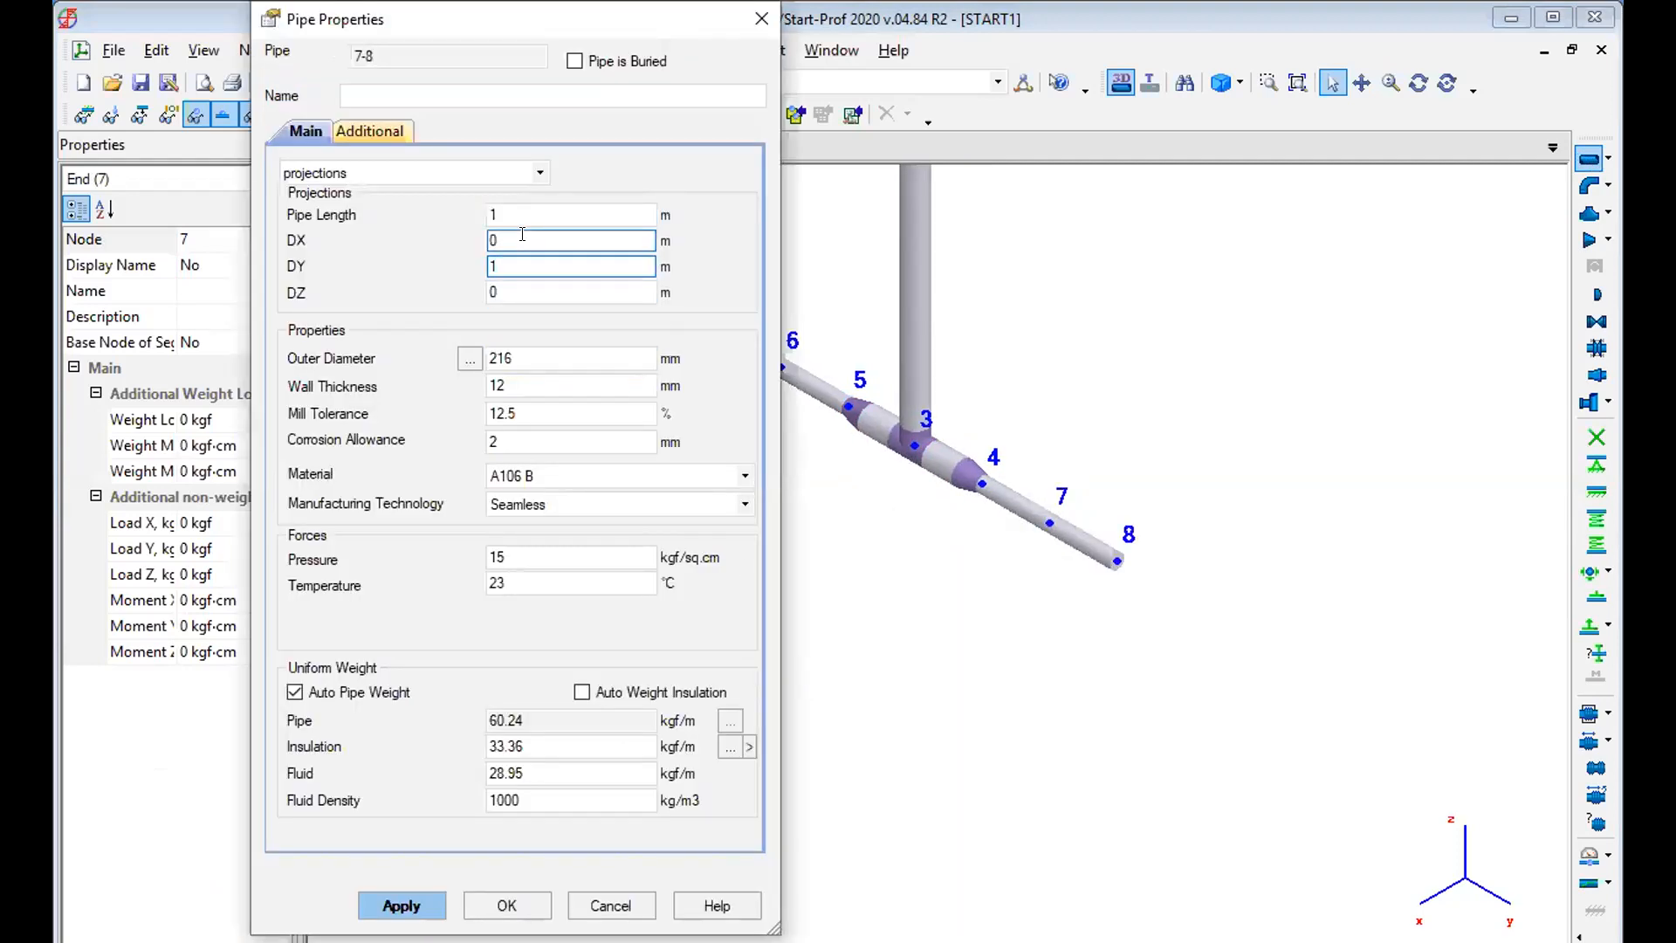
{"action": "key", "text": "BackSpace"}
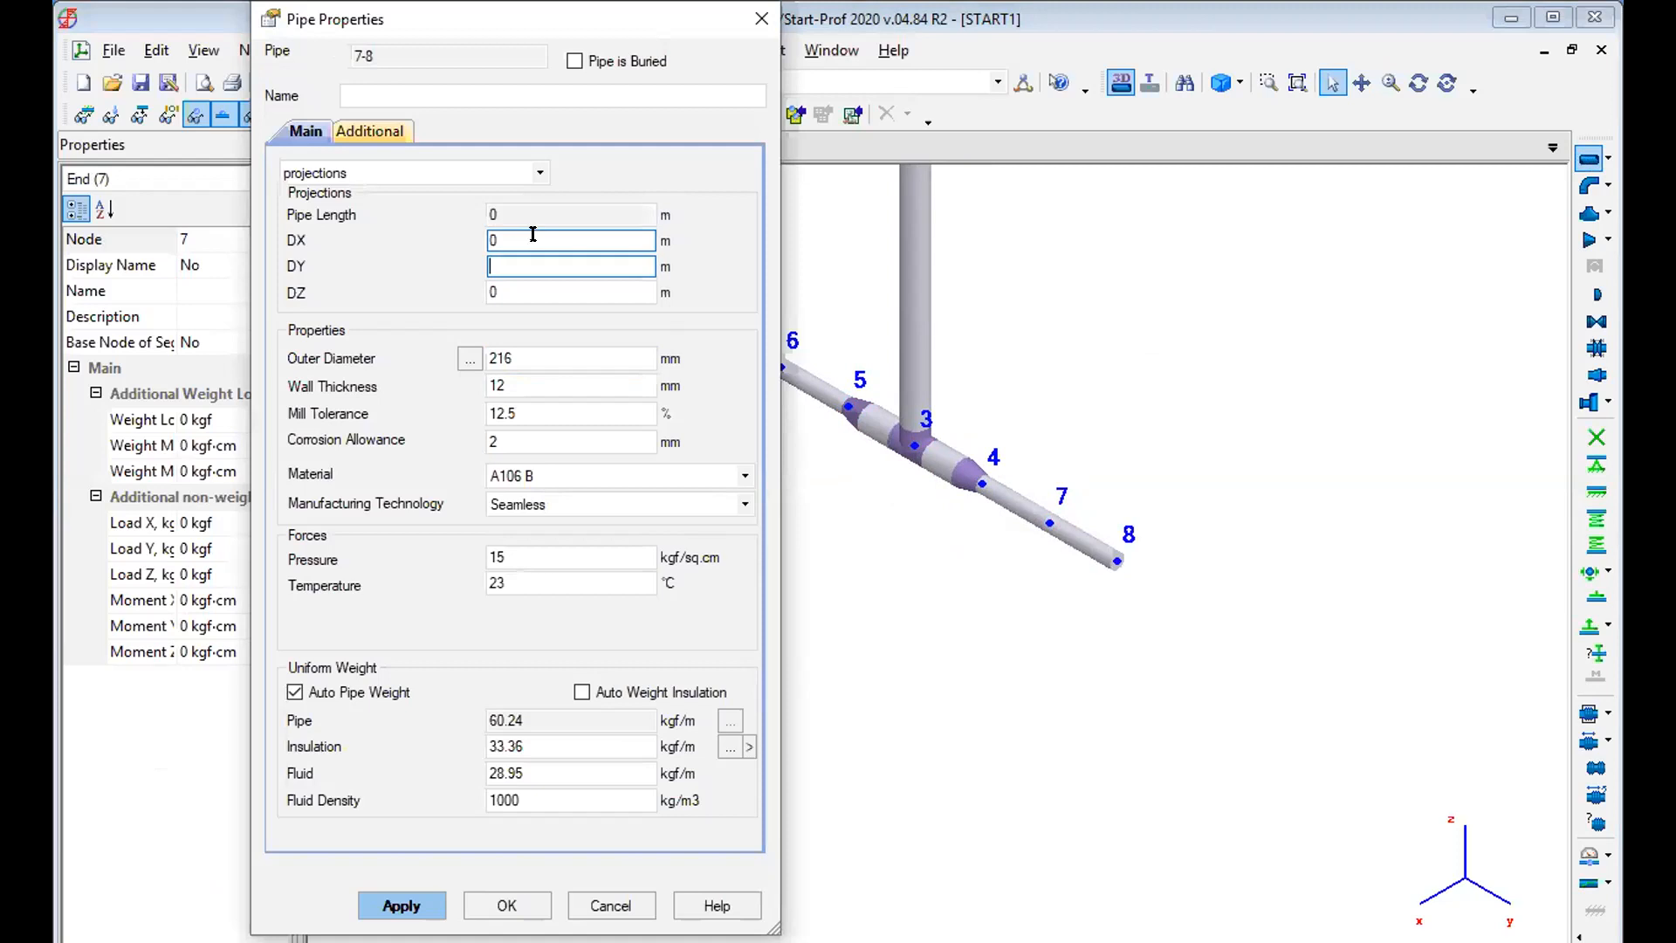
{"action": "type", "text": ".8"}
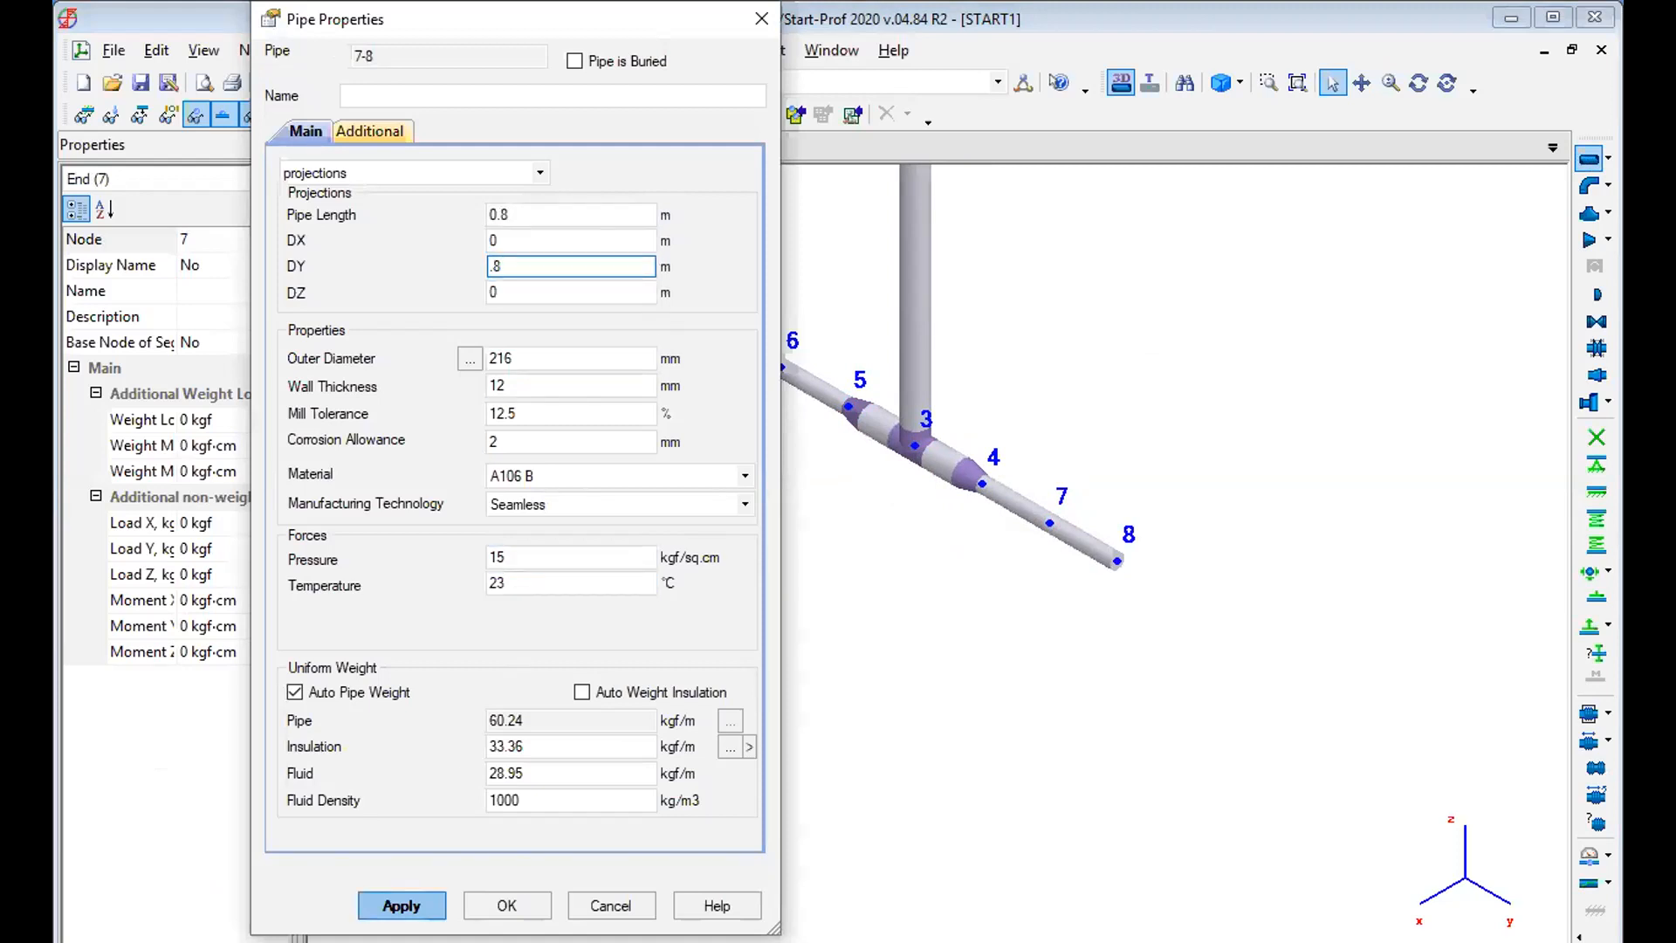
{"action": "key", "text": "BackSpace"}
{"action": "key", "text": "BackSpace"}
{"action": "left_click", "coordinate": [520, 237]}
{"action": "type", "text": ".8"}
{"action": "key", "text": "Return"}
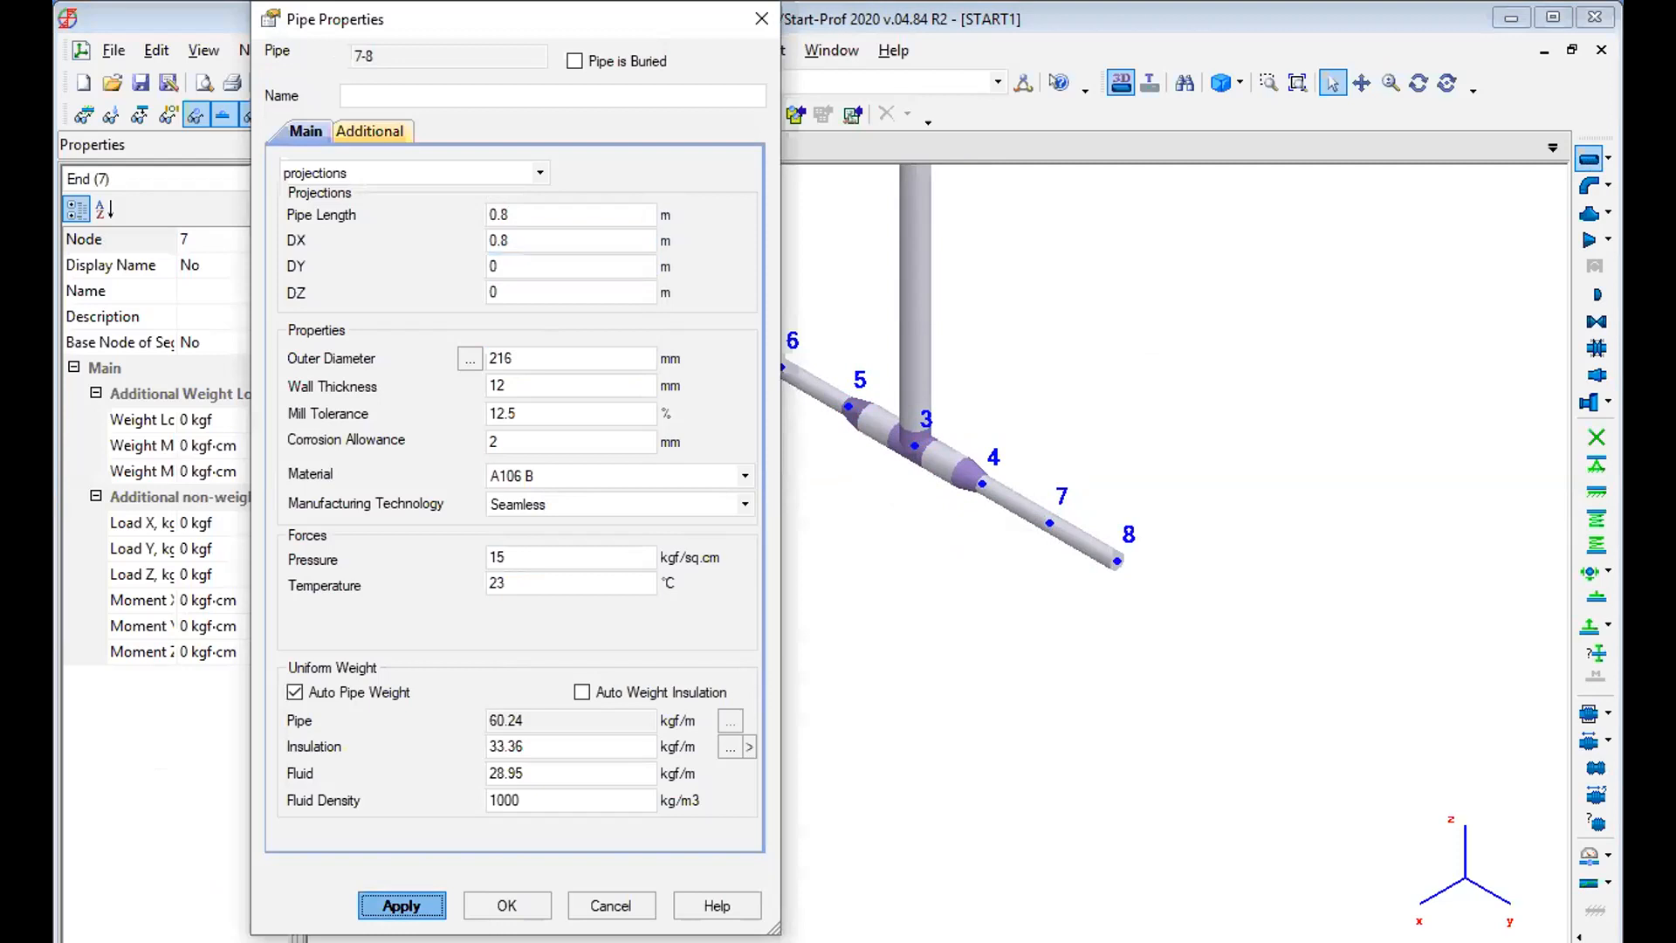
{"action": "left_click", "coordinate": [401, 905]}
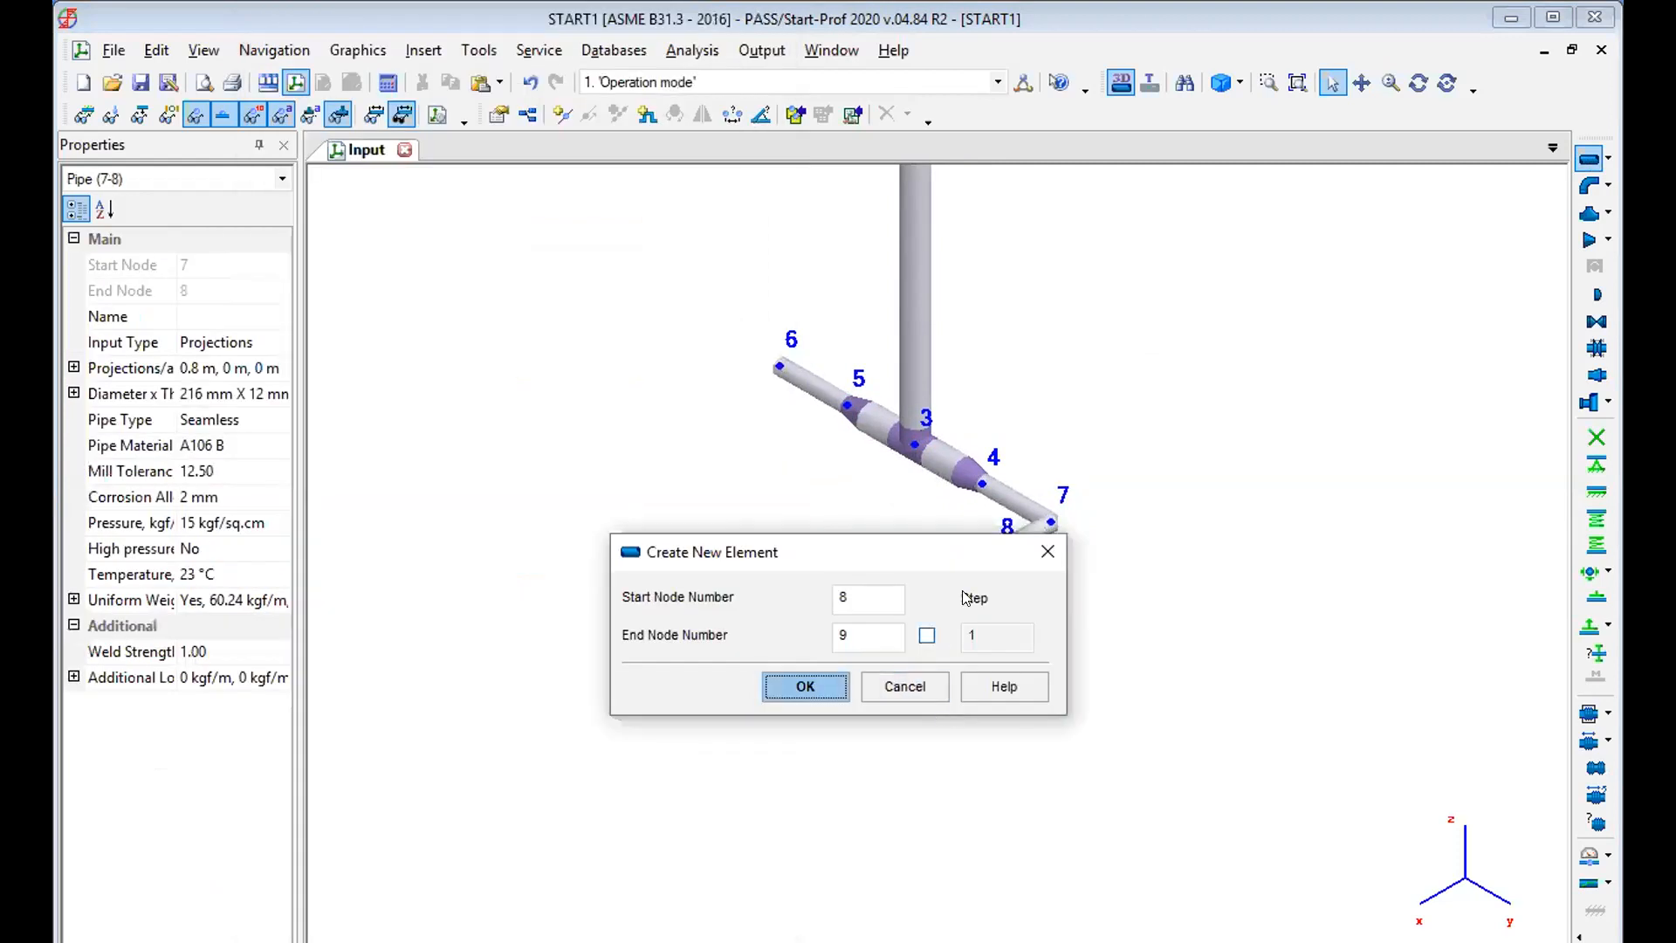
Create a pipe from node 8 to node 9 with a DX projection of 0.5 m.
{"action": "left_click_drag", "start_coordinate": [912, 547], "coordinate": [520, 451]}
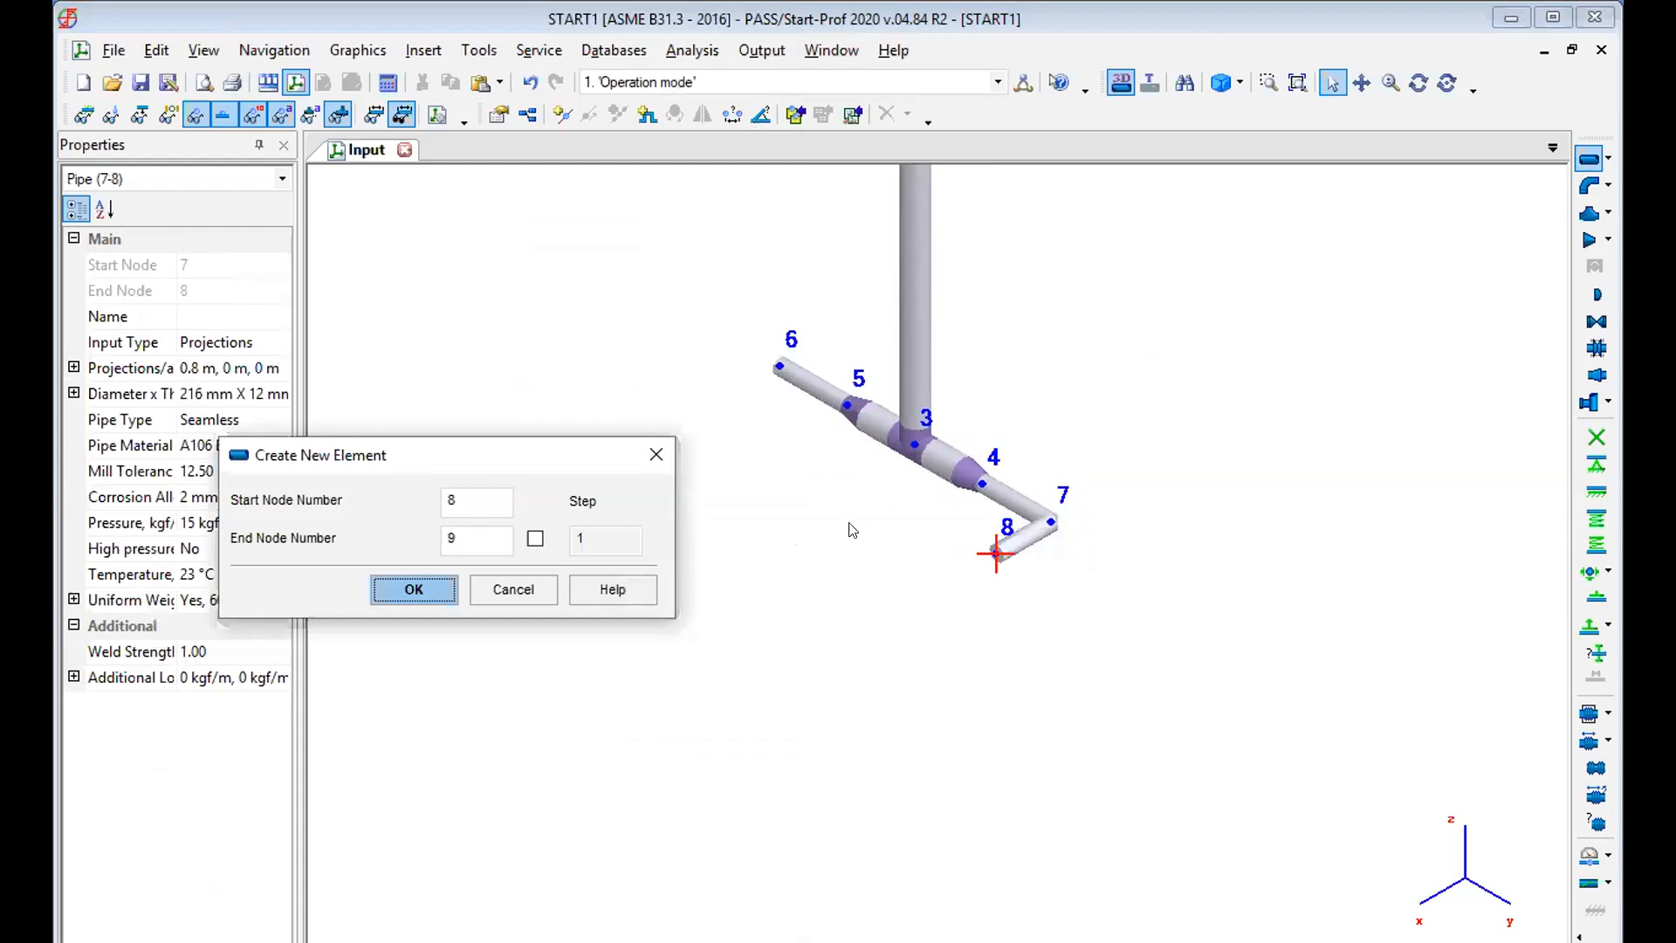
{"action": "left_click", "coordinate": [414, 590]}
{"action": "left_click", "coordinate": [543, 234]}
{"action": "key", "text": "BackSpace"}
{"action": "type", "text": "5"}
{"action": "left_click", "coordinate": [410, 902]}
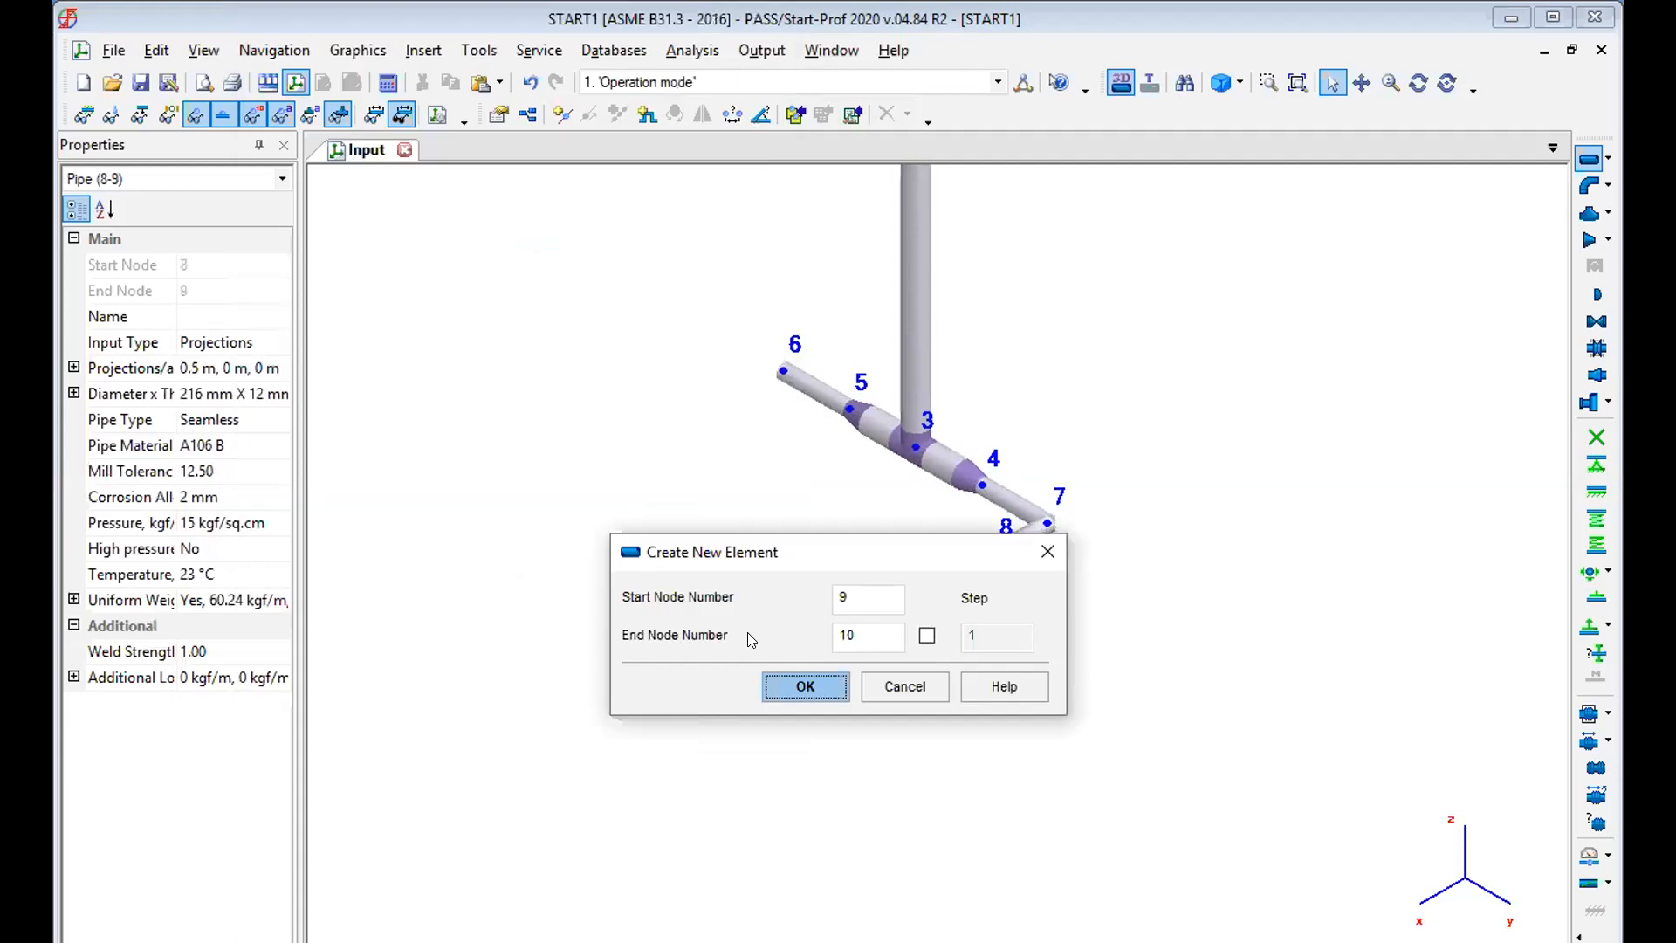
End the run at node 9 and place a fixed anchor there.
{"action": "left_click", "coordinate": [705, 633]}
{"action": "left_click", "coordinate": [937, 586]}
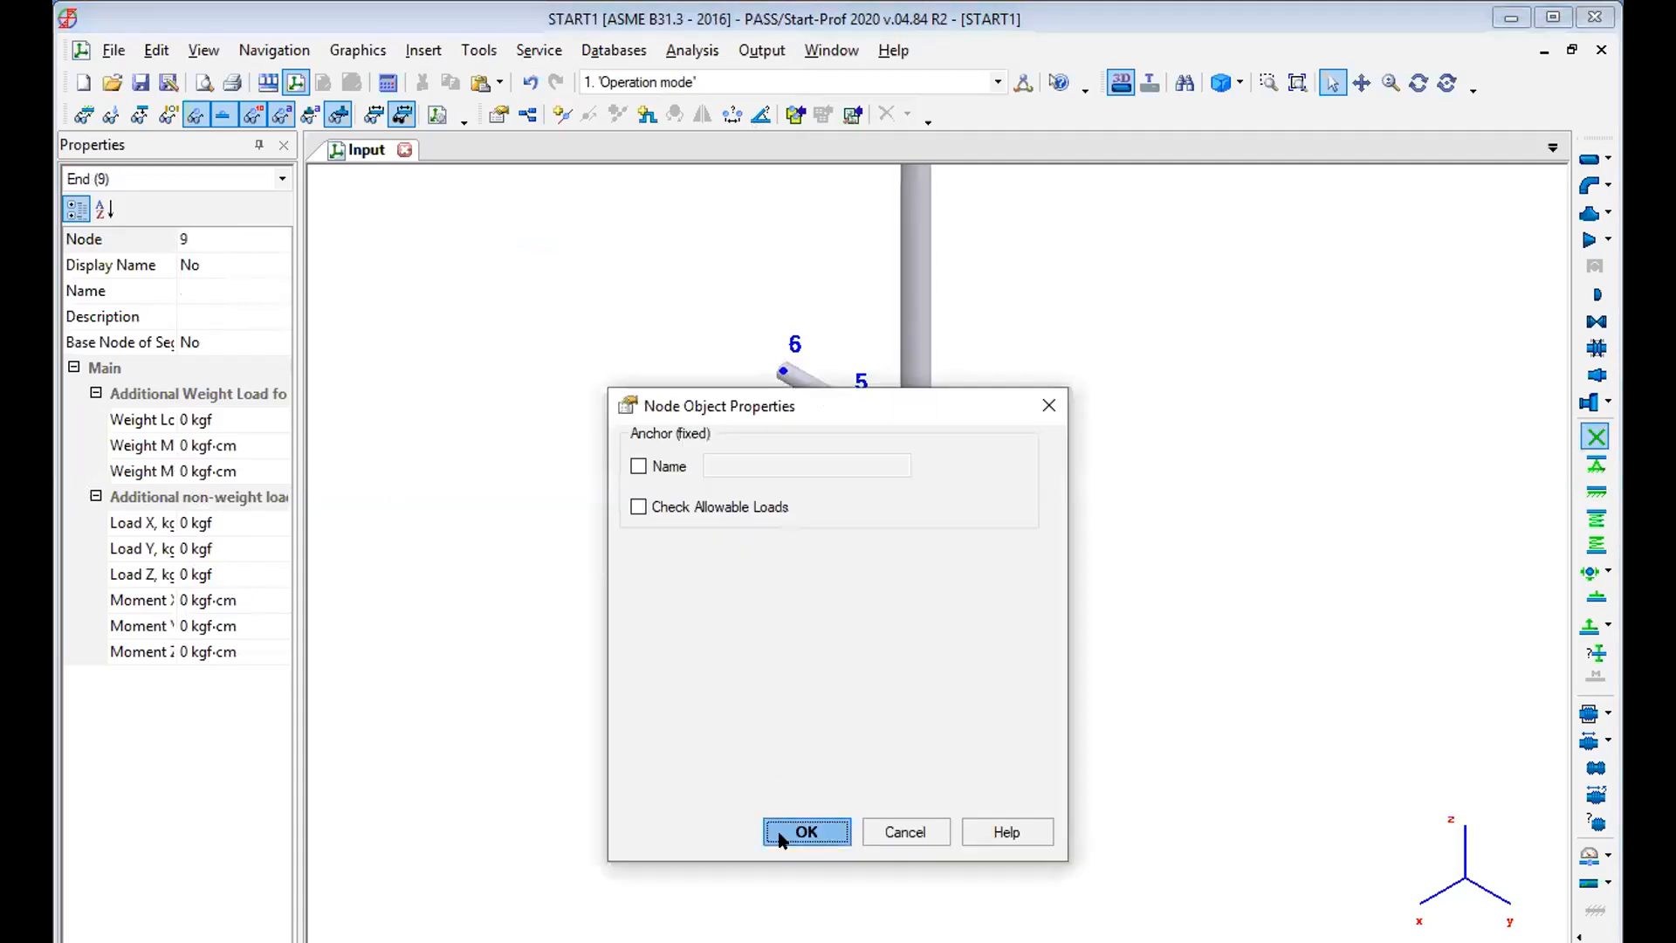
{"action": "left_click", "coordinate": [781, 833]}
Create a pipe from node 6 to node 10 with a DX projection of 0.8 m and a DY projection of 0 m.
{"action": "left_click", "coordinate": [781, 366]}
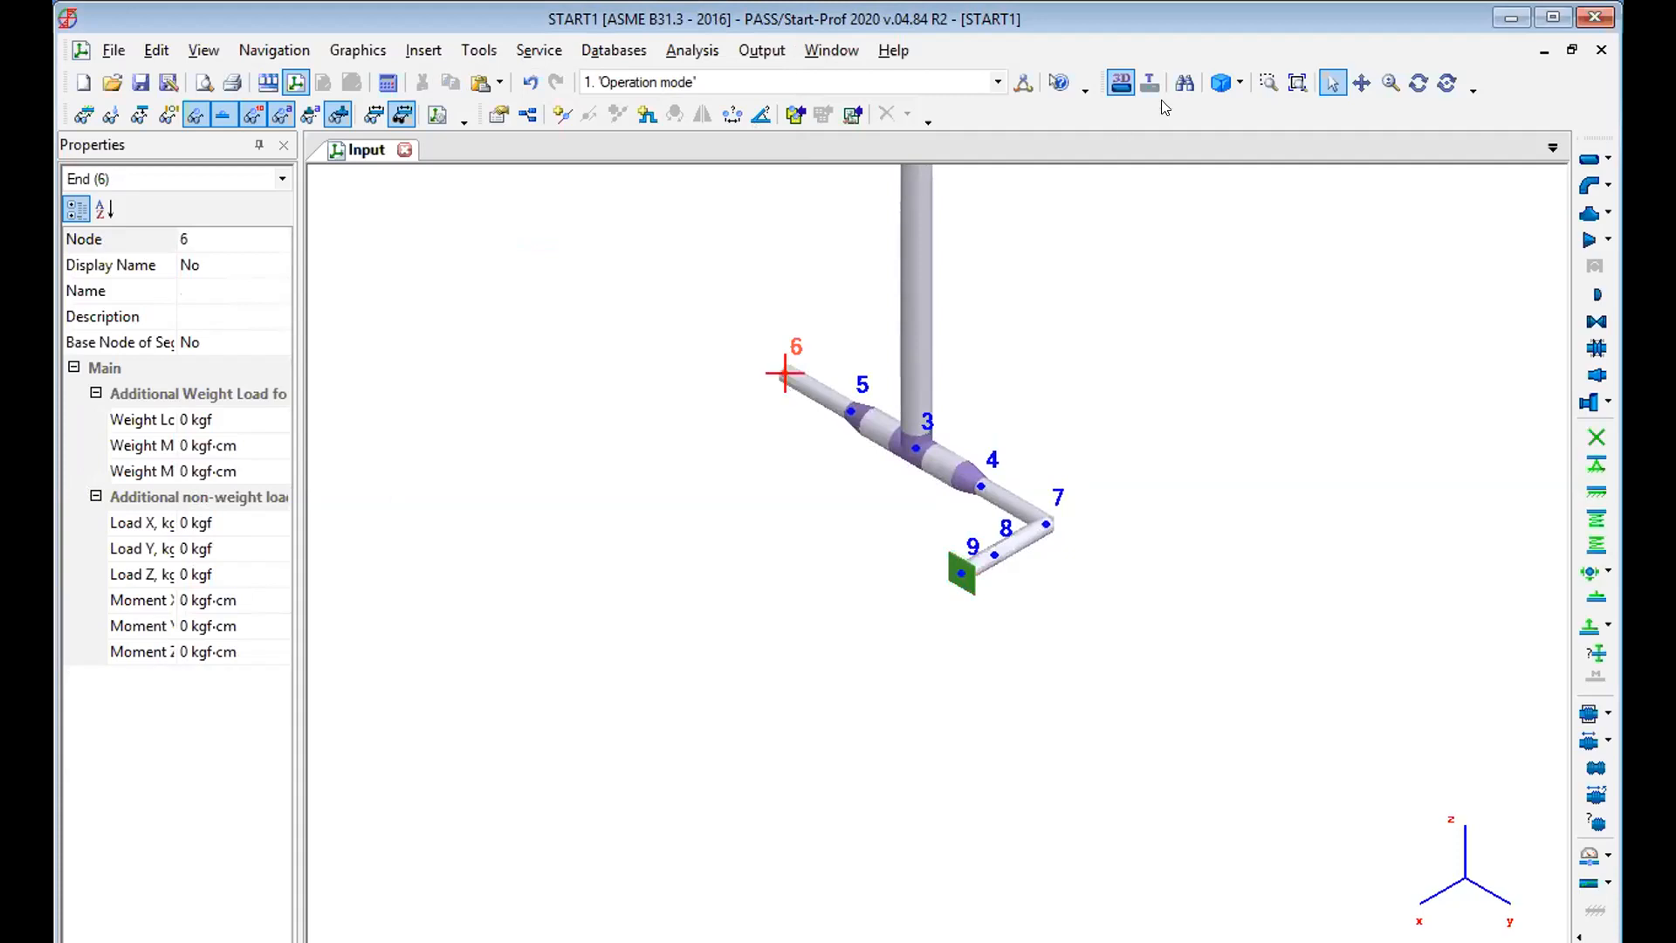
{"action": "left_click", "coordinate": [1590, 155]}
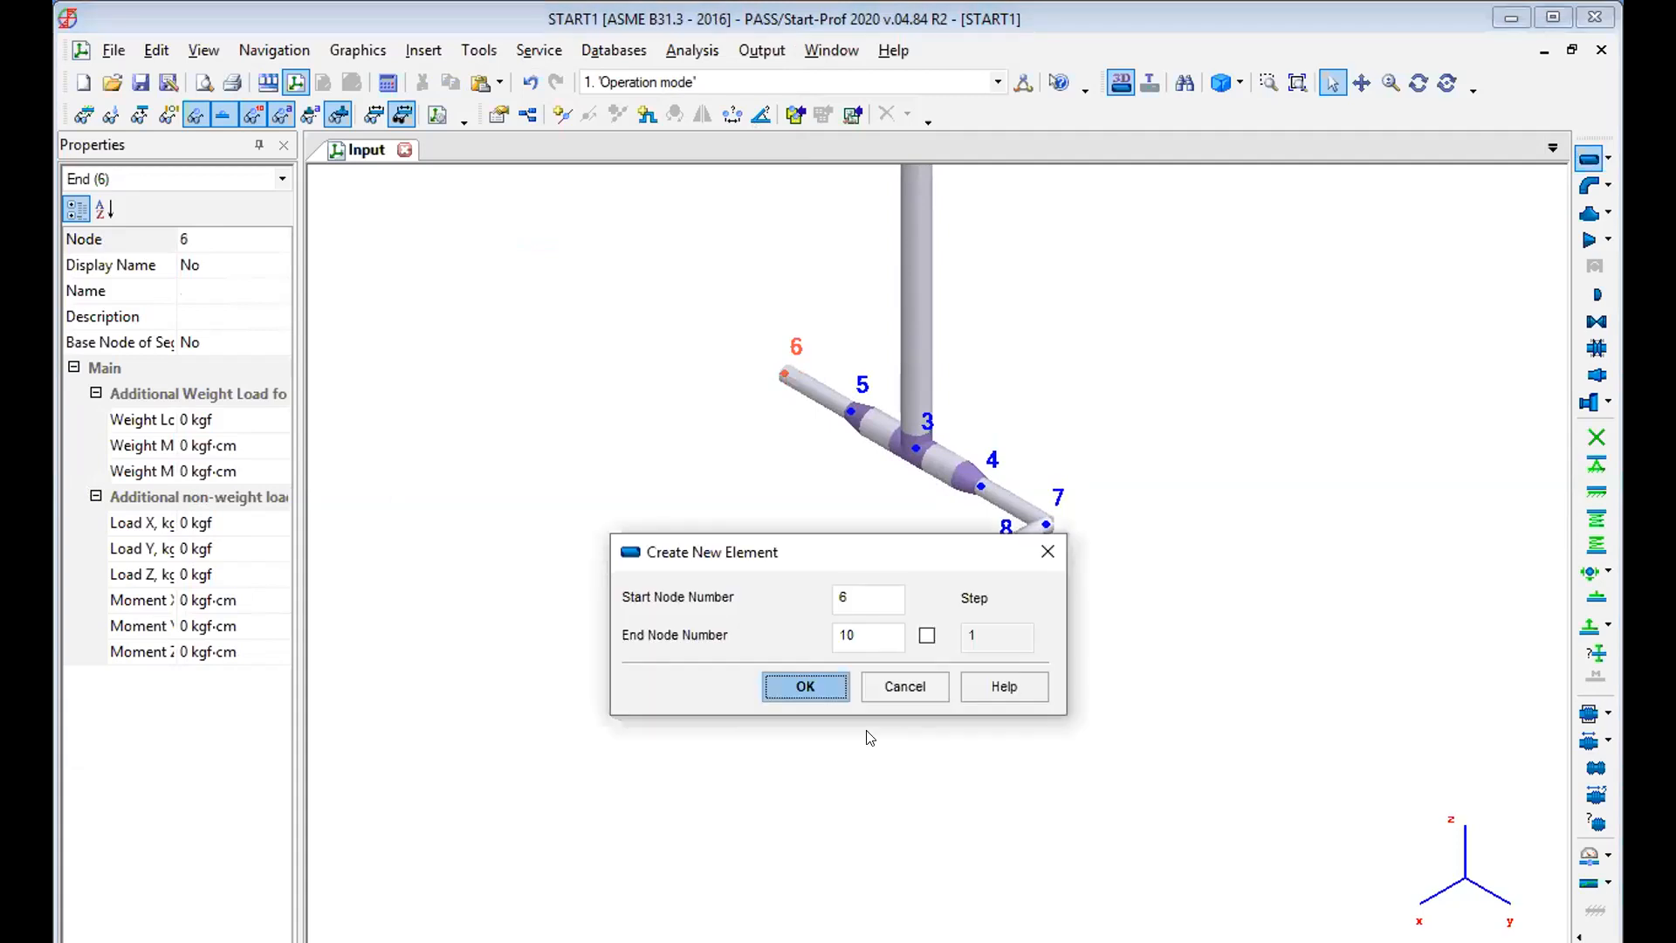
{"action": "left_click", "coordinate": [801, 687]}
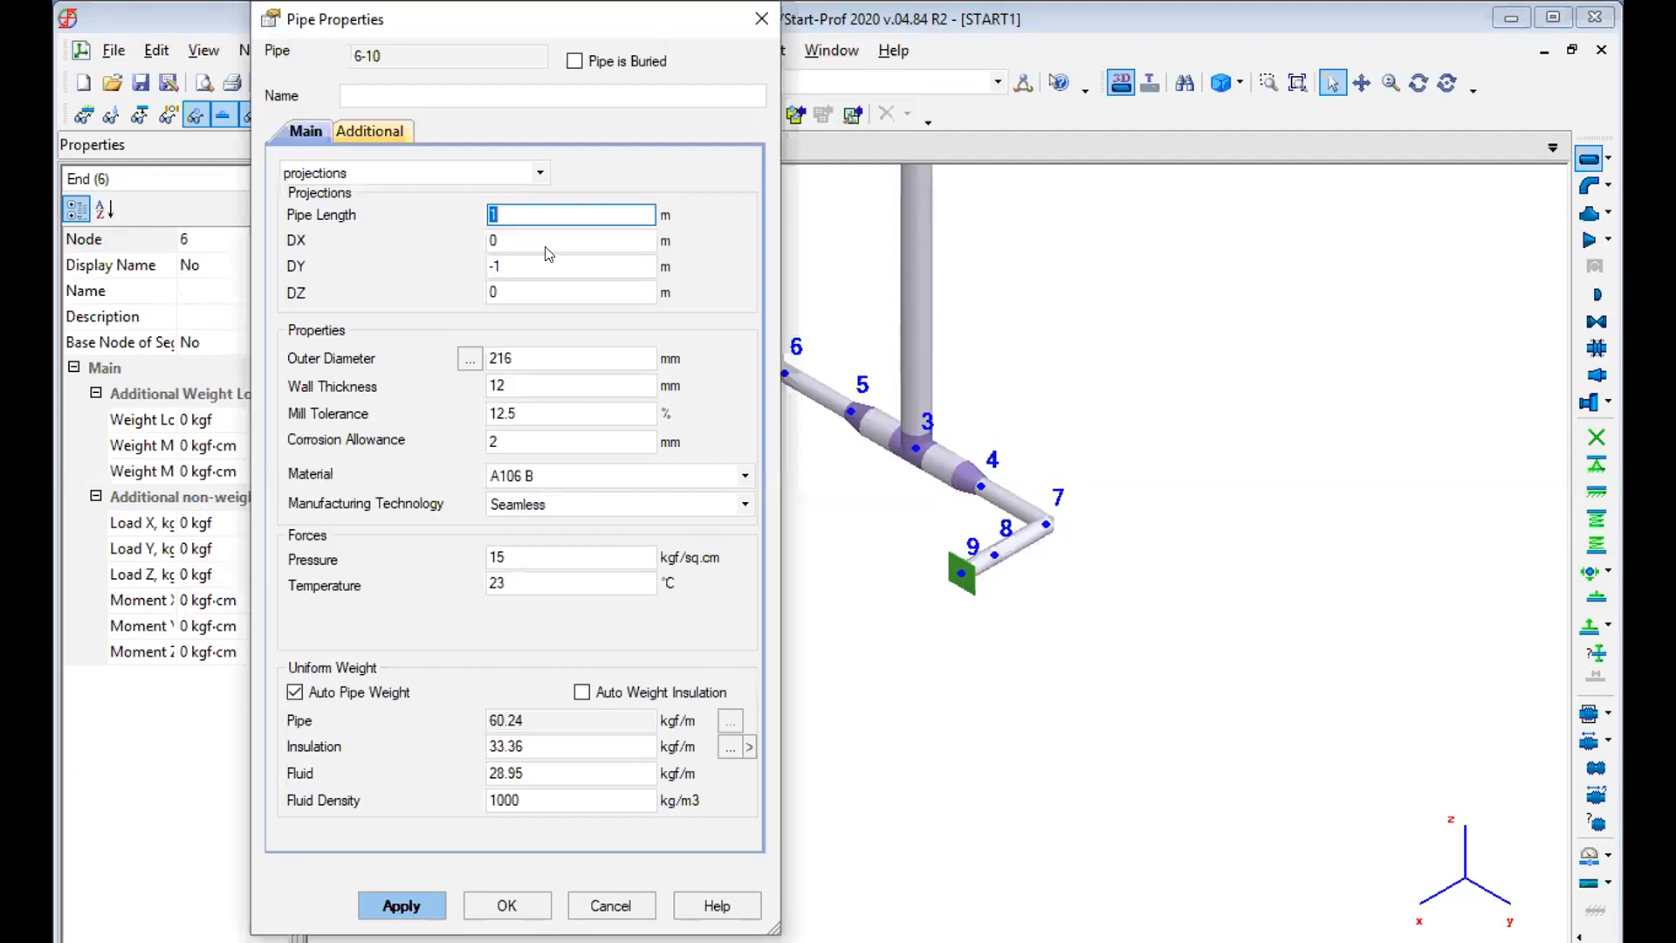
{"action": "left_click", "coordinate": [537, 232]}
{"action": "type", "text": ".8"}
{"action": "key", "text": "Tab"}
{"action": "key", "text": "BackSpace"}
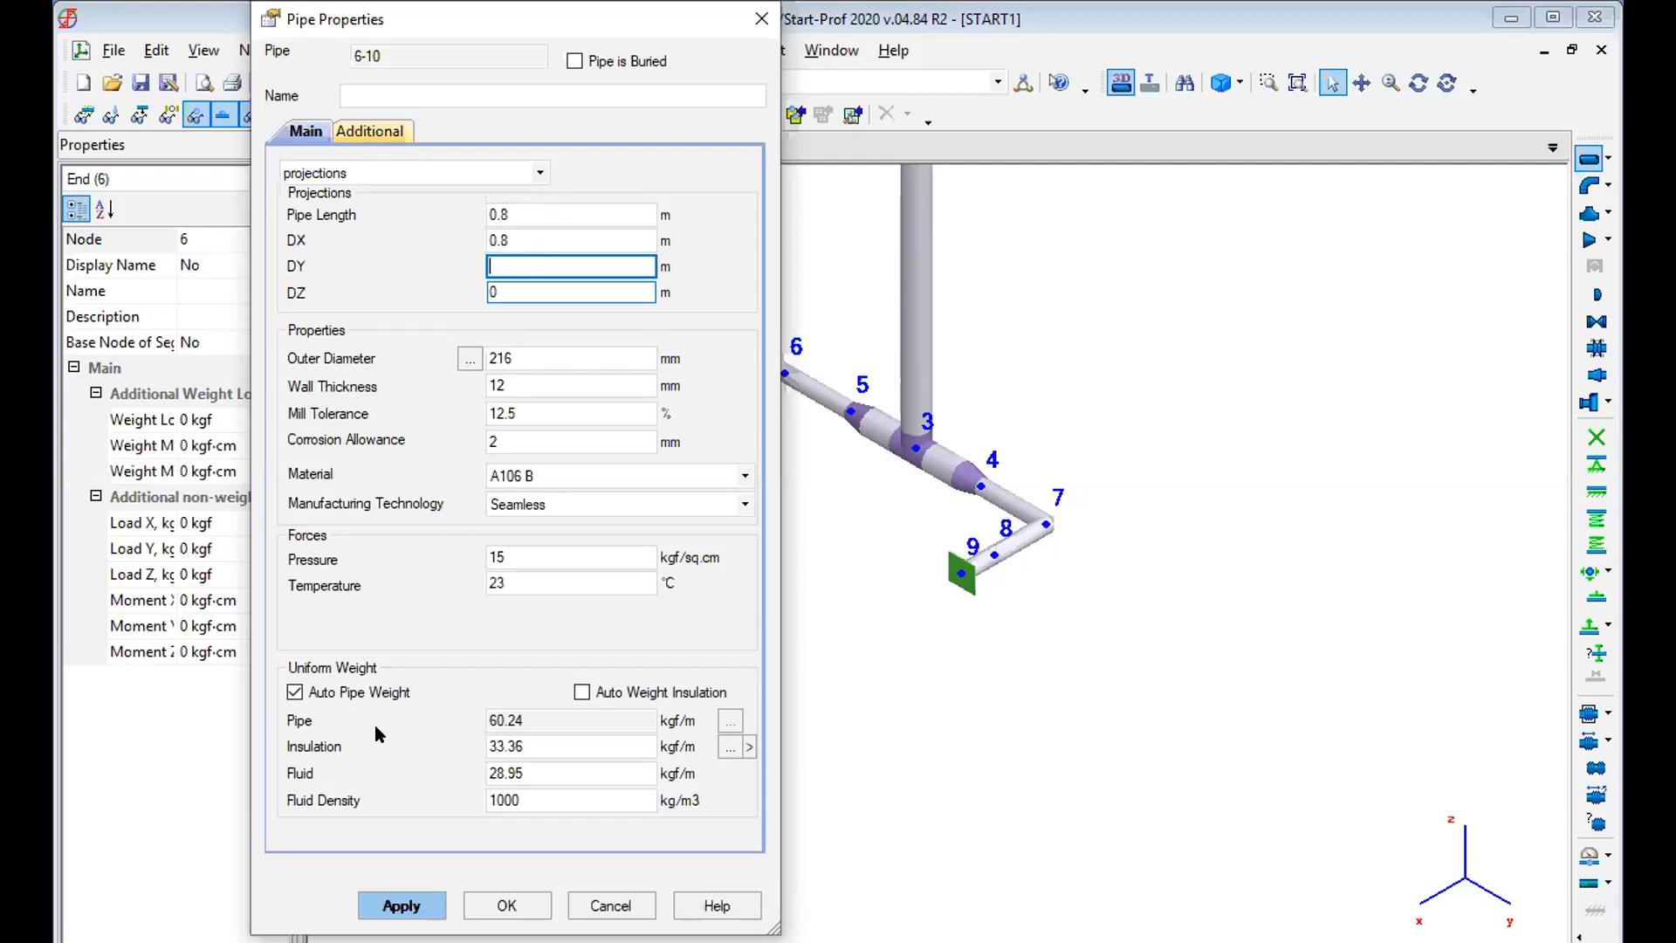
{"action": "left_click", "coordinate": [392, 901]}
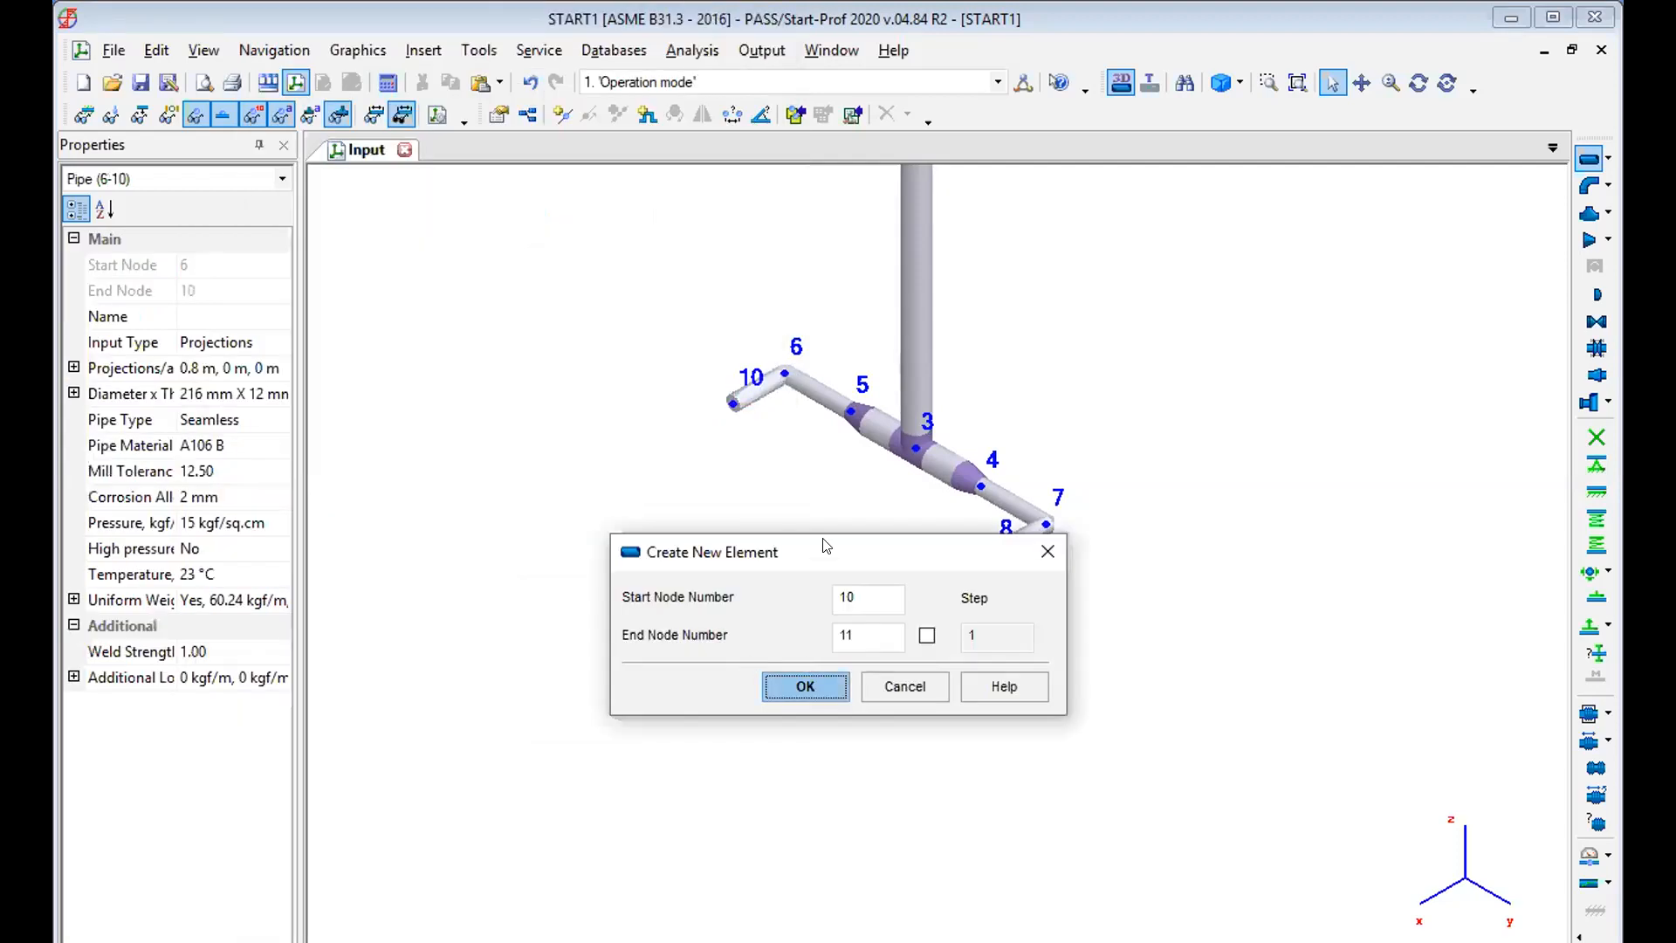
Create a pipe from node 10 to node 11 with a DX projection of 0.5 m and place a fixed anchor at node 11.
{"action": "left_click_drag", "start_coordinate": [823, 542], "coordinate": [413, 476]}
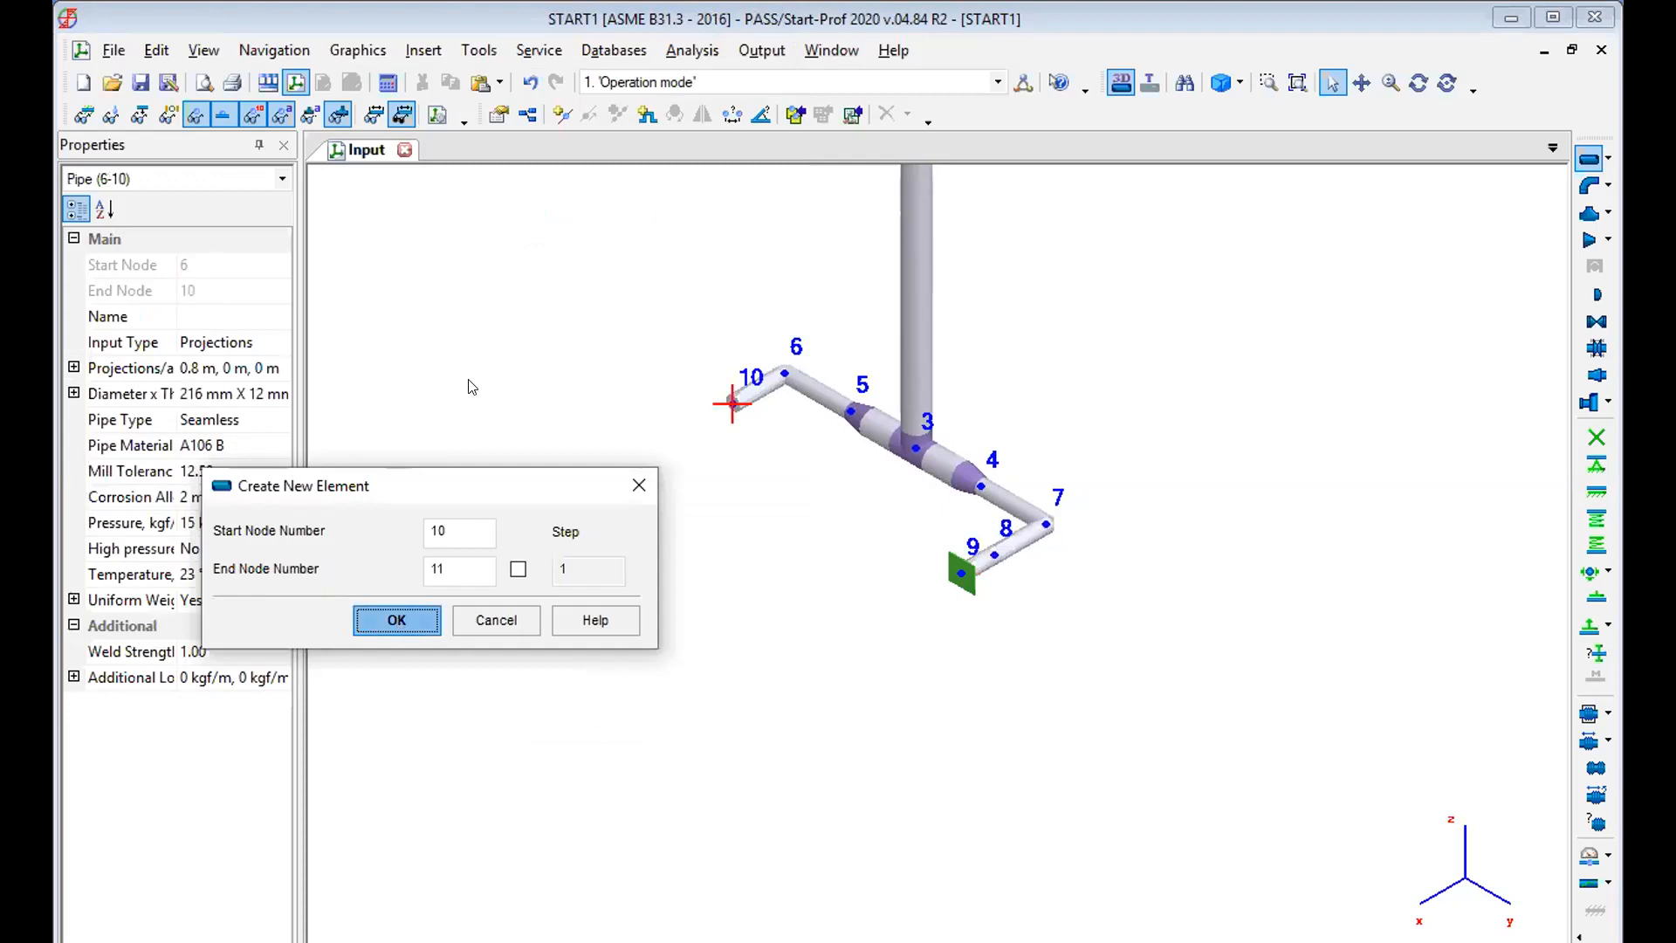
{"action": "left_click", "coordinate": [397, 619]}
{"action": "type", "text": "0.5"}
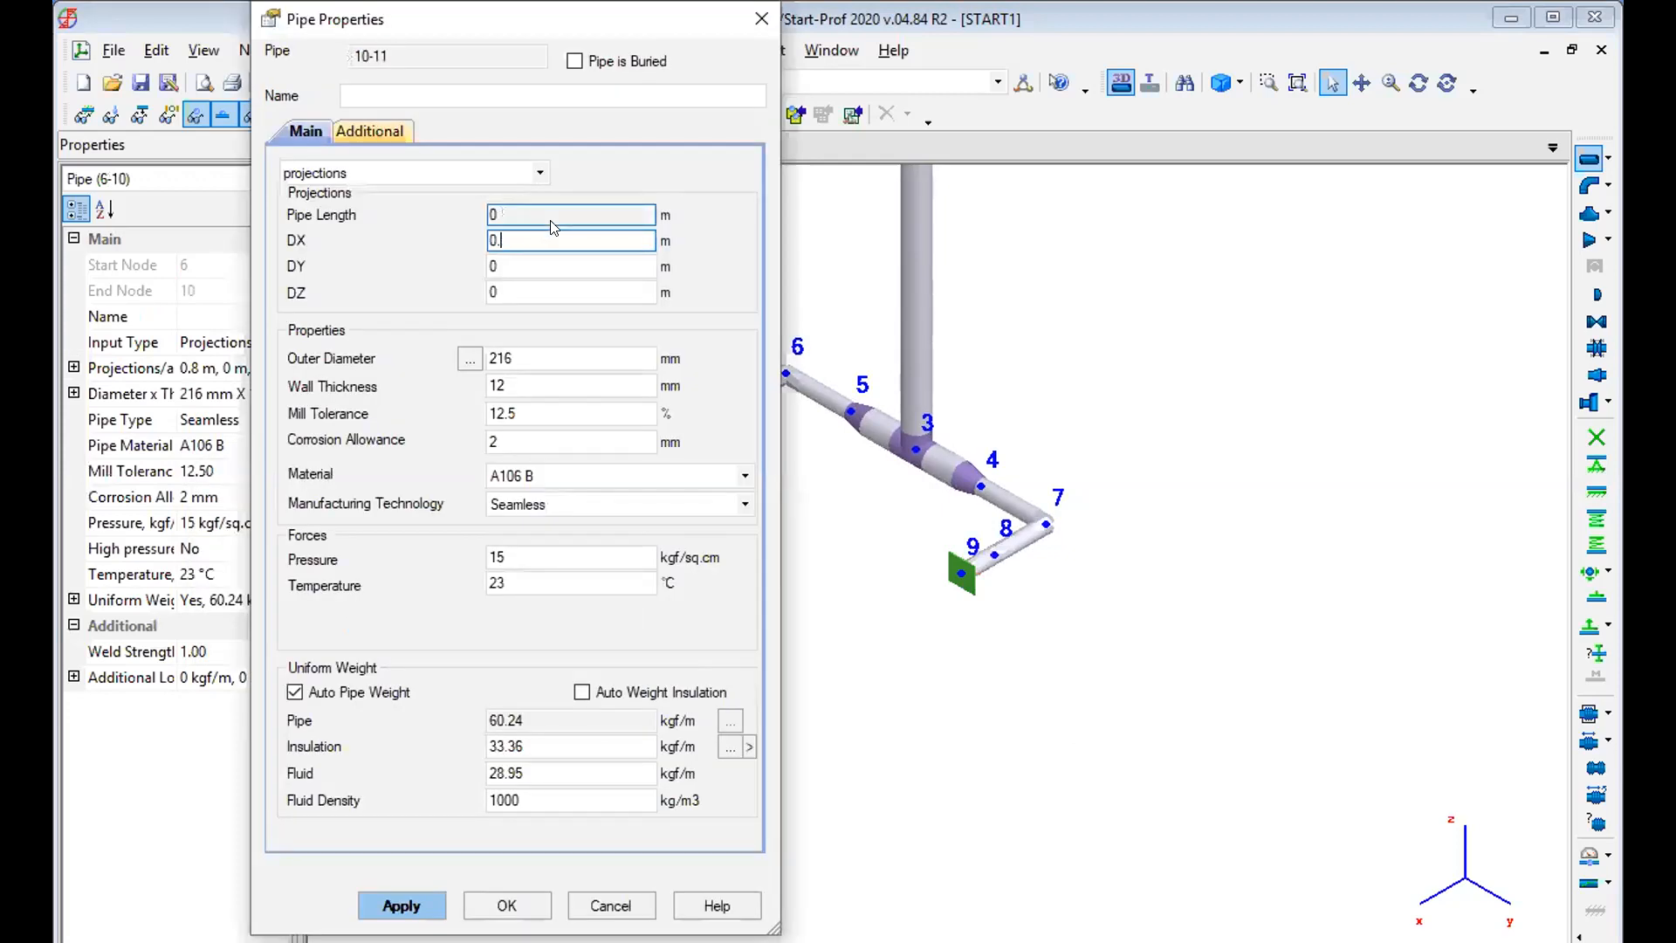
{"action": "left_click", "coordinate": [394, 904]}
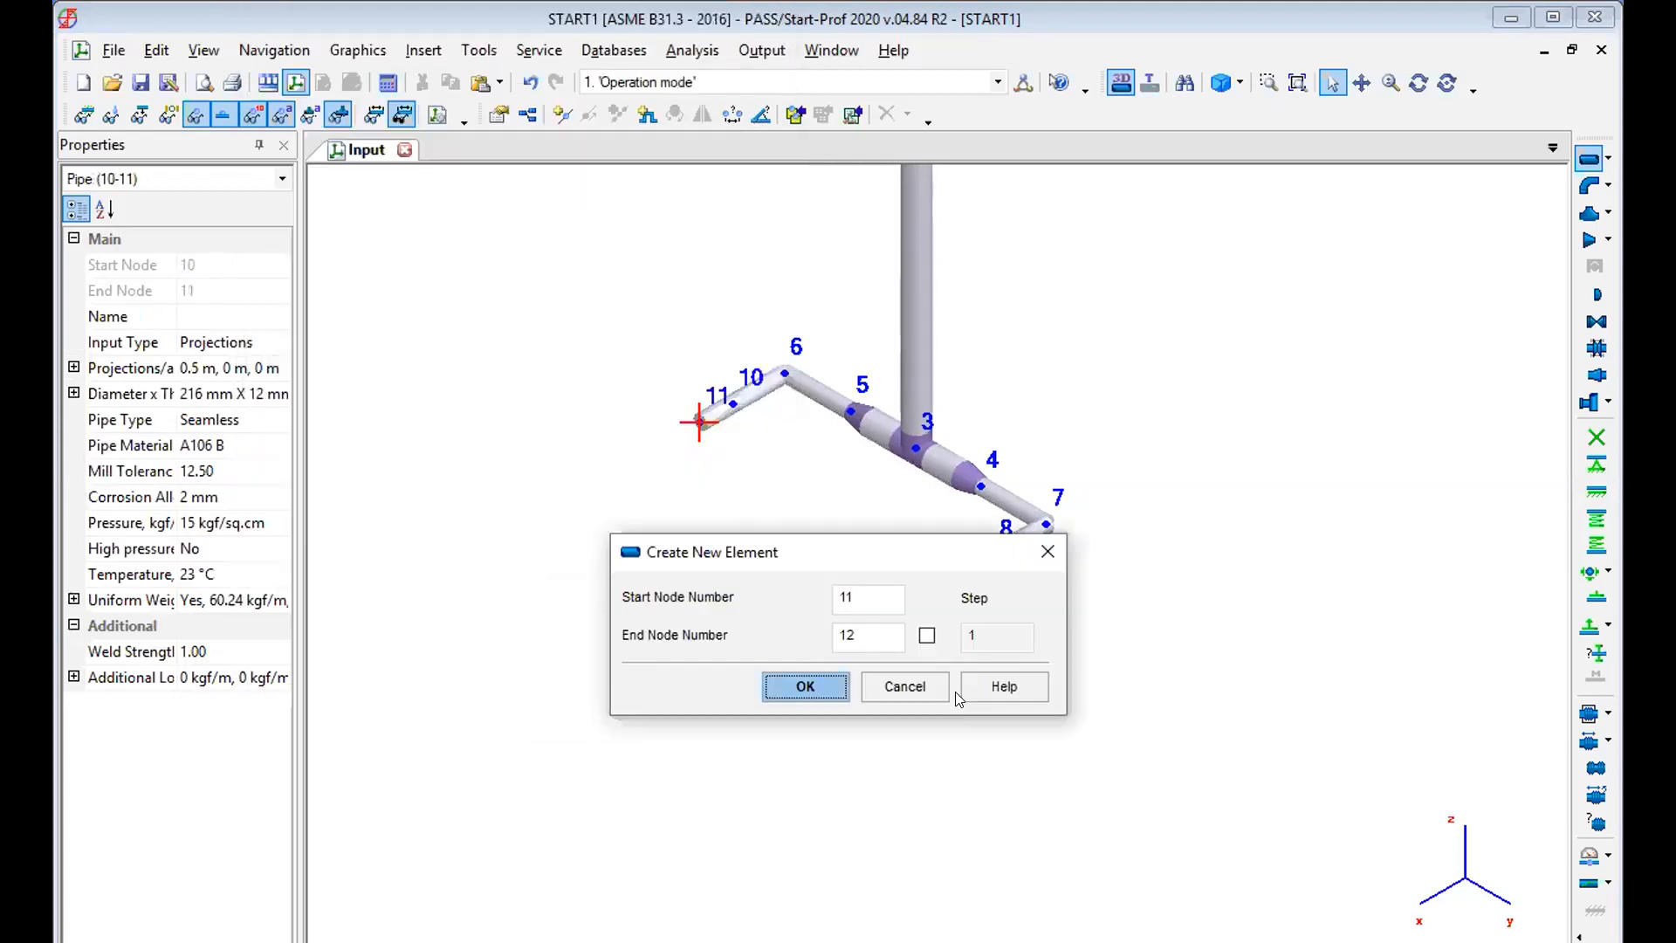
{"action": "left_click", "coordinate": [892, 685]}
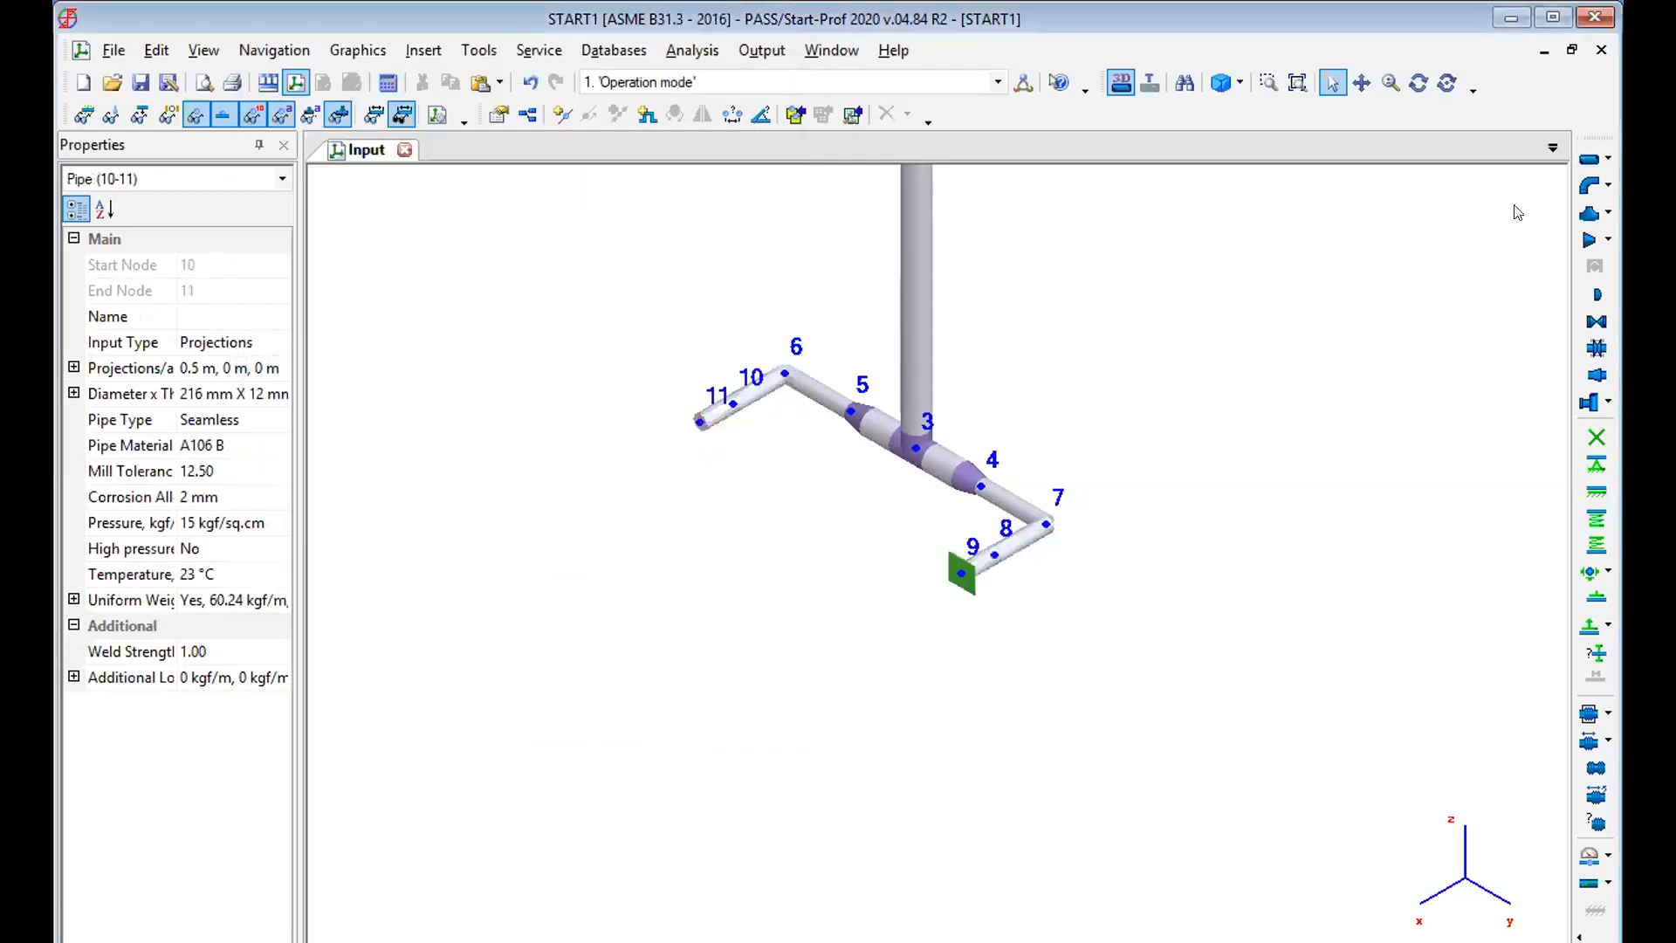
{"action": "left_click", "coordinate": [1594, 436]}
{"action": "left_click", "coordinate": [790, 836]}
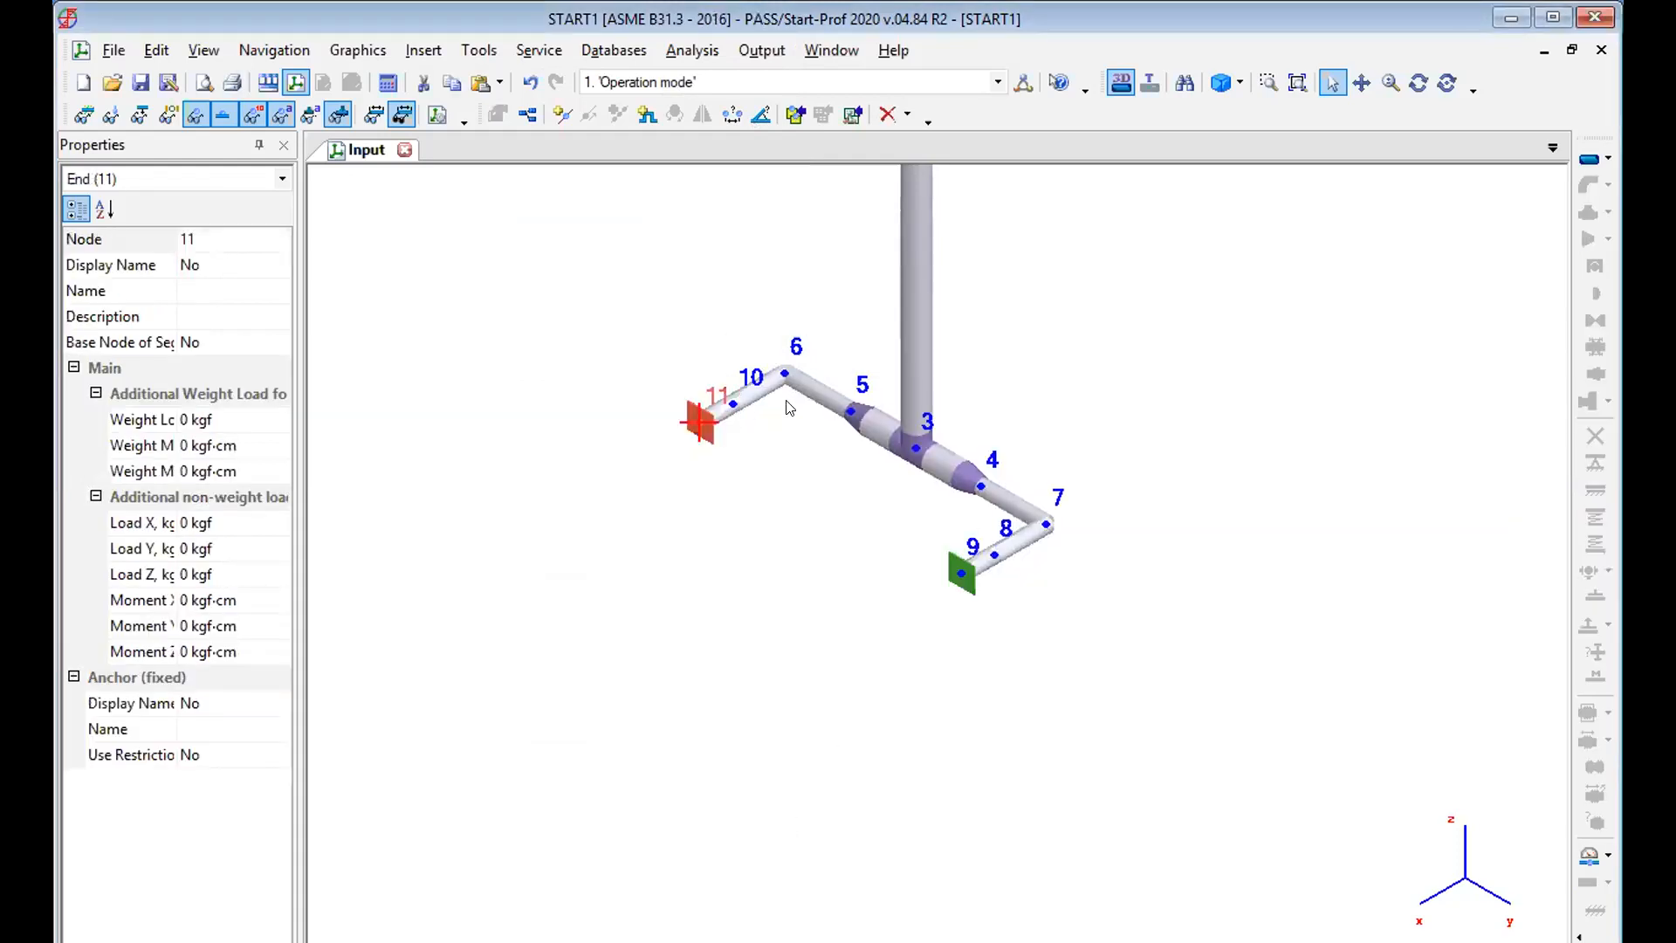
Add a valve 250 mm long at node 8 and copy it to node 10.
{"action": "left_click", "coordinate": [732, 403]}
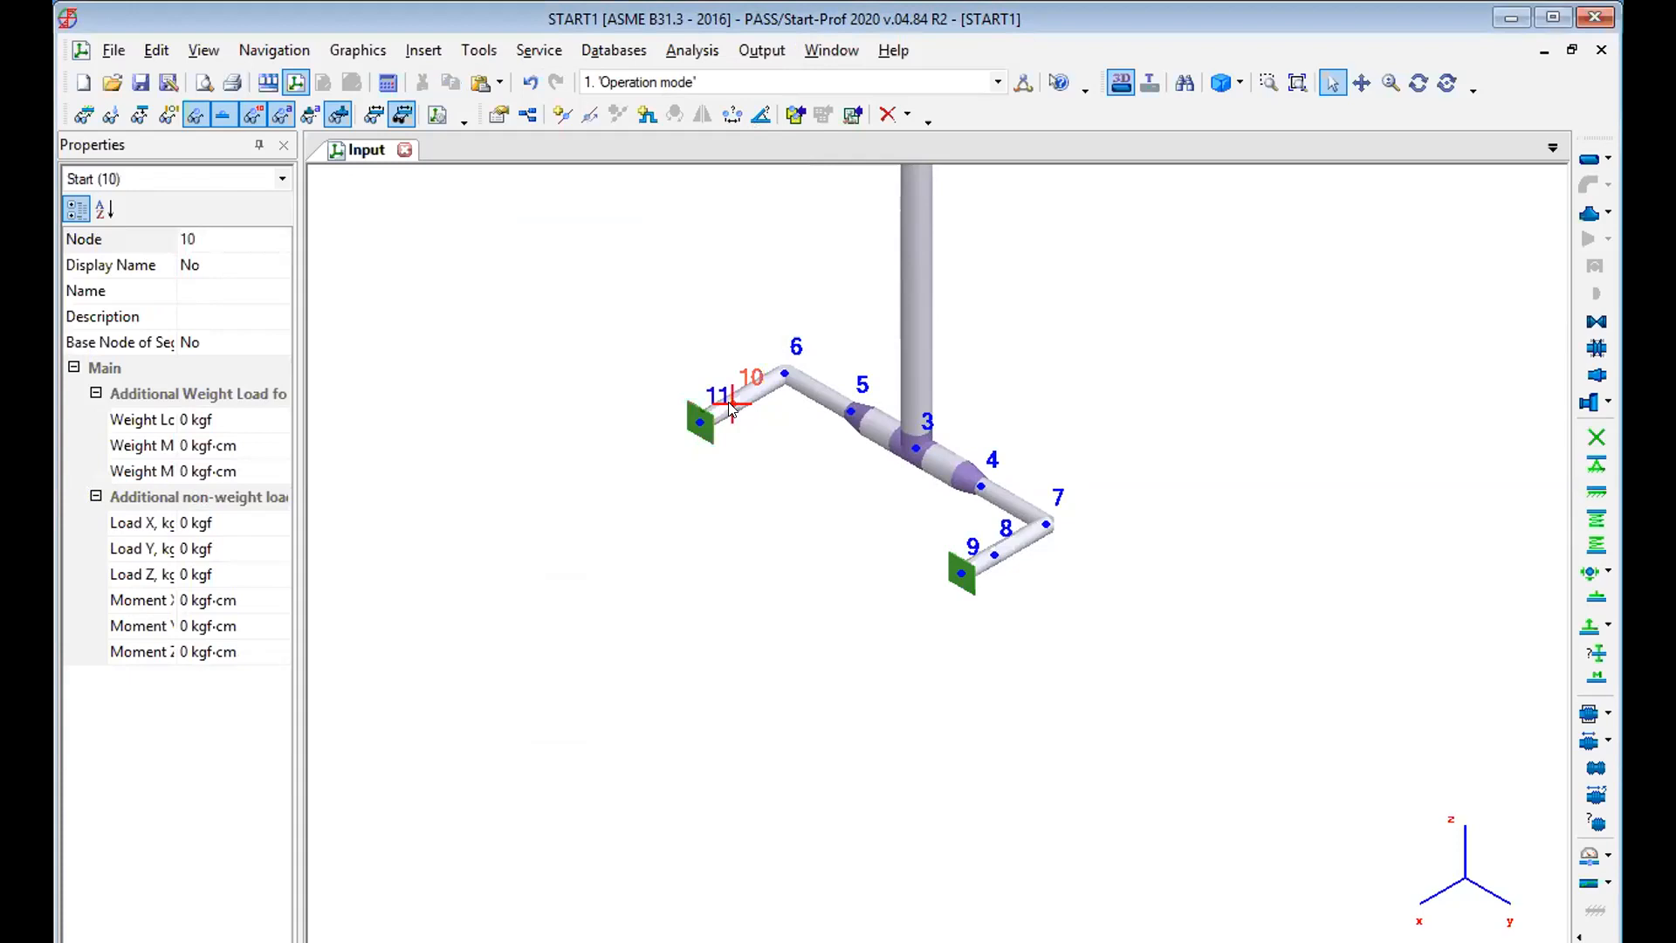
{"action": "left_click", "coordinate": [988, 555]}
{"action": "left_click", "coordinate": [1587, 327]}
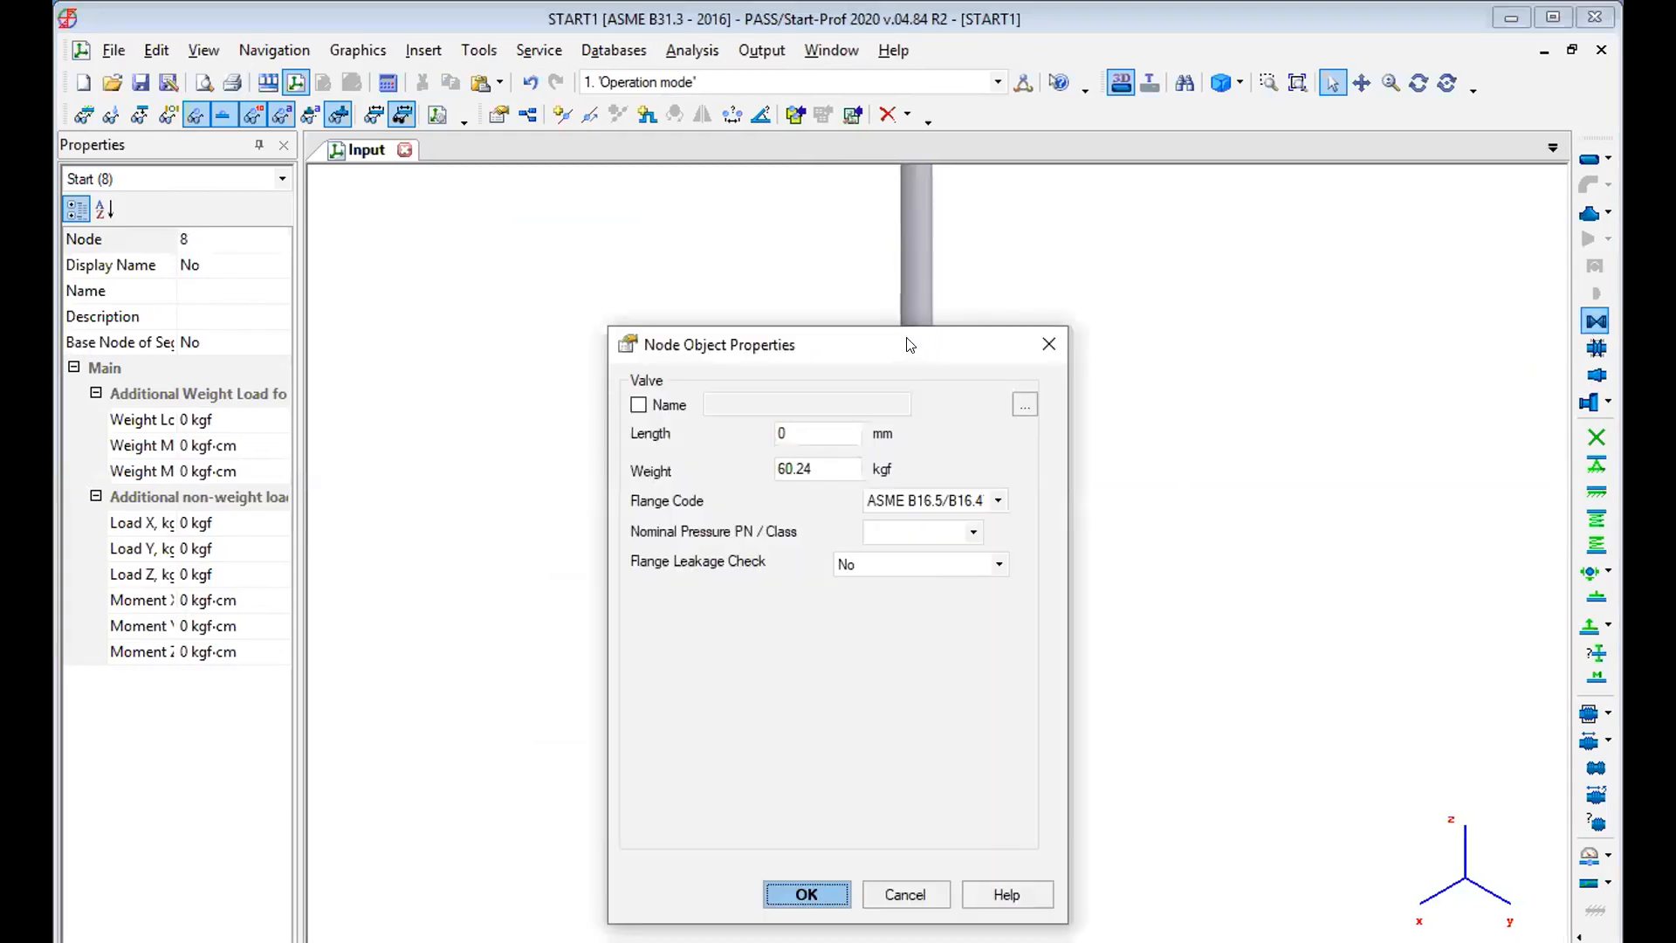
{"action": "left_click_drag", "start_coordinate": [908, 345], "coordinate": [582, 234]}
{"action": "left_click", "coordinate": [483, 324]}
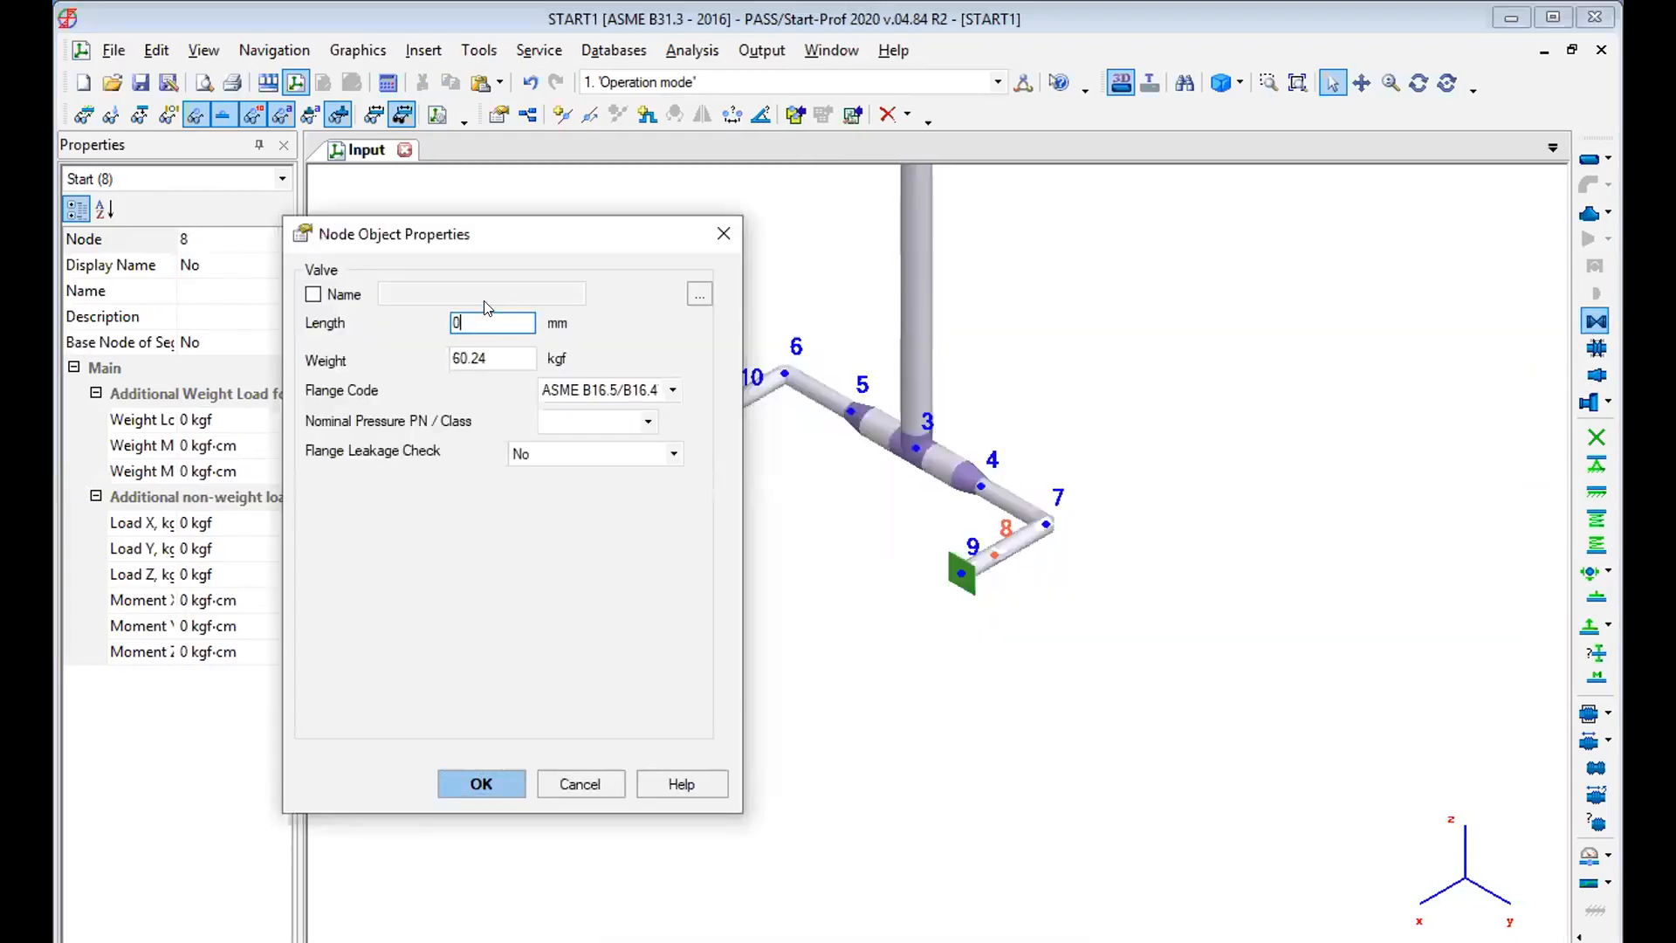
{"action": "type", "text": "250"}
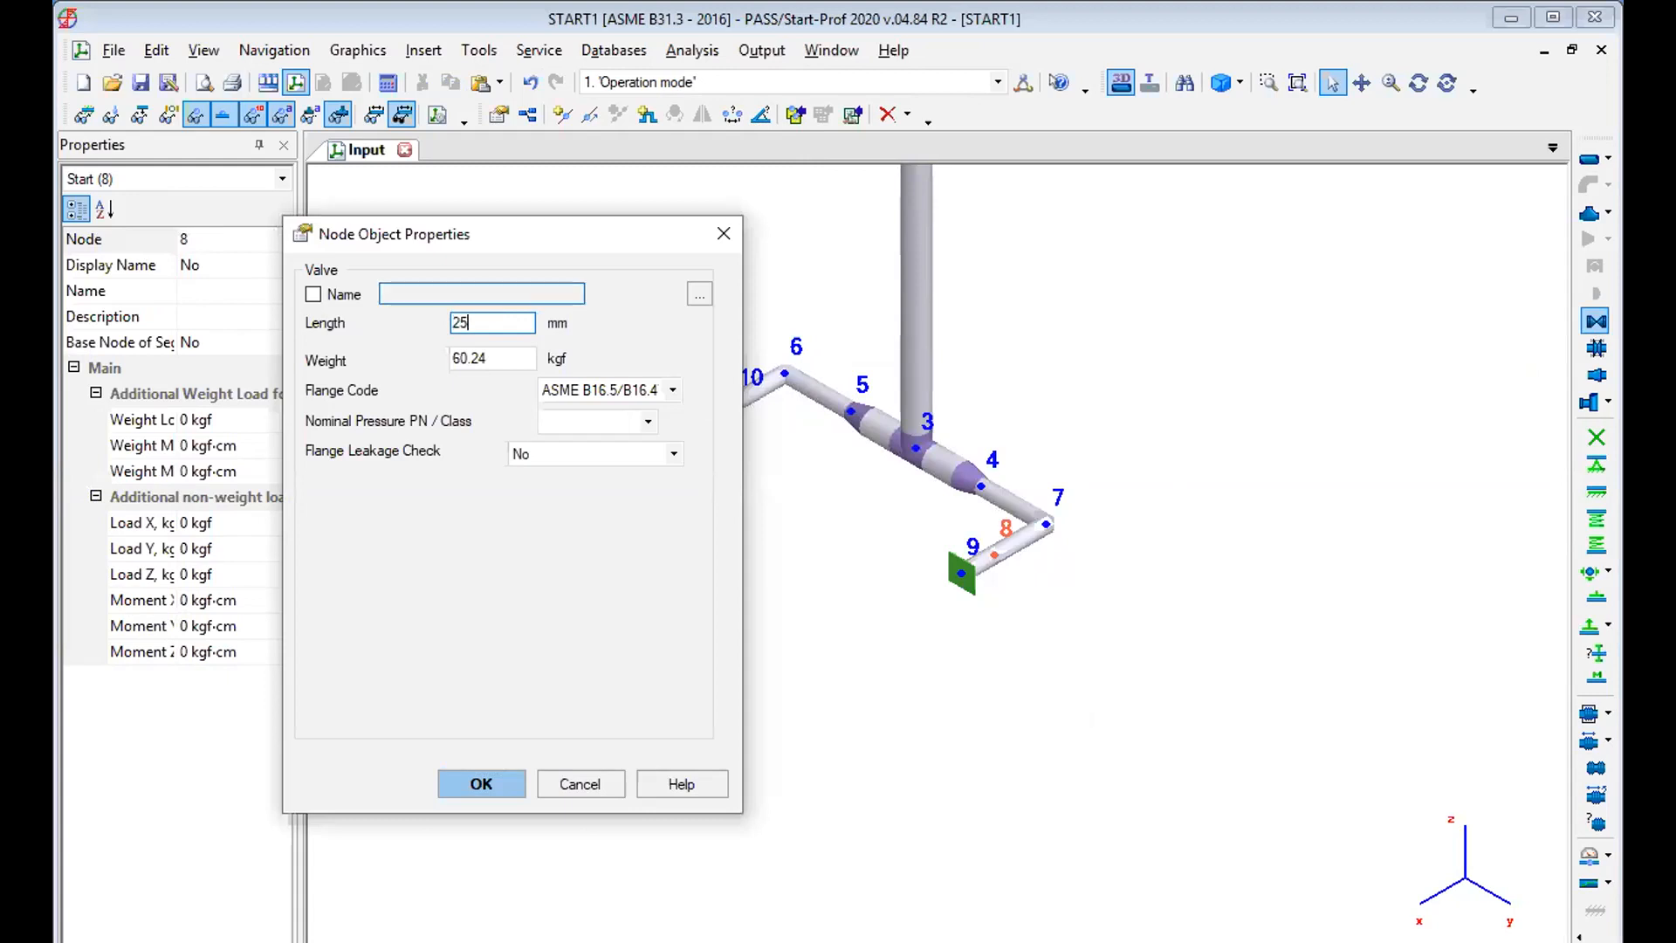
{"action": "left_click", "coordinate": [486, 782]}
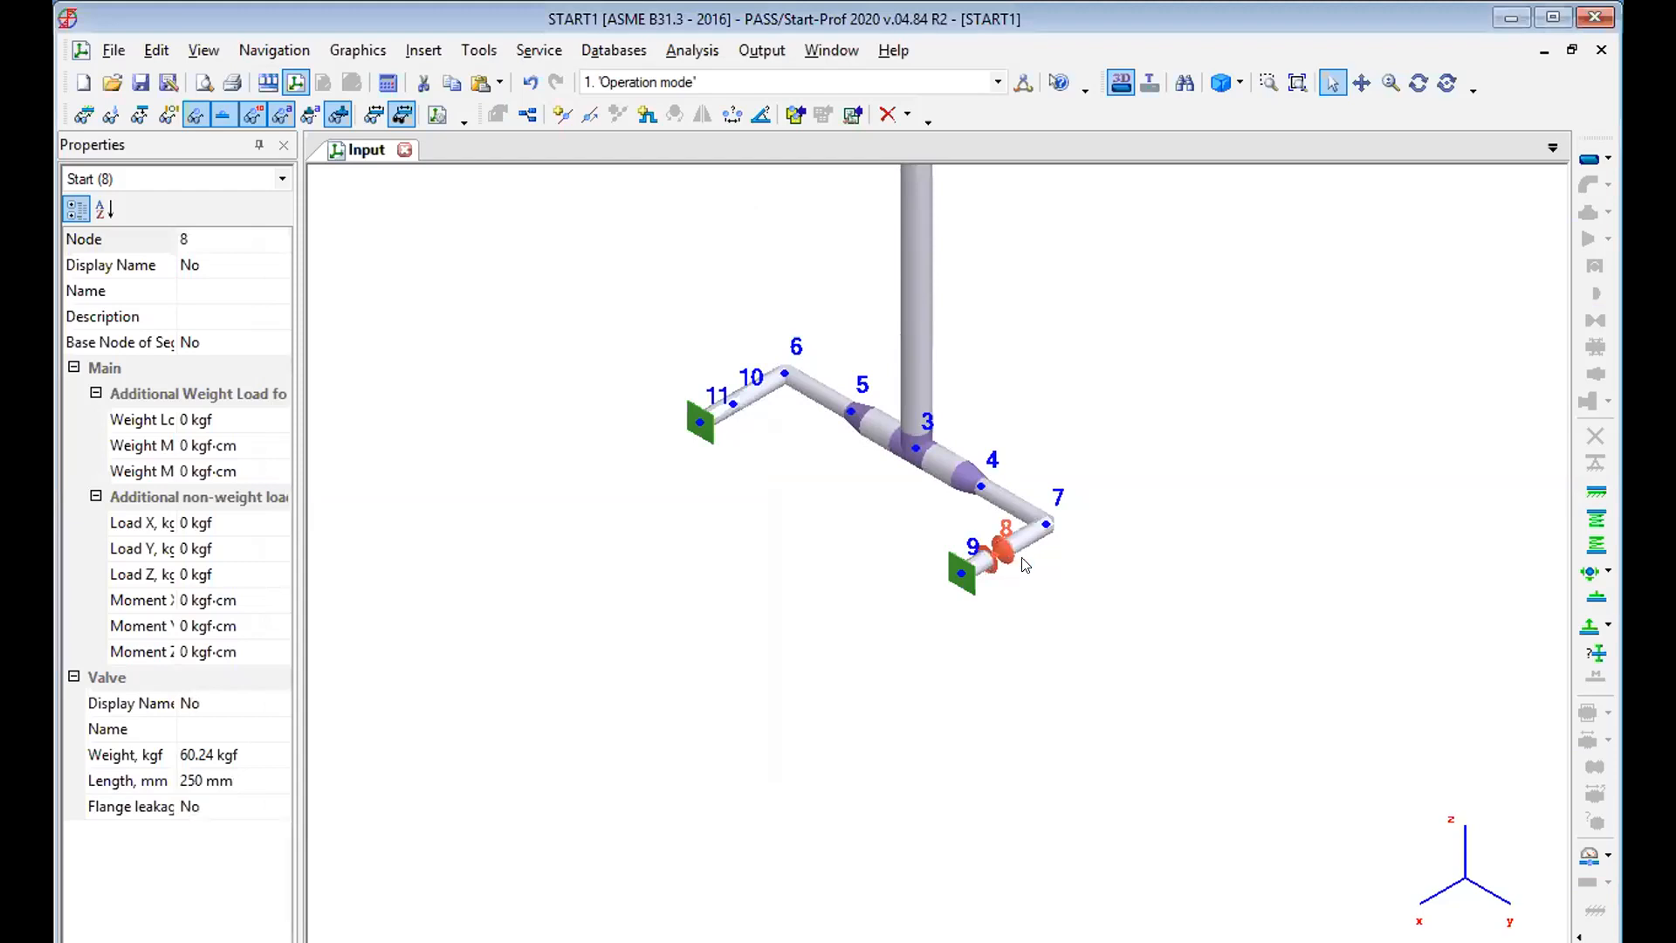
{"action": "left_click", "coordinate": [725, 398]}
{"action": "key", "text": "ctrl+v"}
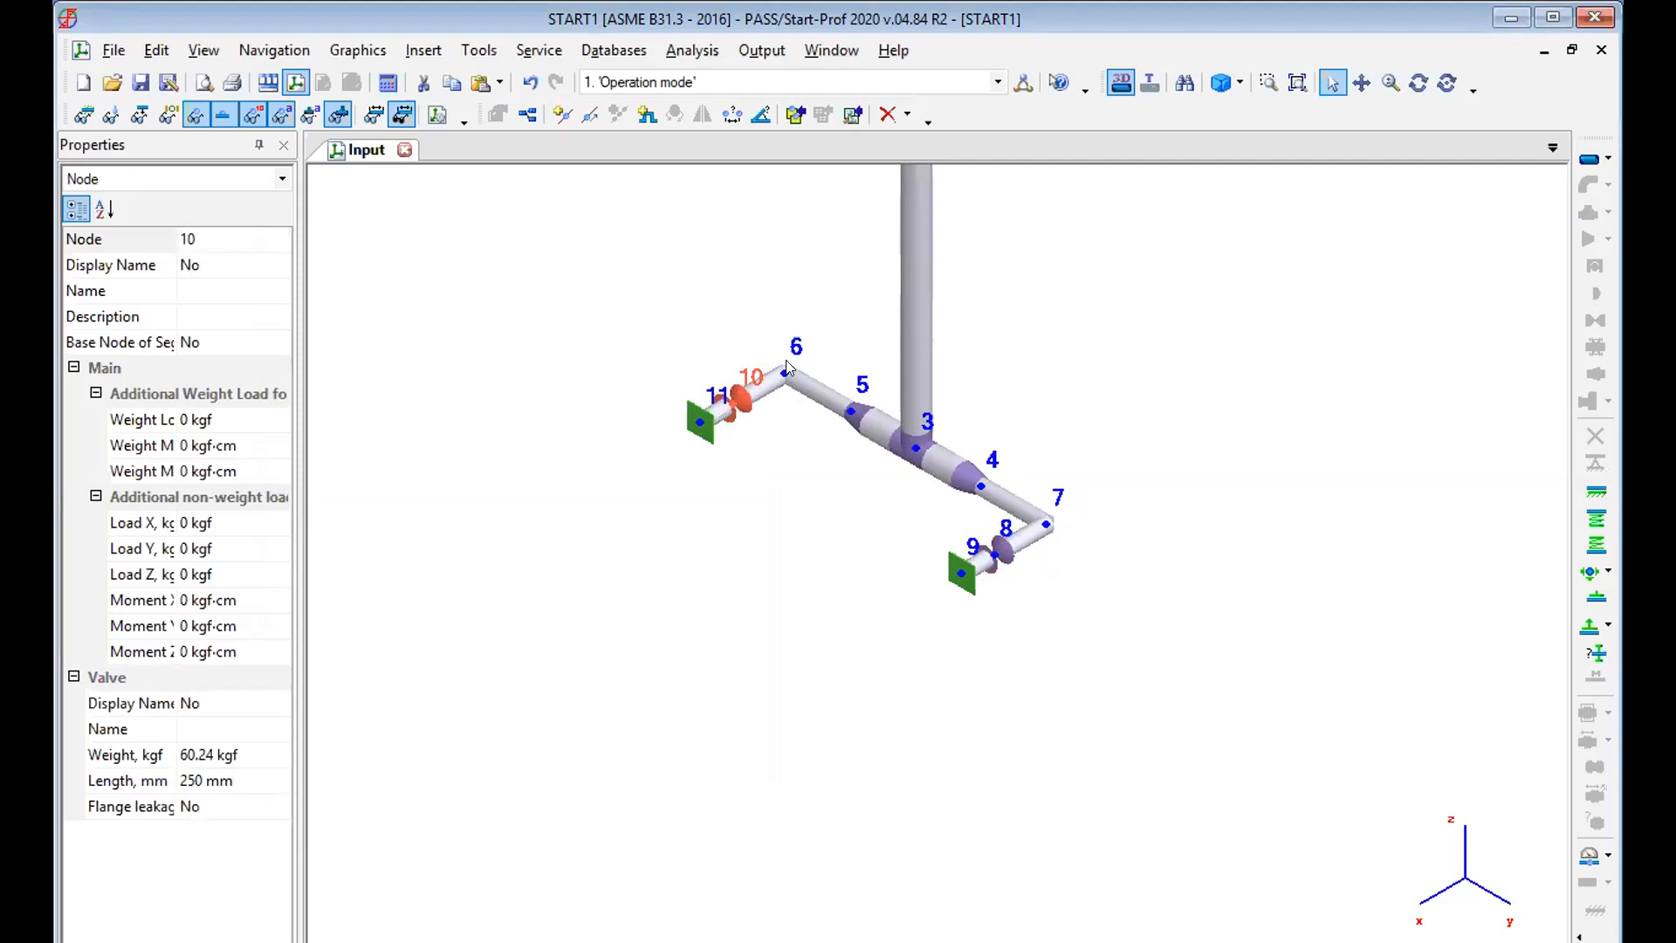
Add a short-radius pipe bend at node 7 and copy it to nodes 6 and 2.
{"action": "left_click", "coordinate": [1043, 523]}
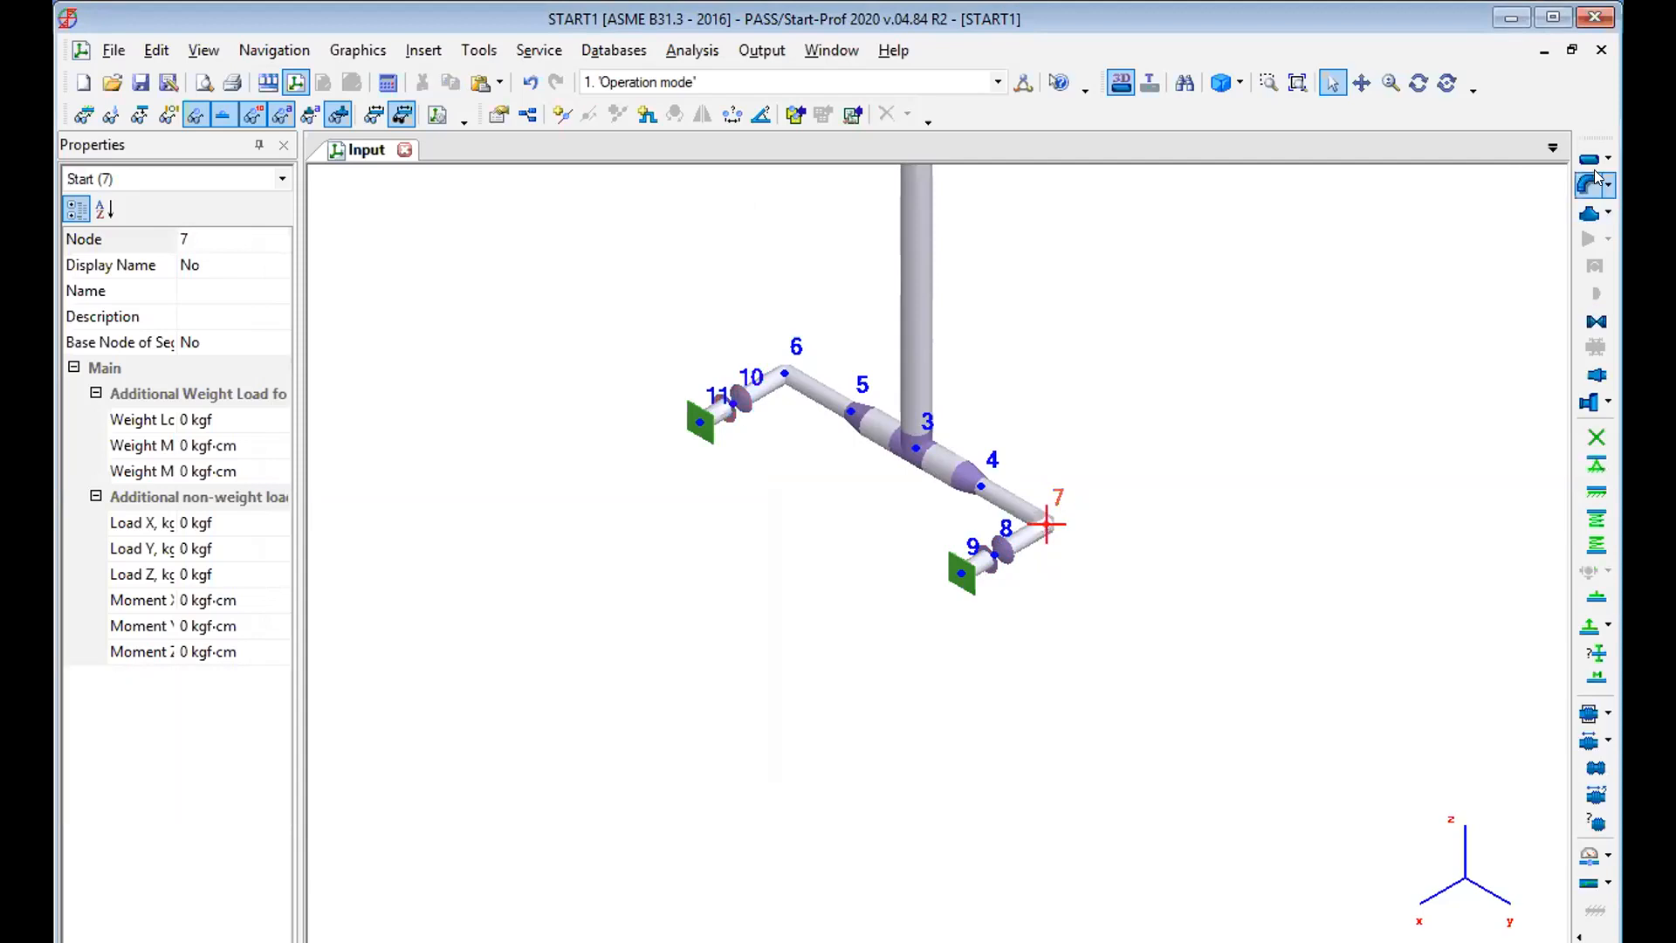
{"action": "left_click", "coordinate": [1590, 179]}
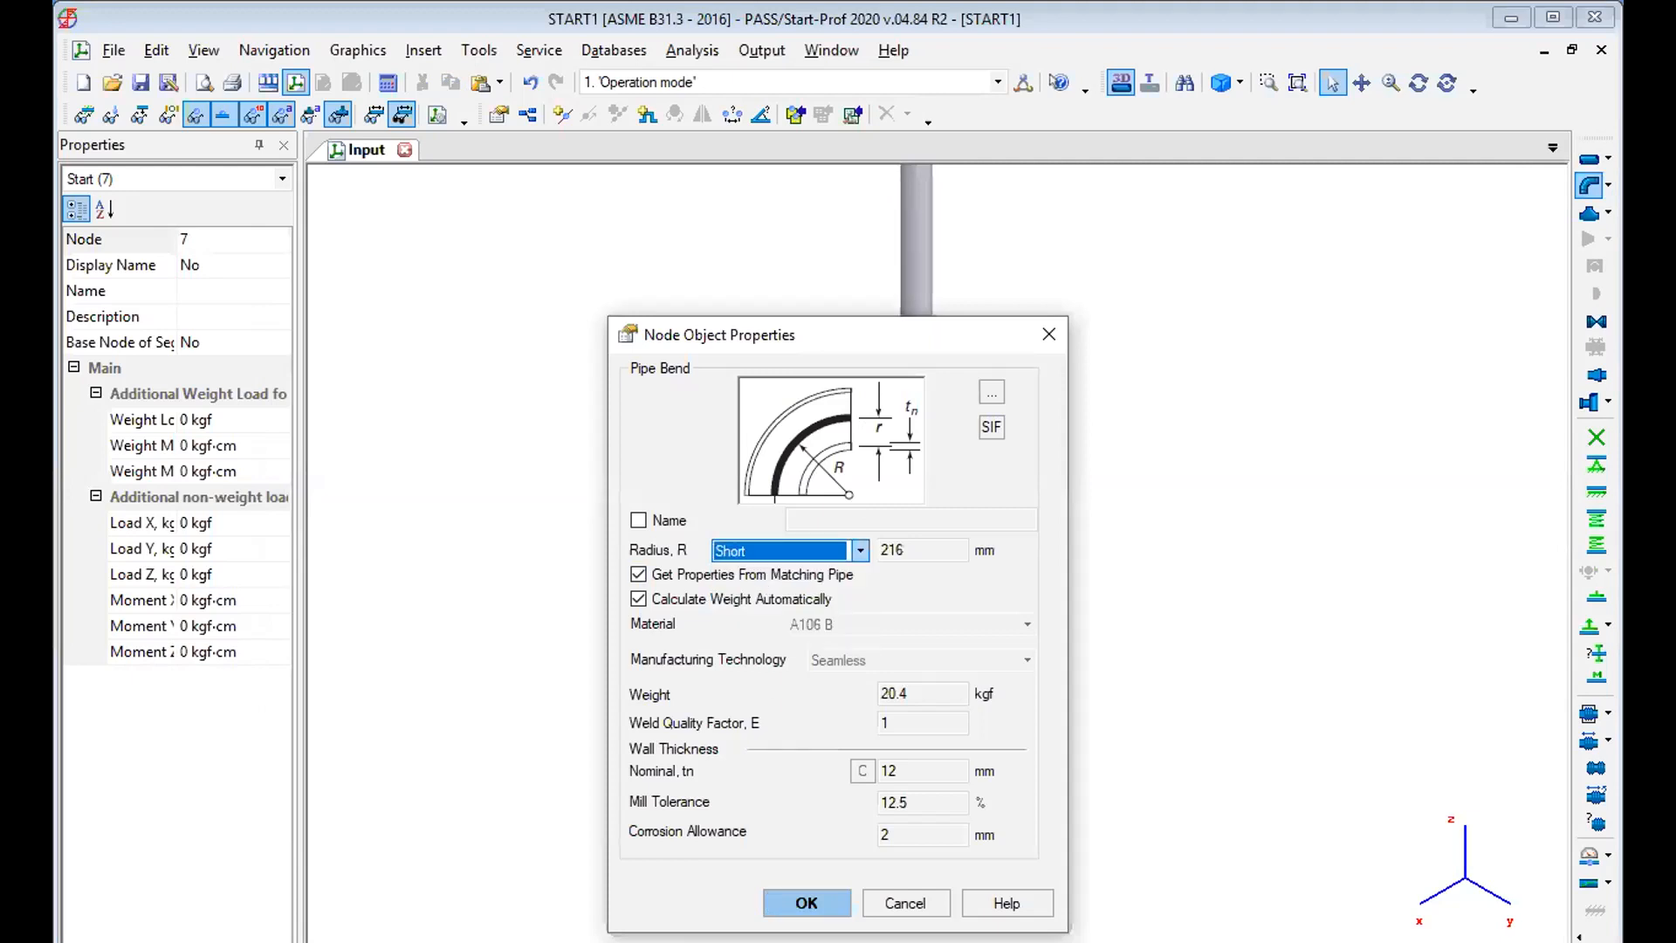
{"action": "left_click", "coordinate": [807, 903]}
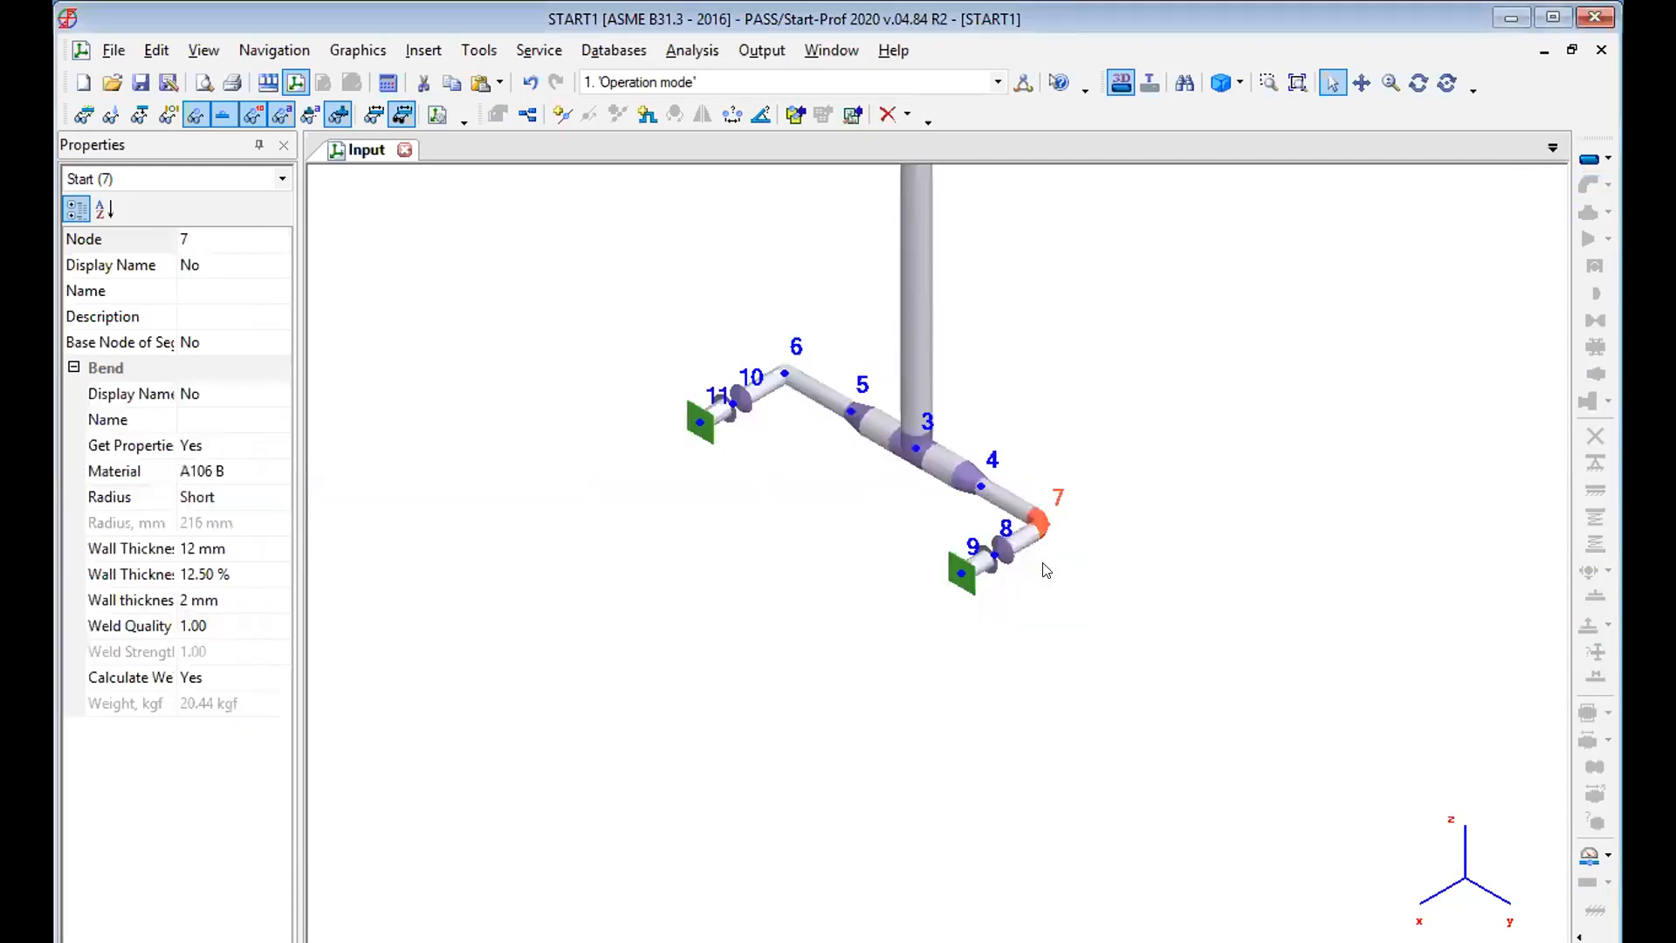
{"action": "left_click", "coordinate": [783, 375]}
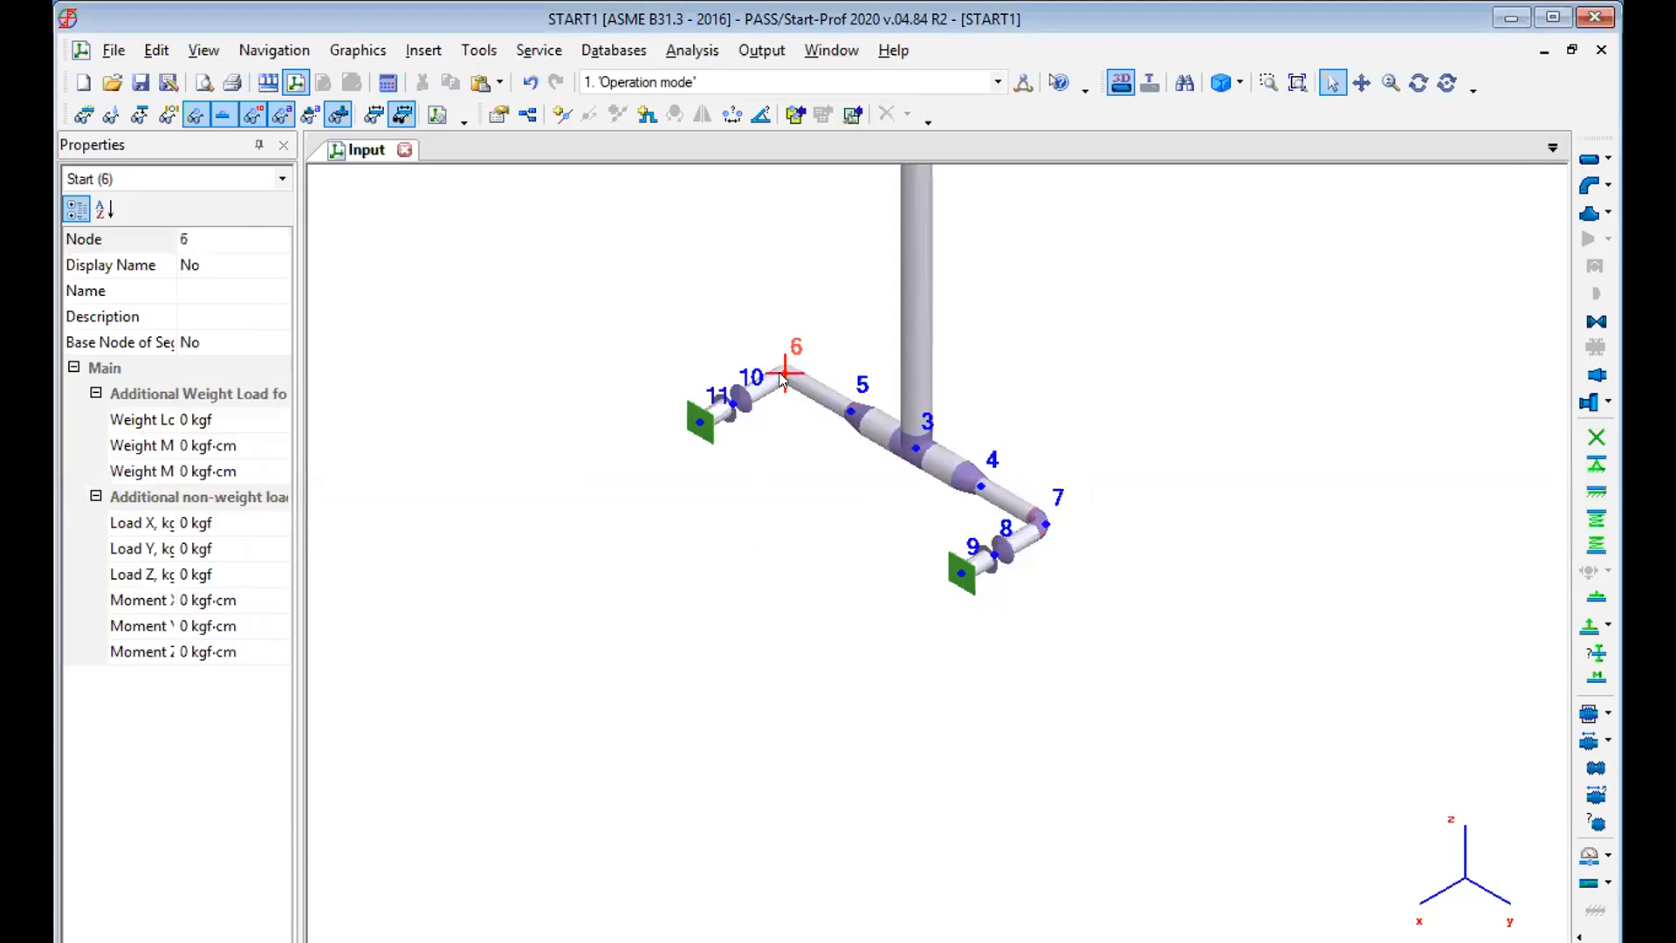
{"action": "key", "text": "ctrl+v"}
{"action": "scroll", "coordinate": [1178, 398], "scroll_direction": "down", "scroll_amount": 5}
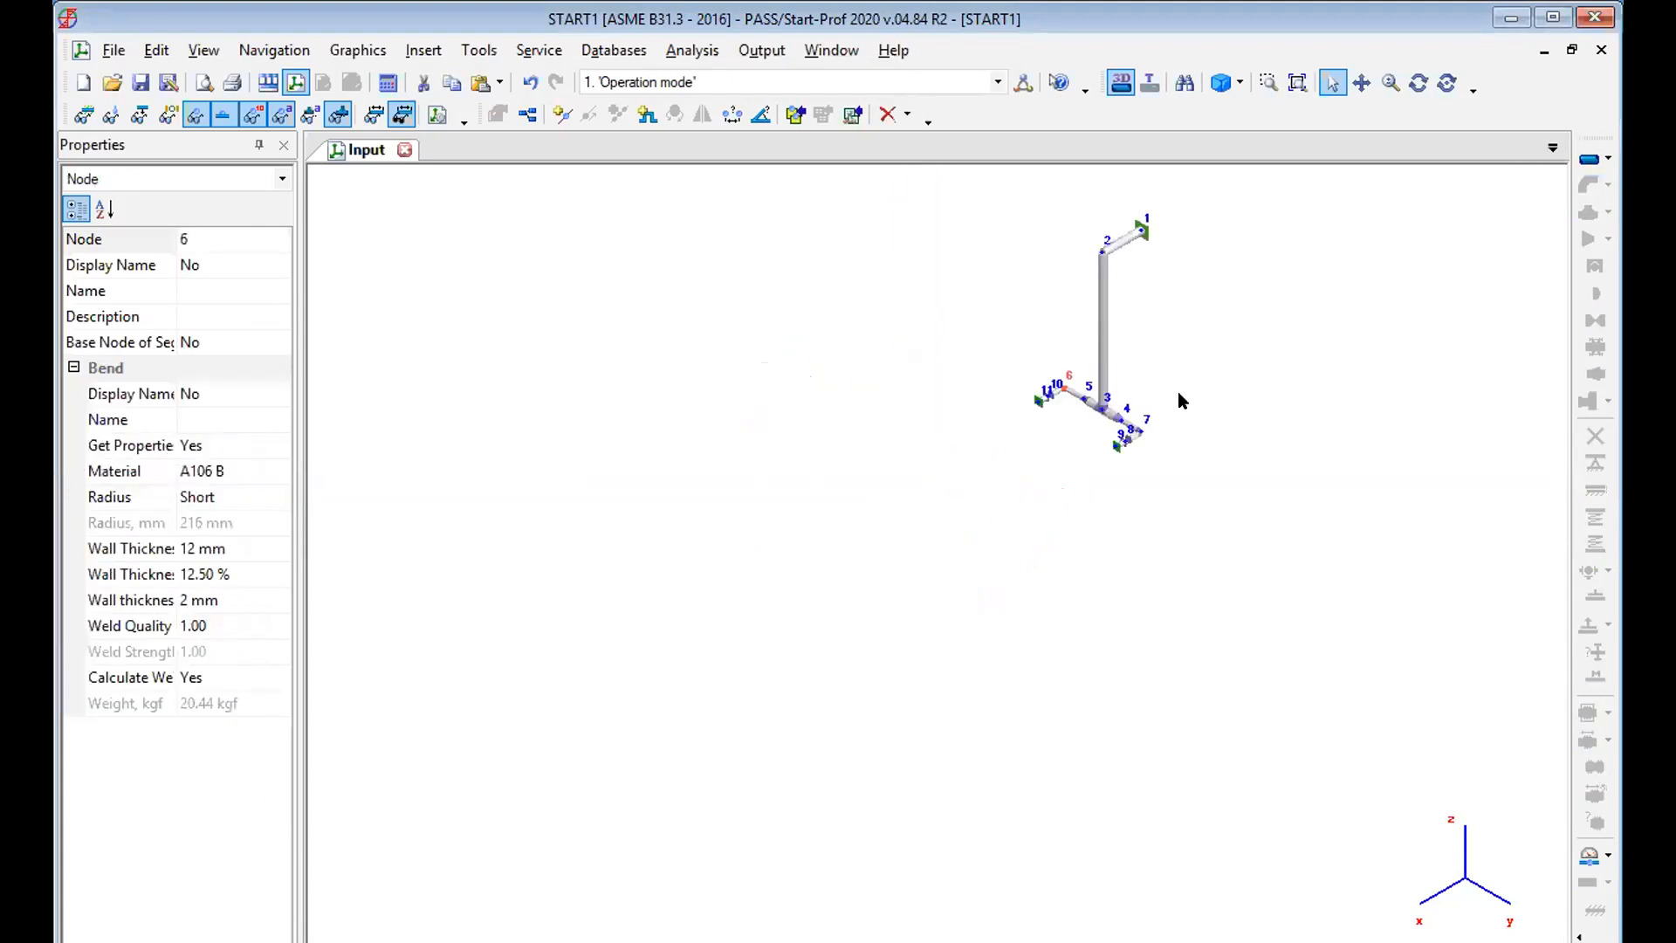
{"action": "scroll", "coordinate": [1178, 401], "scroll_direction": "up", "scroll_amount": 3}
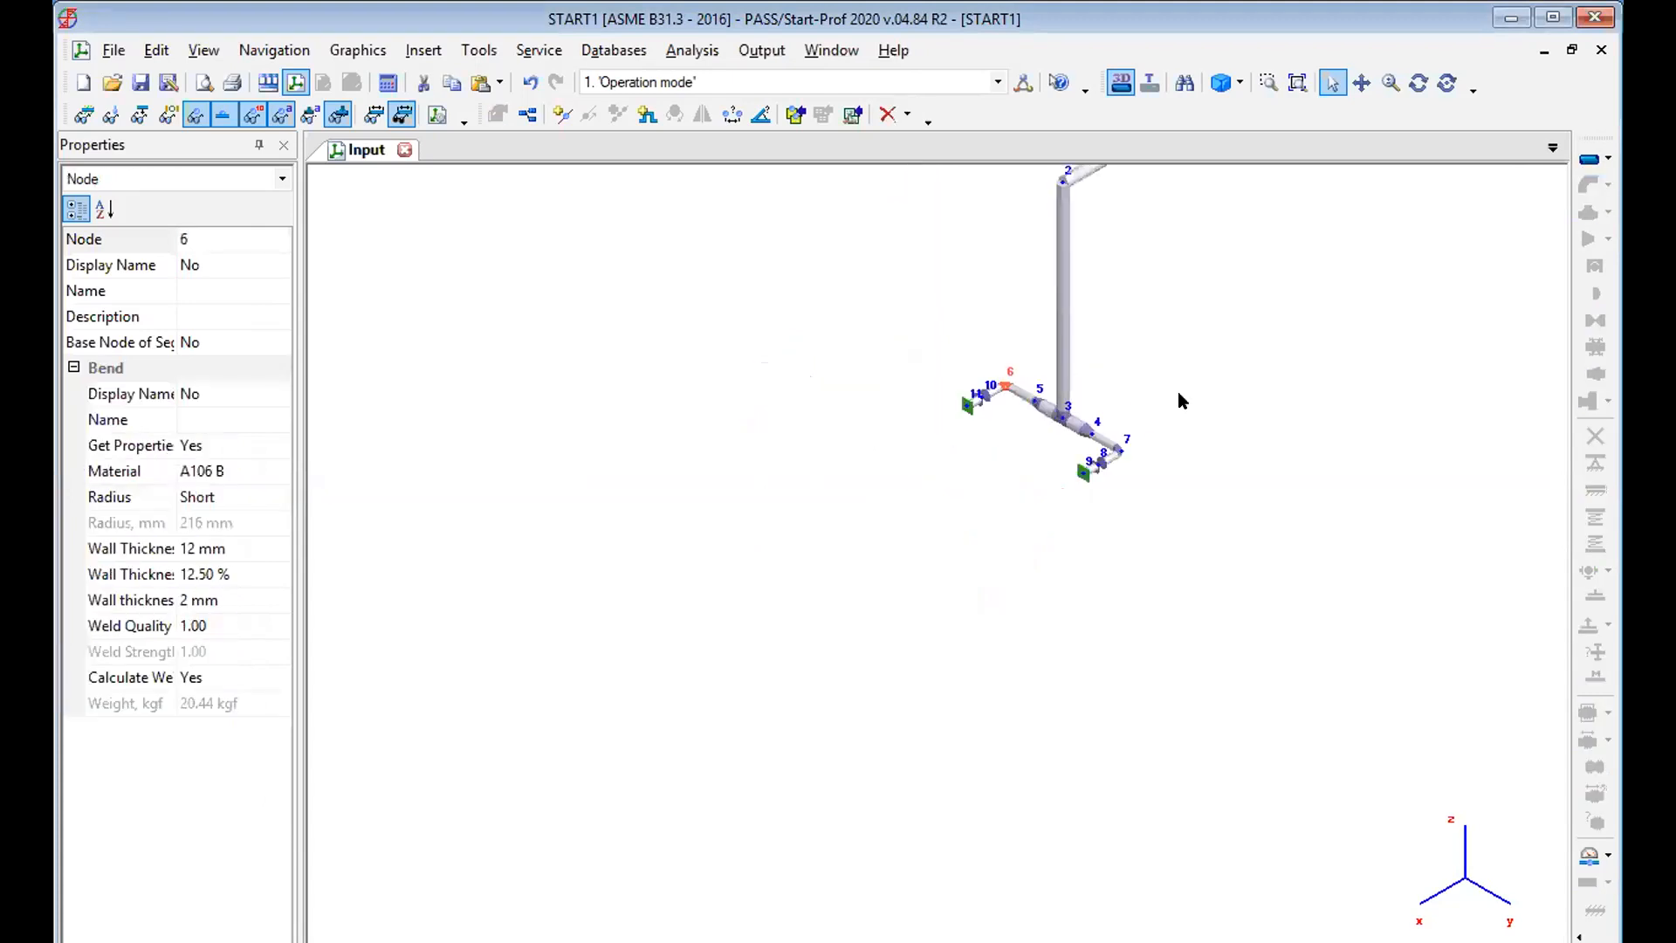
{"action": "left_click", "coordinate": [1062, 186]}
{"action": "key", "text": "ctrl+v"}
Run the piping analysis, saving the file 230820 first, and open the piping stress results table.
{"action": "left_click", "coordinate": [1361, 82]}
{"action": "left_click_drag", "start_coordinate": [1101, 304], "coordinate": [883, 466]}
{"action": "scroll", "coordinate": [1005, 416], "scroll_direction": "up", "scroll_amount": 3}
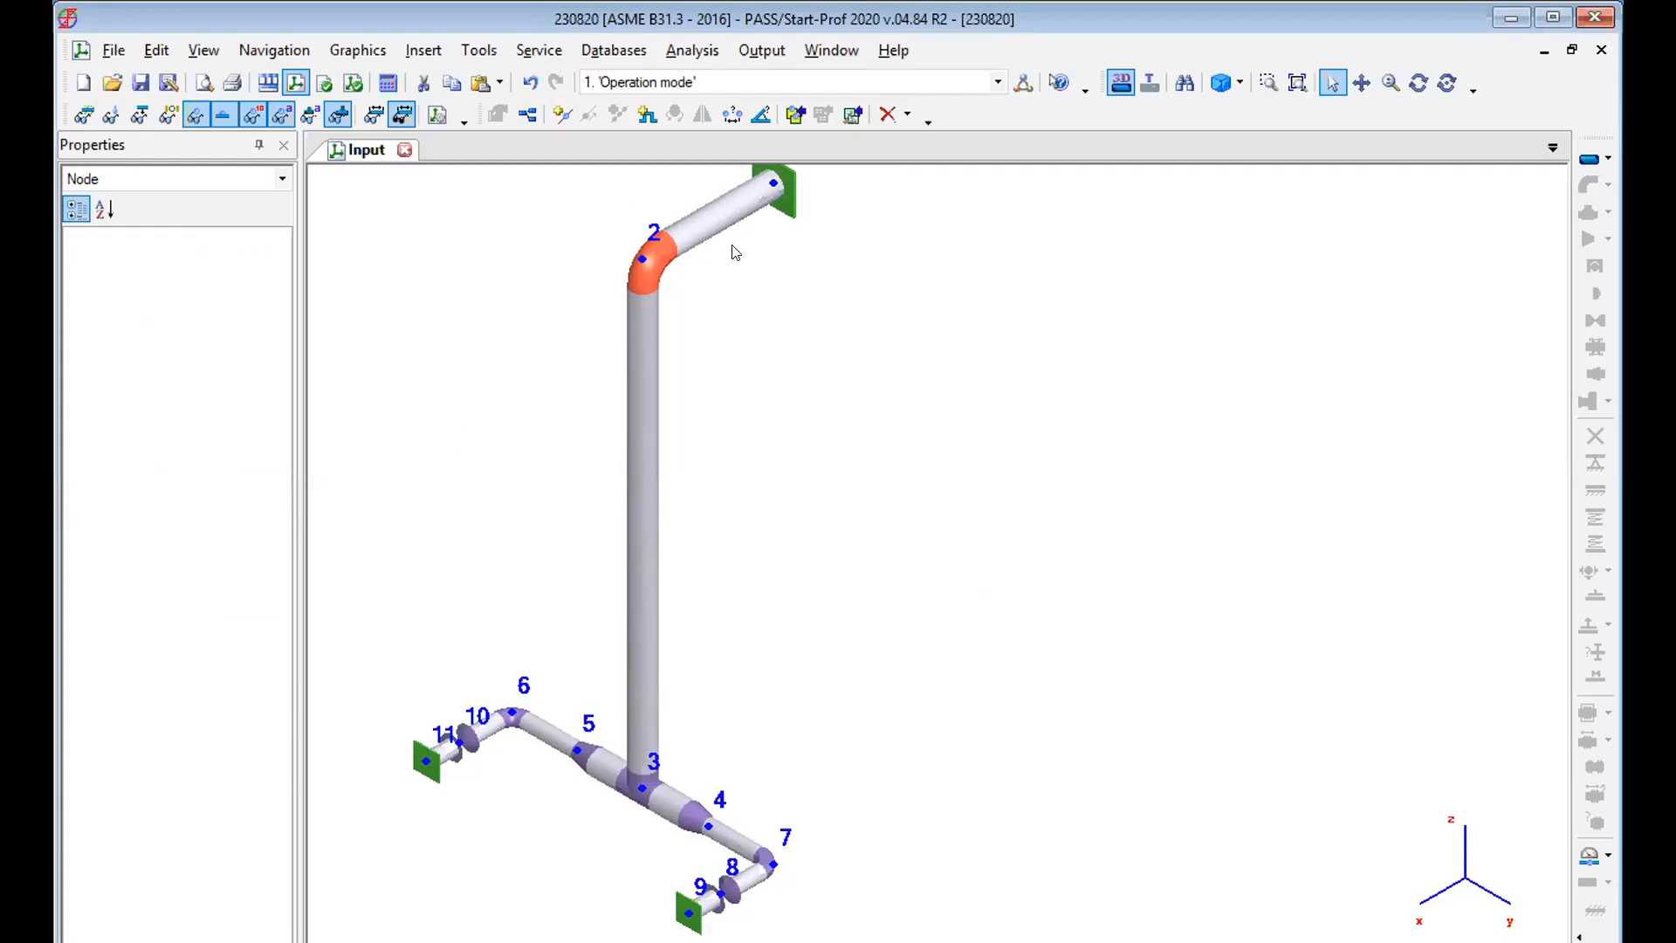
{"action": "left_click", "coordinate": [389, 80]}
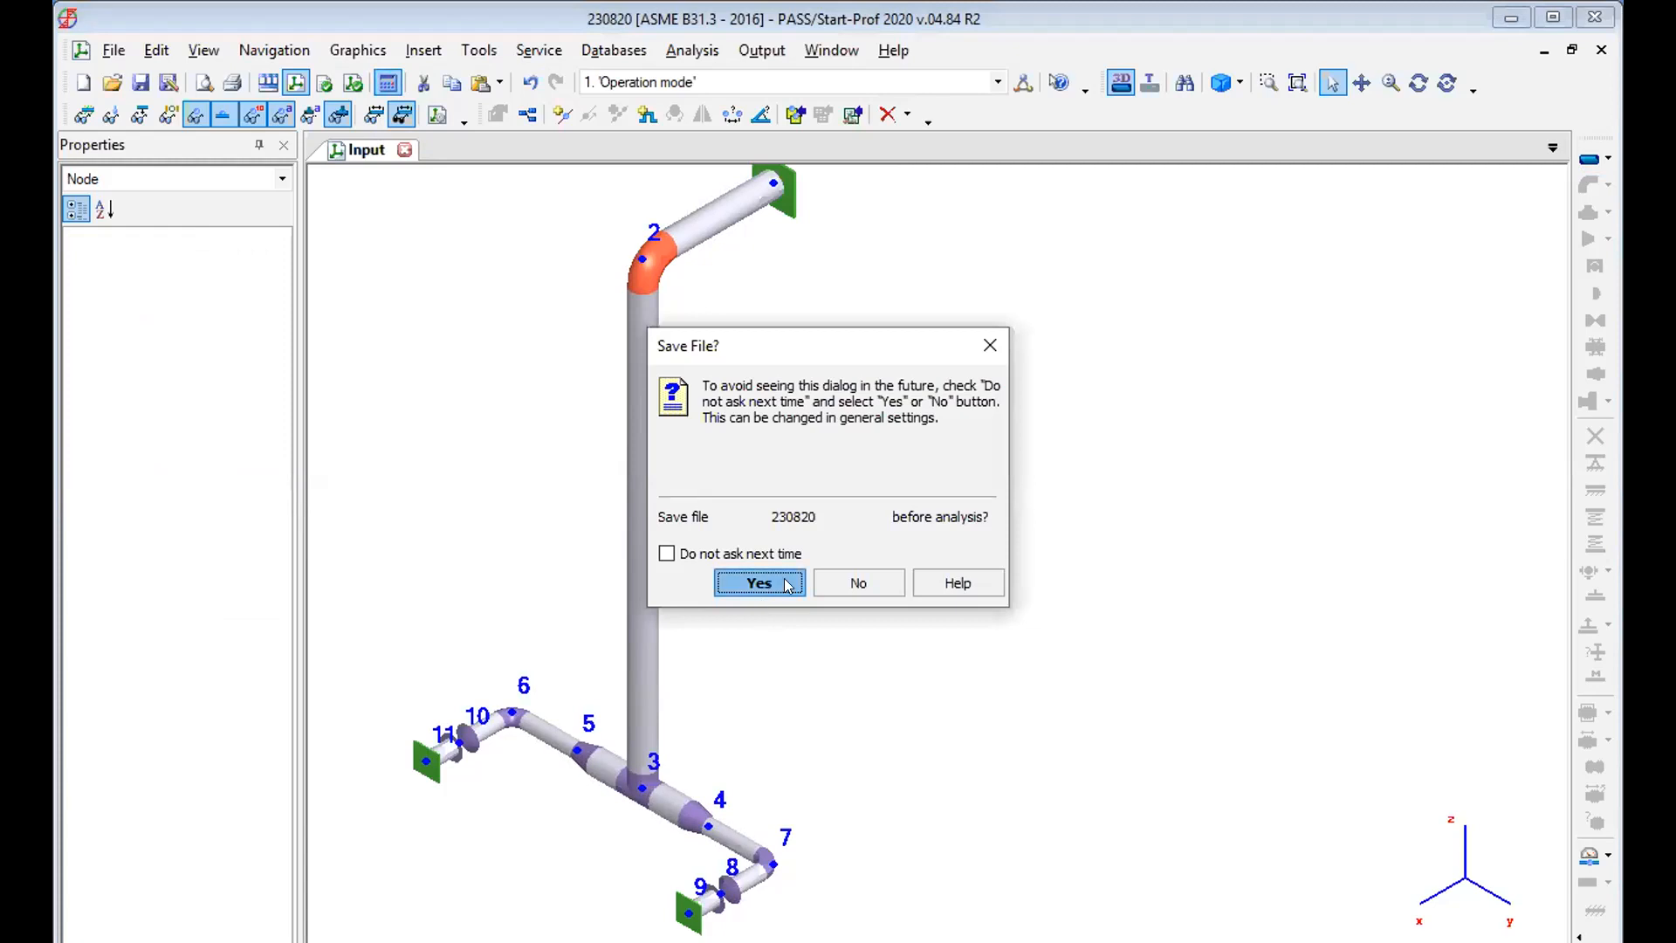
{"action": "left_click", "coordinate": [759, 582]}
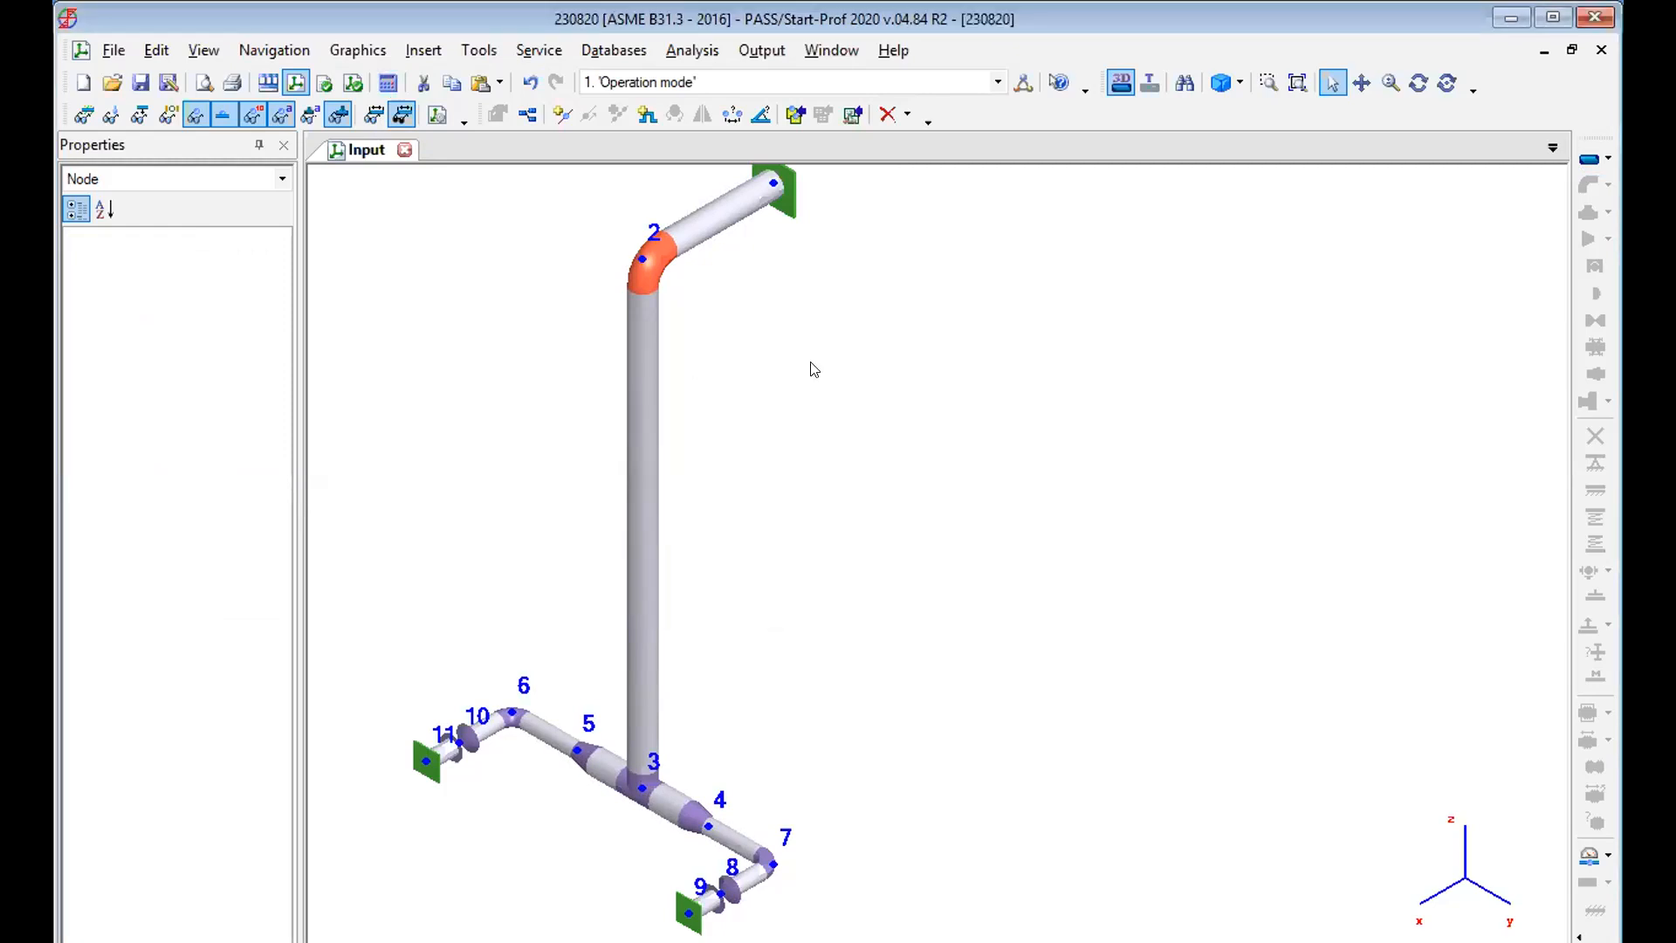
{"action": "left_click", "coordinate": [750, 51]}
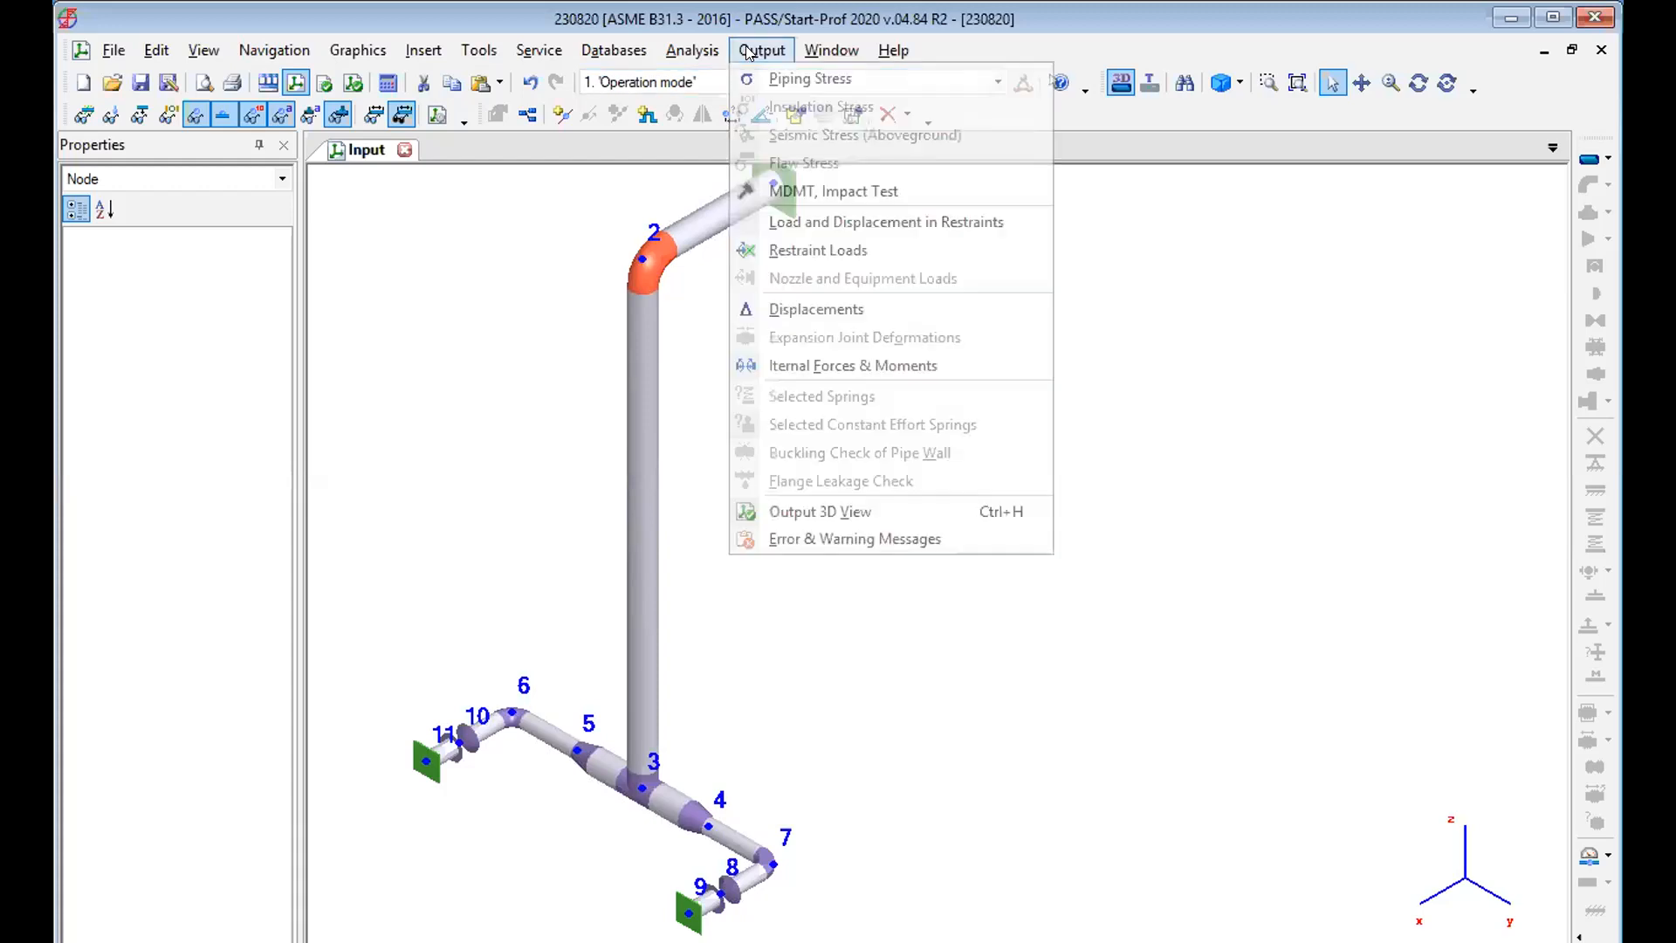
{"action": "left_click", "coordinate": [816, 79]}
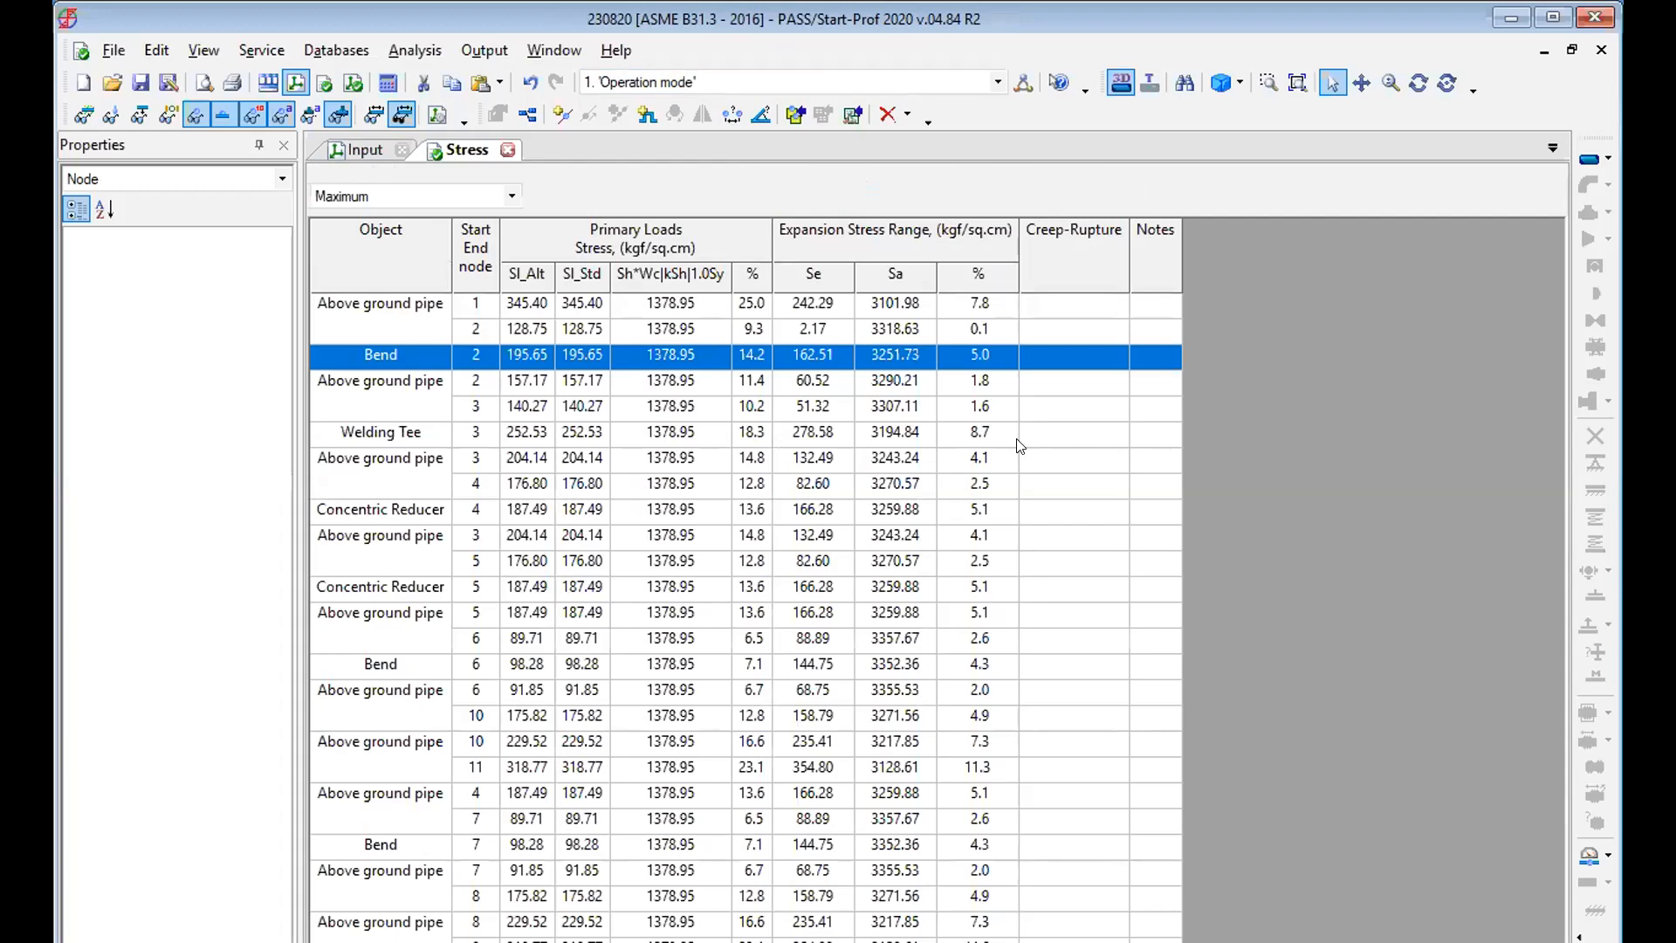
Open the 3D output view, fit the whole model and run the deformation animation.
{"action": "left_click", "coordinate": [488, 50]}
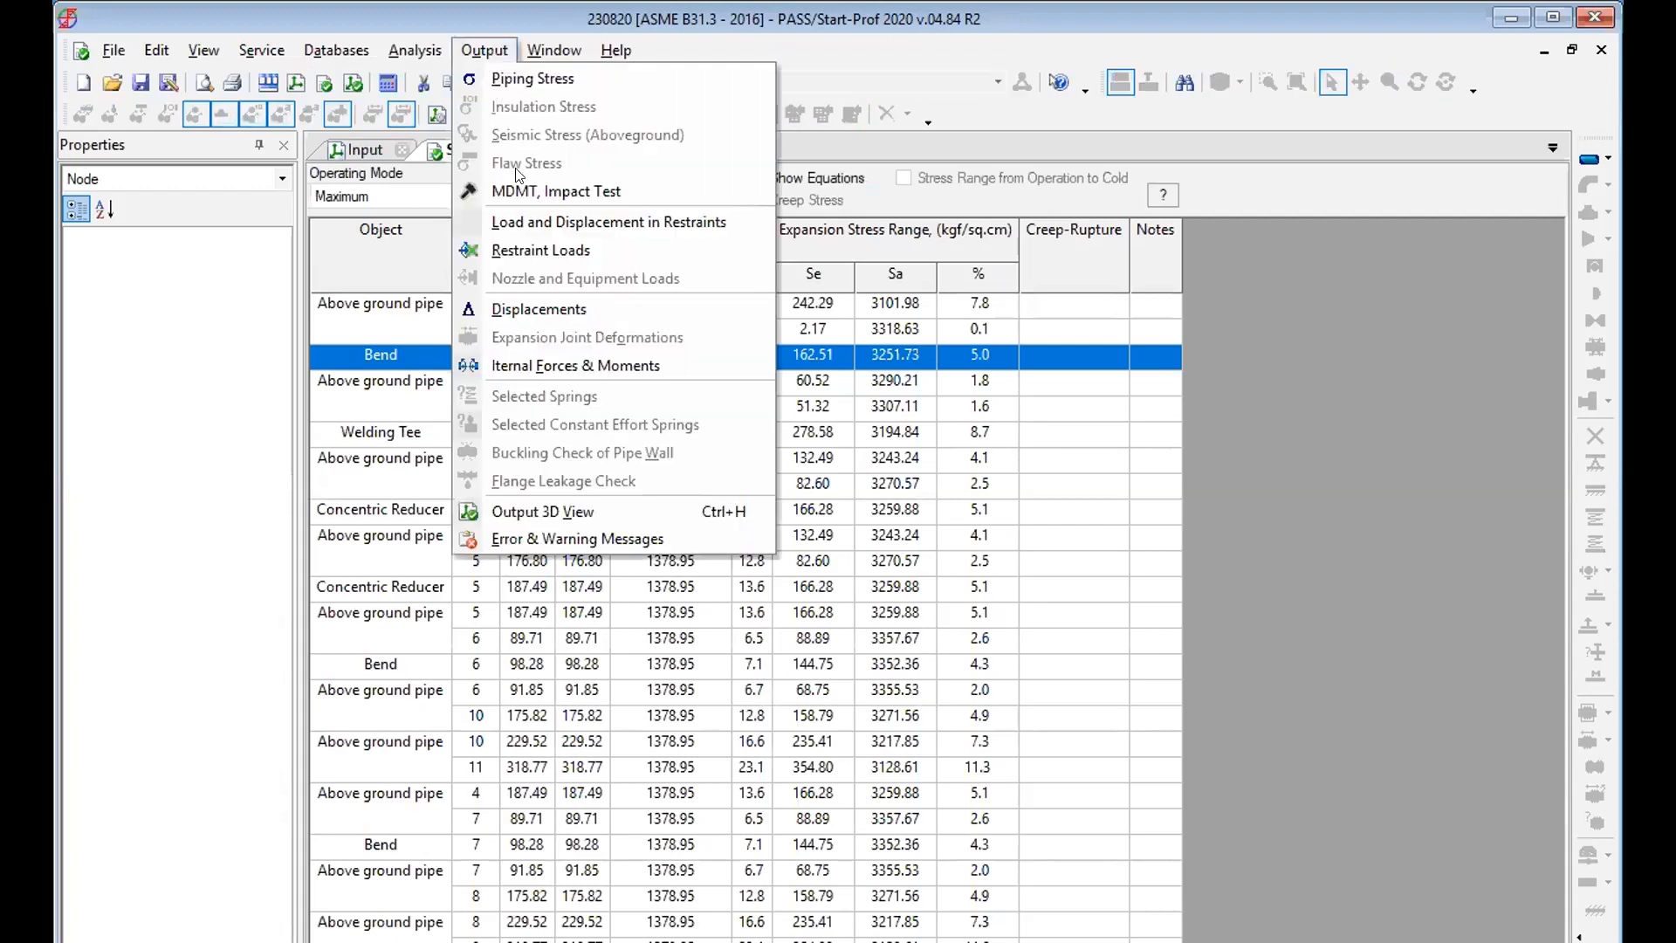
{"action": "left_click", "coordinate": [527, 504]}
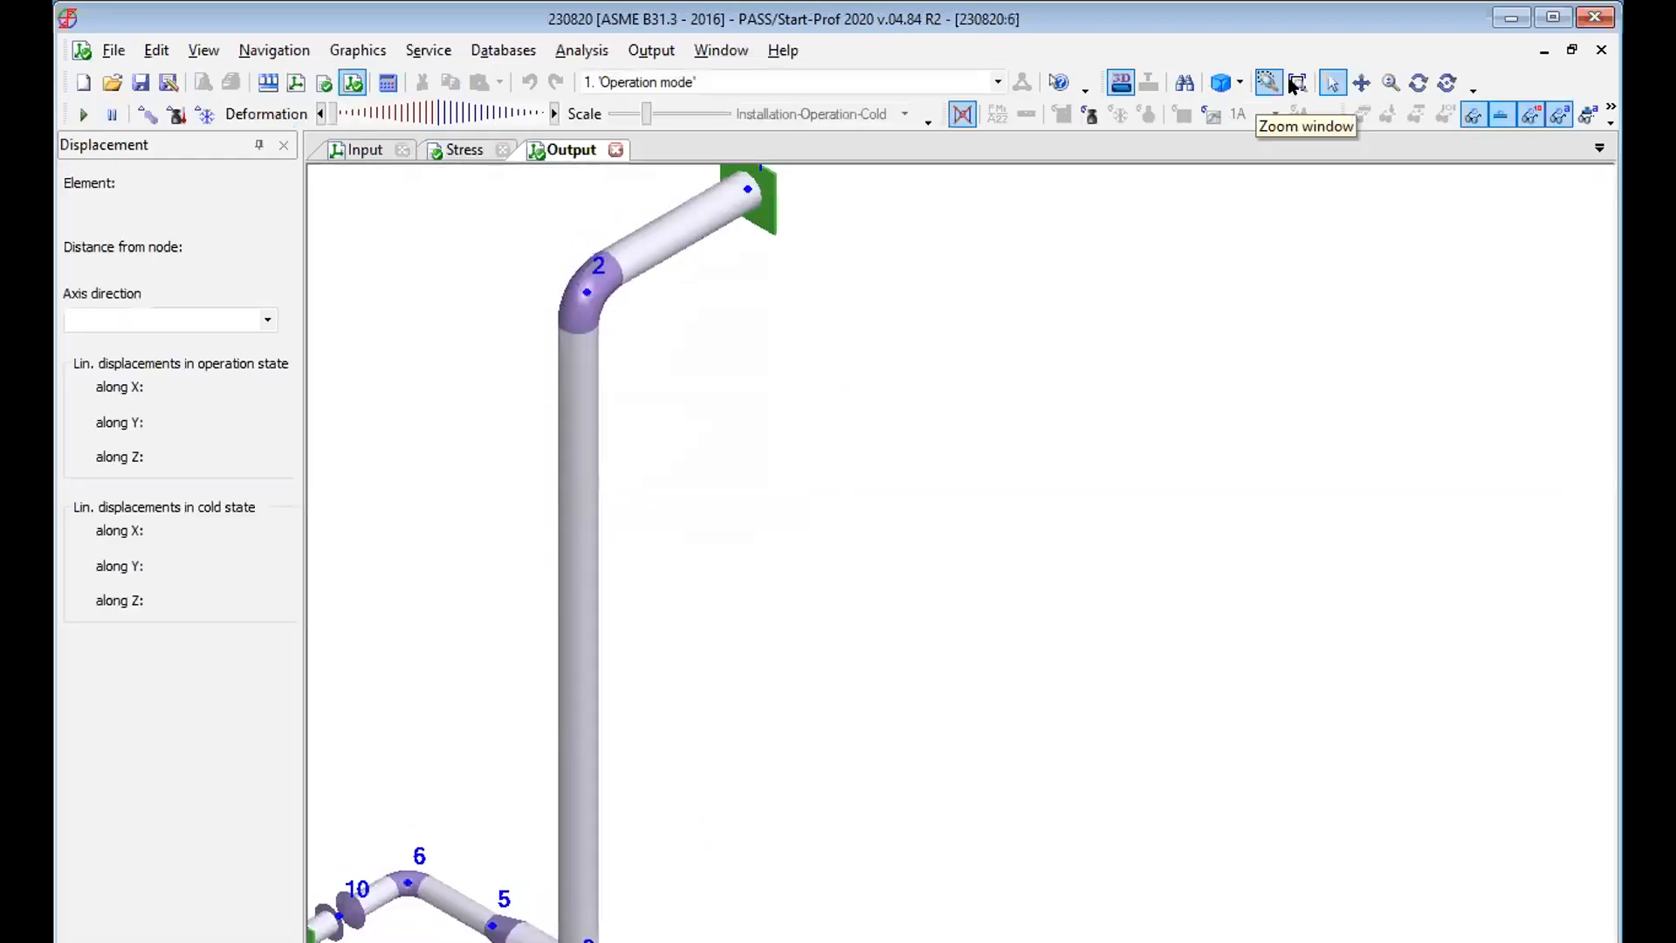
{"action": "left_click", "coordinate": [1295, 79]}
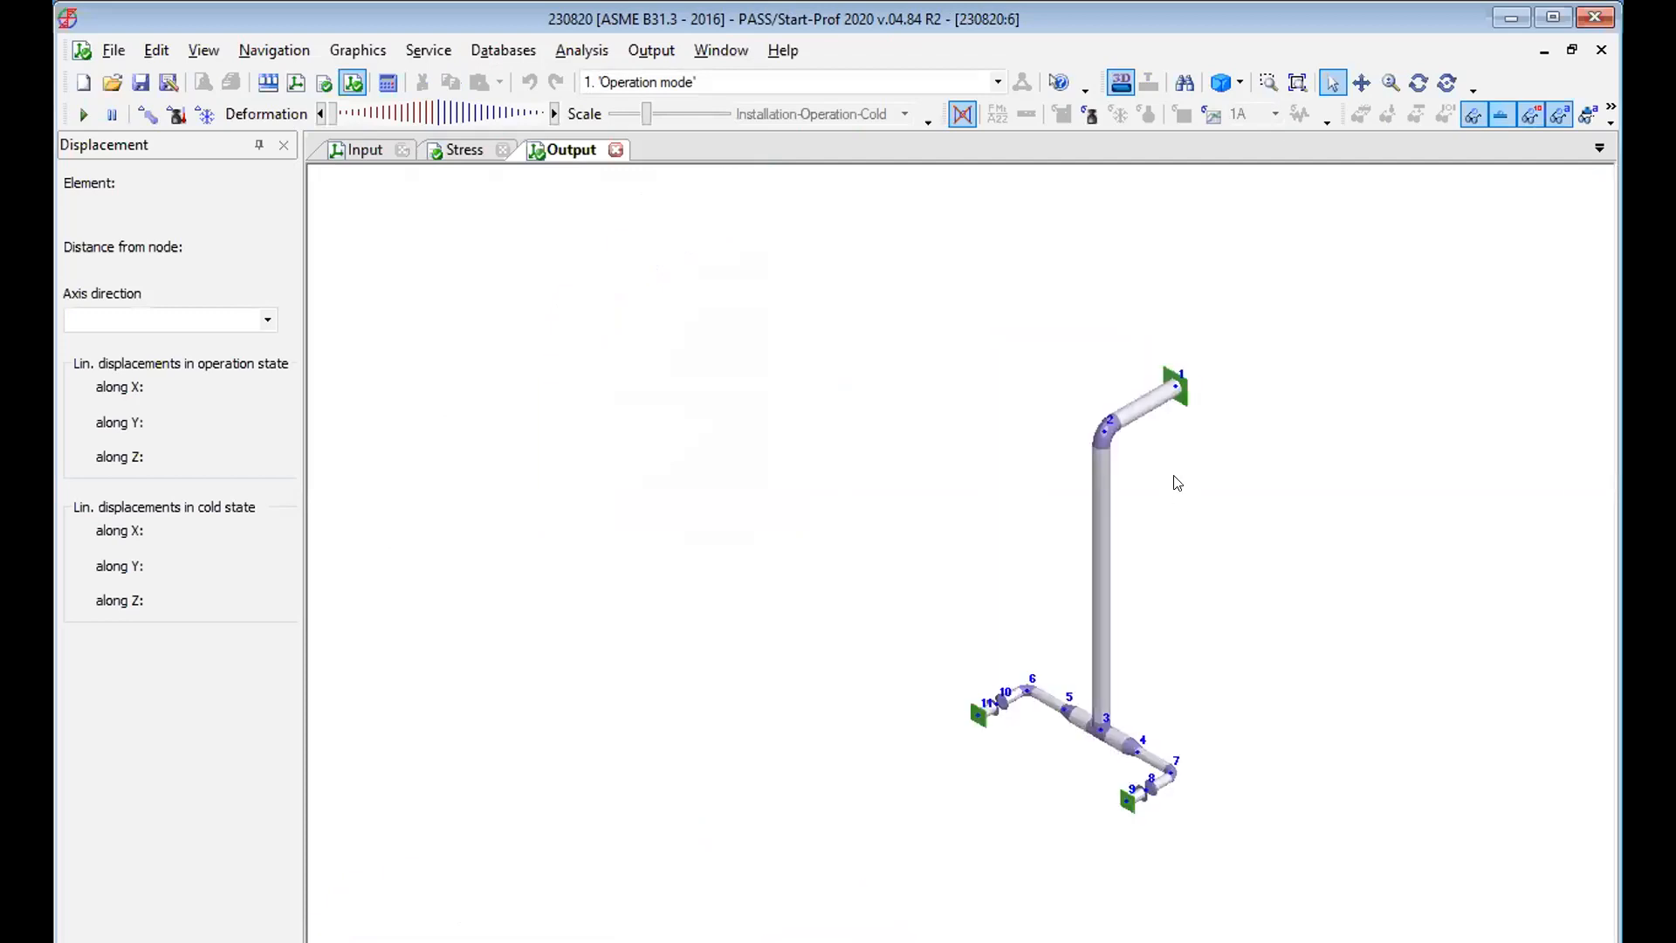
{"action": "left_click", "coordinate": [85, 113]}
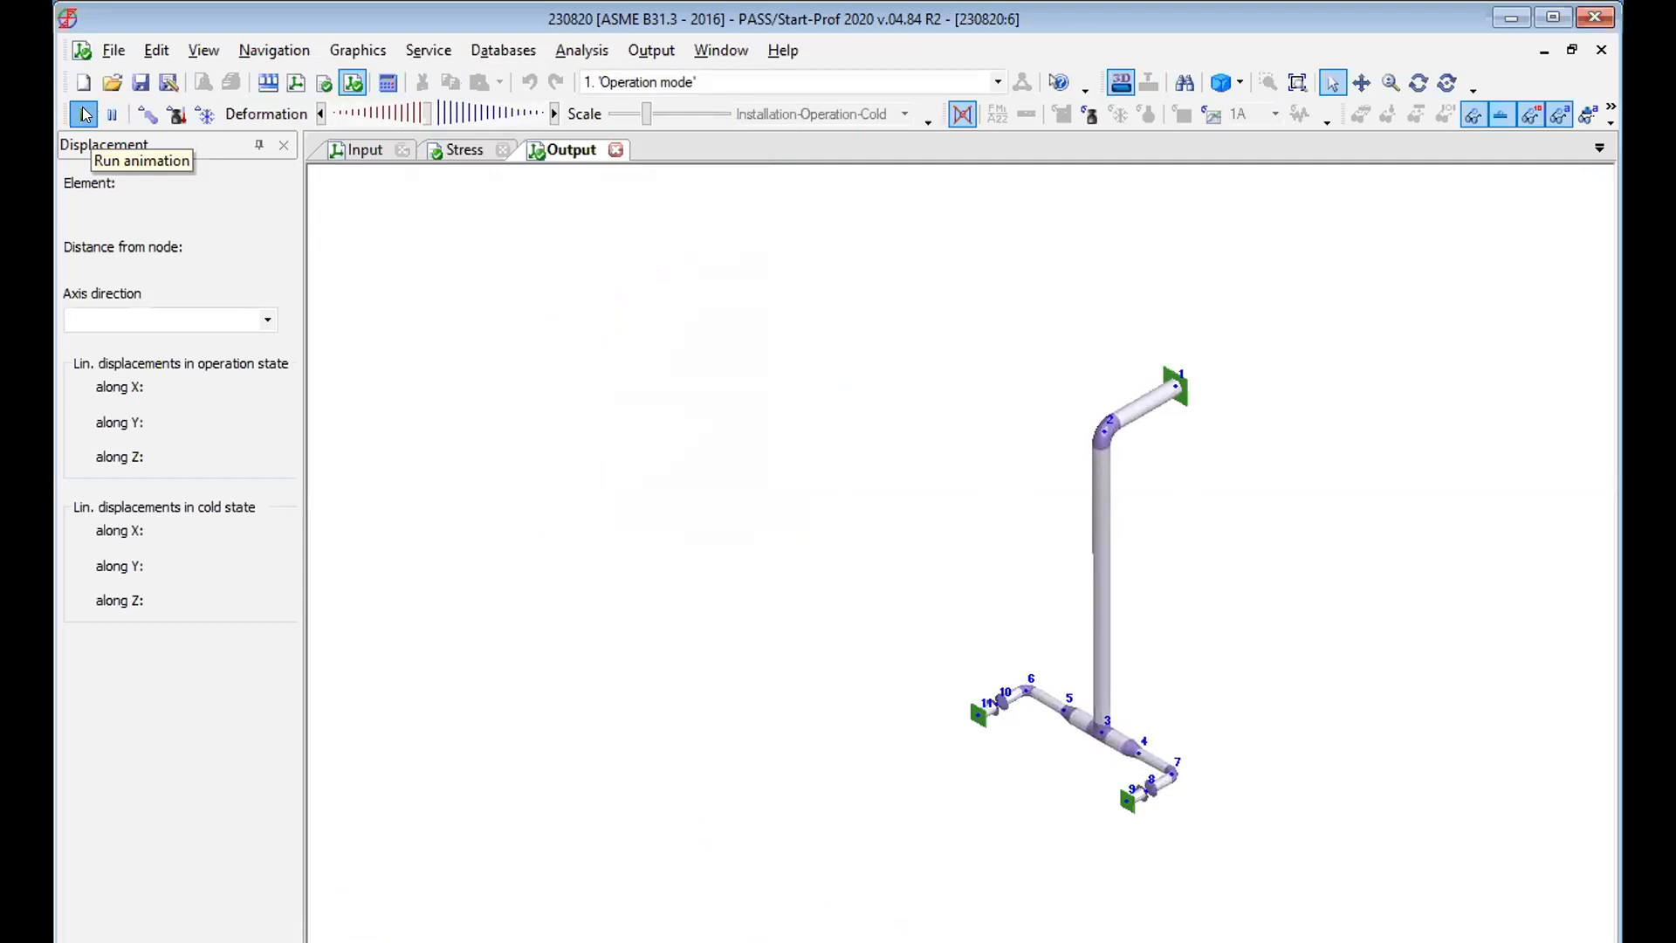
{"action": "scroll", "coordinate": [907, 326], "scroll_direction": "up", "scroll_amount": 2}
{"action": "scroll", "coordinate": [907, 325], "scroll_direction": "down", "scroll_amount": 1}
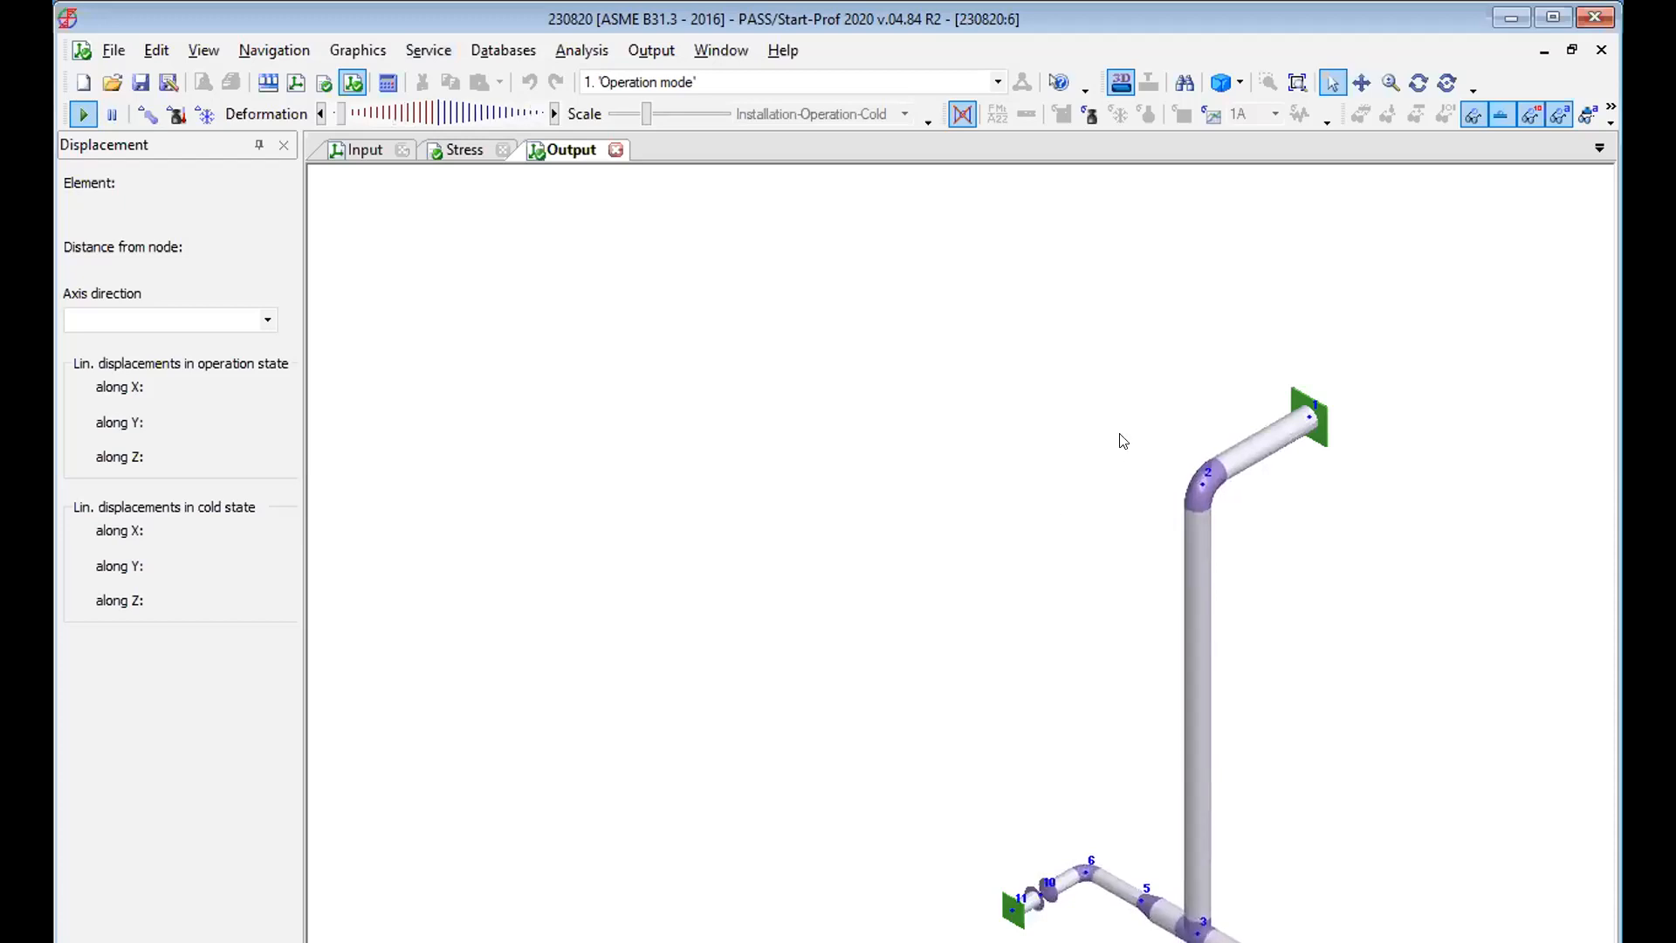
Open the load and displacement in restraints results table, followed by the restraint loads table.
{"action": "left_click", "coordinate": [1360, 82]}
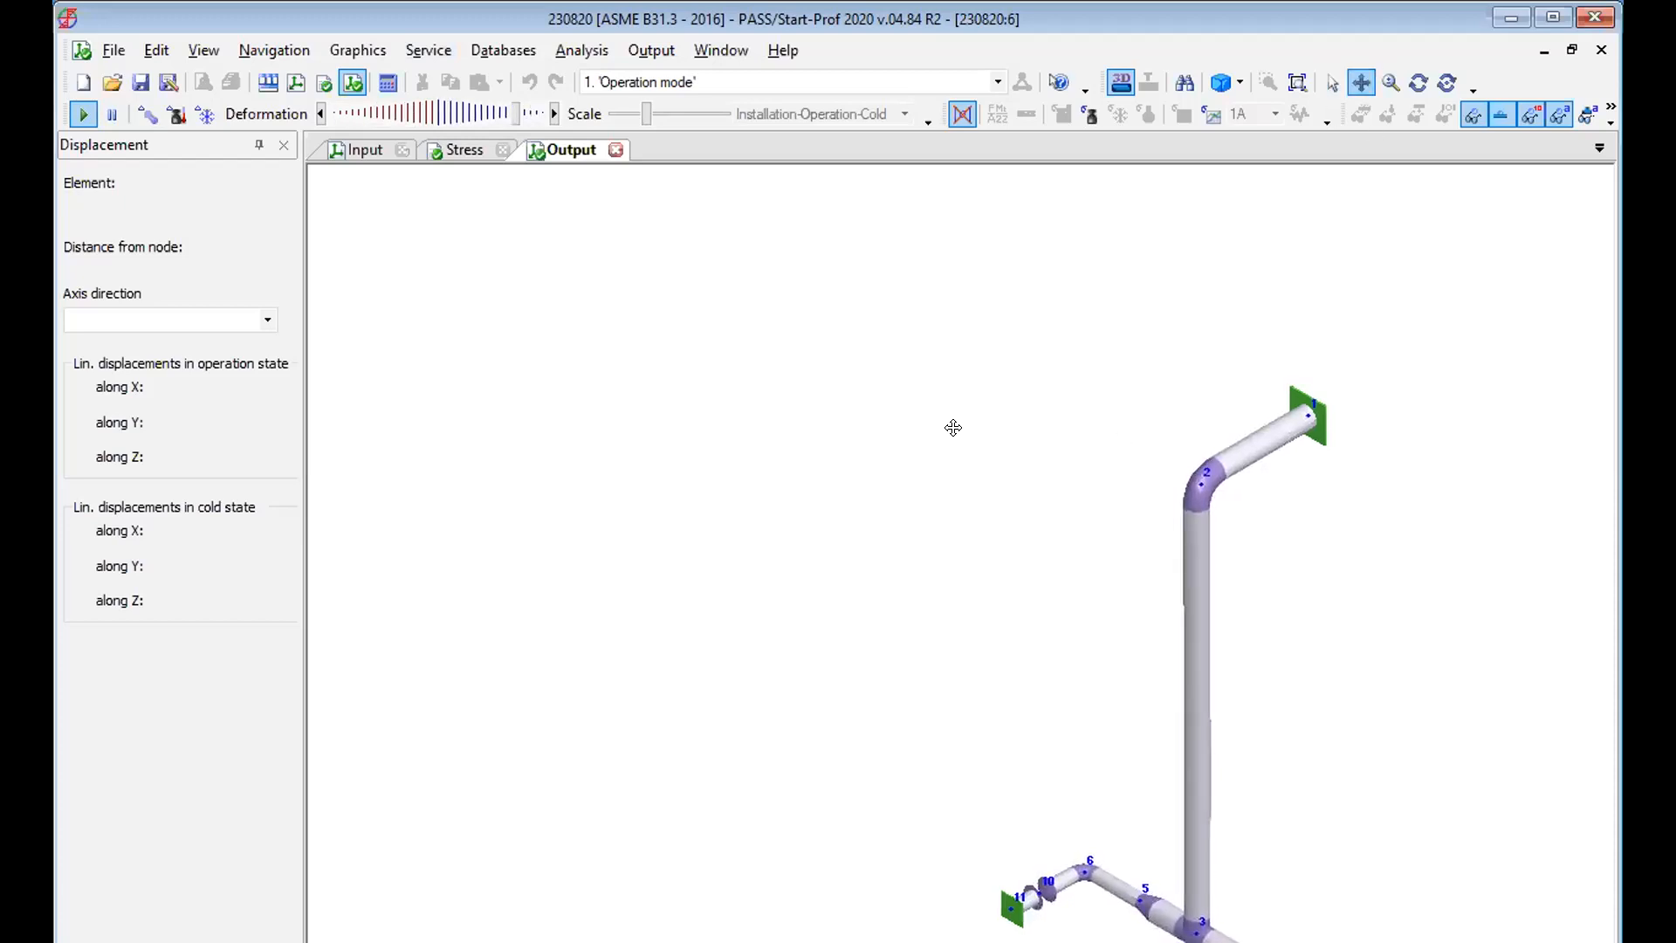
{"action": "left_click_drag", "start_coordinate": [954, 423], "coordinate": [769, 312]}
{"action": "middle_click_drag", "start_coordinate": [769, 313], "coordinate": [770, 341]}
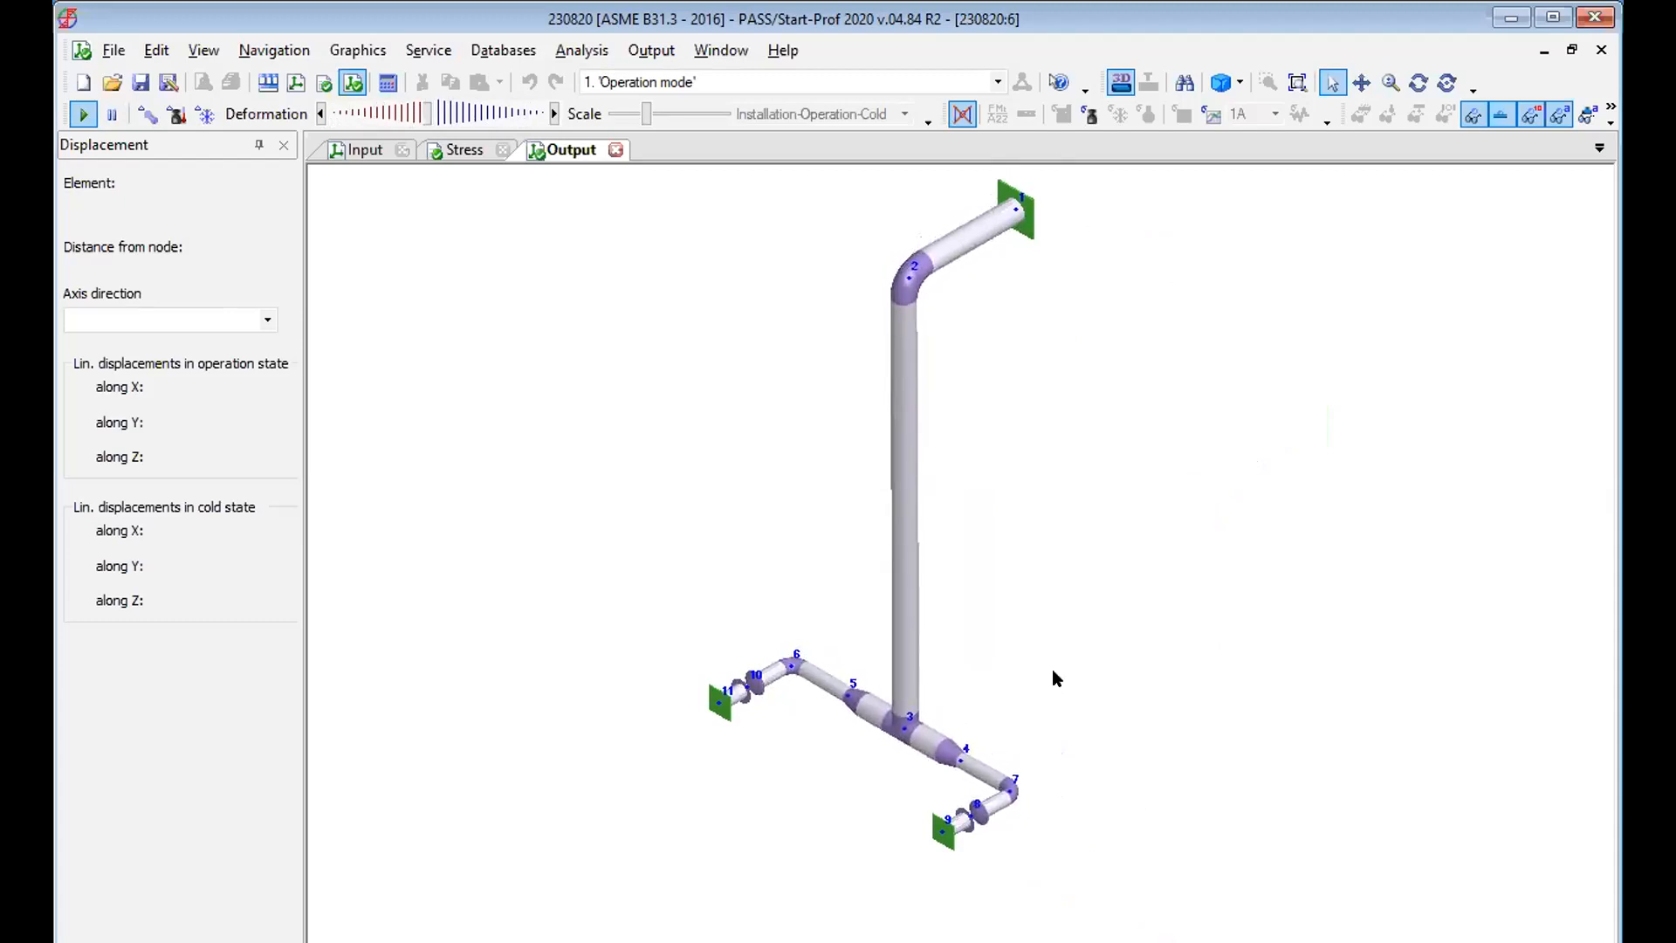
{"action": "left_click", "coordinate": [650, 48]}
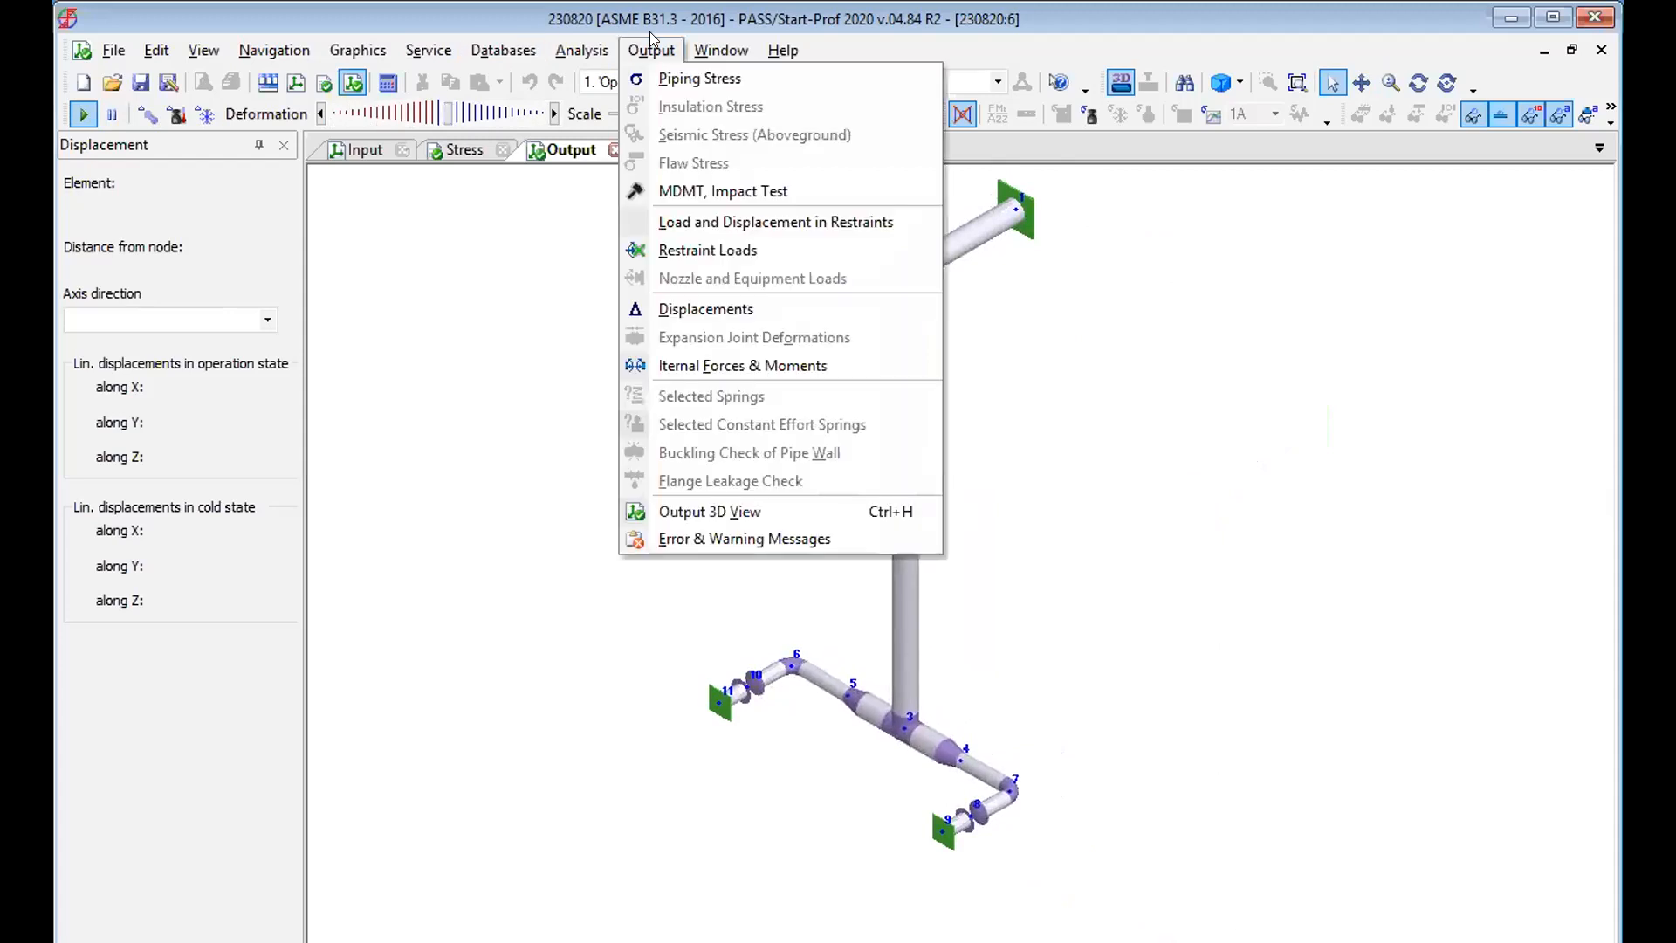
{"action": "left_click", "coordinate": [728, 223]}
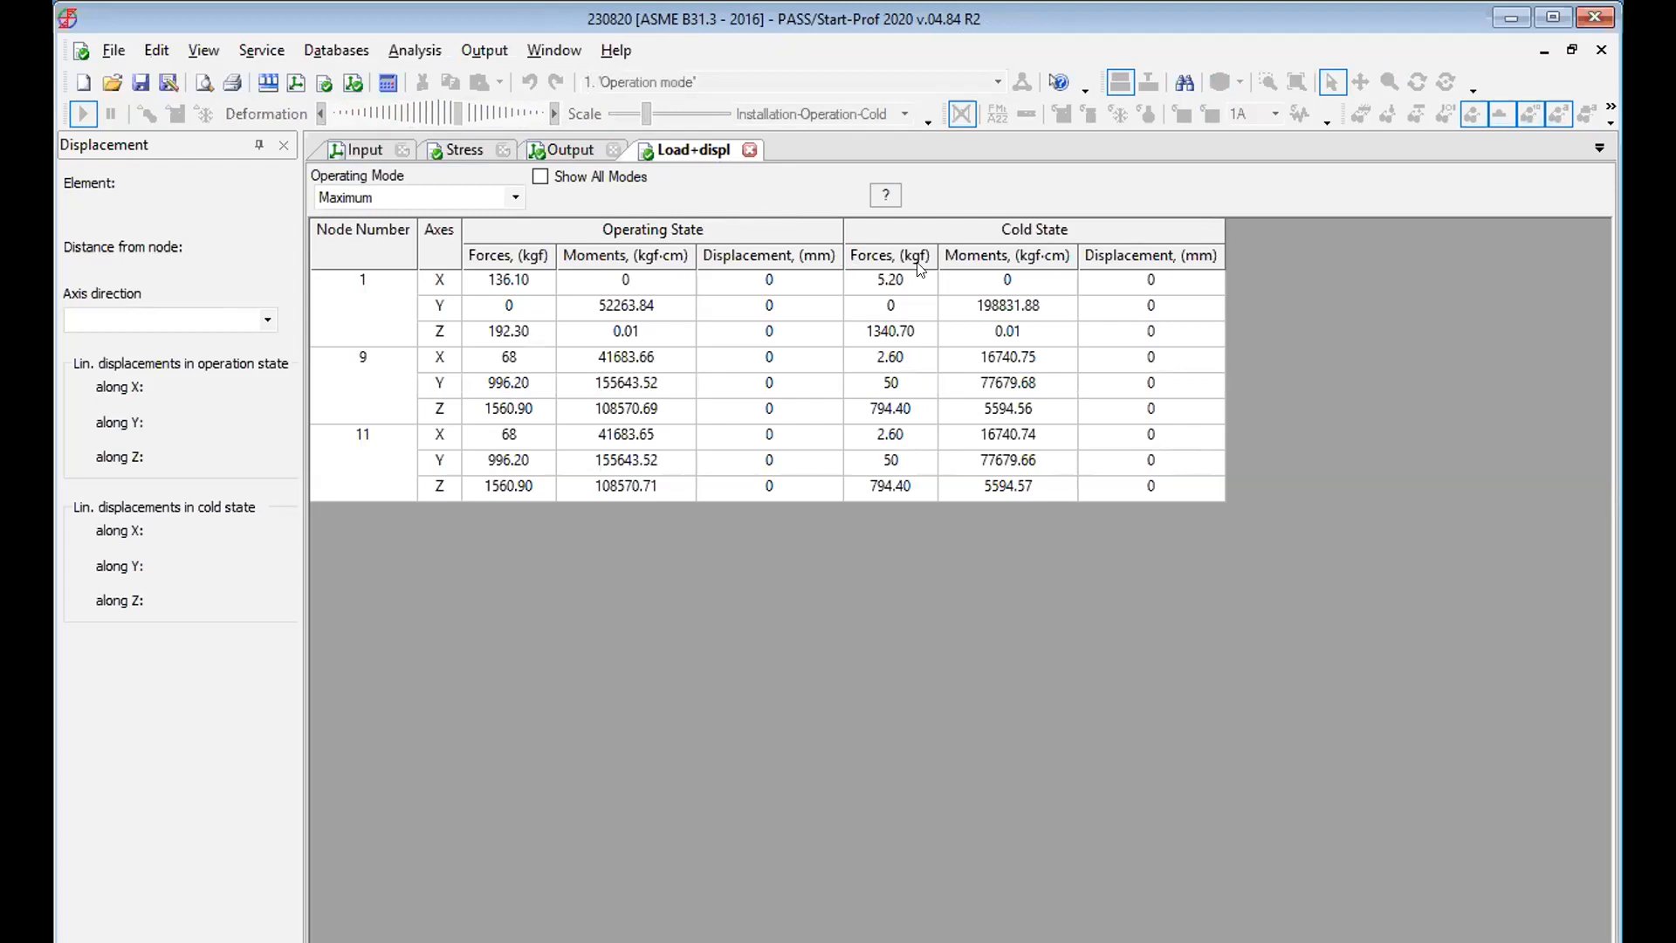
{"action": "left_click", "coordinate": [488, 50]}
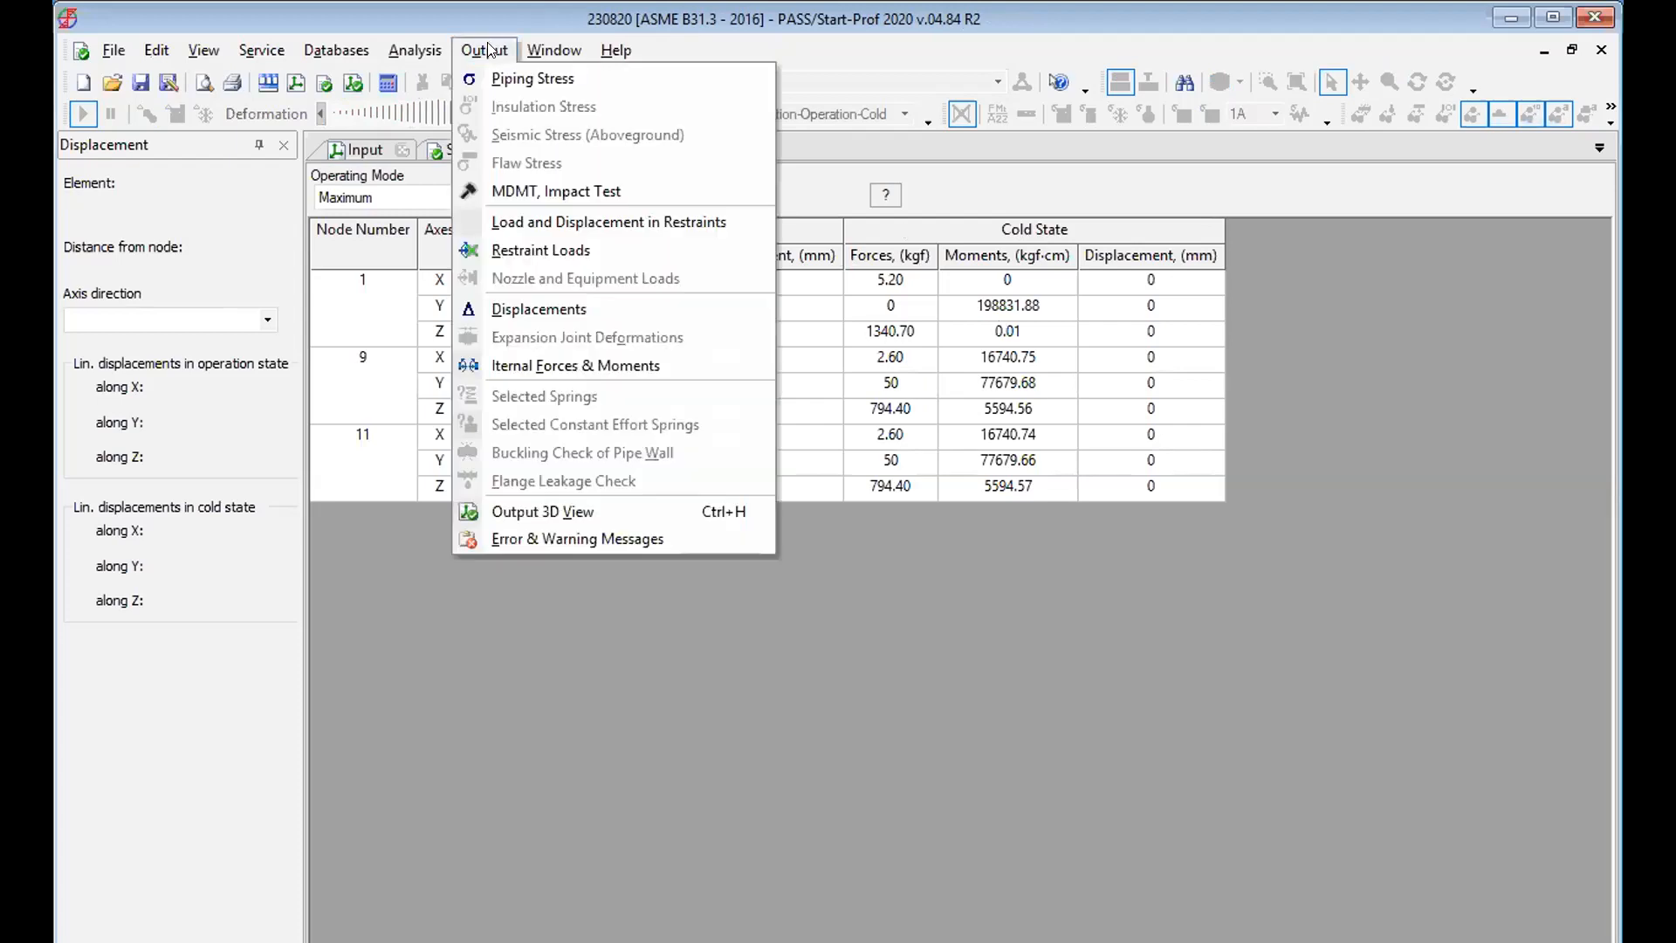
{"action": "left_click", "coordinate": [539, 251]}
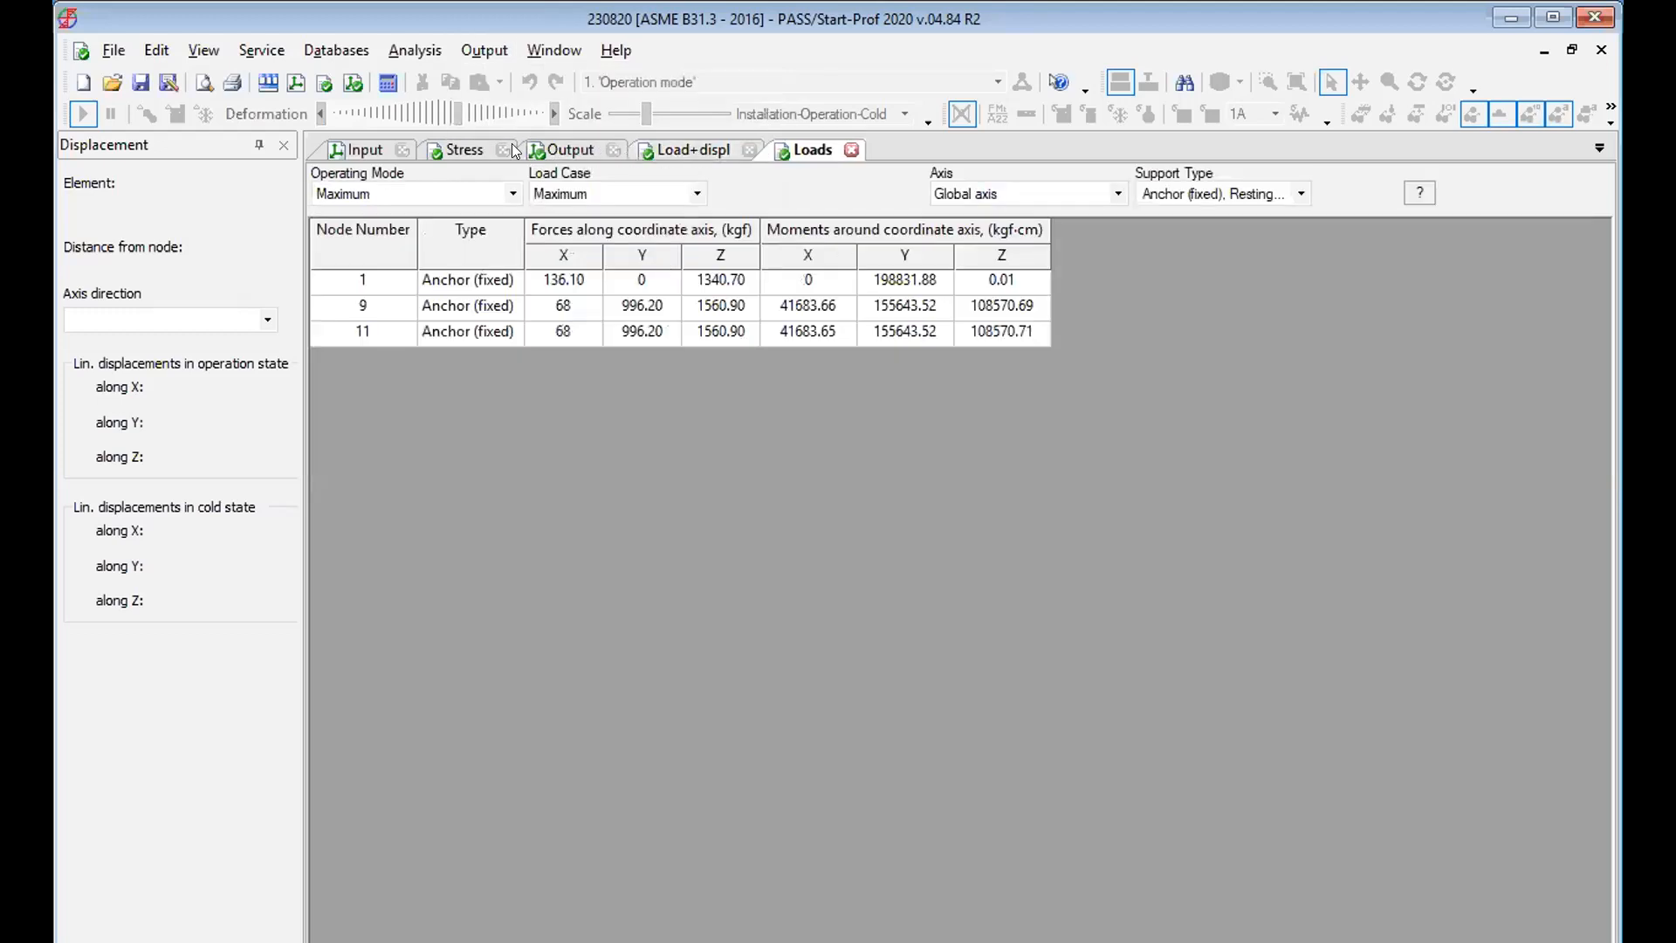
Examine the internal forces and moments table, including the pipe-end rows at nodes 11 and 3, and return to the input model.
{"action": "left_click", "coordinate": [482, 50]}
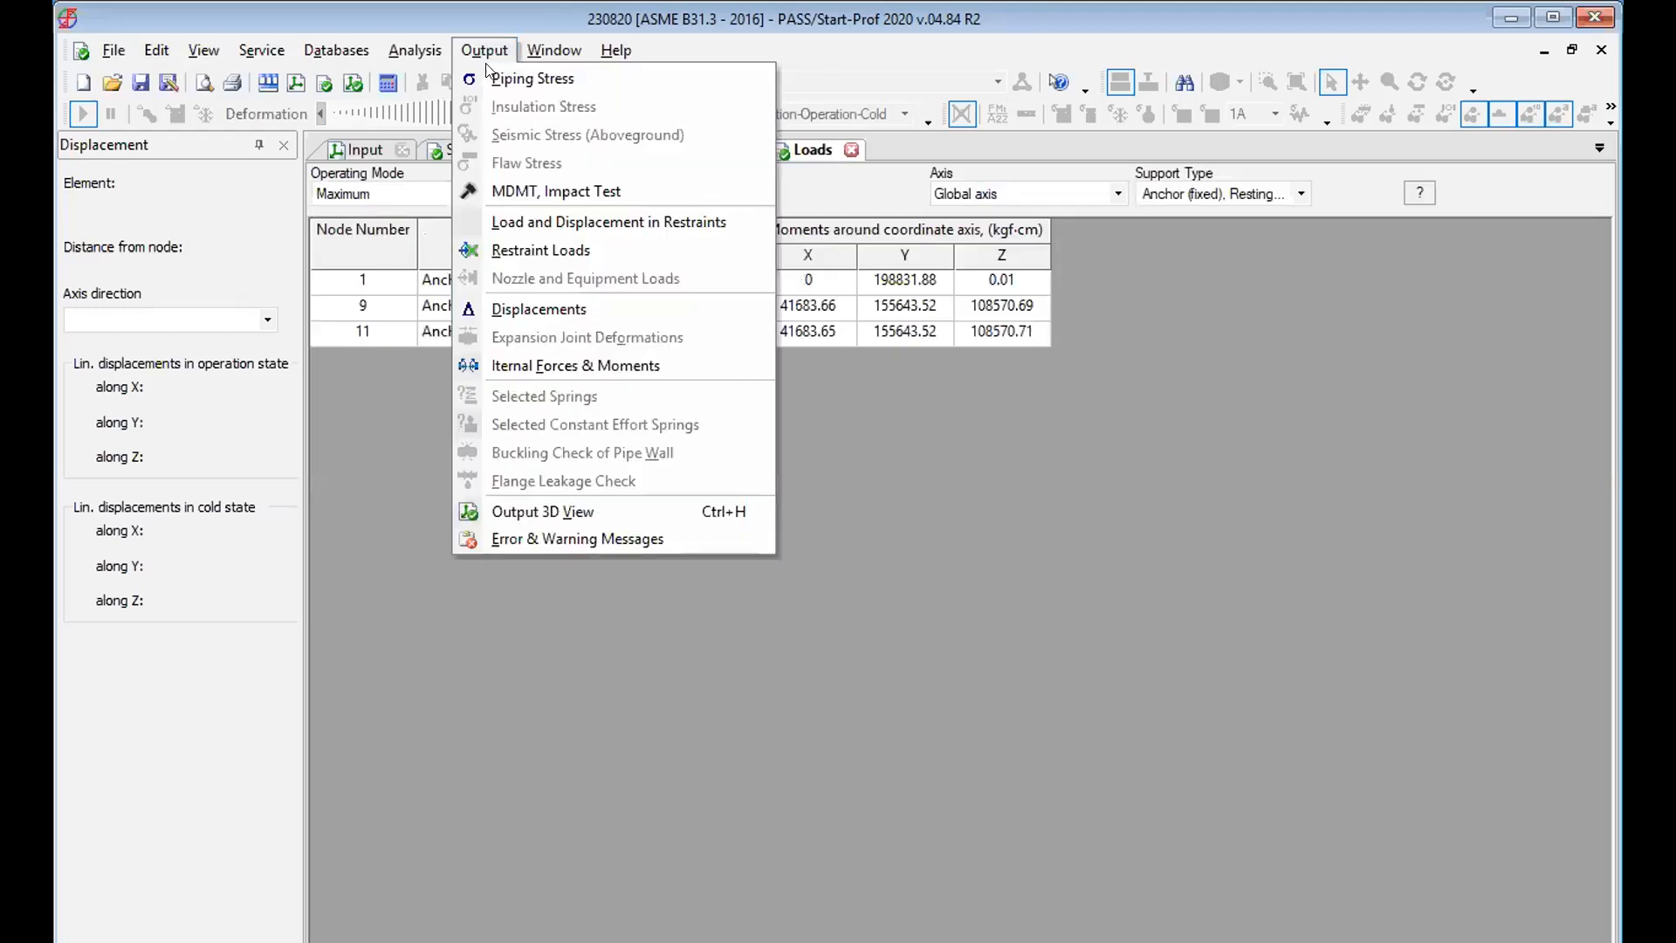
{"action": "left_click", "coordinate": [565, 362]}
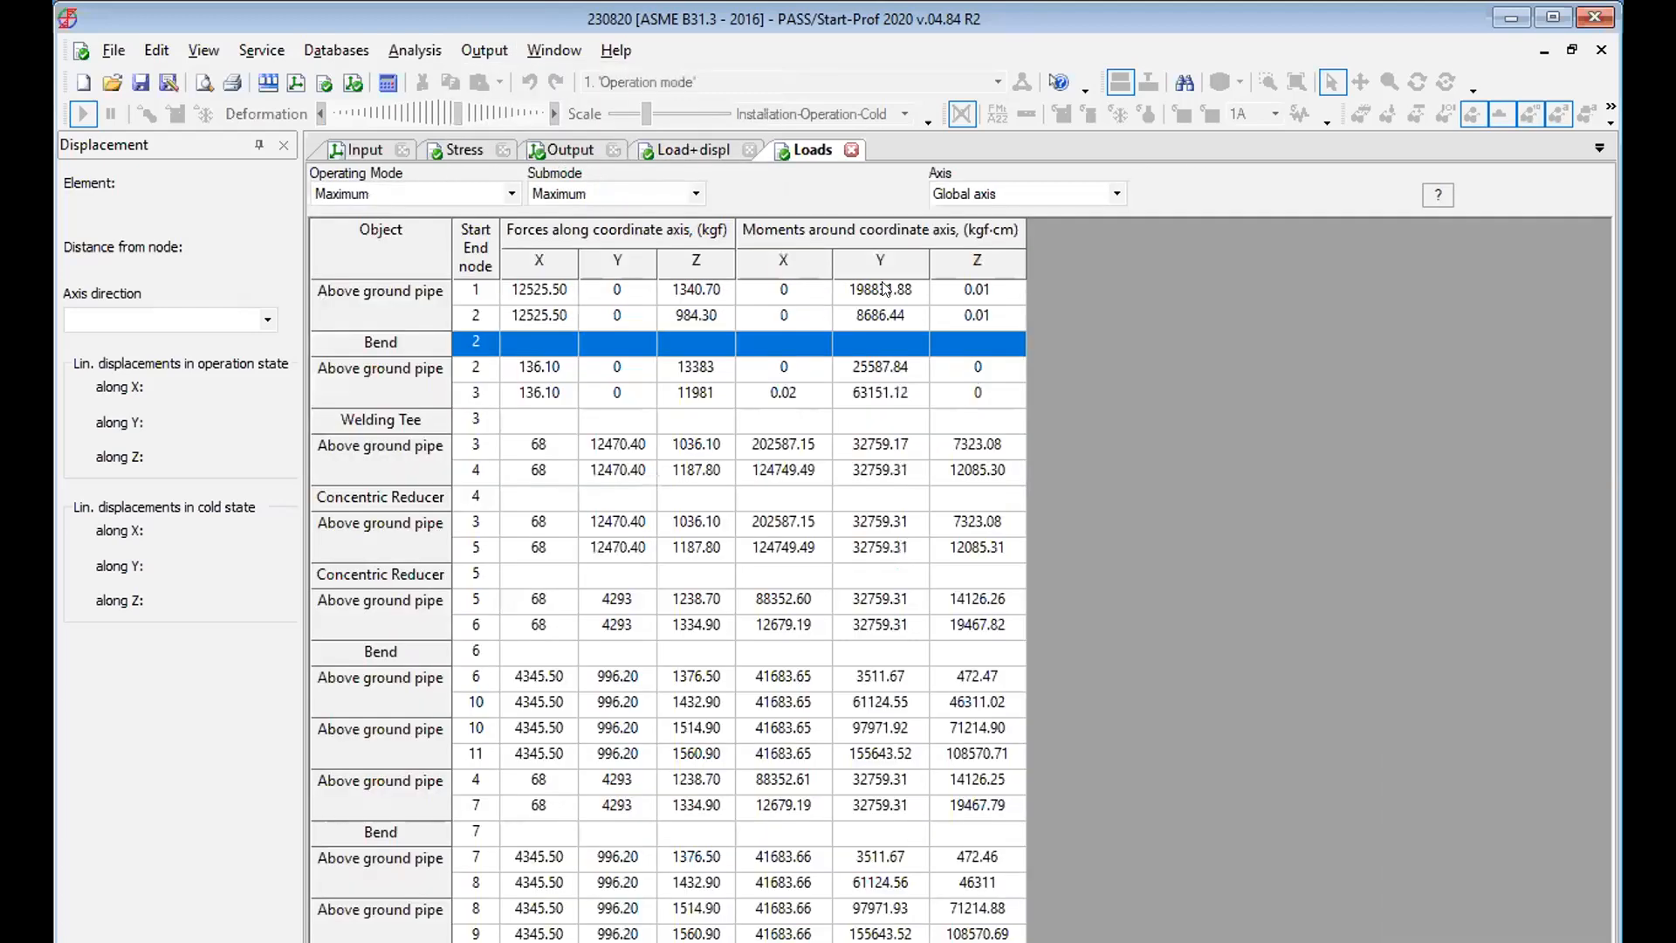
{"action": "left_click", "coordinate": [821, 524]}
{"action": "left_click", "coordinate": [747, 750]}
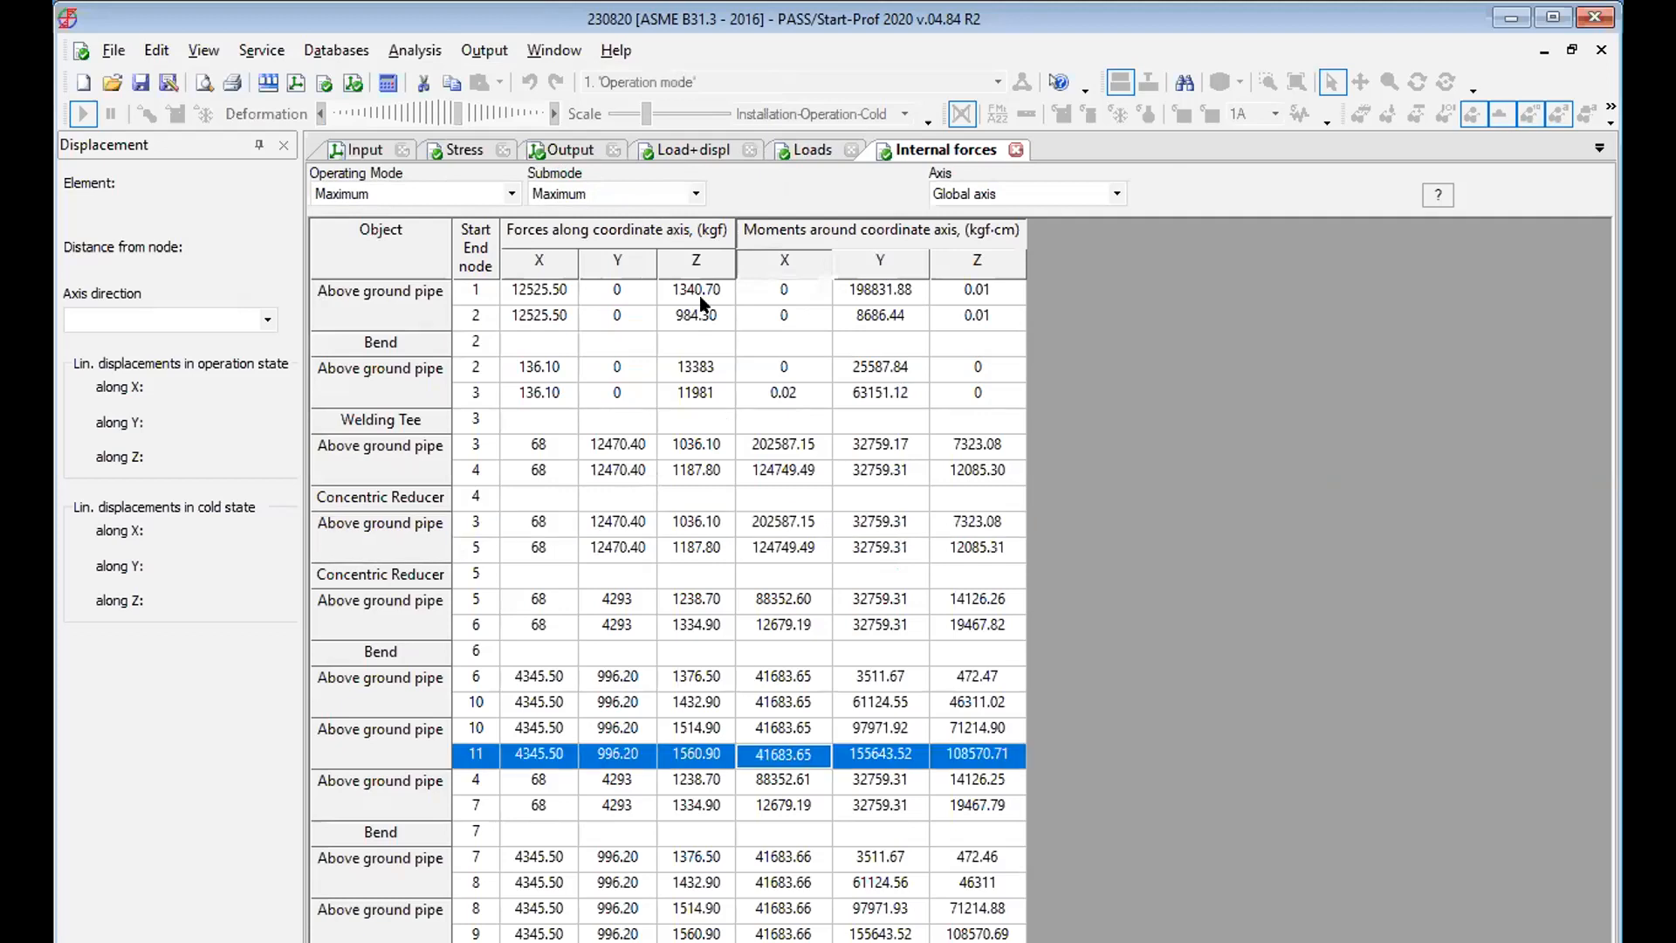
{"action": "left_click", "coordinate": [722, 399]}
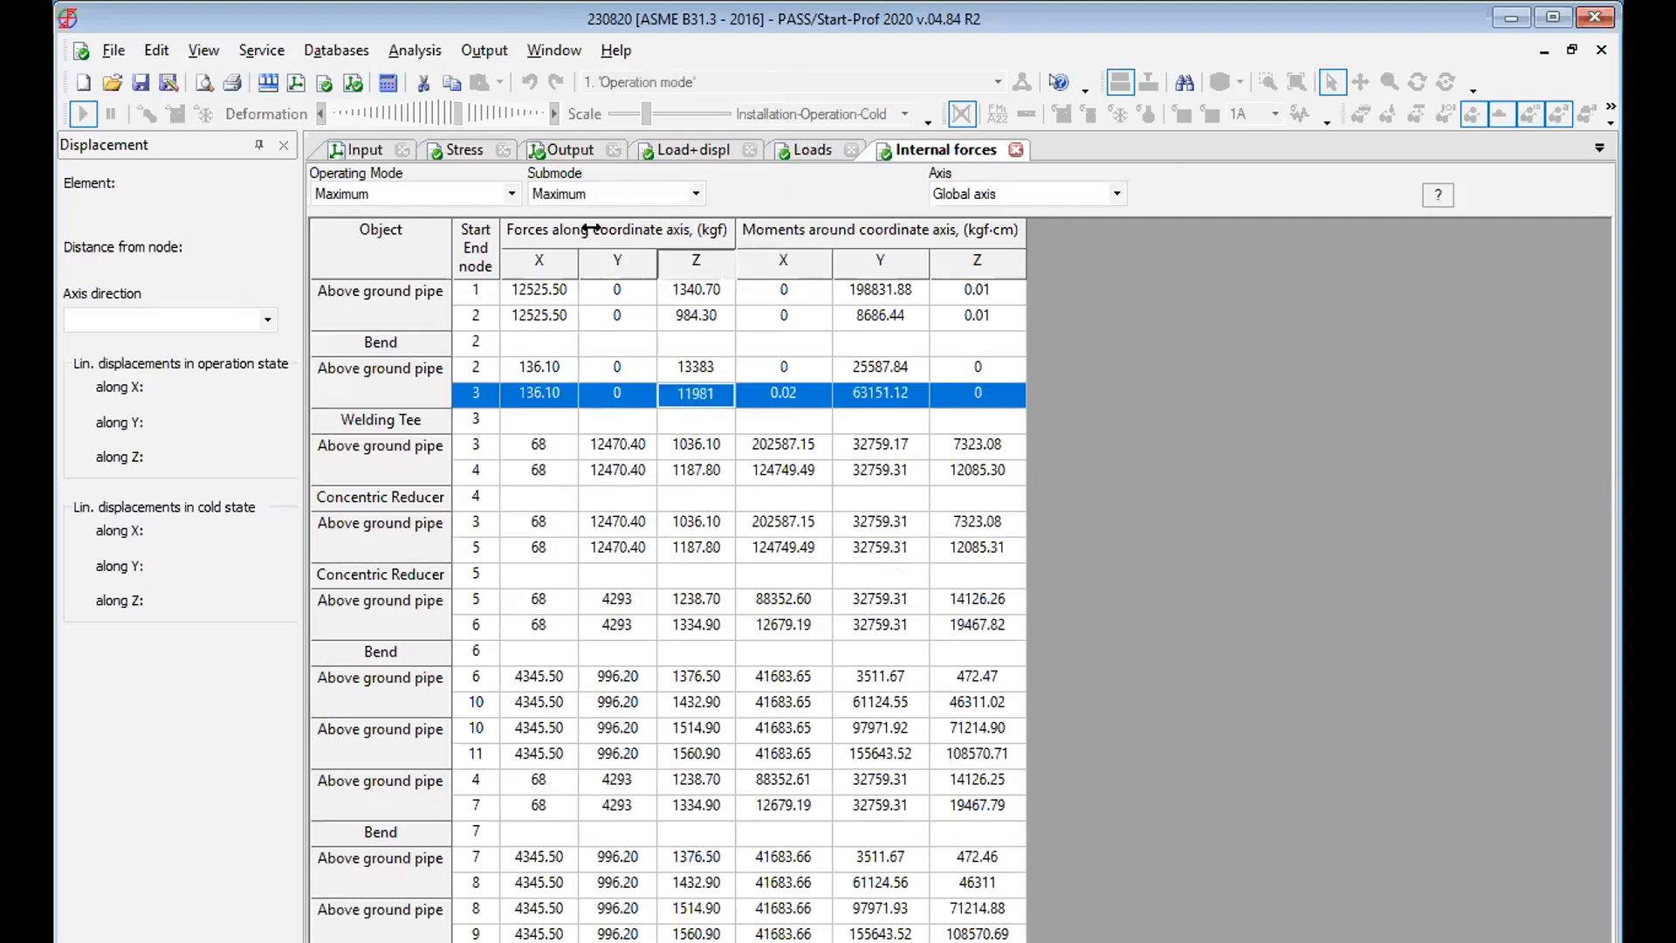
{"action": "left_click", "coordinate": [375, 149]}
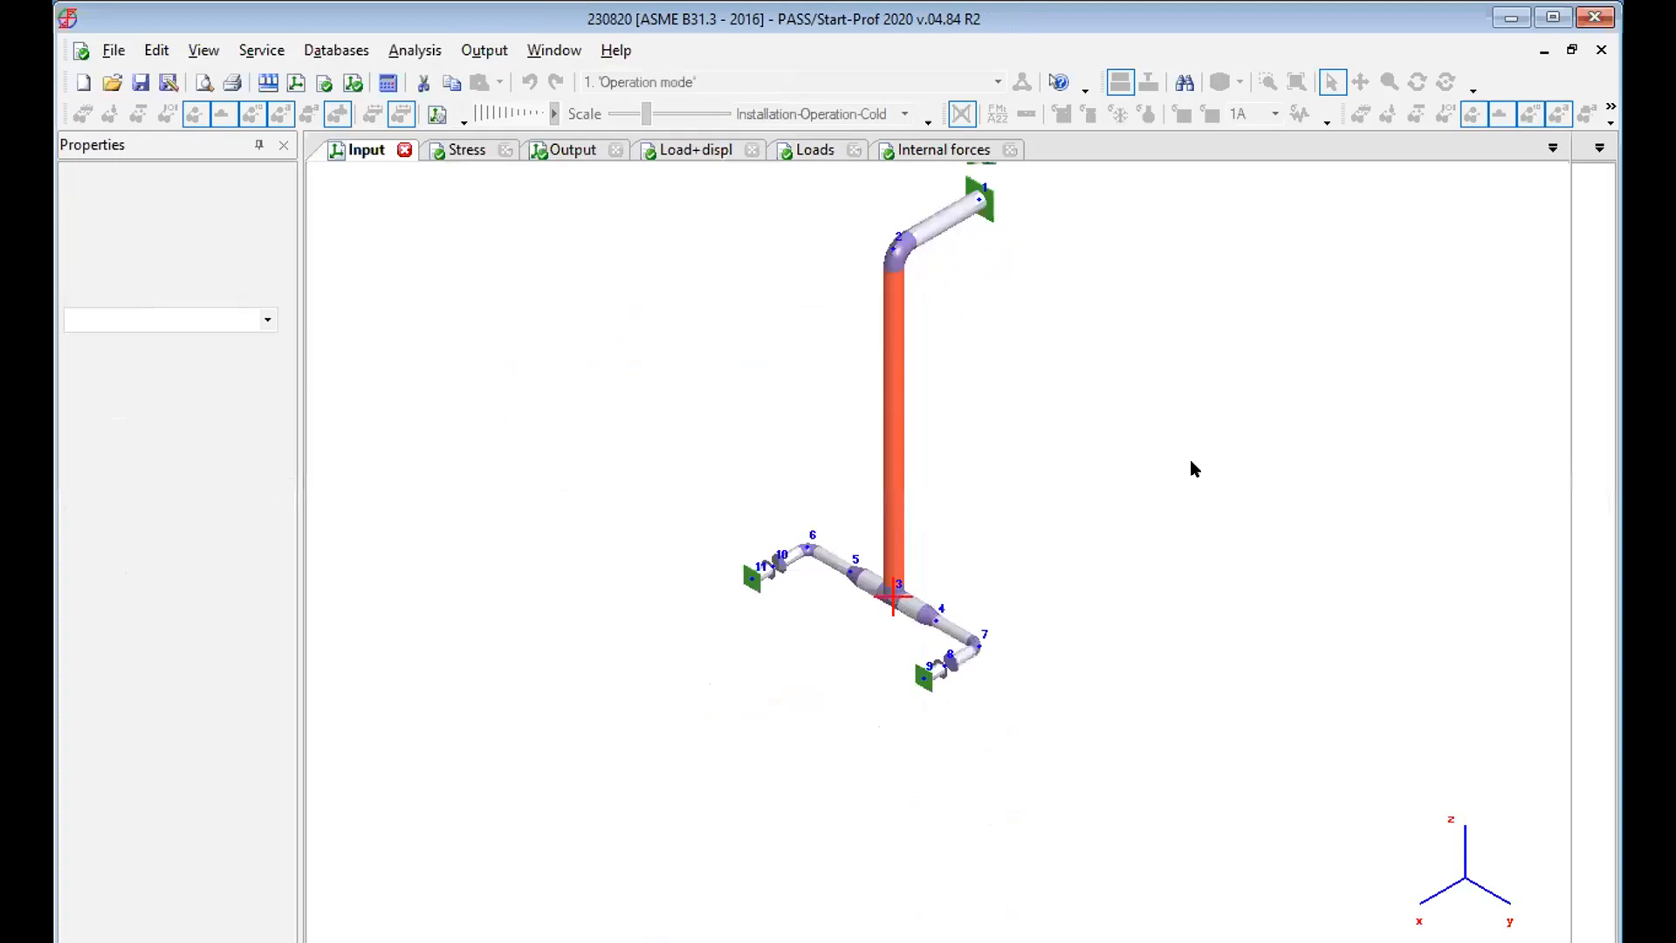